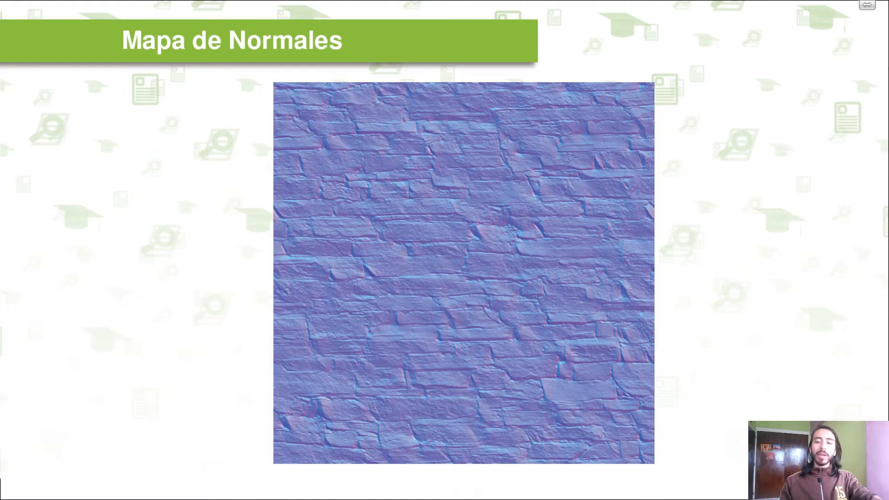
{"action": "key", "text": "Right"}
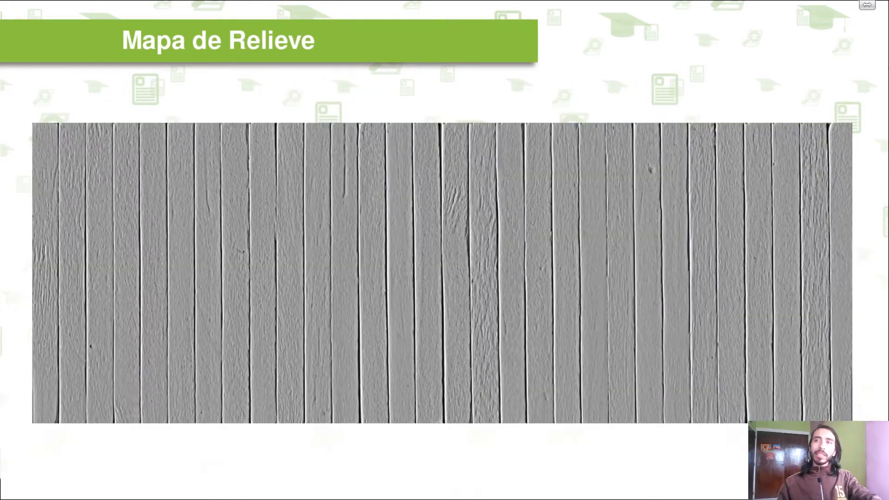
{"action": "key", "text": "Right"}
{"action": "key", "text": "Right"}
{"action": "key", "text": "Left"}
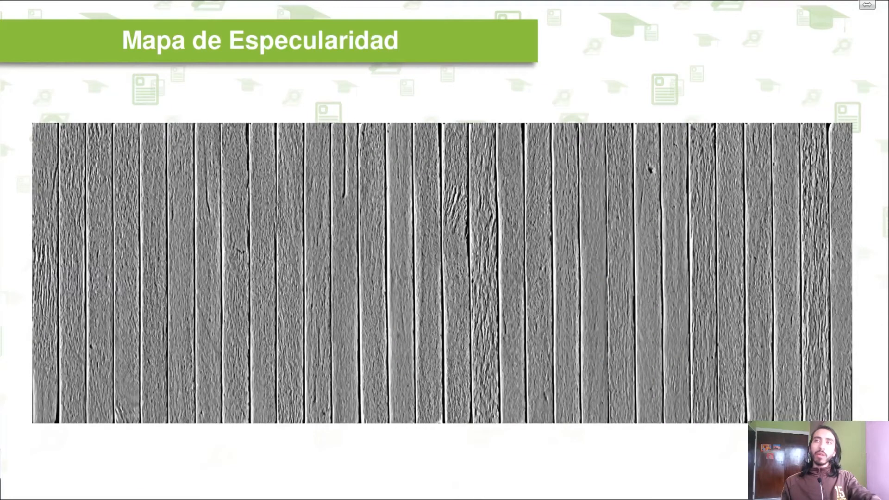
{"action": "key", "text": "Left"}
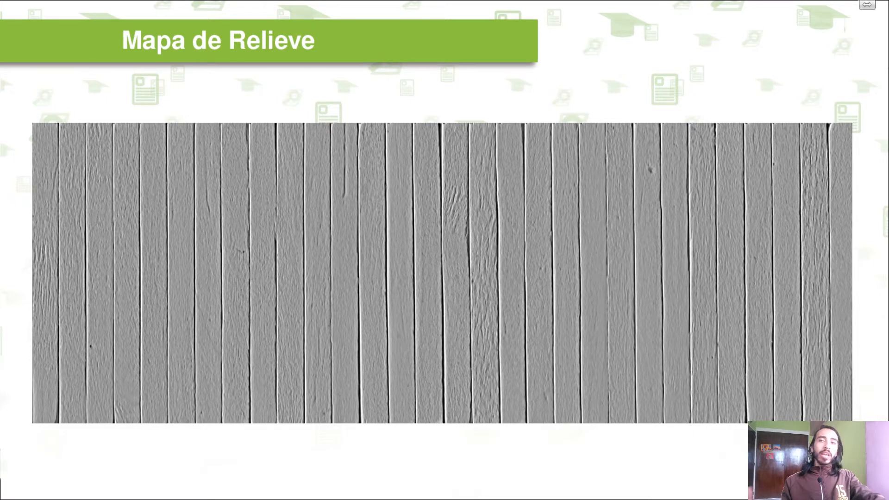
{"action": "key", "text": "Right"}
{"action": "key", "text": "Right"}
{"action": "key", "text": "Left"}
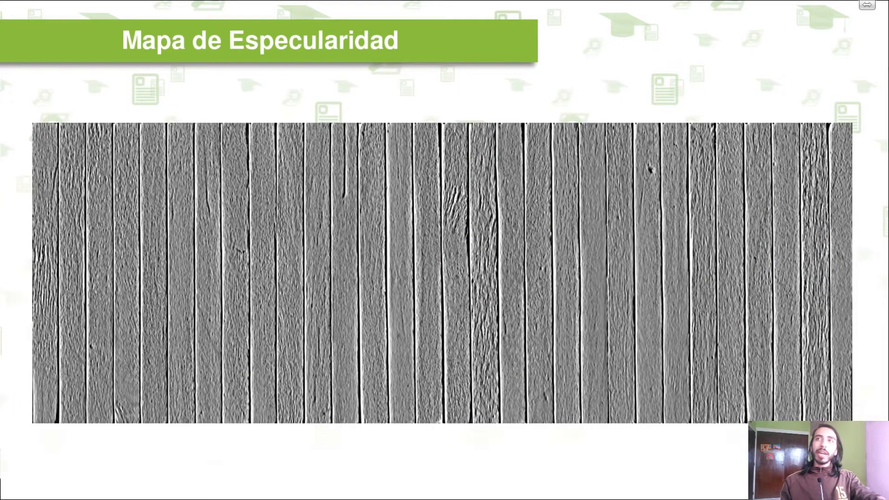
{"action": "key", "text": "Right"}
{"action": "key", "text": "Right"}
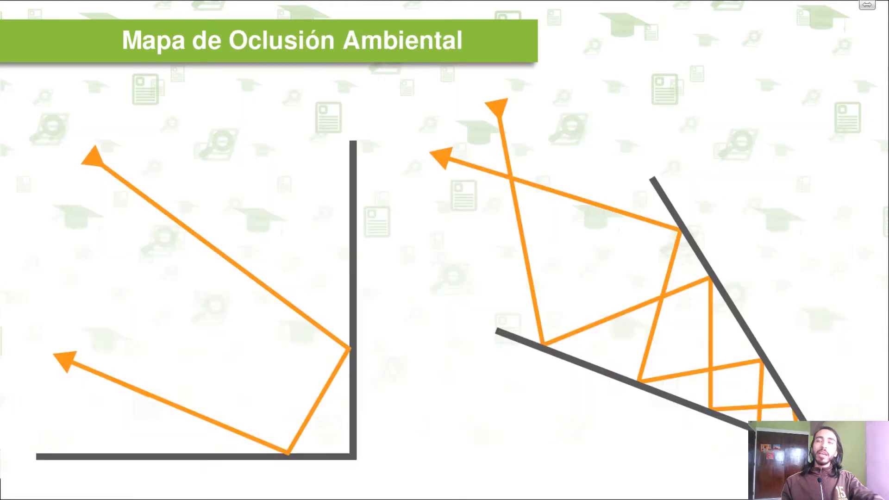
{"action": "key", "text": "Right"}
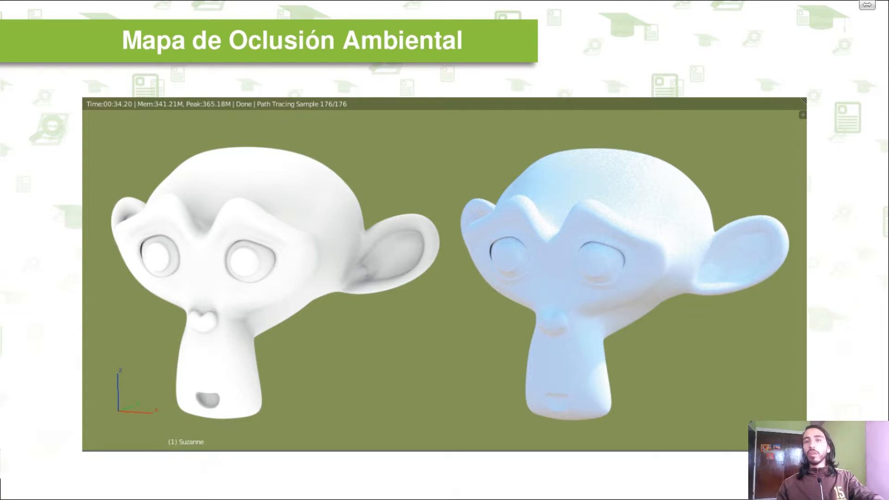
Step: Switch from the slide presentation to Blender
{"action": "key", "text": "alt+Tab"}
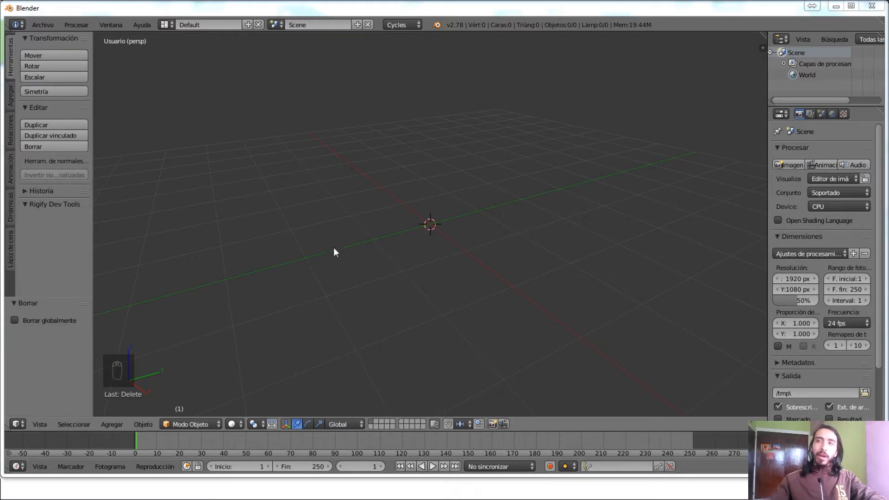
{"action": "key", "text": "shift+a"}
{"action": "mouse_move", "coordinate": [363, 258]}
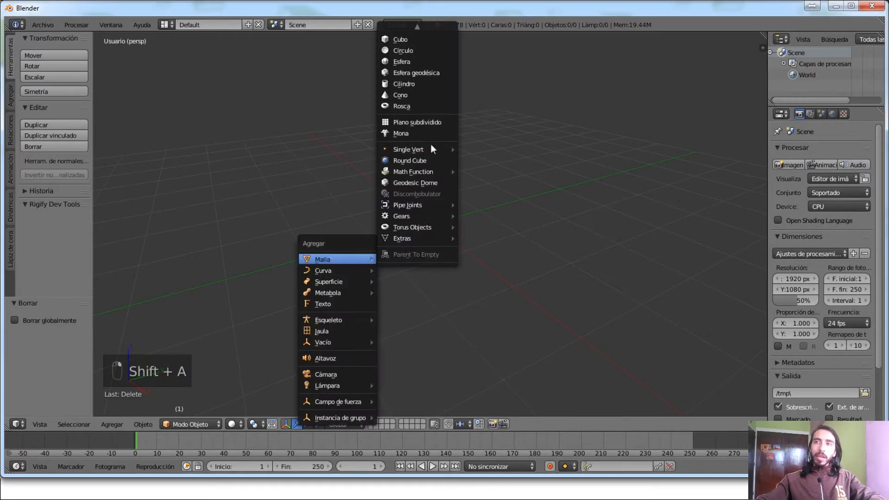
{"action": "left_click", "coordinate": [435, 34]}
{"action": "key", "text": "x"}
{"action": "left_click", "coordinate": [508, 255]}
{"action": "key", "text": "Tab"}
{"action": "key", "text": "Tab"}
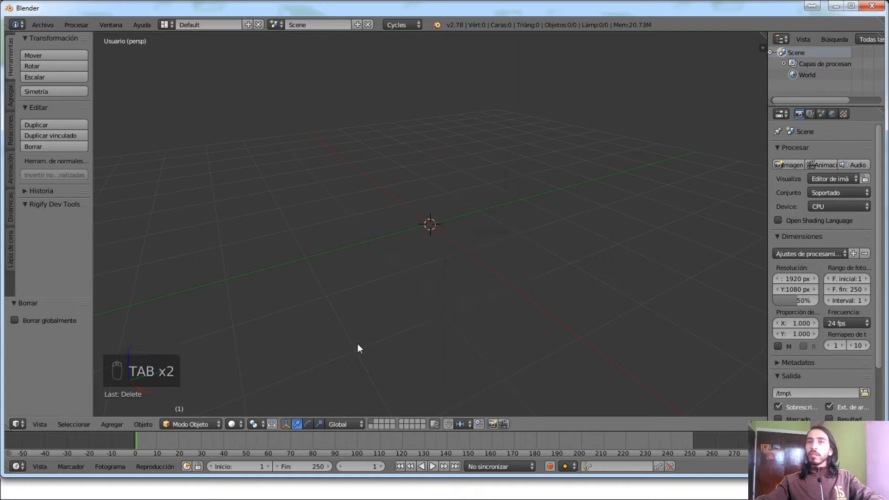
Step: Add a mesh plane at the scene origin and scale it up uniformly by about 4.5
{"action": "key", "text": "shift+a"}
{"action": "mouse_move", "coordinate": [434, 247]}
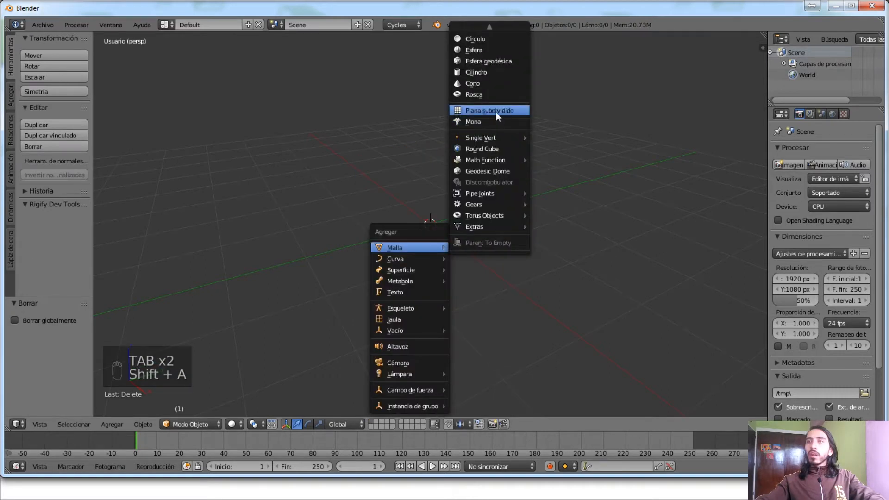
{"action": "left_click", "coordinate": [483, 36]}
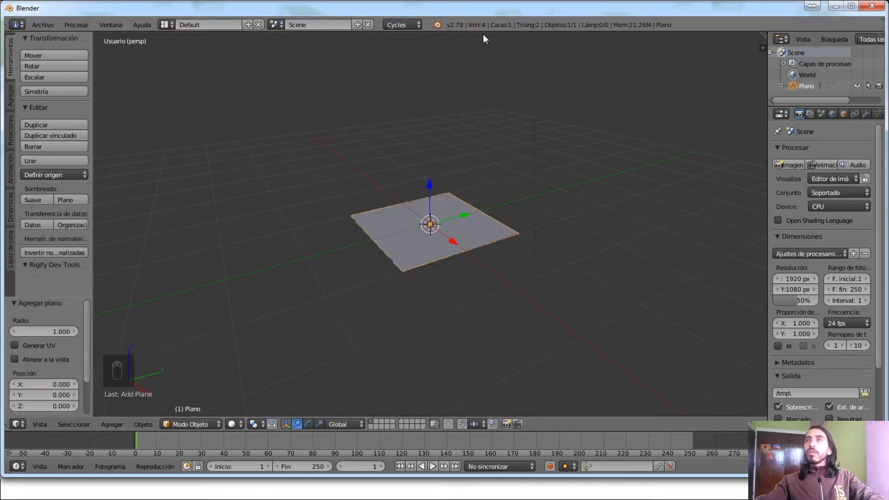
{"action": "key", "text": "s"}
{"action": "left_click", "coordinate": [493, 249]}
Step: Show the plane in top orthographic view and assign it a new material
{"action": "mouse_move", "coordinate": [492, 248]}
{"action": "middle_mouse_down"}
{"action": "mouse_move", "coordinate": [548, 268]}
{"action": "mouse_move", "coordinate": [507, 224]}
{"action": "mouse_move", "coordinate": [508, 242]}
{"action": "middle_mouse_up"}
{"action": "key", "text": "KP_7"}
{"action": "key", "text": "KP_5"}
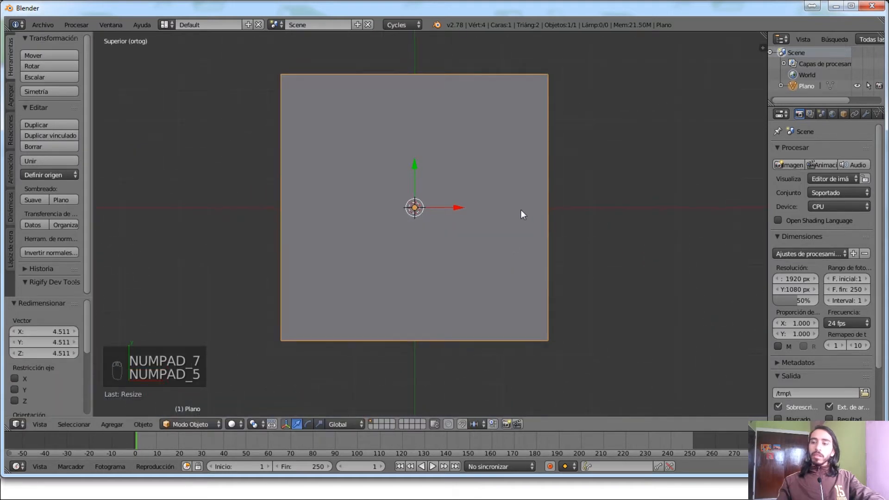
{"action": "scroll", "coordinate": [521, 210], "scroll_direction": "up", "scroll_amount": 1}
{"action": "scroll", "coordinate": [528, 238], "scroll_direction": "up", "scroll_amount": 2}
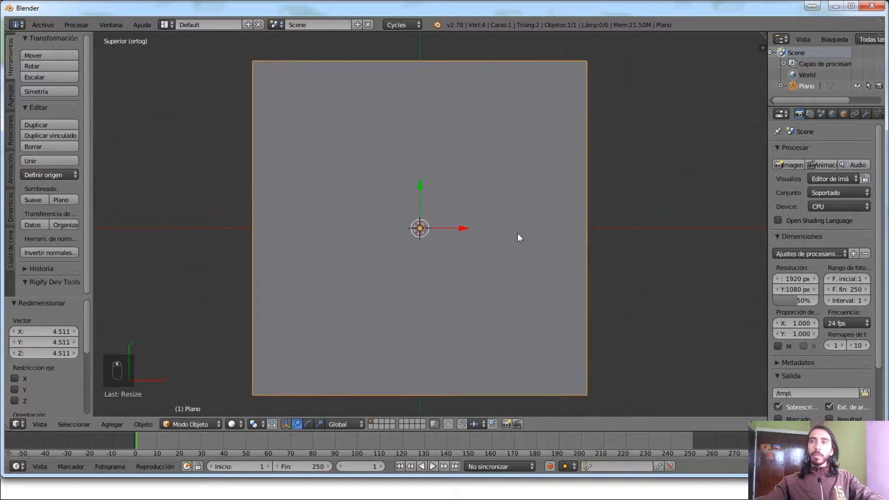
{"action": "scroll", "coordinate": [851, 116], "scroll_direction": "down", "scroll_amount": 2}
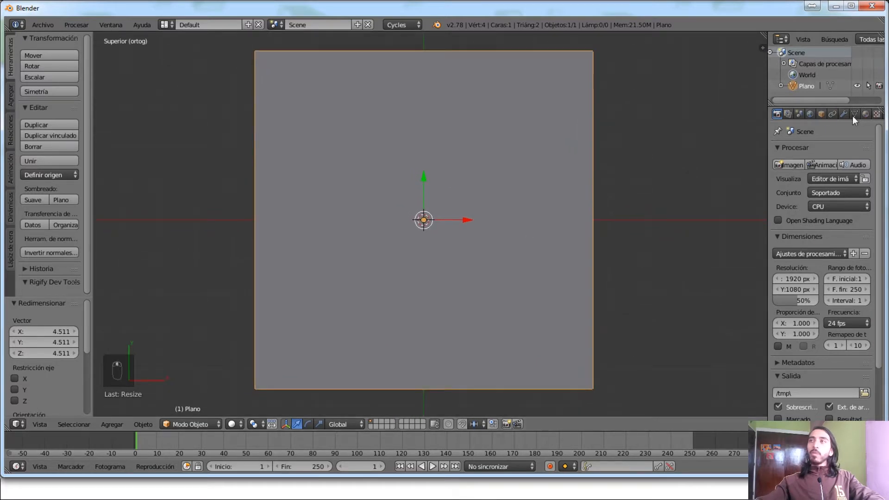
{"action": "left_click", "coordinate": [865, 114]}
{"action": "left_click", "coordinate": [821, 188]}
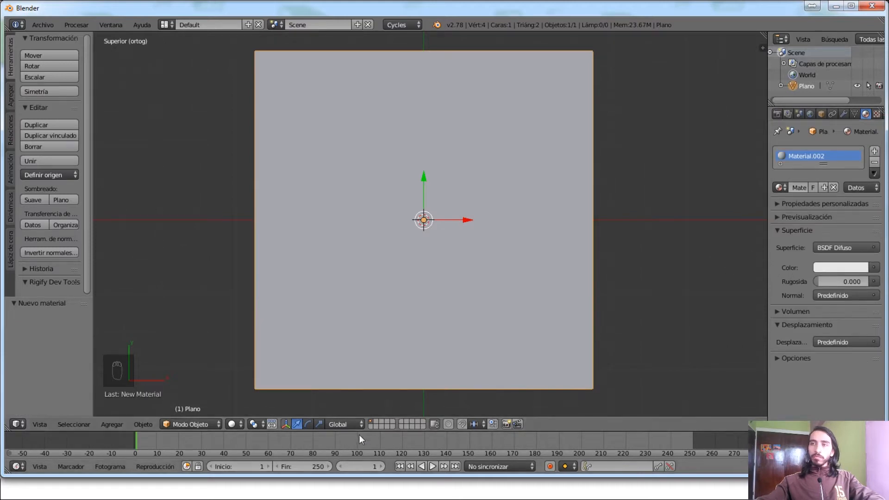
Step: Enlarge the timeline area and turn it into a node editor showing the plane's material nodes
{"action": "left_click_drag", "start_coordinate": [365, 432], "coordinate": [463, 388]}
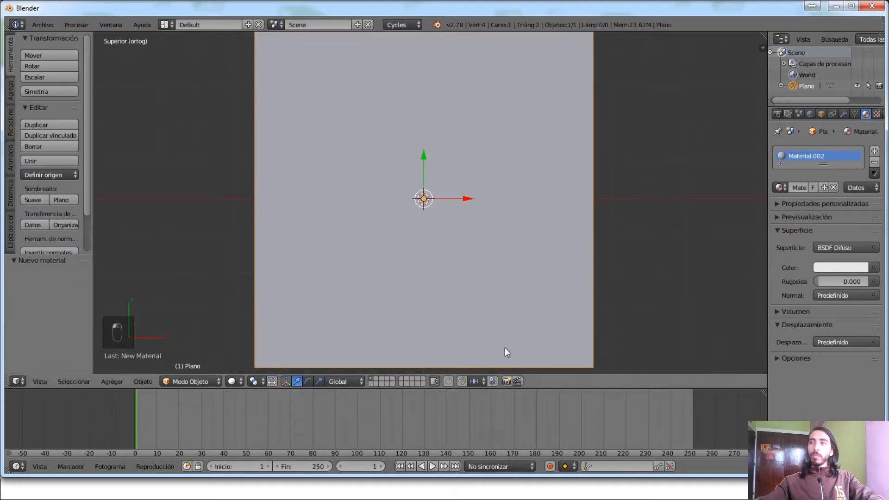
{"action": "left_click_drag", "start_coordinate": [318, 389], "coordinate": [319, 321]}
{"action": "left_click", "coordinate": [16, 466]}
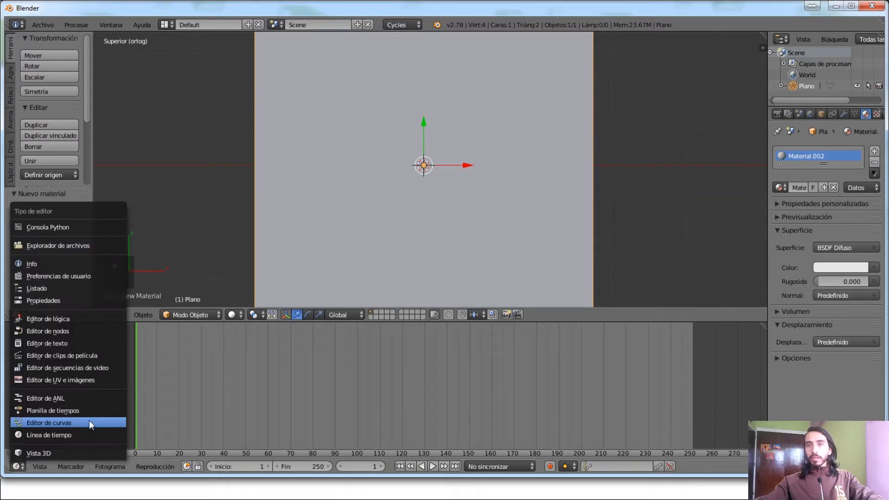
{"action": "left_click", "coordinate": [77, 332]}
{"action": "scroll", "coordinate": [257, 417], "scroll_direction": "up", "scroll_amount": 5}
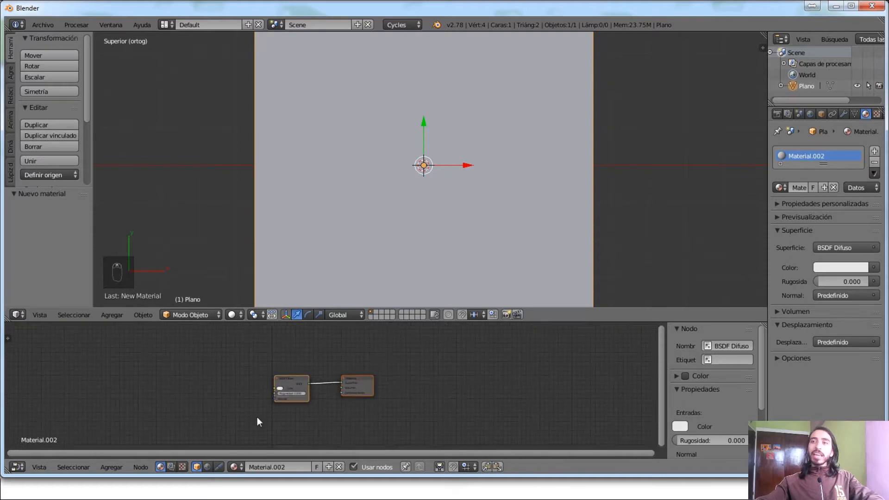
{"action": "scroll", "coordinate": [257, 417], "scroll_direction": "up", "scroll_amount": 4}
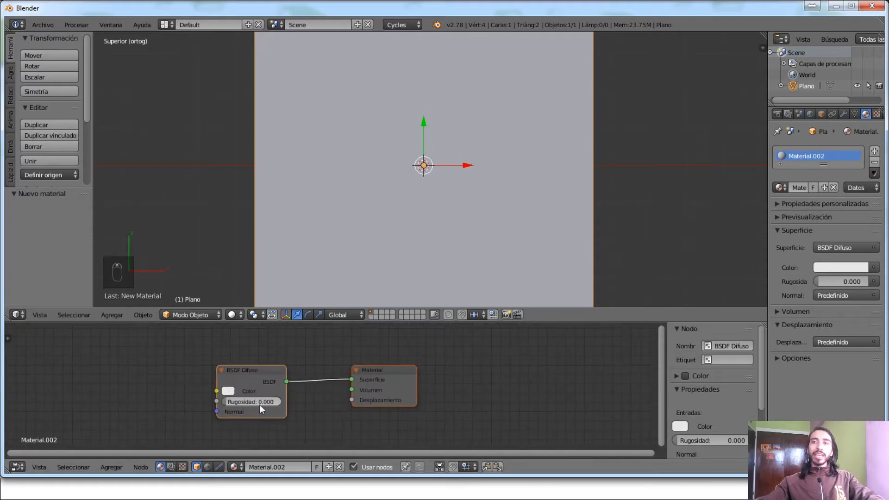
{"action": "key", "text": "space"}
{"action": "key", "text": "space"}
{"action": "middle_click_drag", "start_coordinate": [217, 410], "coordinate": [356, 388]}
{"action": "middle_click_drag", "start_coordinate": [273, 368], "coordinate": [272, 373]}
{"action": "key", "text": "shift+a"}
{"action": "mouse_move", "coordinate": [235, 379]}
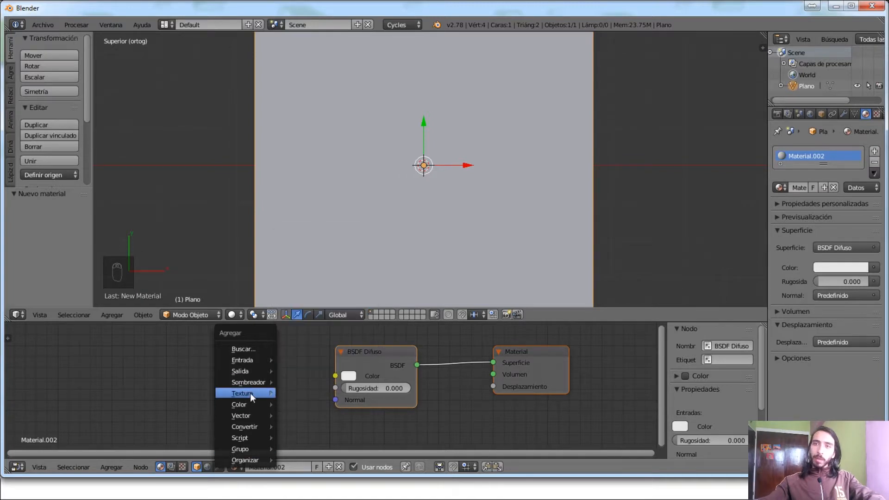
{"action": "mouse_move", "coordinate": [254, 393]}
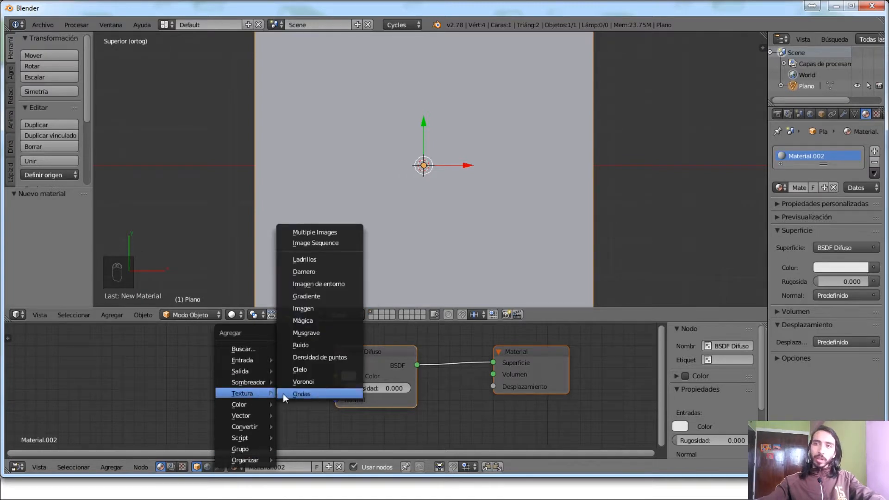
{"action": "left_click", "coordinate": [312, 308]}
{"action": "left_click", "coordinate": [212, 333]}
{"action": "left_click", "coordinate": [250, 377]}
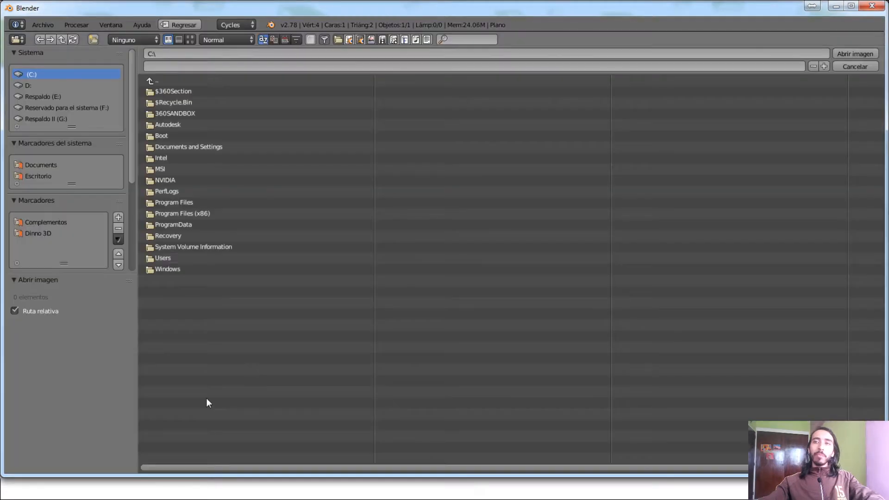
{"action": "key", "text": "Escape"}
{"action": "left_click", "coordinate": [221, 343]}
{"action": "key", "text": "Delete"}
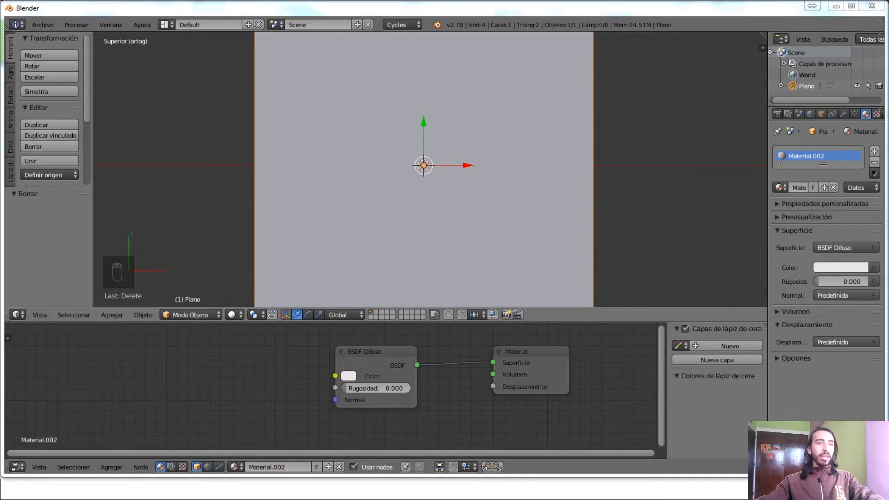
Step: Add the stones image file as an image node and connect its Color output to the diffuse shader's Color input, aligning the node beside it
{"action": "left_click_drag", "start_coordinate": [321, 364], "coordinate": [204, 361]}
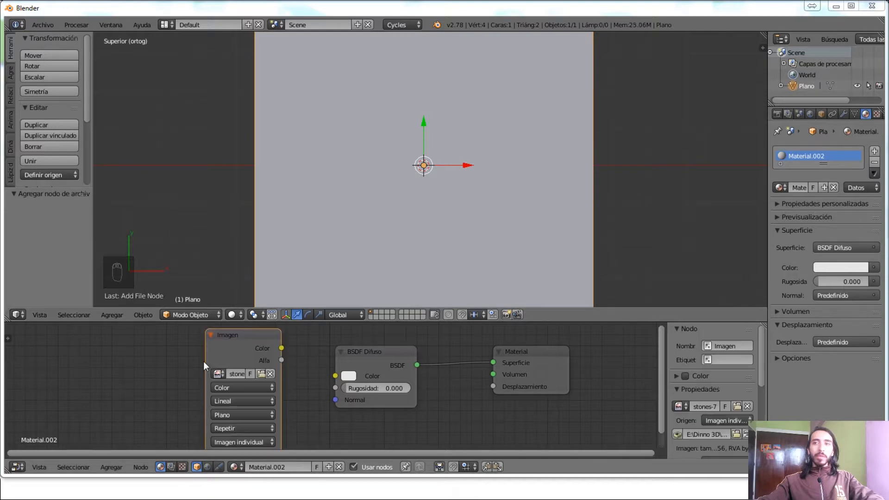
{"action": "left_click_drag", "start_coordinate": [280, 348], "coordinate": [336, 376]}
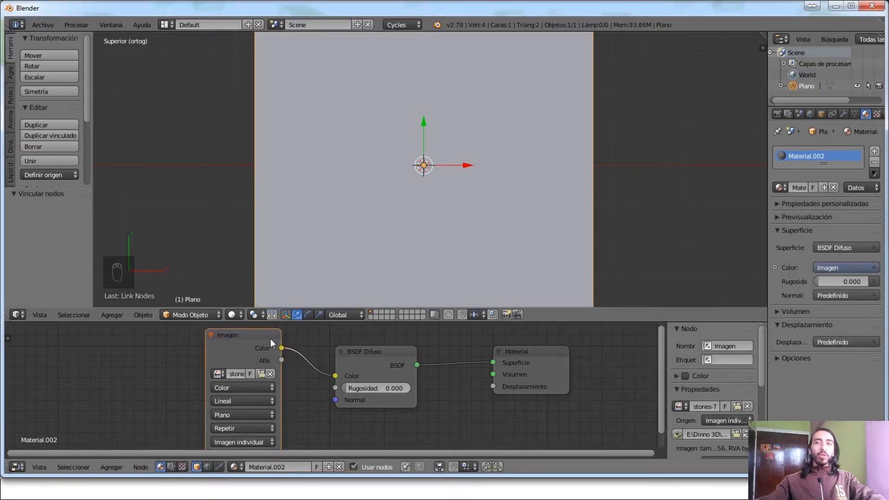
{"action": "key", "text": "g"}
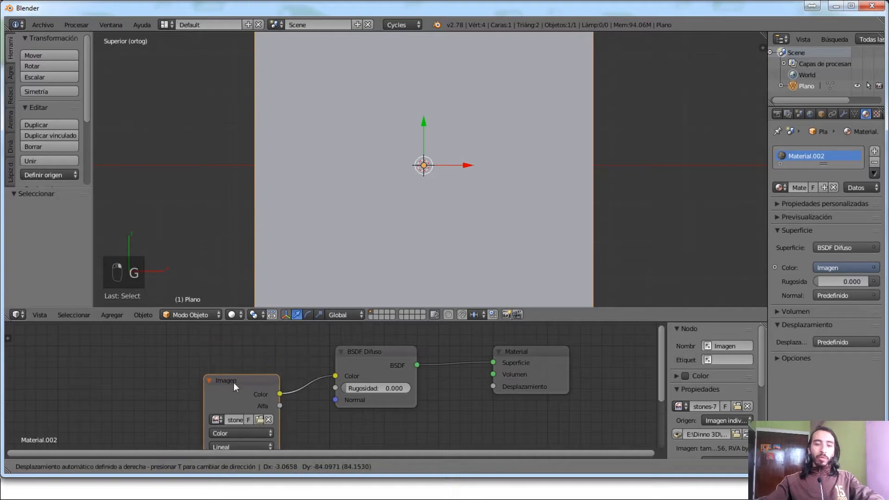
{"action": "left_click", "coordinate": [236, 368]}
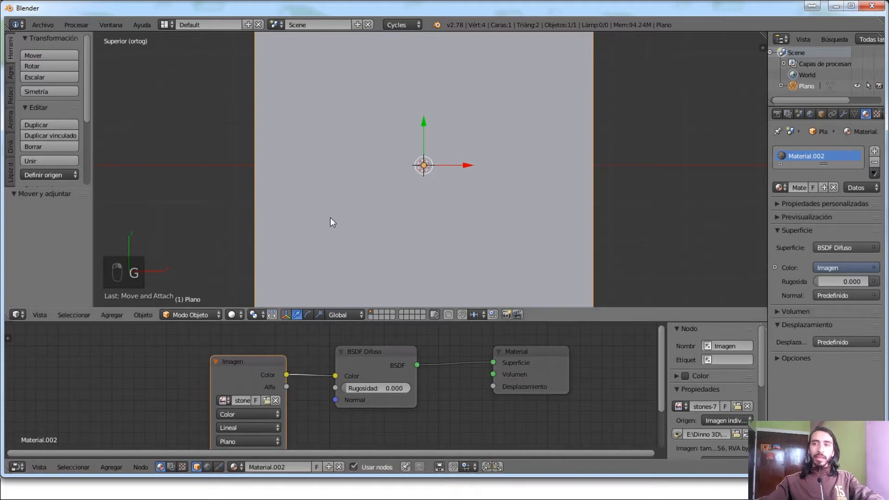
Step: Set the 3D view to rendered shading and brighten the world's surface color to light gray
{"action": "left_click", "coordinate": [231, 315]}
{"action": "left_click", "coordinate": [249, 252]}
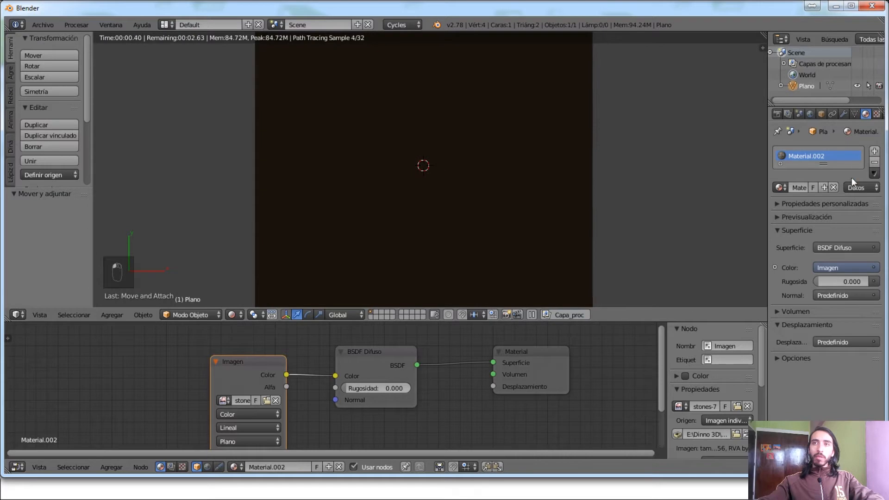
{"action": "left_click", "coordinate": [810, 114]}
{"action": "left_click", "coordinate": [857, 228]}
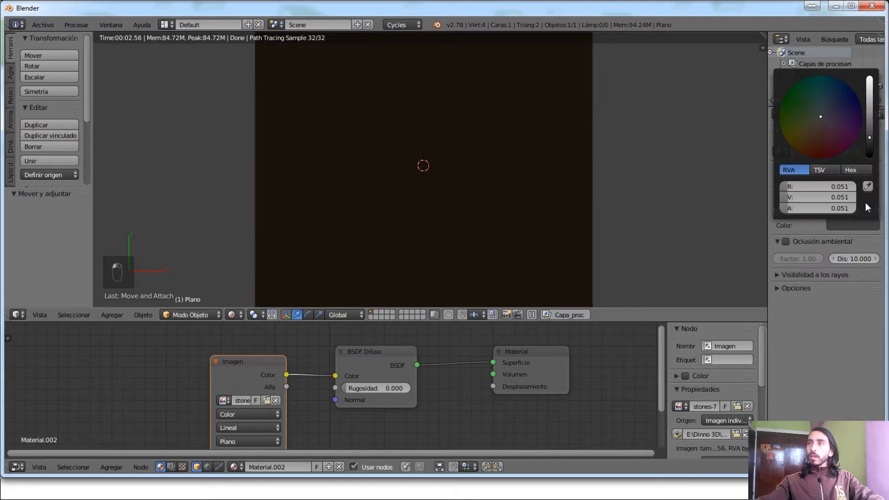
{"action": "left_click_drag", "start_coordinate": [869, 138], "coordinate": [870, 109]}
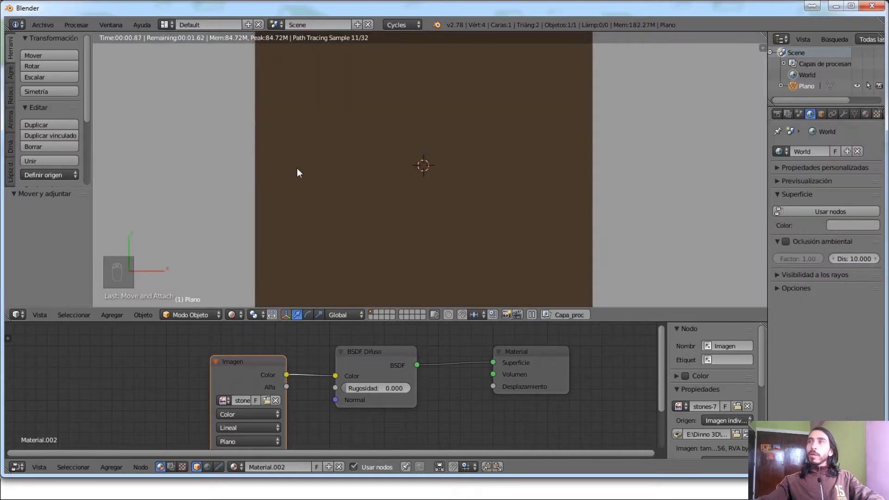
{"action": "scroll", "coordinate": [299, 165], "scroll_direction": "down", "scroll_amount": 1}
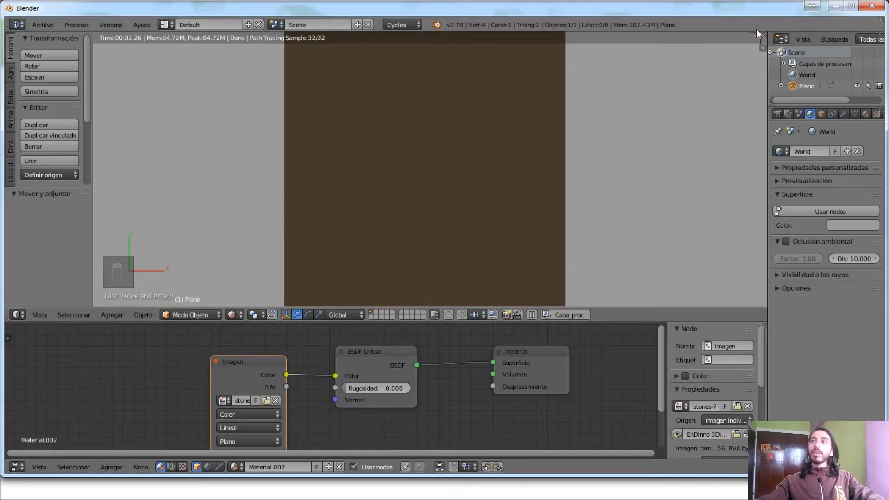
Step: Split the 3D view into two side-by-side views and select the plane's whole mesh in edit mode with solid shading
{"action": "left_click_drag", "start_coordinate": [765, 36], "coordinate": [425, 92]}
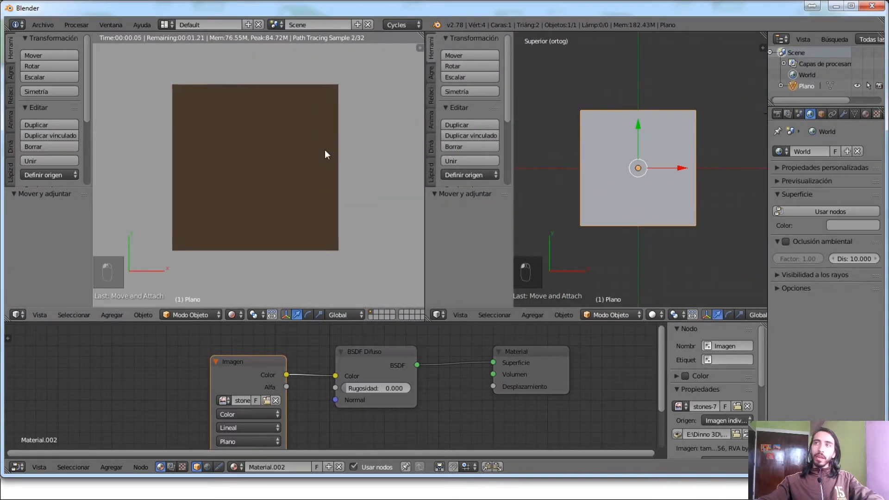
{"action": "key", "text": "z"}
{"action": "key", "text": "Tab"}
{"action": "key", "text": "z"}
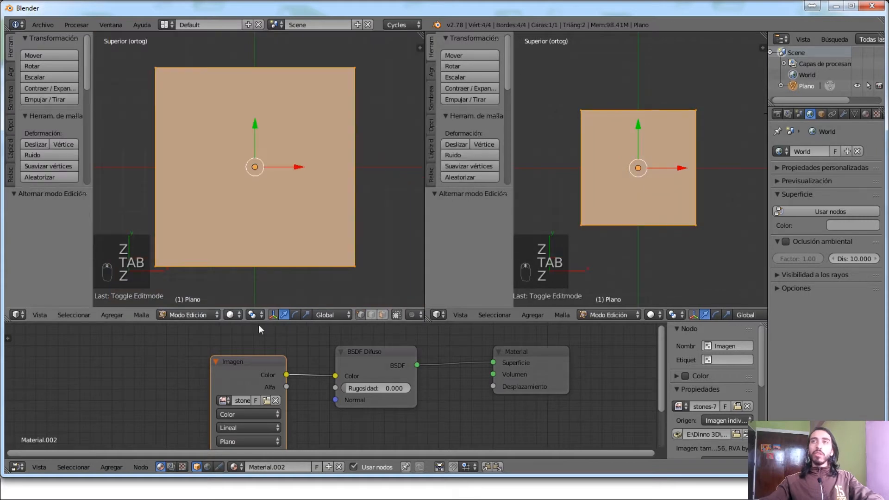
{"action": "key", "text": "a"}
{"action": "key", "text": "Tab"}
{"action": "key", "text": "Tab"}
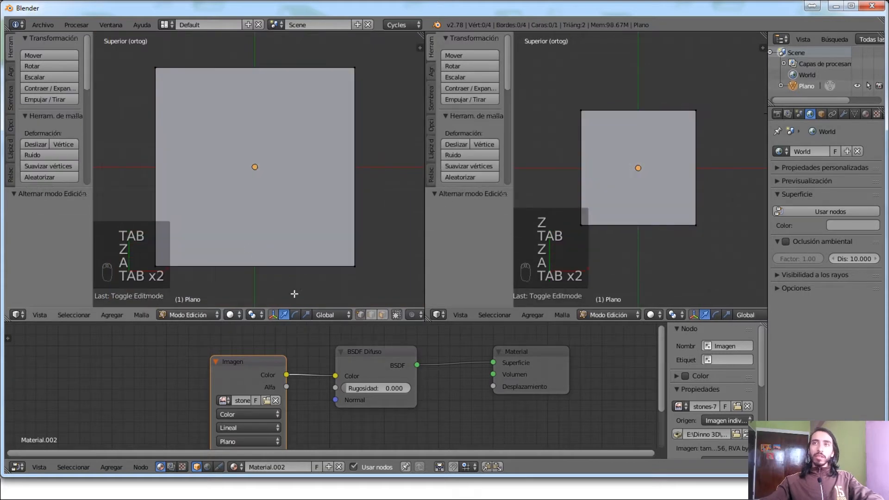
{"action": "key", "text": "a"}
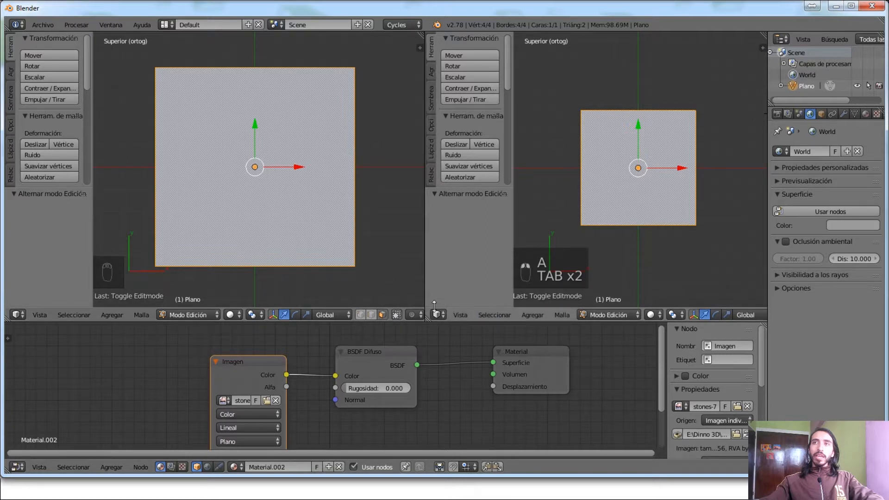
Step: Turn the second 3D view into a UV and image editor and display stones-770264.jpg in full
{"action": "left_click", "coordinate": [440, 315]}
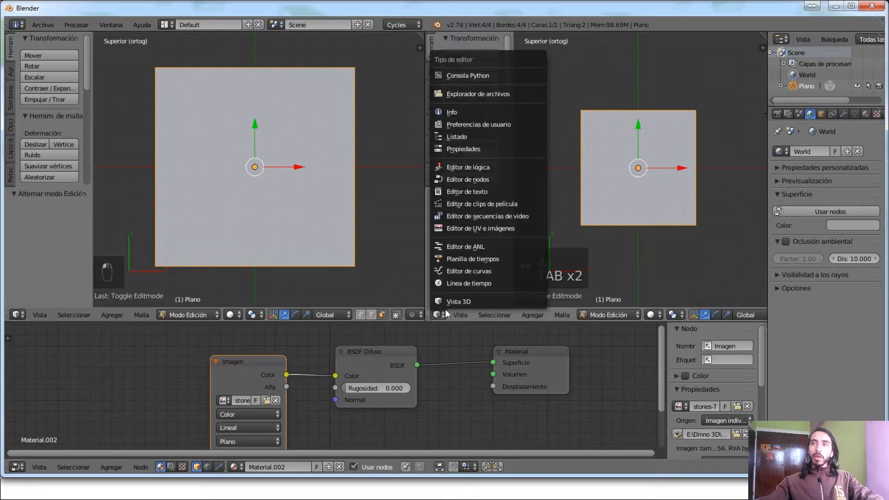
{"action": "left_click", "coordinate": [511, 231]}
{"action": "scroll", "coordinate": [524, 222], "scroll_direction": "up", "scroll_amount": 1}
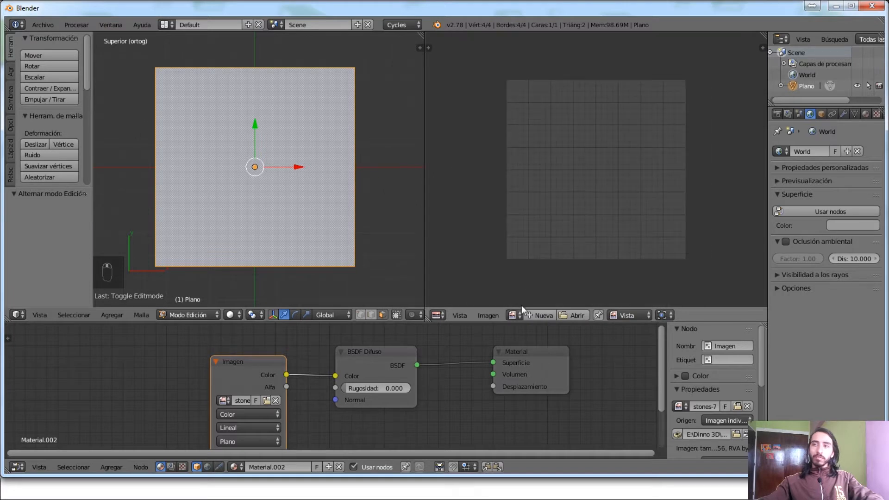
{"action": "left_click", "coordinate": [513, 315]}
{"action": "left_click", "coordinate": [541, 332]}
{"action": "scroll", "coordinate": [544, 195], "scroll_direction": "down", "scroll_amount": 4}
{"action": "scroll", "coordinate": [544, 195], "scroll_direction": "down", "scroll_amount": 3}
{"action": "scroll", "coordinate": [499, 154], "scroll_direction": "up", "scroll_amount": 3}
{"action": "scroll", "coordinate": [507, 171], "scroll_direction": "down", "scroll_amount": 1}
{"action": "scroll", "coordinate": [512, 185], "scroll_direction": "down", "scroll_amount": 1}
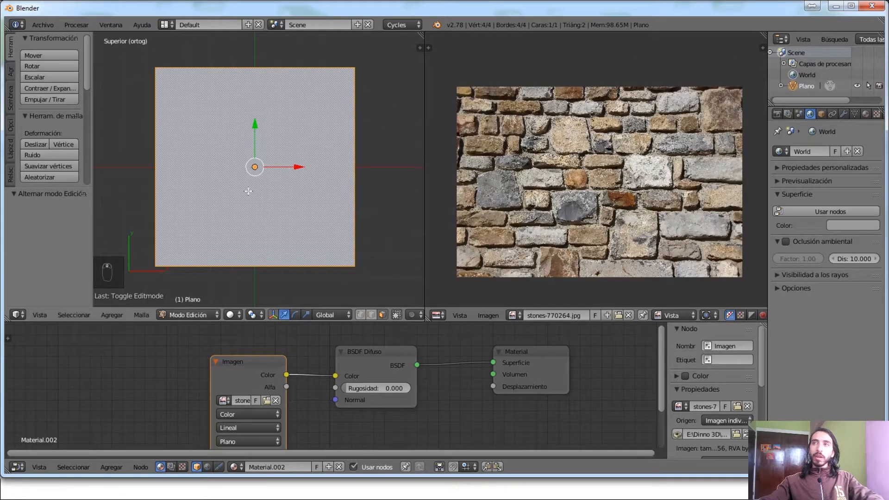
Step: Unwrap the plane's mesh and move the UV layout's right edge along X to the stone image's right border
{"action": "key", "text": "u"}
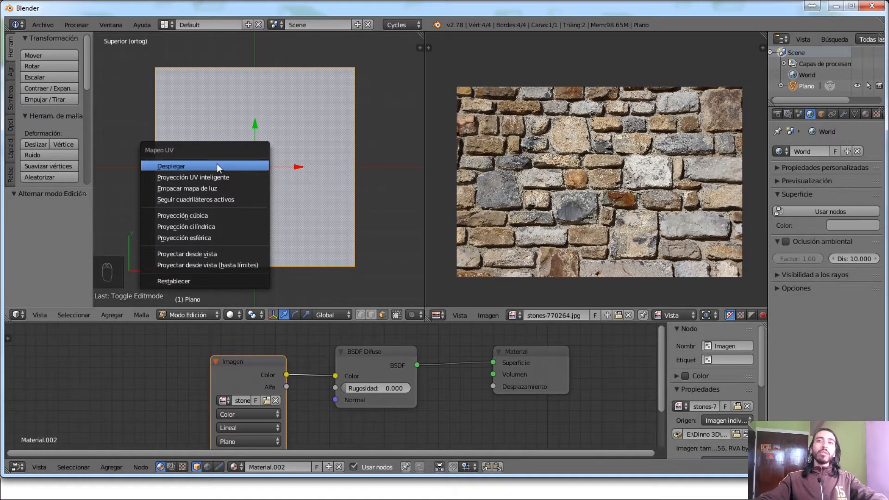
{"action": "left_click", "coordinate": [191, 166]}
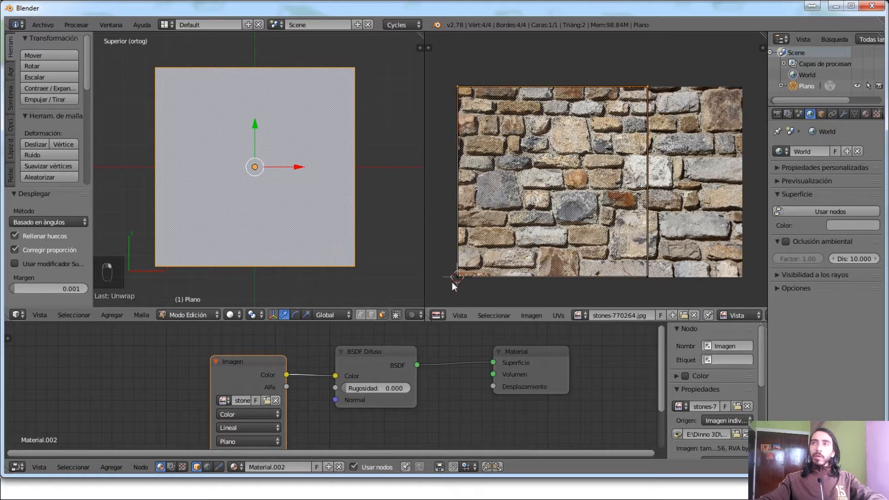
{"action": "key", "text": "g"}
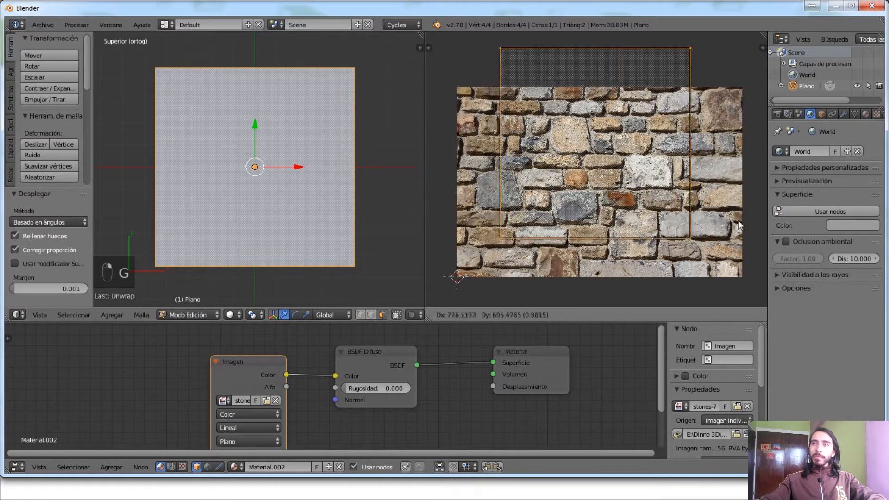
{"action": "left_click", "coordinate": [644, 143]}
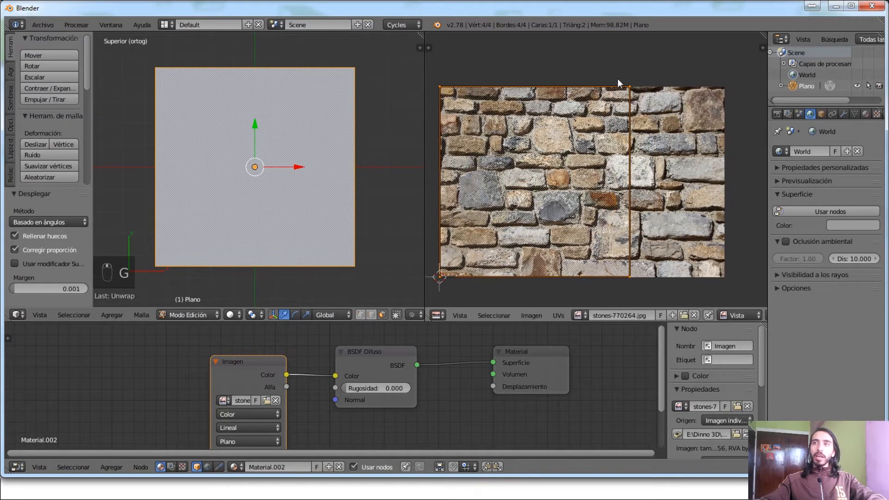
{"action": "key", "text": "g"}
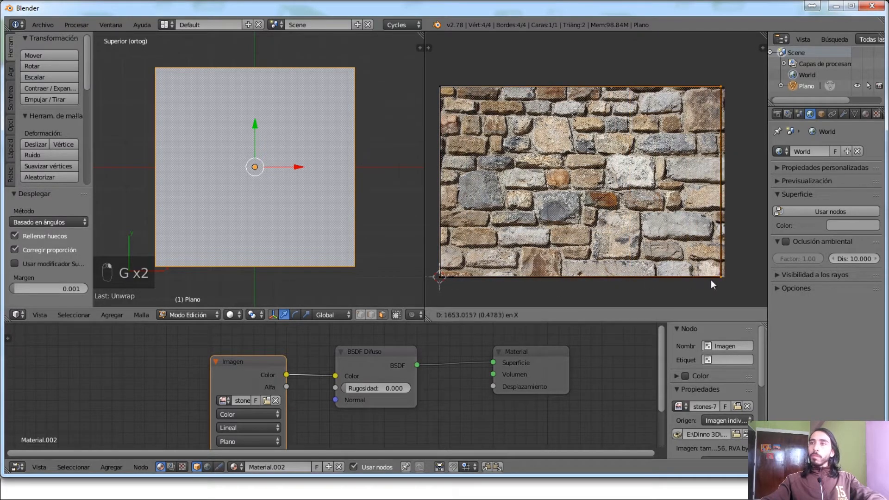
{"action": "left_click", "coordinate": [715, 279]}
Step: Scale the plane in object mode along X by 1.477 and show it with textured shading
{"action": "key", "text": "Tab"}
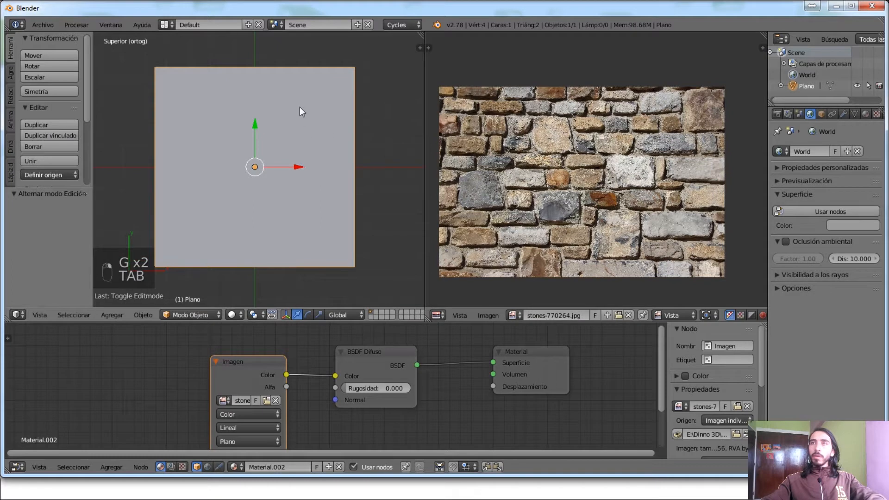
{"action": "key", "text": "s"}
{"action": "key", "text": "x"}
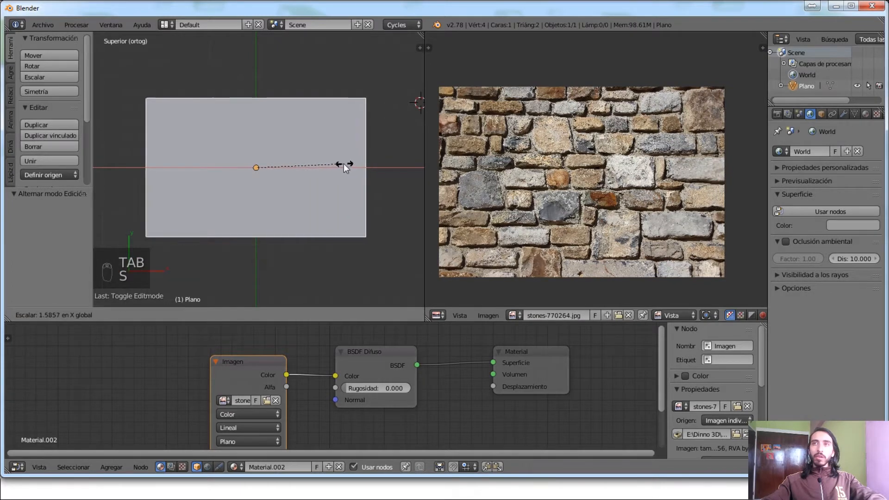
{"action": "left_click", "coordinate": [338, 165]}
{"action": "left_click", "coordinate": [231, 315]}
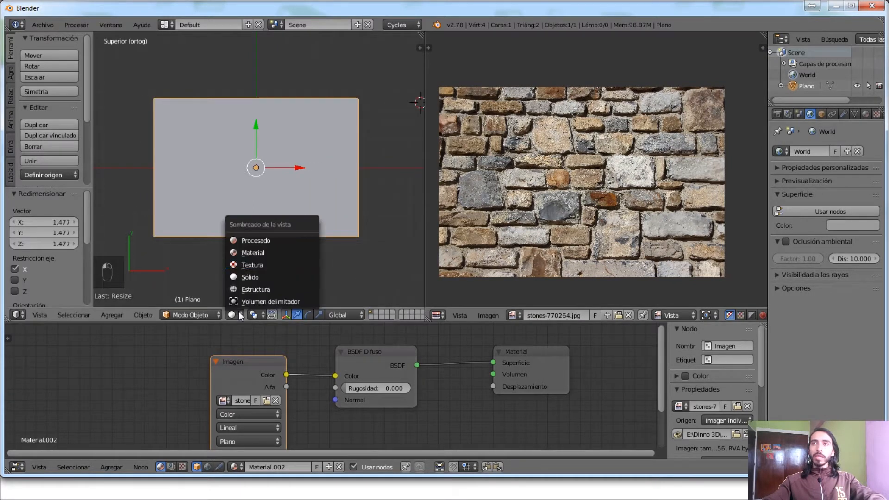
{"action": "left_click", "coordinate": [260, 264]}
{"action": "middle_click_drag", "start_coordinate": [252, 221], "coordinate": [255, 225], "text": "shift"}
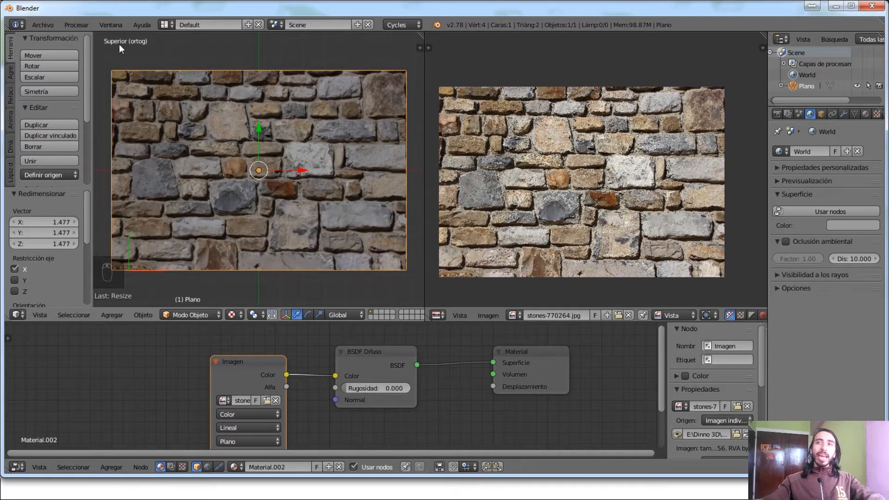
Step: Reposition the image node slightly above its old place and set the 3D view to rendered shading
{"action": "left_click", "coordinate": [263, 375]}
{"action": "key", "text": "g"}
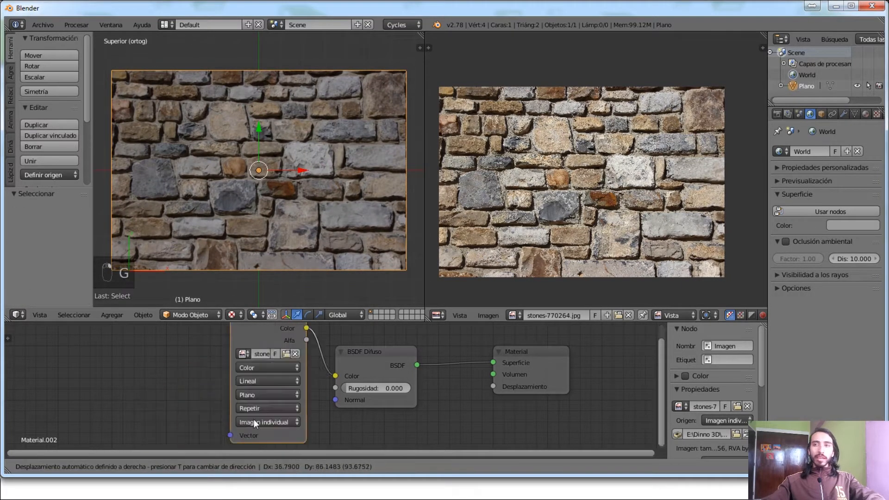
{"action": "left_click", "coordinate": [265, 342]}
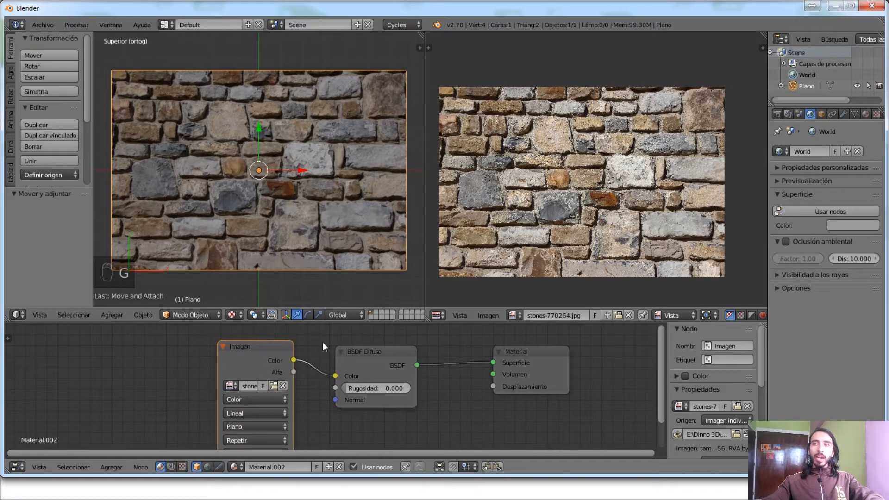
{"action": "left_click", "coordinate": [352, 364]}
{"action": "key", "text": "g"}
{"action": "right_click", "coordinate": [360, 350]}
{"action": "left_click", "coordinate": [231, 315]}
{"action": "left_click", "coordinate": [255, 241]}
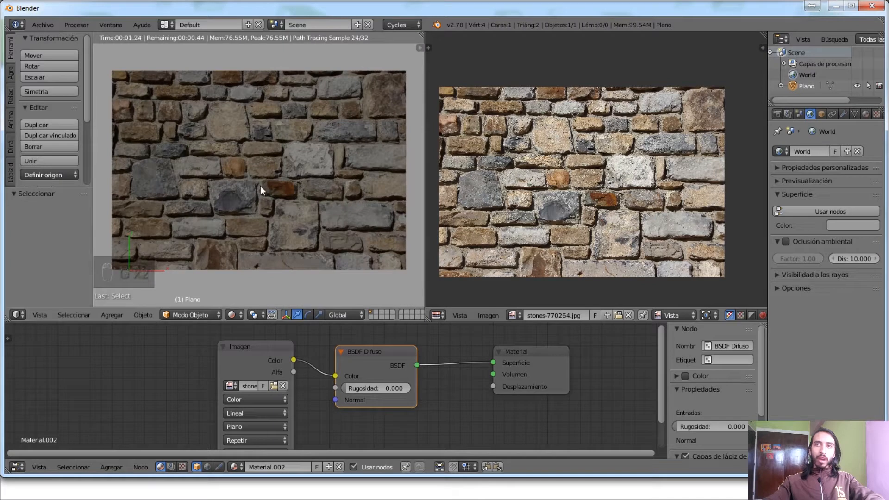
Step: Move the diffuse shader node closer to the material output node
{"action": "scroll", "coordinate": [460, 403], "scroll_direction": "down", "scroll_amount": 2}
{"action": "middle_click_drag", "start_coordinate": [423, 412], "coordinate": [464, 400]}
{"action": "right_click_drag", "start_coordinate": [416, 367], "coordinate": [434, 364]}
{"action": "key", "text": "g"}
{"action": "left_click", "coordinate": [434, 355]}
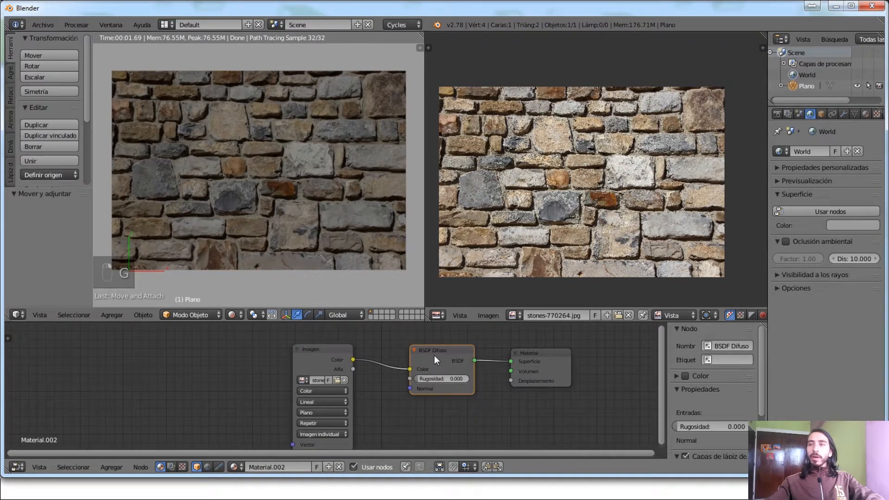
Step: Duplicate the stone image node and place the copy below the original
{"action": "middle_click_drag", "start_coordinate": [416, 404], "coordinate": [448, 383]}
{"action": "right_click", "coordinate": [349, 331]}
{"action": "middle_click_drag", "start_coordinate": [388, 348], "coordinate": [394, 366]}
{"action": "key", "text": "shift+d"}
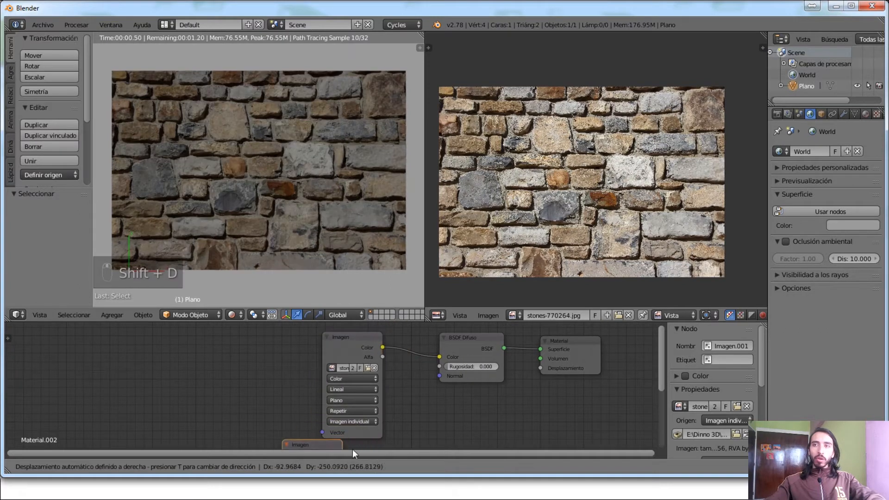
{"action": "left_click", "coordinate": [344, 451]}
{"action": "middle_click_drag", "start_coordinate": [374, 432], "coordinate": [345, 325]}
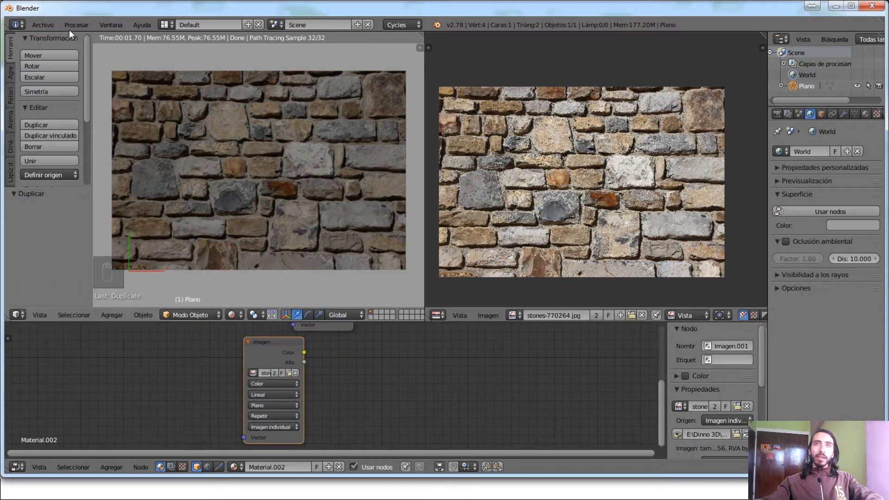
Step: Search the add-ons for "node", make sure Node Wrangler is enabled, and save the user preferences
{"action": "left_click", "coordinate": [42, 24]}
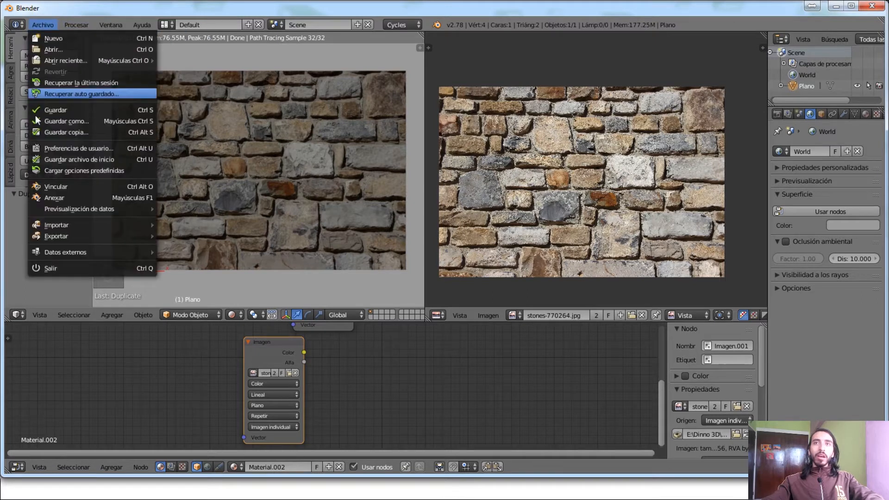
{"action": "left_click", "coordinate": [51, 148]}
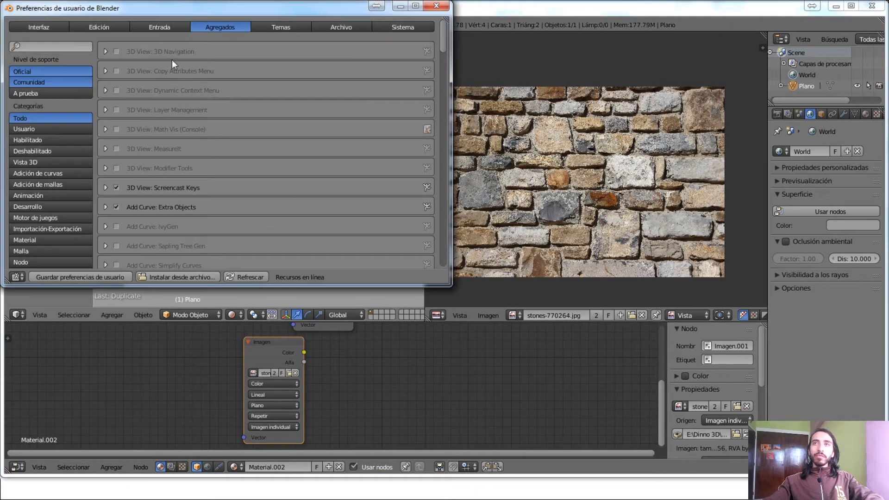
{"action": "type", "text": "node"}
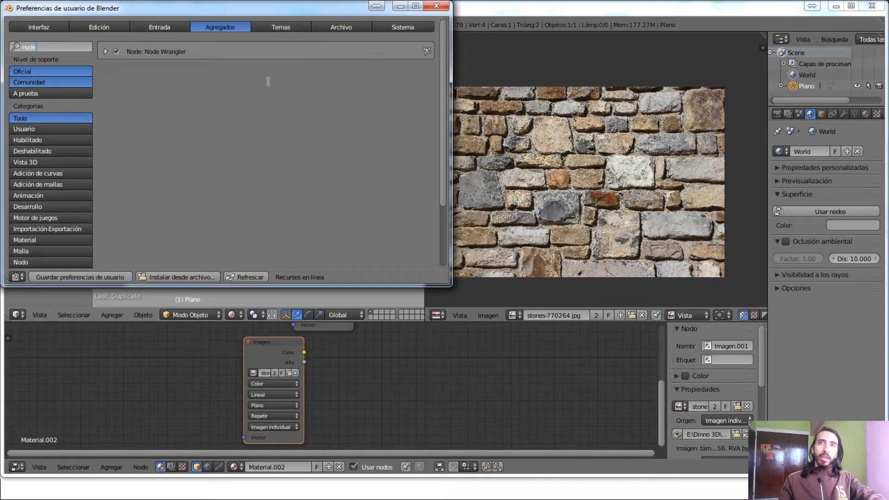
{"action": "left_click", "coordinate": [116, 51]}
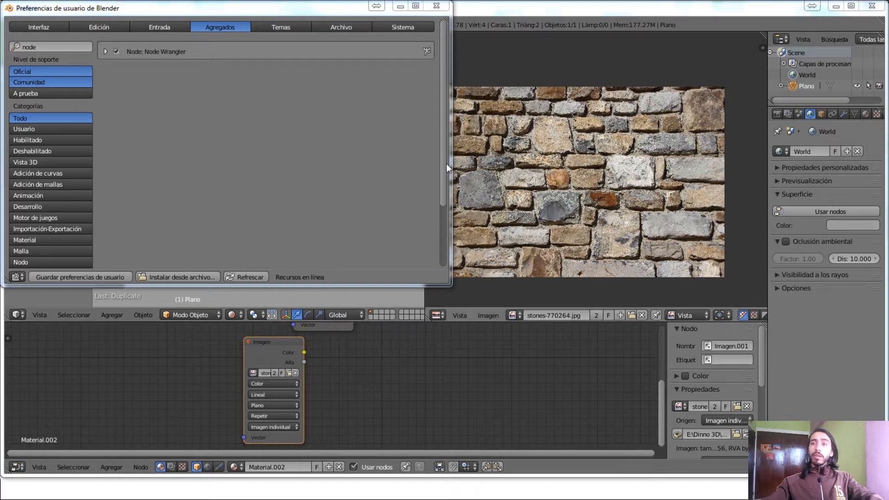
{"action": "left_click", "coordinate": [74, 275]}
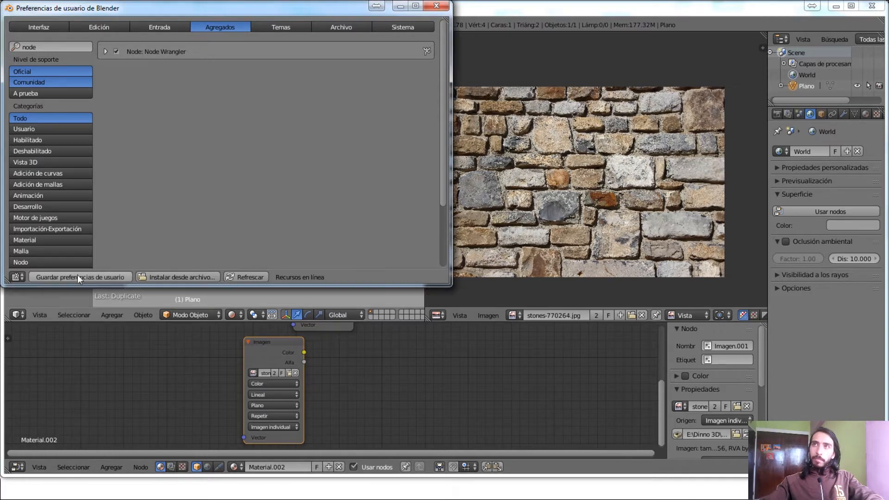
{"action": "left_click", "coordinate": [436, 5]}
Step: Shift the duplicated image node away from the original and enlarge the node editor area upward
{"action": "left_click_drag", "start_coordinate": [289, 350], "coordinate": [298, 347]}
{"action": "key", "text": "g"}
{"action": "left_click", "coordinate": [265, 352]}
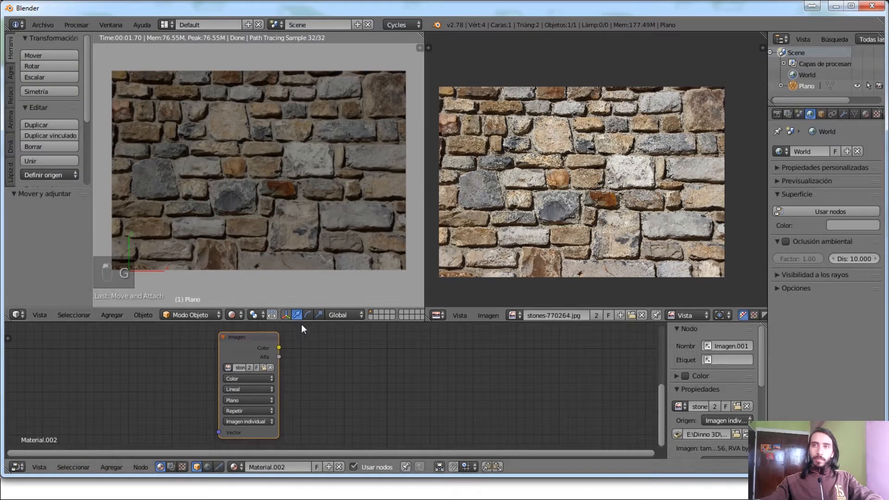
{"action": "left_click_drag", "start_coordinate": [303, 321], "coordinate": [306, 226]}
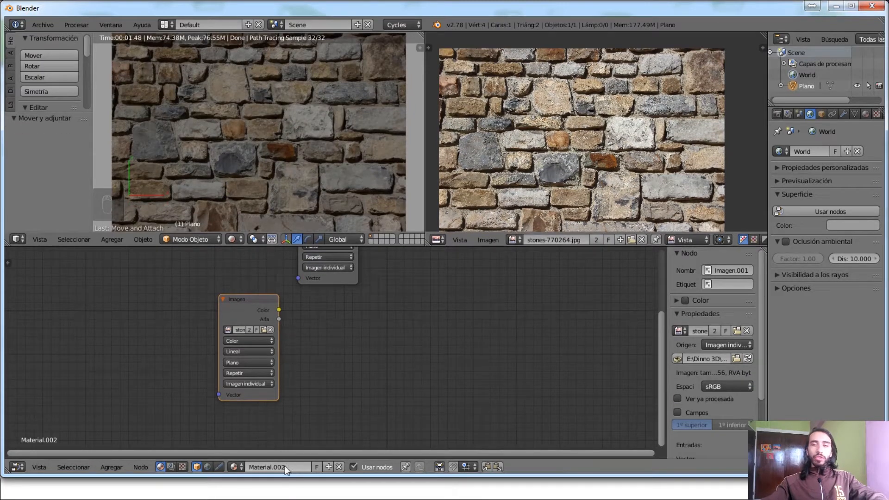
Step: Preview the duplicated image node through an emission Viewer node and place the Viewer beside it
{"action": "left_click", "coordinate": [273, 310], "text": "ctrl+shift"}
{"action": "middle_click_drag", "start_coordinate": [383, 326], "coordinate": [364, 357]}
{"action": "scroll", "coordinate": [410, 306], "scroll_direction": "up", "scroll_amount": 1}
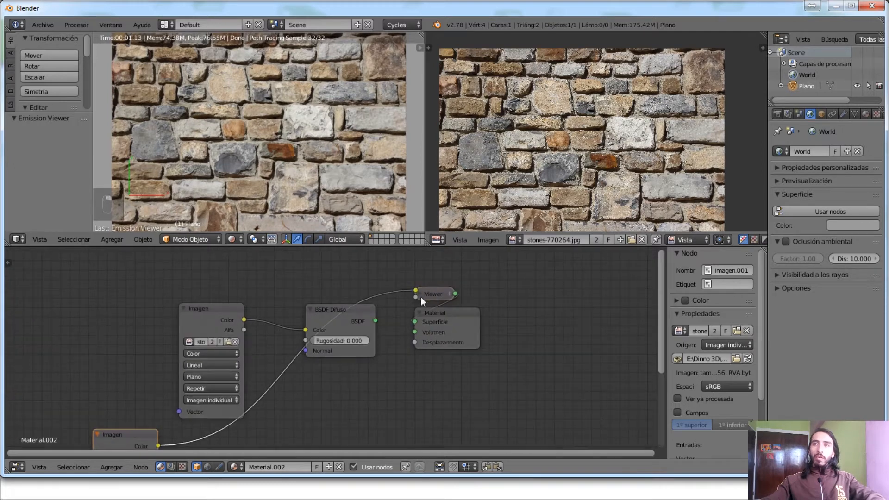
{"action": "right_click", "coordinate": [423, 298]}
{"action": "key", "text": "g"}
{"action": "left_click", "coordinate": [310, 432]}
{"action": "middle_click_drag", "start_coordinate": [327, 406], "coordinate": [358, 331]}
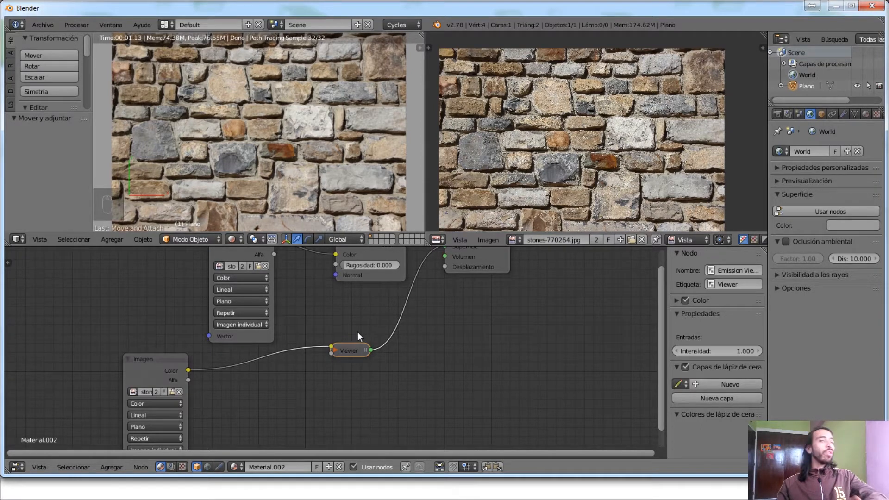
Step: Add a noise texture node (Ruido) beside the duplicated image node and preview its Color output through the Viewer
{"action": "middle_click_drag", "start_coordinate": [353, 374], "coordinate": [365, 305]}
{"action": "key", "text": "shift+a"}
{"action": "mouse_move", "coordinate": [296, 359]}
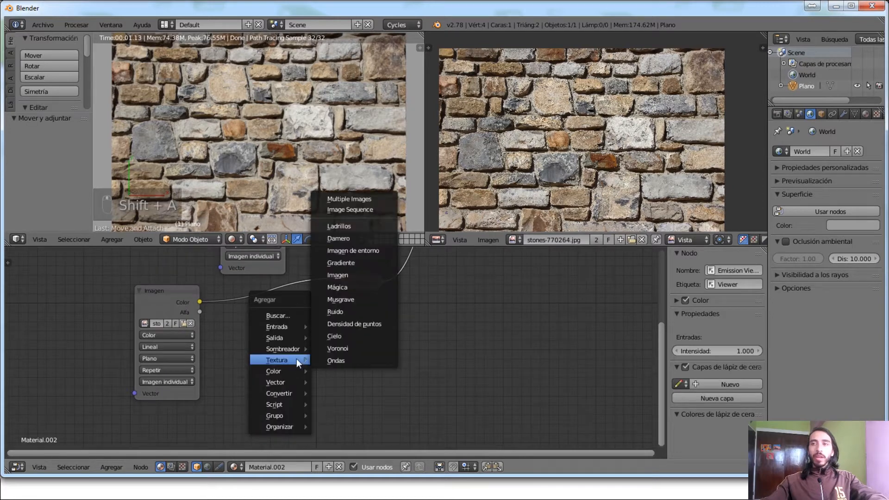
{"action": "left_click", "coordinate": [347, 312]}
{"action": "left_click", "coordinate": [227, 327]}
{"action": "middle_click_drag", "start_coordinate": [354, 364], "coordinate": [339, 367]}
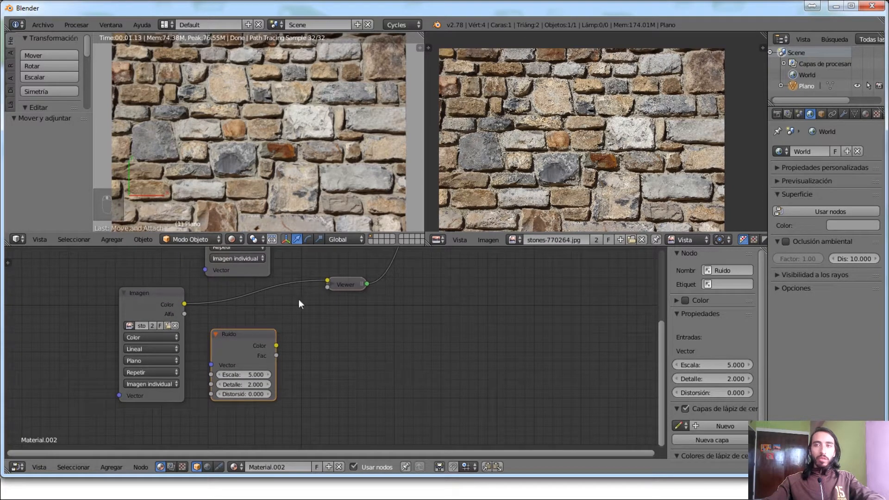
{"action": "left_click", "coordinate": [250, 348], "text": "ctrl+shift"}
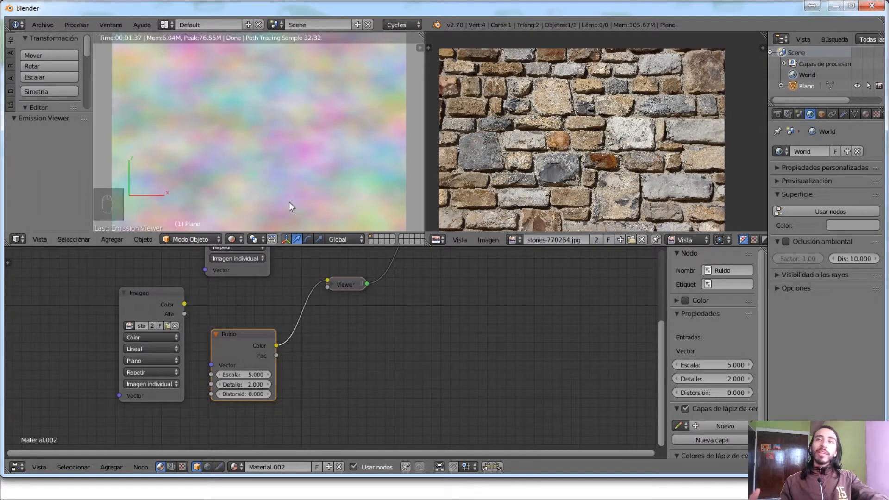
Step: Preview the noise texture's Fac output through the Viewer instead of its Color output
{"action": "middle_click_drag", "start_coordinate": [362, 299], "coordinate": [371, 325]}
{"action": "scroll", "coordinate": [330, 350], "scroll_direction": "up", "scroll_amount": 2}
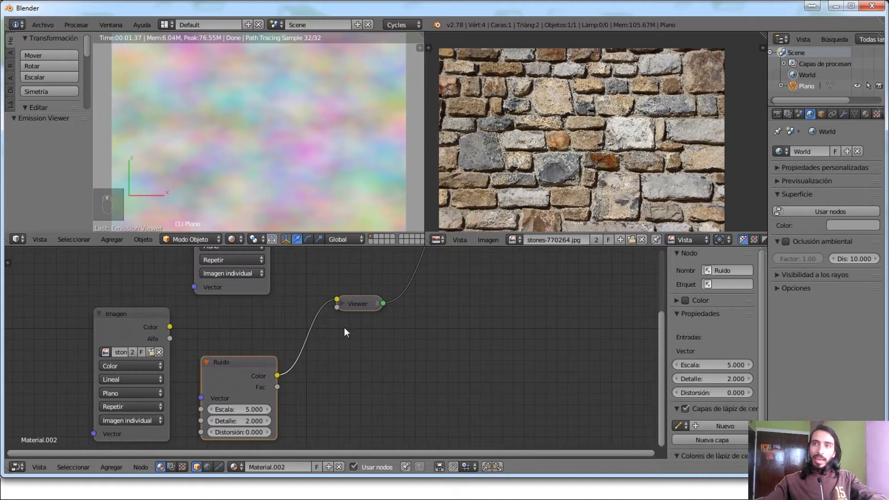
{"action": "left_click_drag", "start_coordinate": [277, 374], "coordinate": [371, 374]}
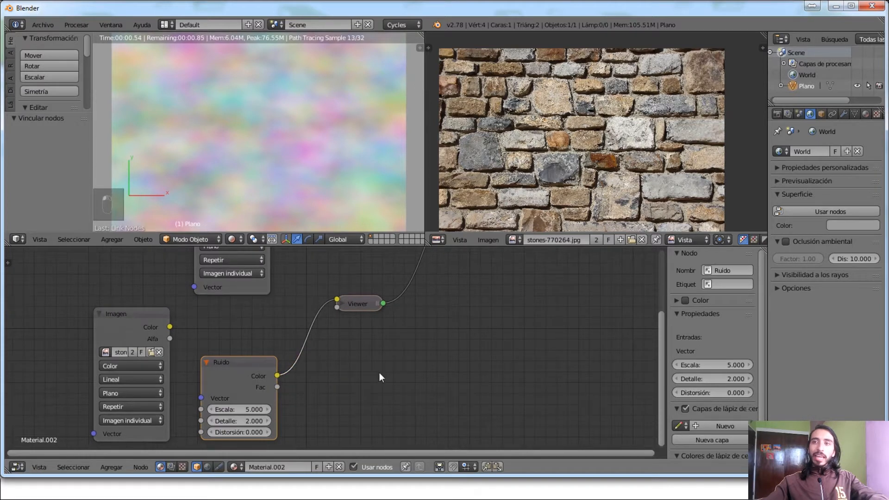
{"action": "left_click", "coordinate": [262, 387], "text": "ctrl+shift"}
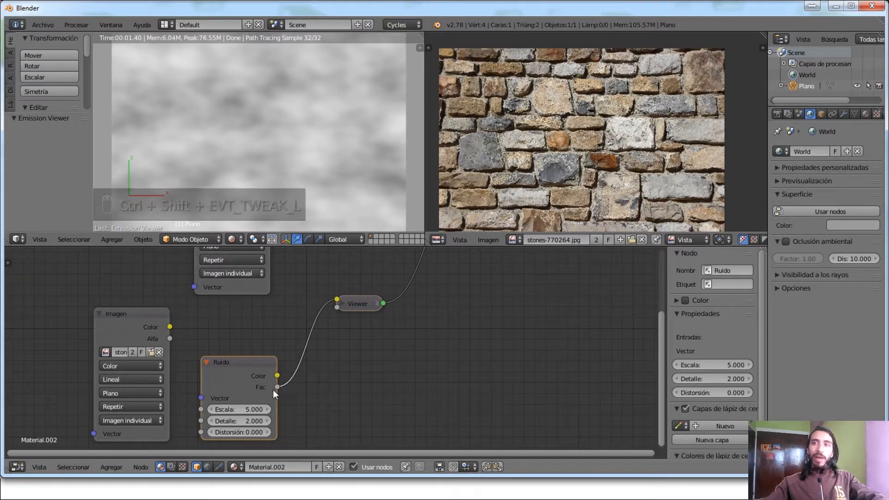
Step: Switch the Viewer back to the duplicated image node's Color output
{"action": "middle_click_drag", "start_coordinate": [369, 332], "coordinate": [398, 314]}
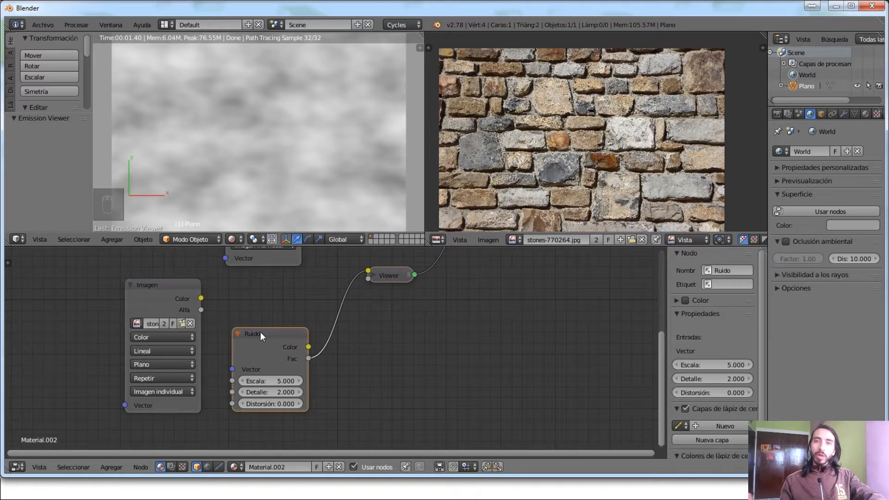
{"action": "scroll", "coordinate": [206, 345], "scroll_direction": "down", "scroll_amount": 1}
{"action": "left_click", "coordinate": [191, 293], "text": "ctrl+shift"}
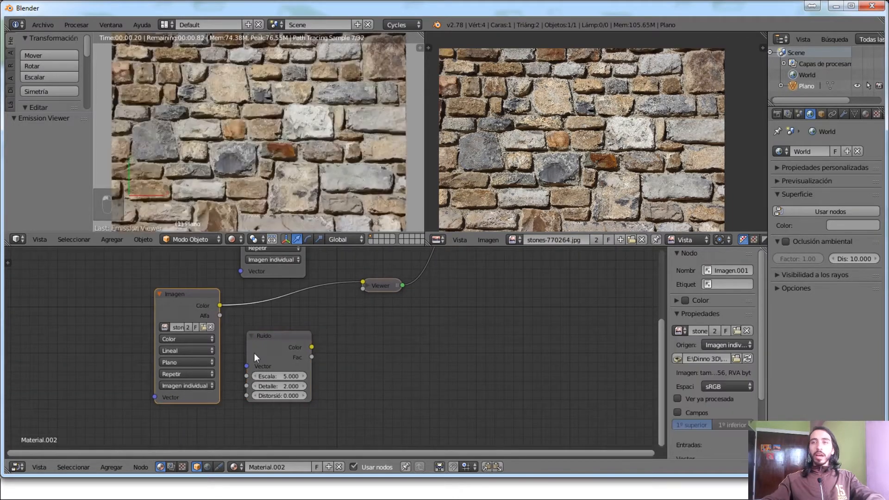
Step: Delete the noise texture node and move the duplicated image node closer to the Viewer
{"action": "left_click", "coordinate": [255, 353]}
{"action": "key", "text": "Delete"}
{"action": "left_click", "coordinate": [175, 298]}
{"action": "key", "text": "g"}
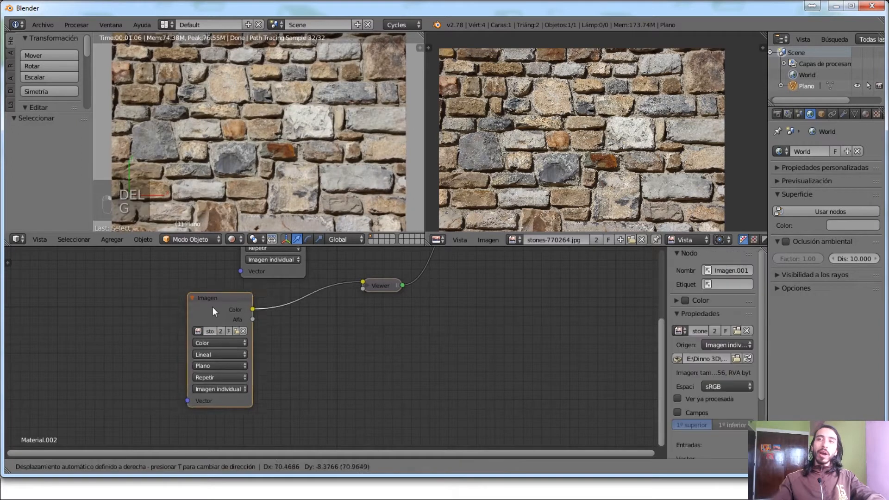
{"action": "left_click", "coordinate": [263, 308]}
Step: Spread the duplicated image node and the Viewer apart to leave room between them for more nodes
{"action": "middle_click_drag", "start_coordinate": [304, 311], "coordinate": [243, 380]}
{"action": "middle_click_drag", "start_coordinate": [187, 382], "coordinate": [267, 302]}
{"action": "key", "text": "g"}
{"action": "left_click", "coordinate": [173, 290]}
{"action": "key", "text": "g"}
{"action": "left_click", "coordinate": [134, 326]}
{"action": "left_click", "coordinate": [394, 275]}
{"action": "key", "text": "g"}
{"action": "left_click", "coordinate": [424, 316]}
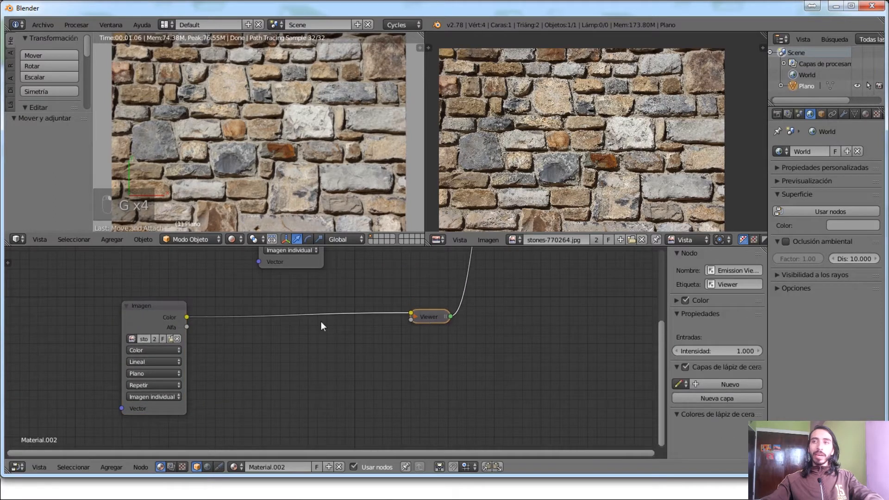
Step: Insert a Tono / Saturación node on the link between the duplicated image node and the Viewer
{"action": "key", "text": "shift+a"}
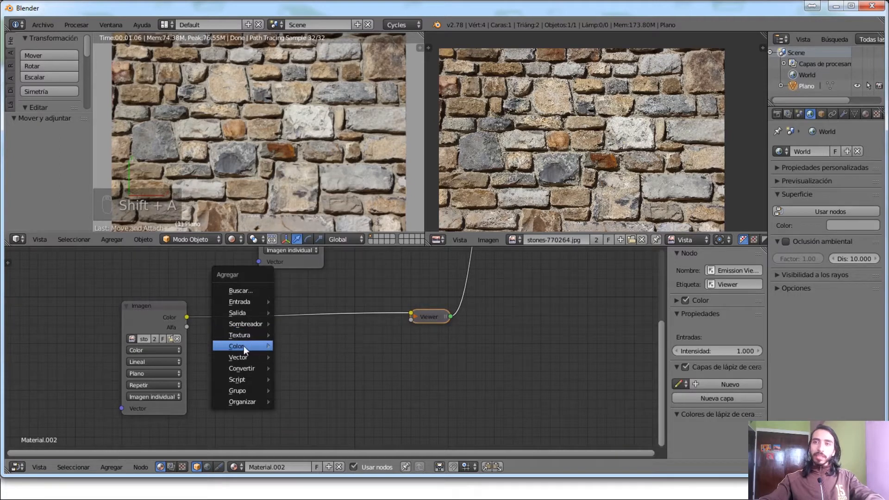
{"action": "mouse_move", "coordinate": [242, 345]}
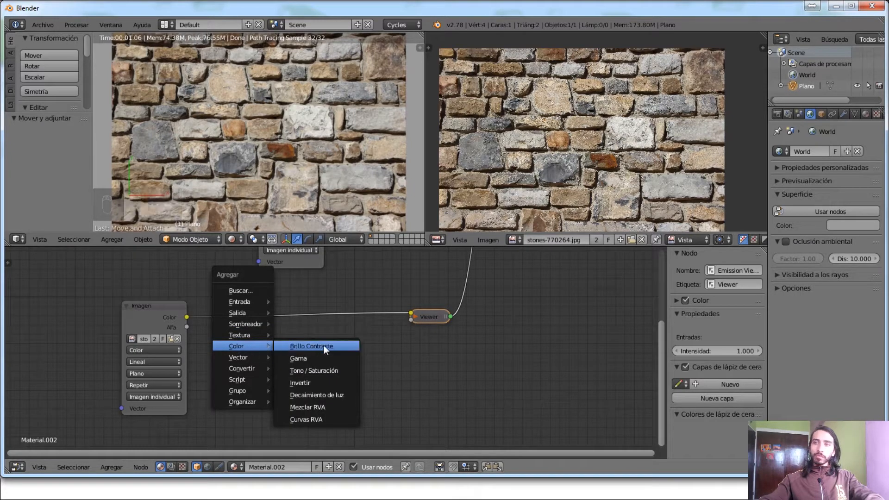
{"action": "left_click", "coordinate": [329, 370]}
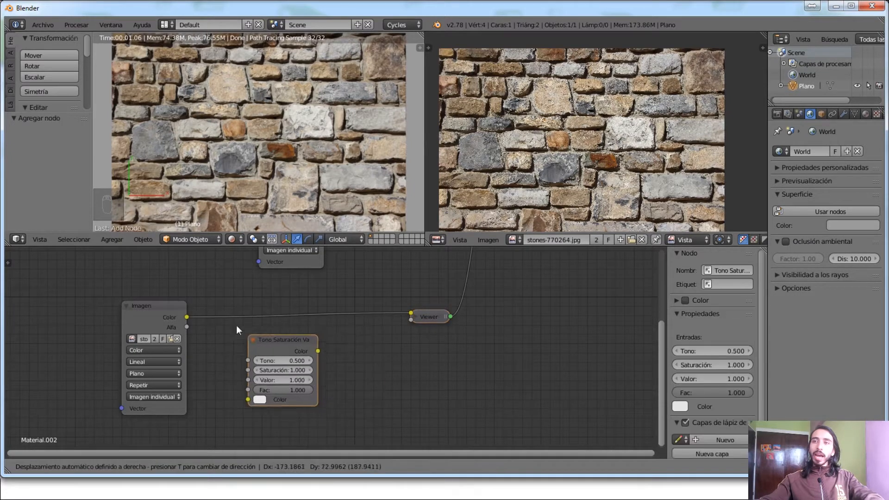
{"action": "left_click", "coordinate": [225, 296]}
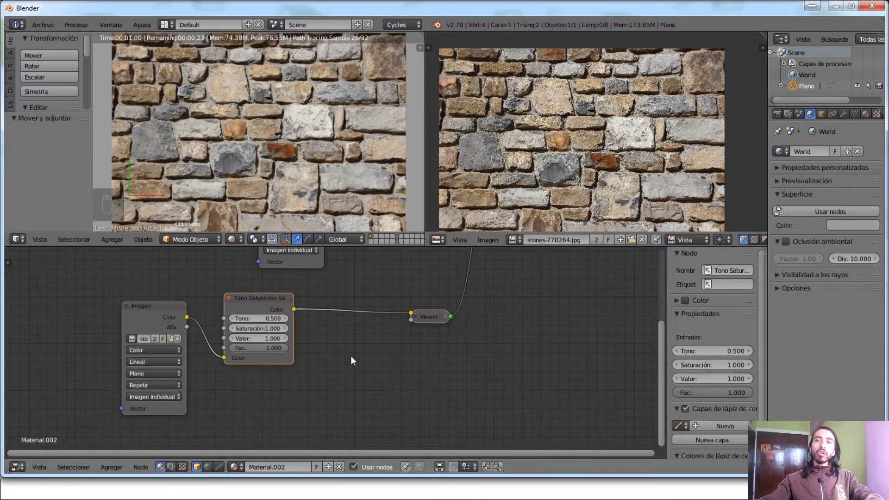
Step: Set the saturation of the Tono Saturación Valor node to 0
{"action": "left_click", "coordinate": [250, 329]}
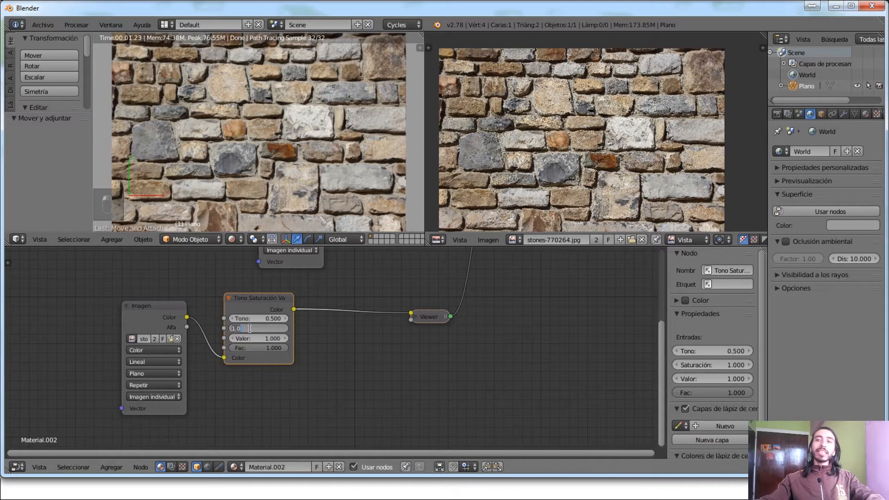
{"action": "type", "text": "0"}
{"action": "key", "text": "Return"}
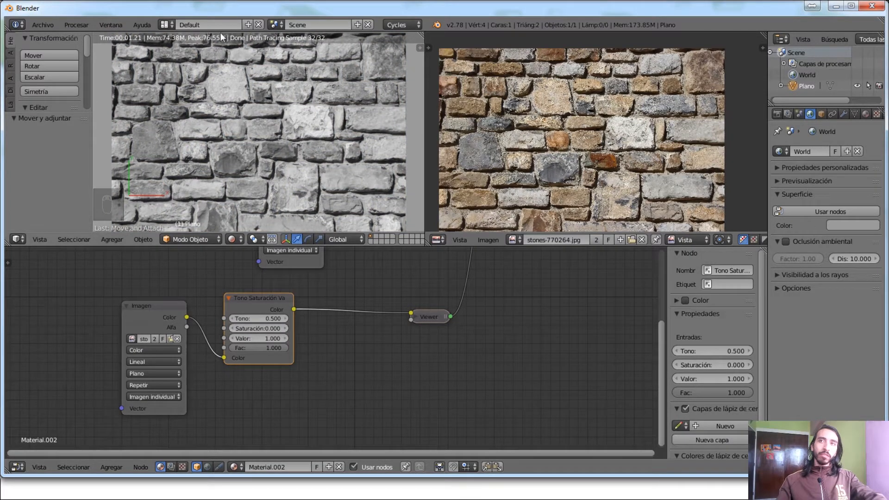
Step: Insert a Curvas RVA node between the Tono Saturación Valor node and the Viewer, shifting the Viewer away to make room
{"action": "middle_click_drag", "start_coordinate": [403, 336], "coordinate": [363, 347]}
{"action": "left_click", "coordinate": [391, 327]}
{"action": "key", "text": "g"}
{"action": "left_click", "coordinate": [459, 324]}
{"action": "key", "text": "shift+a"}
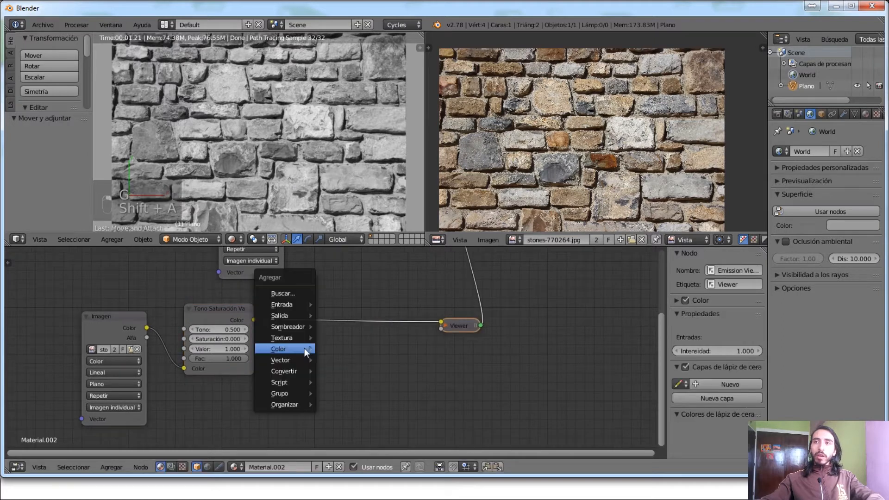
{"action": "mouse_move", "coordinate": [298, 337]}
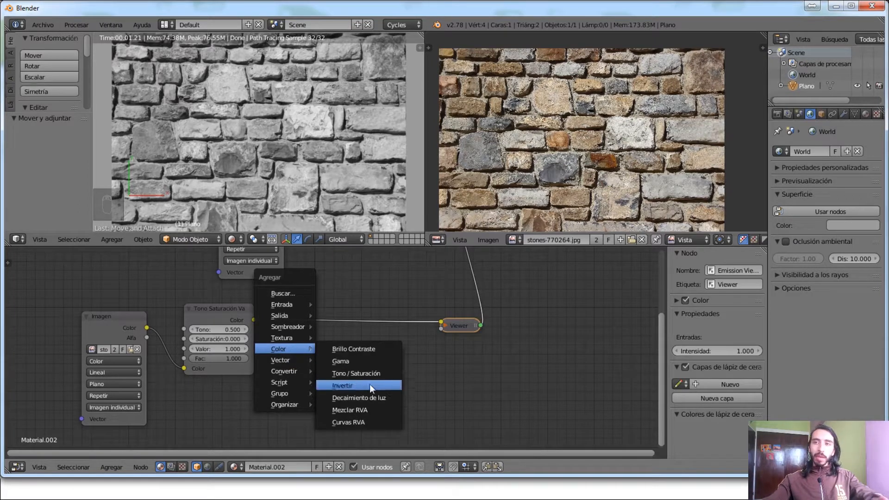
{"action": "left_click", "coordinate": [364, 421]}
{"action": "left_click", "coordinate": [296, 302]}
{"action": "middle_click_drag", "start_coordinate": [297, 352], "coordinate": [280, 356]}
{"action": "right_click", "coordinate": [437, 328]}
{"action": "key", "text": "g"}
{"action": "left_click", "coordinate": [469, 315]}
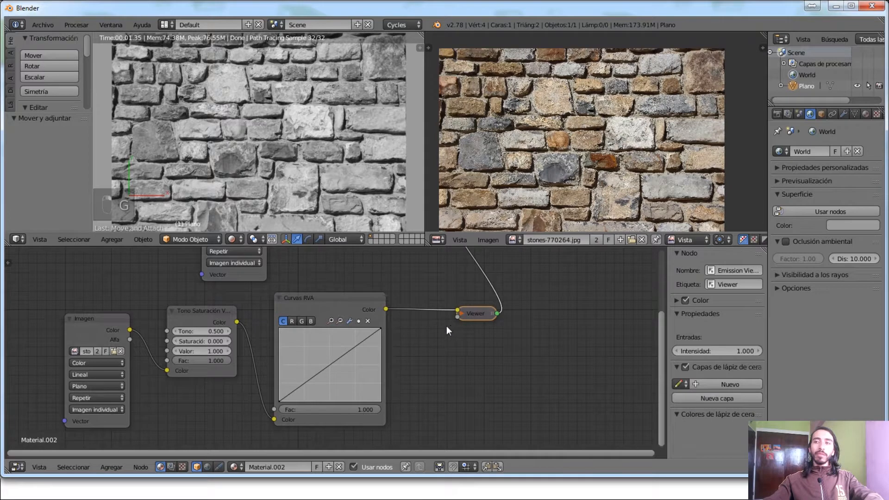
Step: Brighten the grayscale image with Curvas RVA, placing curve points at about X 0.32, Y 1.00 and X 0.19, Y 0.68
{"action": "mouse_move", "coordinate": [315, 376]}
{"action": "left_mouse_down"}
{"action": "mouse_move", "coordinate": [296, 351]}
{"action": "mouse_move", "coordinate": [304, 371]}
{"action": "left_mouse_up"}
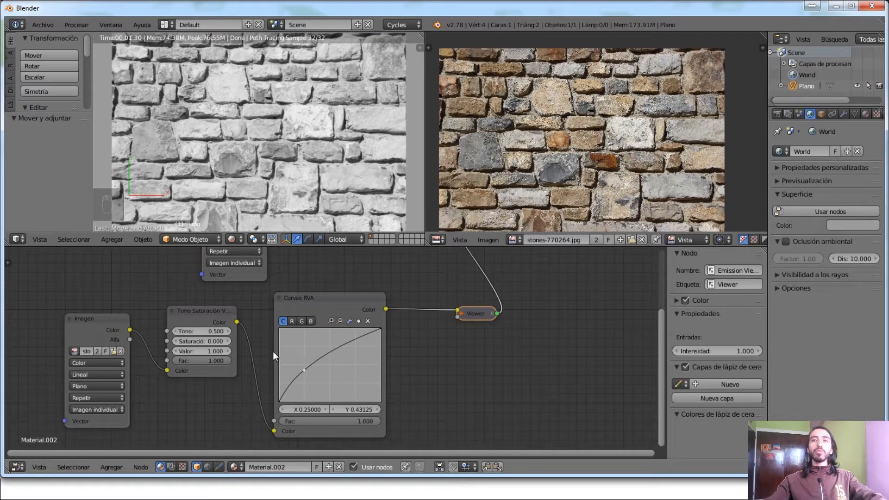
{"action": "left_click_drag", "start_coordinate": [304, 370], "coordinate": [311, 329]}
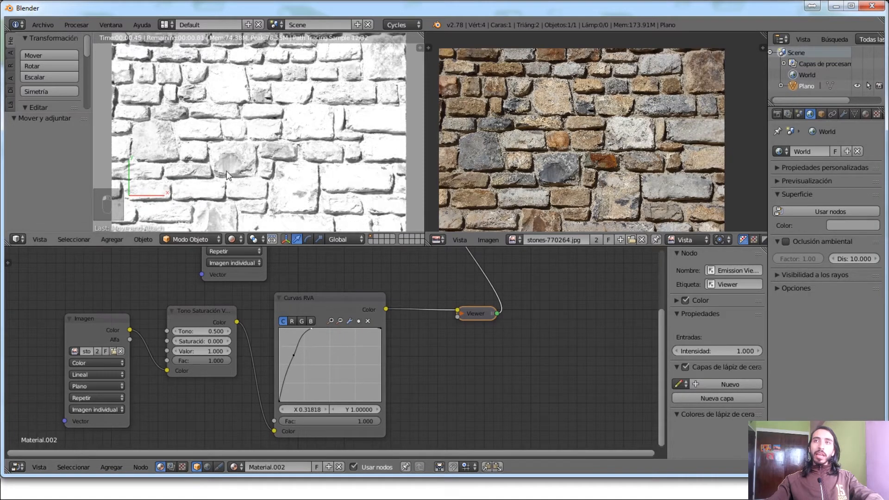
{"action": "scroll", "coordinate": [227, 175], "scroll_direction": "up", "scroll_amount": 6}
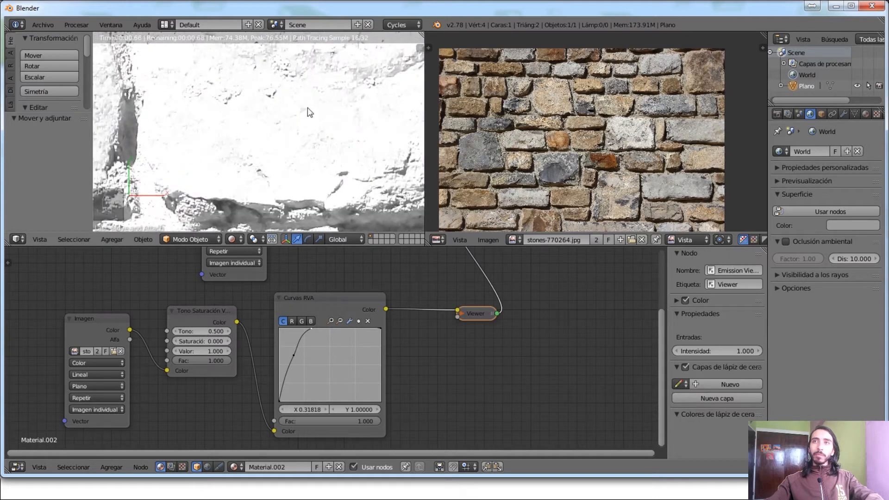
{"action": "scroll", "coordinate": [274, 129], "scroll_direction": "up", "scroll_amount": 2}
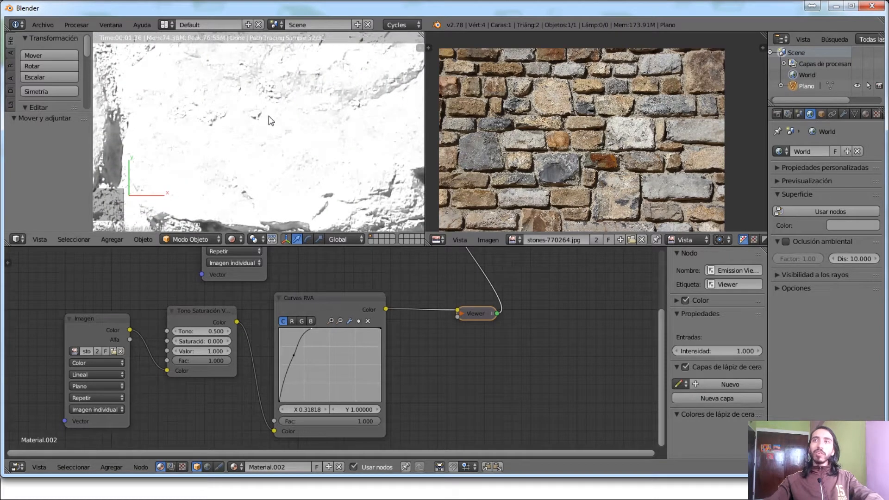
{"action": "middle_click_drag", "start_coordinate": [311, 154], "coordinate": [211, 153], "text": "shift"}
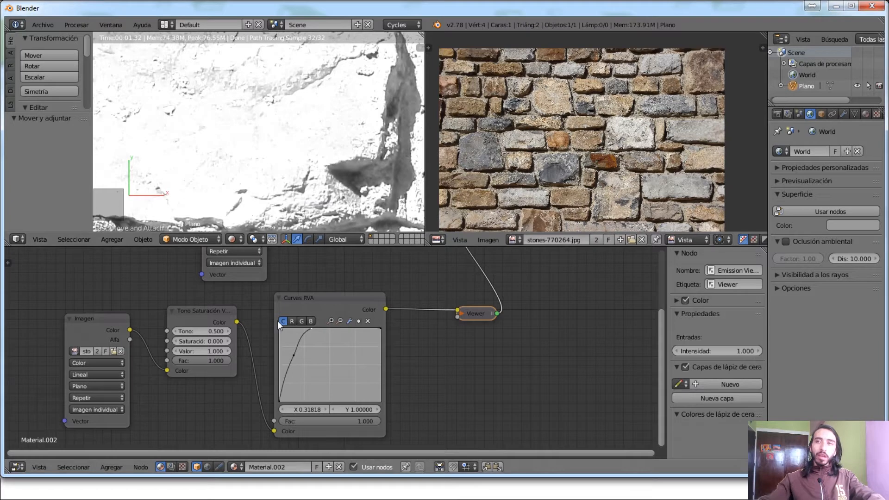
{"action": "mouse_move", "coordinate": [293, 354]}
{"action": "left_mouse_down"}
{"action": "mouse_move", "coordinate": [283, 350]}
{"action": "mouse_move", "coordinate": [291, 328]}
{"action": "mouse_move", "coordinate": [319, 330]}
{"action": "mouse_move", "coordinate": [298, 351]}
{"action": "left_mouse_up"}
{"action": "scroll", "coordinate": [455, 369], "scroll_direction": "down", "scroll_amount": 1}
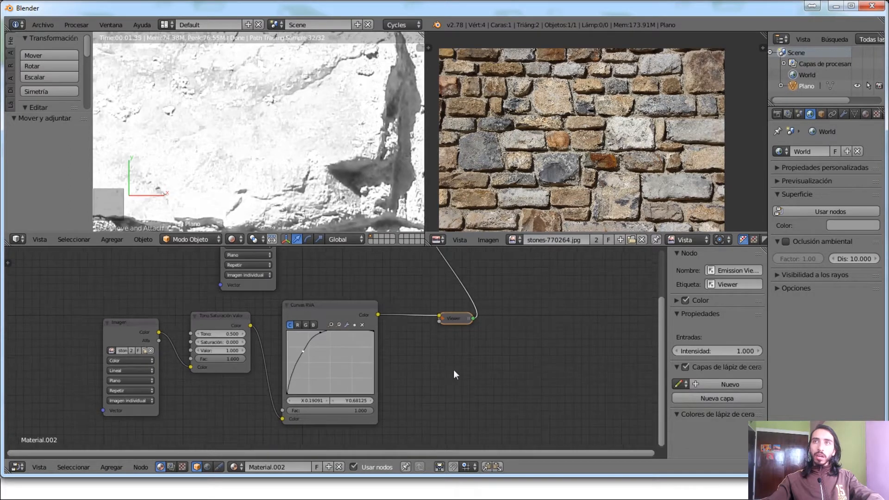
{"action": "scroll", "coordinate": [449, 369], "scroll_direction": "down", "scroll_amount": 2}
{"action": "right_click", "coordinate": [351, 329], "text": "shift"}
{"action": "key", "text": "shift+d"}
{"action": "left_click", "coordinate": [357, 426]}
{"action": "key", "text": "ctrl+z"}
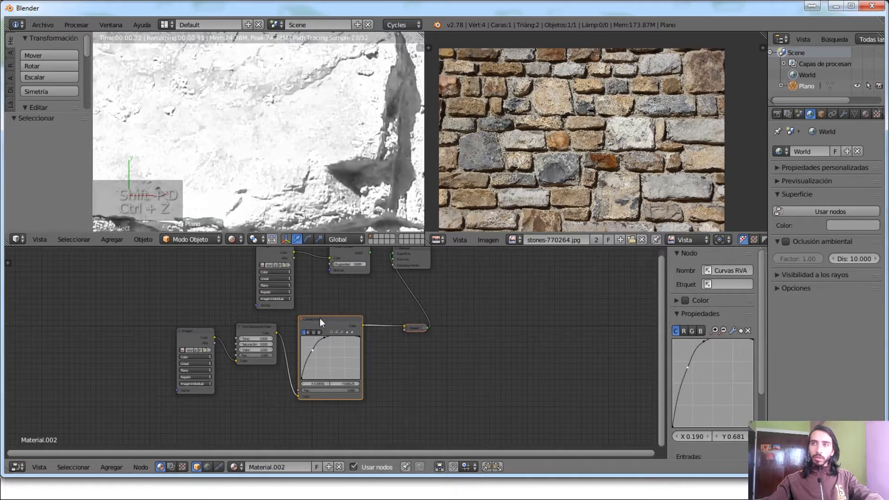
Step: Duplicate the Curvas RVA node below the node chain and delete the original
{"action": "key", "text": "a"}
{"action": "right_click", "coordinate": [341, 329]}
{"action": "key", "text": "shift+d"}
{"action": "left_click", "coordinate": [348, 437]}
{"action": "right_click", "coordinate": [324, 320]}
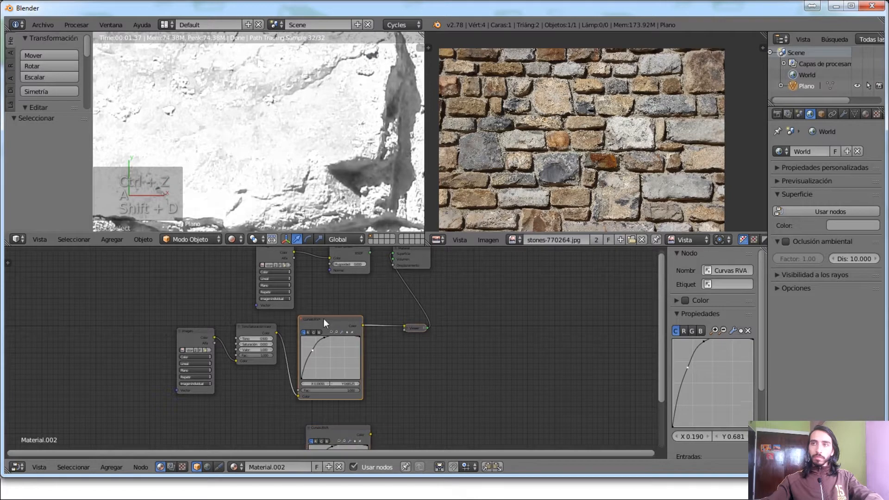
{"action": "key", "text": "Delete"}
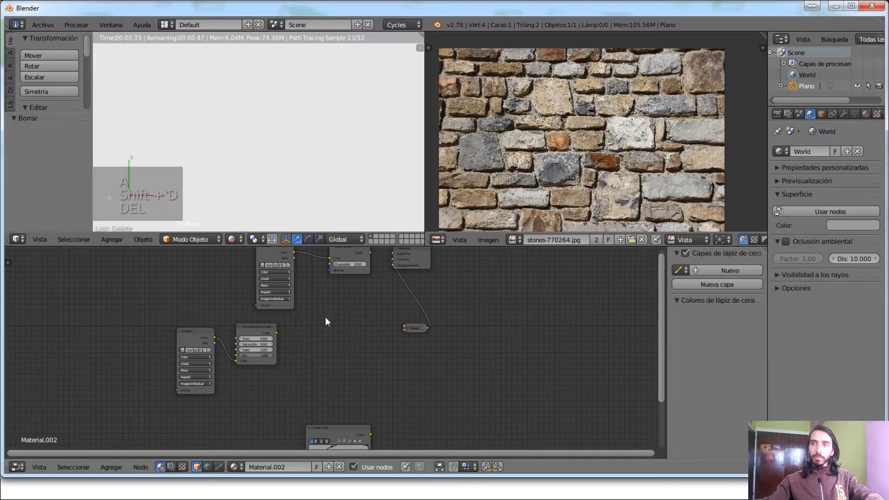
Step: Preview the Tono Saturación Valor node through the Viewer and insert a Brillo Contraste node between them
{"action": "left_click", "coordinate": [261, 328], "text": "ctrl+shift"}
{"action": "key", "text": "shift+a"}
{"action": "mouse_move", "coordinate": [310, 333]}
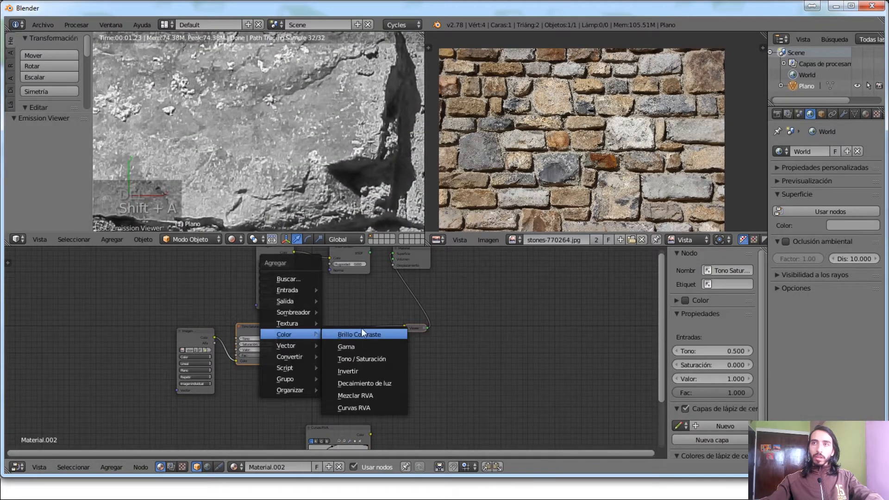
{"action": "left_click", "coordinate": [362, 334]}
{"action": "left_click", "coordinate": [321, 324]}
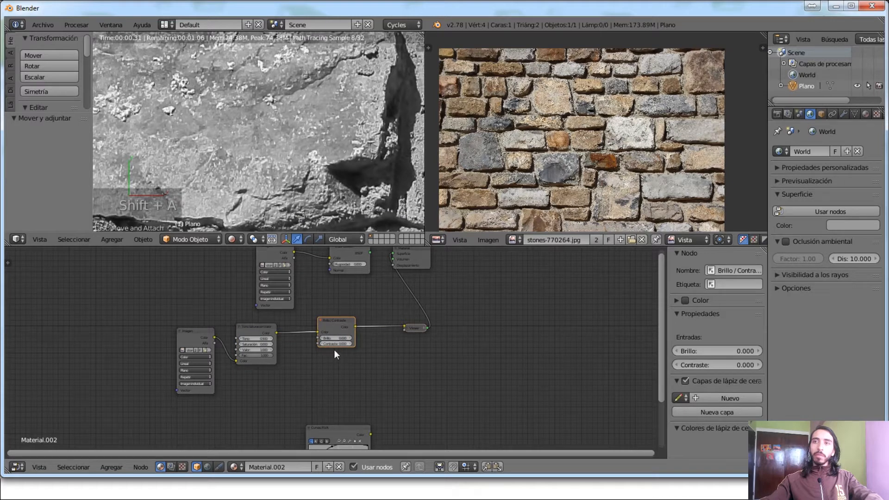
Step: Set the Brillo / Contraste node's brightness to 0.9 and its contrast to 1.1
{"action": "scroll", "coordinate": [334, 349], "scroll_direction": "up", "scroll_amount": 3}
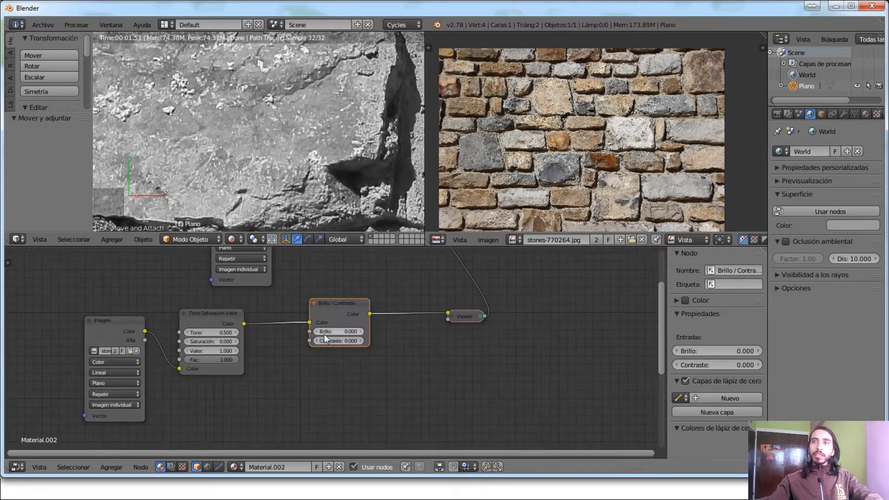
{"action": "left_click", "coordinate": [361, 333]}
{"action": "left_click", "coordinate": [361, 332]}
{"action": "left_click", "coordinate": [361, 333]}
{"action": "left_click", "coordinate": [361, 332]}
{"action": "left_click", "coordinate": [361, 333]}
{"action": "left_click", "coordinate": [362, 343]}
{"action": "left_click", "coordinate": [362, 342]}
{"action": "left_click", "coordinate": [362, 343]}
{"action": "left_click", "coordinate": [362, 343]}
{"action": "left_click", "coordinate": [363, 342]}
{"action": "left_click", "coordinate": [362, 342]}
{"action": "left_click", "coordinate": [362, 342]}
{"action": "left_click", "coordinate": [362, 341]}
{"action": "left_click", "coordinate": [362, 340]}
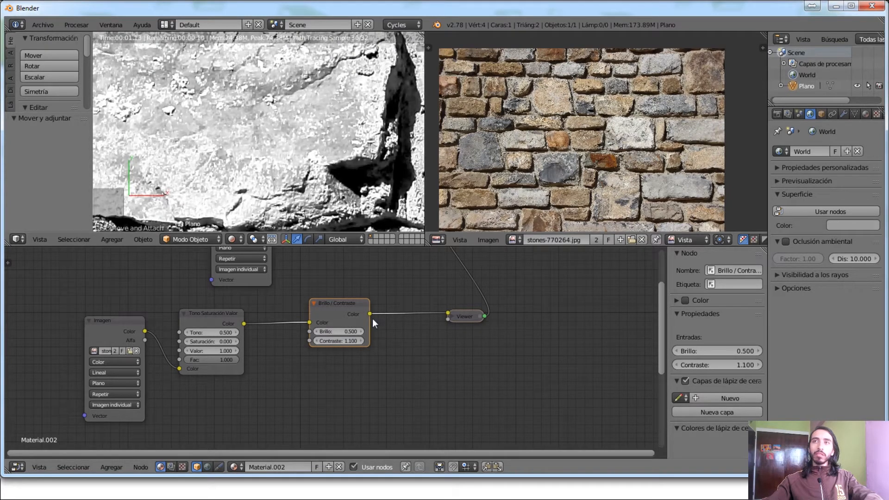
{"action": "left_click", "coordinate": [362, 331]}
{"action": "left_click", "coordinate": [361, 331]}
{"action": "left_click", "coordinate": [362, 331]}
{"action": "left_click", "coordinate": [361, 332]}
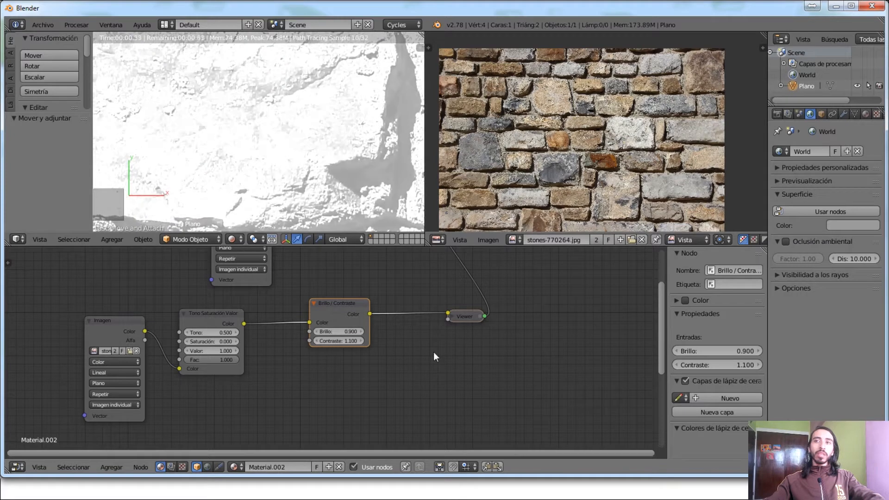
Step: Check the brightened wall as a whole and delete the Brillo / Contraste node
{"action": "left_click", "coordinate": [347, 309]}
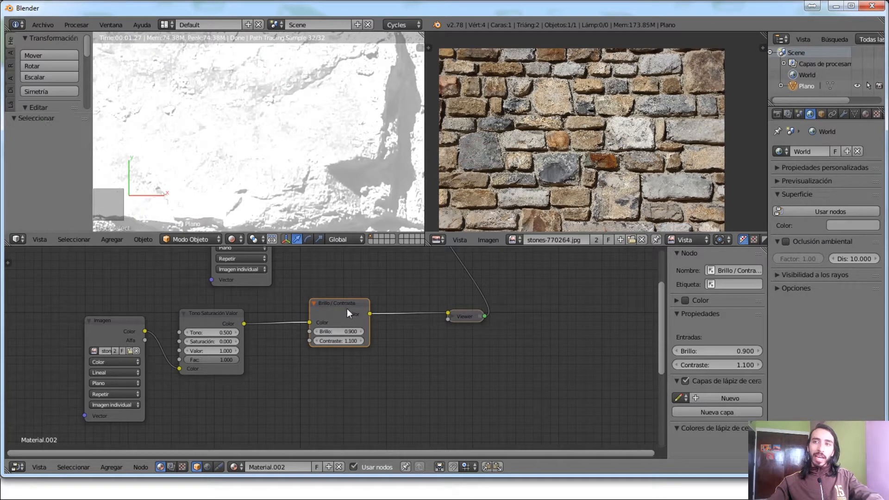
{"action": "scroll", "coordinate": [287, 167], "scroll_direction": "down", "scroll_amount": 3}
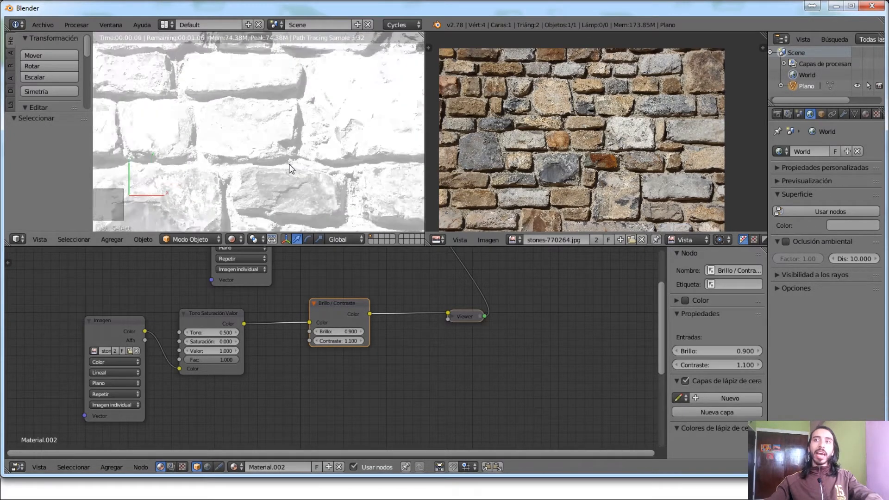
{"action": "scroll", "coordinate": [291, 171], "scroll_direction": "down", "scroll_amount": 2}
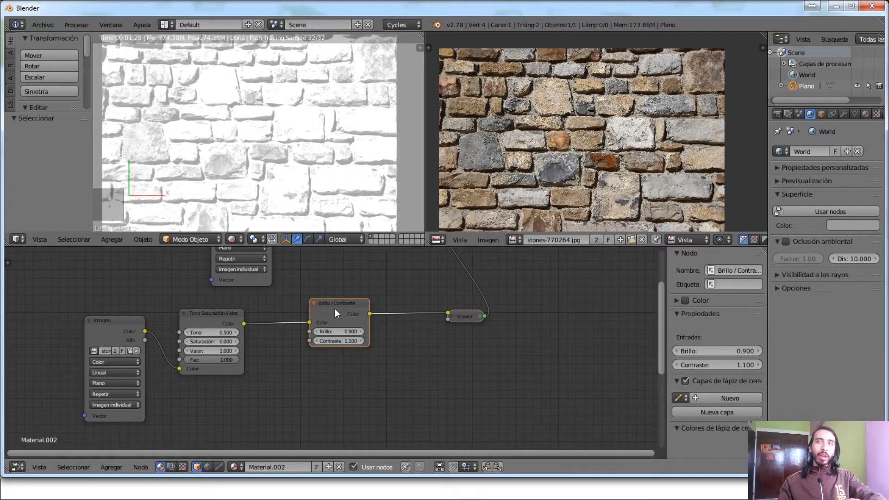
{"action": "key", "text": "Delete"}
Step: Move the duplicated Curvas RVA node into the gap and link it between the Tono Saturación Valor node and the Viewer
{"action": "scroll", "coordinate": [313, 368], "scroll_direction": "down", "scroll_amount": 2}
{"action": "scroll", "coordinate": [313, 369], "scroll_direction": "down", "scroll_amount": 1}
{"action": "middle_click_drag", "start_coordinate": [313, 361], "coordinate": [315, 490]}
{"action": "right_click", "coordinate": [331, 392]}
{"action": "key", "text": "g"}
{"action": "left_click", "coordinate": [318, 444]}
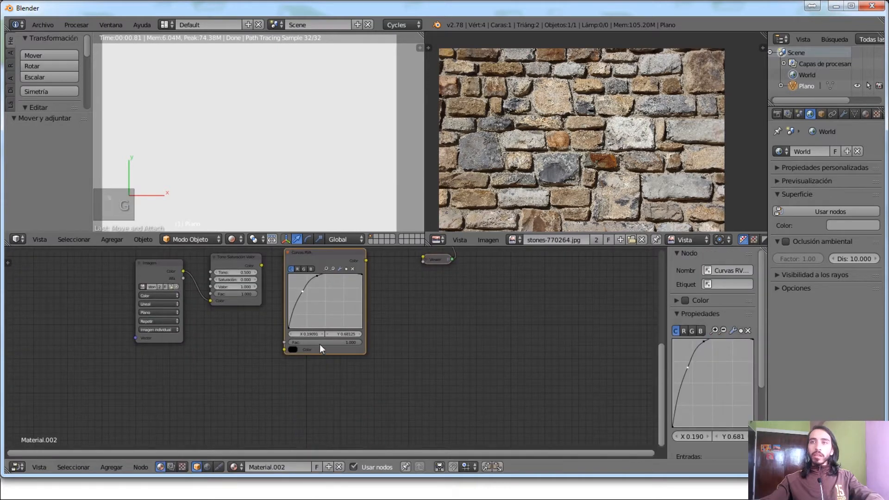
{"action": "middle_click_drag", "start_coordinate": [320, 344], "coordinate": [290, 394]}
{"action": "left_click_drag", "start_coordinate": [231, 315], "coordinate": [253, 400]}
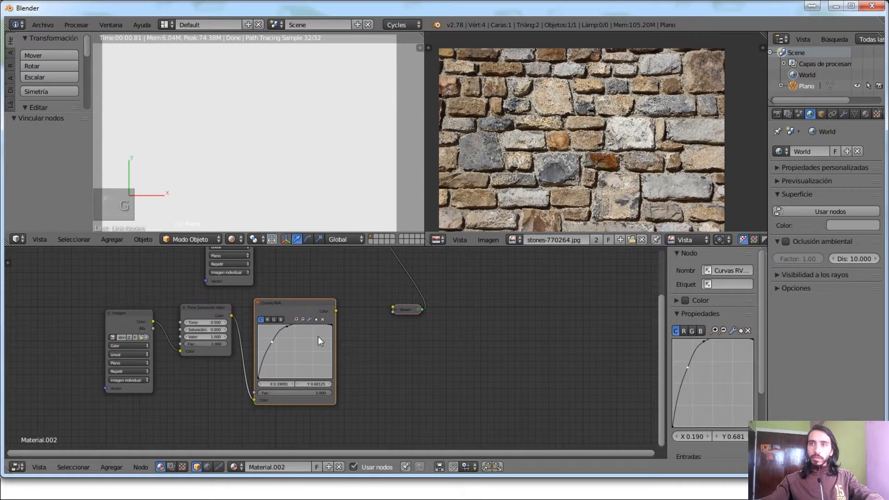
{"action": "left_click_drag", "start_coordinate": [336, 311], "coordinate": [394, 307]}
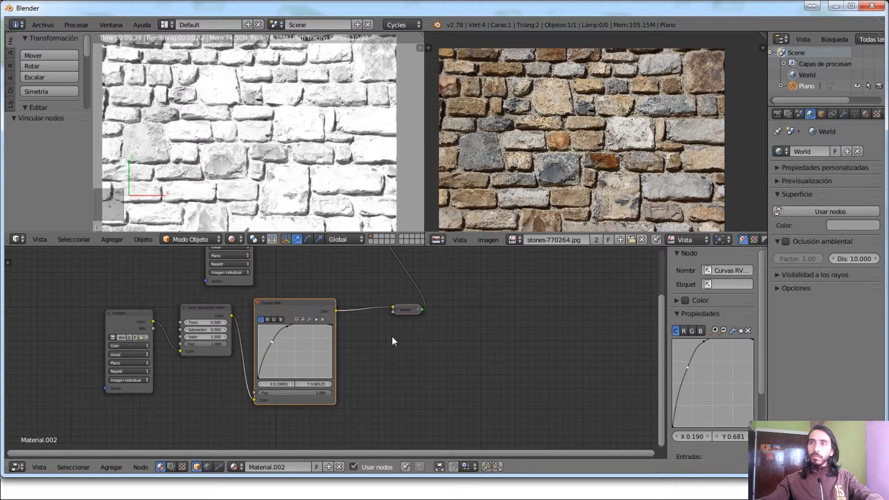
Step: Move the Tono Saturación Valor and Curvas RVA nodes closer to the duplicated image node
{"action": "middle_click_drag", "start_coordinate": [392, 336], "coordinate": [421, 380]}
{"action": "scroll", "coordinate": [227, 162], "scroll_direction": "up", "scroll_amount": 3}
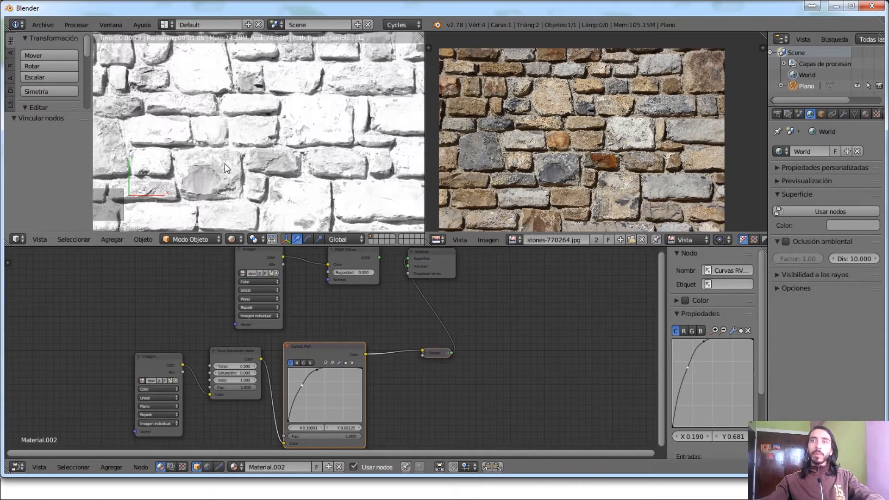
{"action": "scroll", "coordinate": [236, 175], "scroll_direction": "up", "scroll_amount": 4}
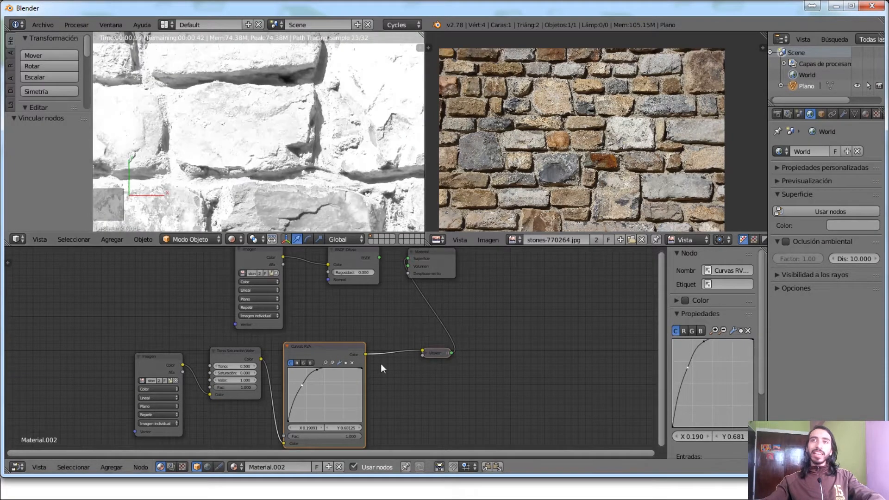
{"action": "scroll", "coordinate": [242, 373], "scroll_direction": "down", "scroll_amount": 1}
{"action": "scroll", "coordinate": [241, 368], "scroll_direction": "down", "scroll_amount": 1}
{"action": "right_click", "coordinate": [240, 368]}
{"action": "right_click", "coordinate": [249, 355]}
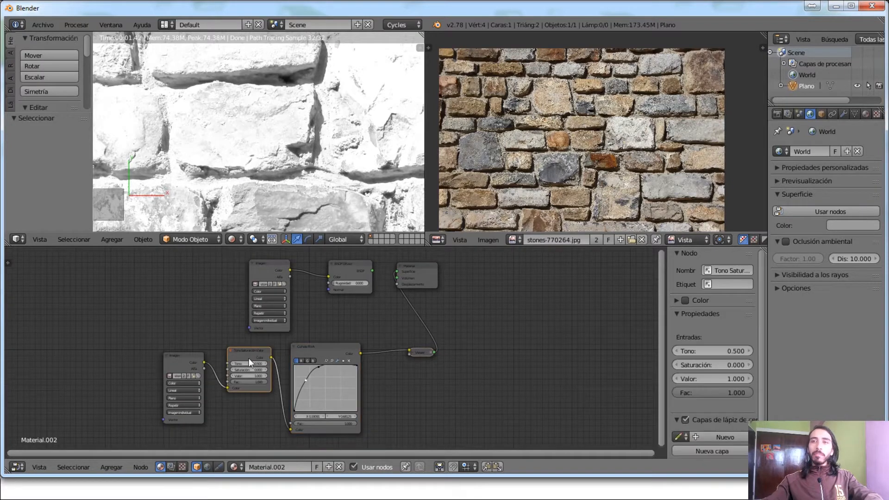
{"action": "key", "text": "g"}
{"action": "left_click", "coordinate": [246, 359]}
{"action": "right_click", "coordinate": [318, 346]}
{"action": "key", "text": "g"}
{"action": "left_click", "coordinate": [298, 357]}
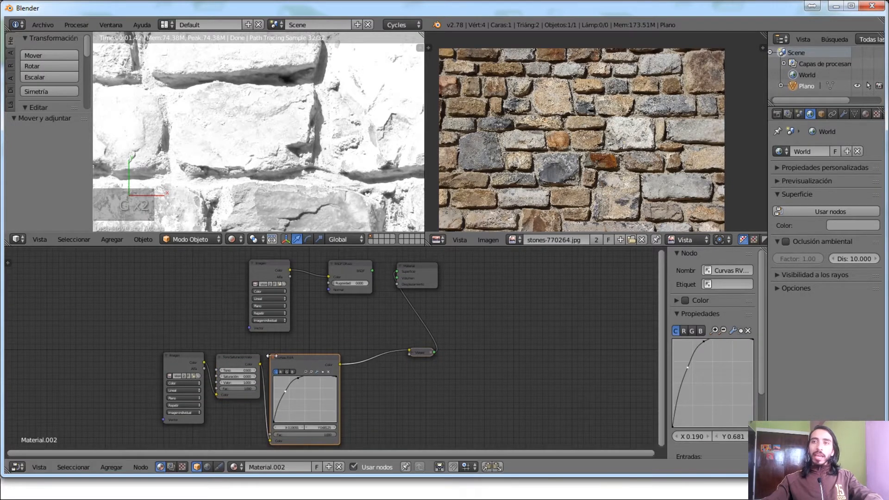
Step: Preview the BSDF Difuso shader on the plane and move its image node and BSDF Difuso node away from the material output
{"action": "right_click", "coordinate": [187, 369]}
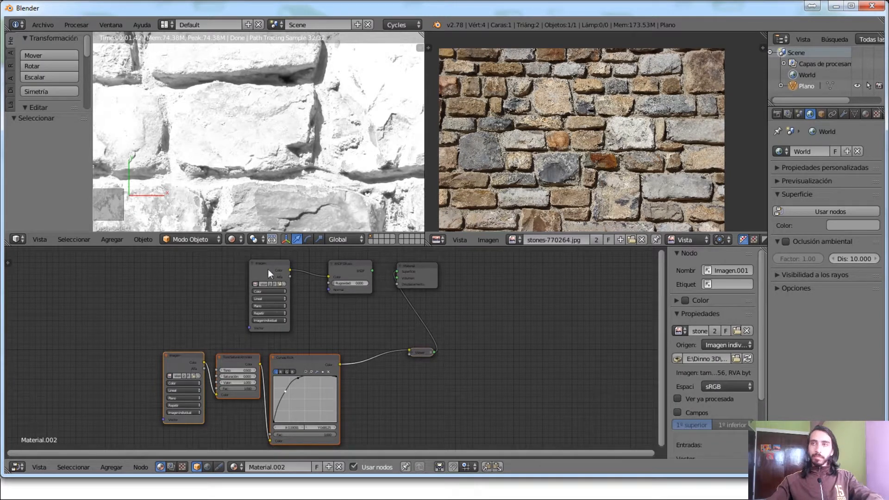
{"action": "left_click", "coordinate": [363, 276], "text": "ctrl+shift"}
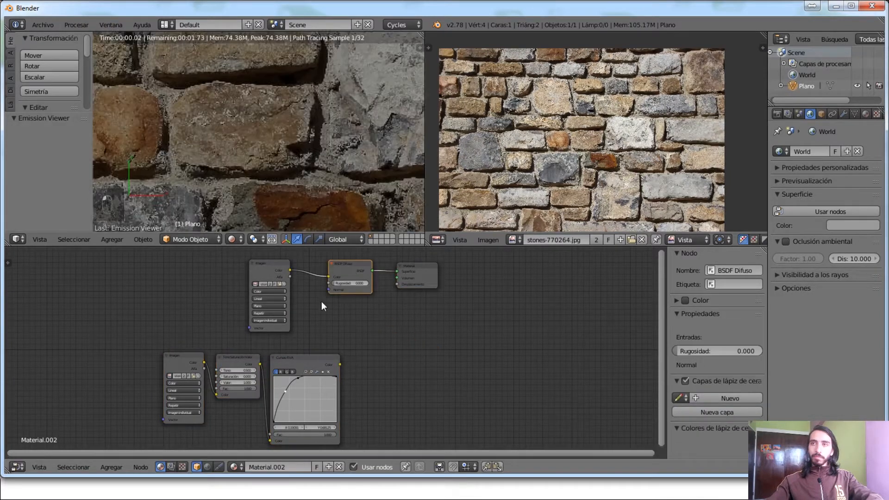
{"action": "right_click", "coordinate": [263, 277]}
{"action": "key", "text": "g"}
{"action": "left_click", "coordinate": [190, 271]}
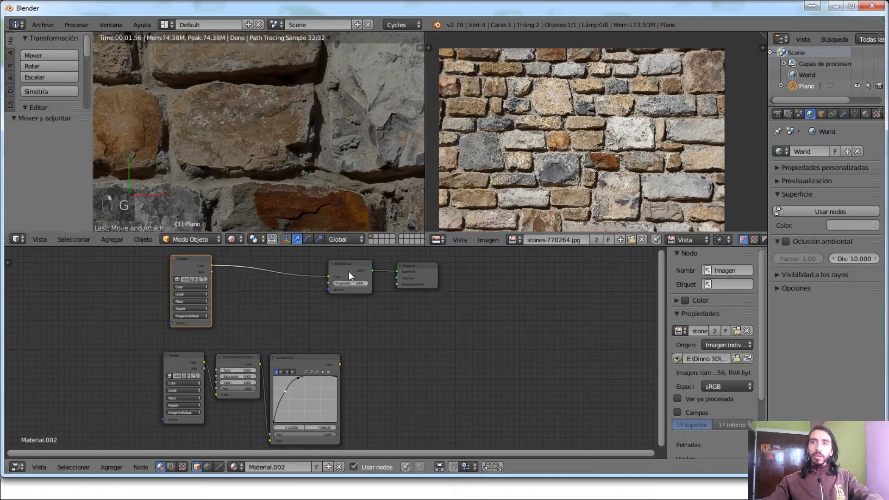
{"action": "right_click", "coordinate": [349, 272]}
{"action": "key", "text": "g"}
{"action": "left_click", "coordinate": [252, 269]}
Step: Add a BSDF Reflectivo shader node directly below the BSDF Difuso node
{"action": "key", "text": "shift+a"}
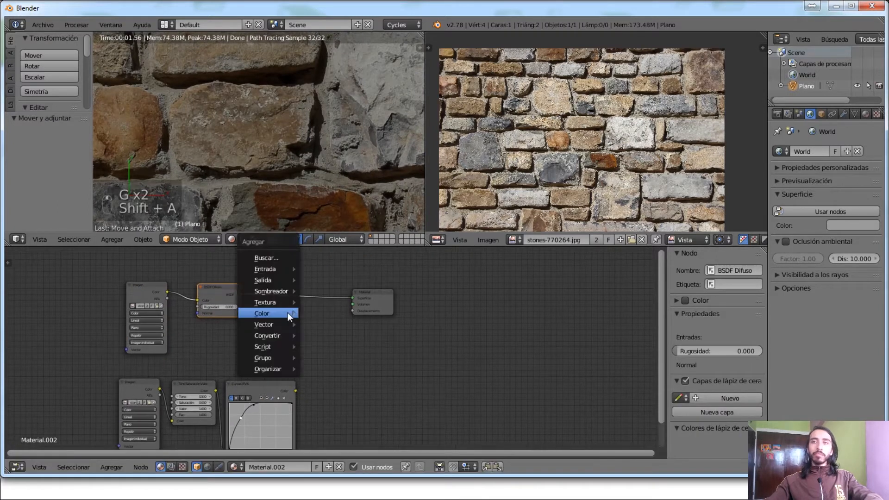
{"action": "mouse_move", "coordinate": [285, 295]}
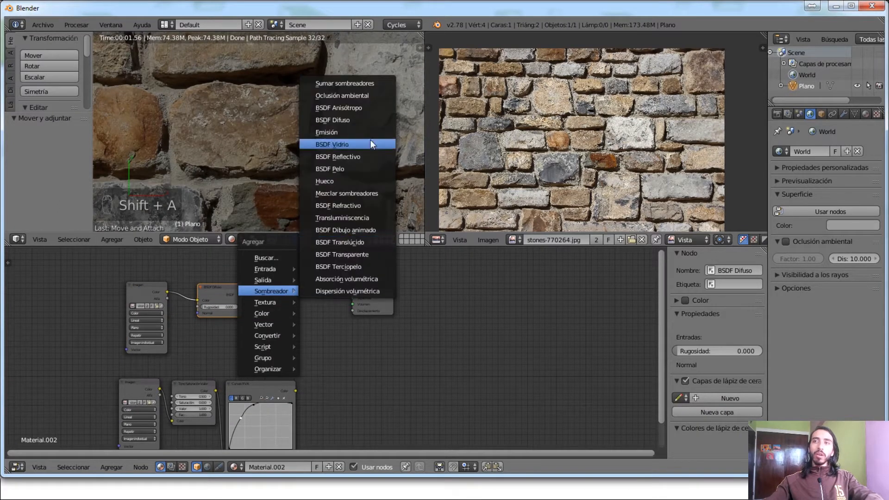
{"action": "left_click", "coordinate": [358, 156]}
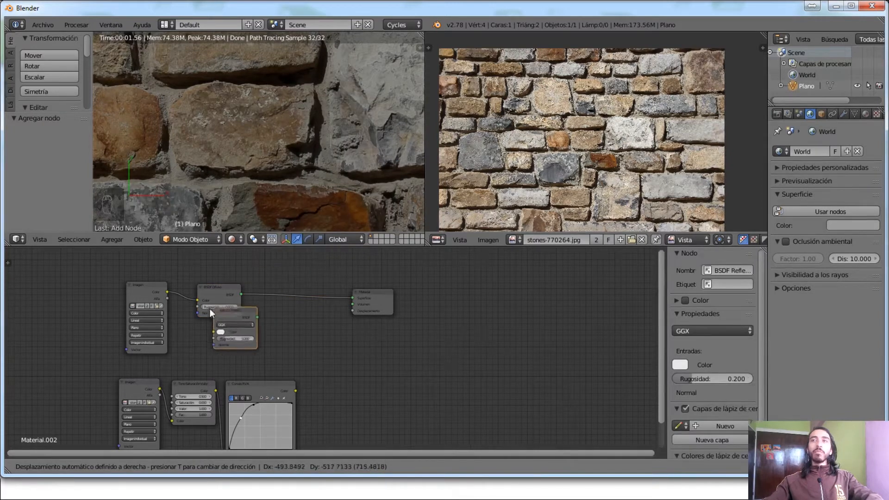
{"action": "left_click", "coordinate": [201, 323]}
Step: Insert a Mezclar sombreadores node between BSDF Difuso and the material output, and link BSDF Reflectivo into its free shader input
{"action": "key", "text": "shift+a"}
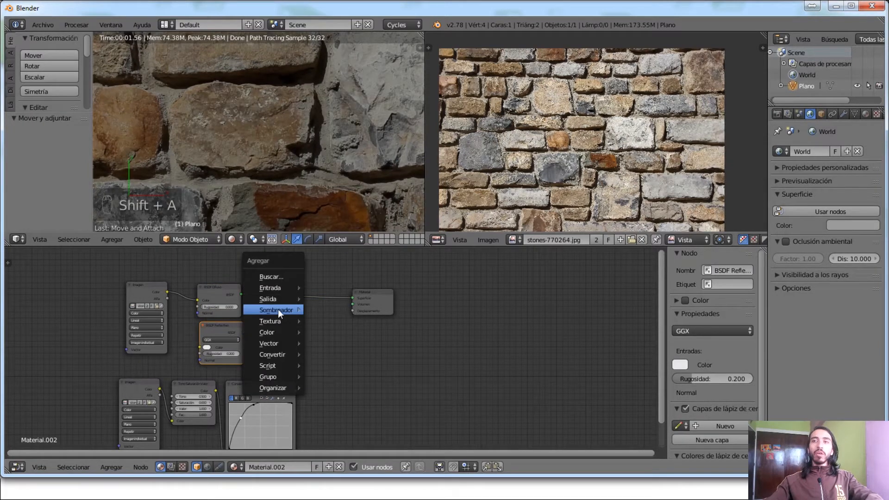
{"action": "mouse_move", "coordinate": [278, 310]}
{"action": "left_click", "coordinate": [360, 213]}
{"action": "left_click", "coordinate": [277, 296]}
{"action": "mouse_move", "coordinate": [285, 318]}
{"action": "left_mouse_down"}
{"action": "mouse_move", "coordinate": [258, 328]}
{"action": "mouse_move", "coordinate": [271, 330]}
{"action": "mouse_move", "coordinate": [273, 318]}
{"action": "left_mouse_up"}
Step: Set the 3D viewport to solid shading and add a UV sphere to the scene
{"action": "middle_click_drag", "start_coordinate": [288, 121], "coordinate": [296, 282]}
{"action": "middle_click_drag", "start_coordinate": [266, 127], "coordinate": [303, 178]}
{"action": "left_click", "coordinate": [234, 239]}
{"action": "left_click", "coordinate": [241, 203]}
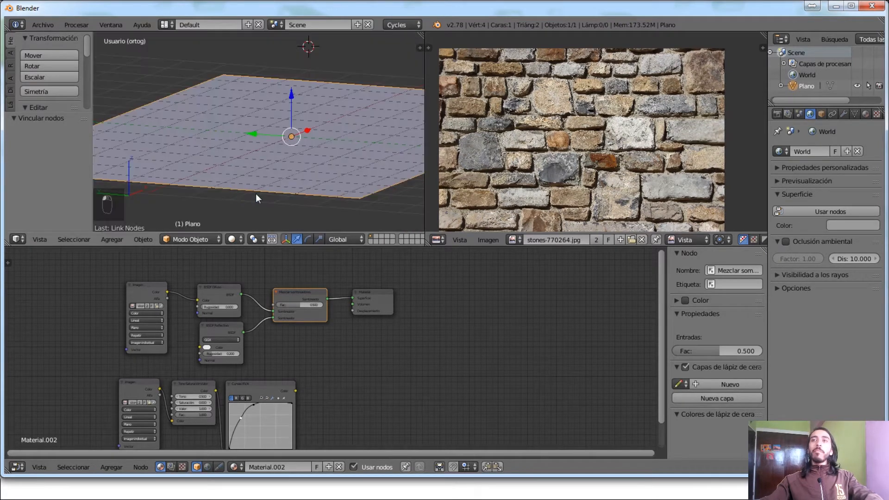
{"action": "key", "text": "shift+a"}
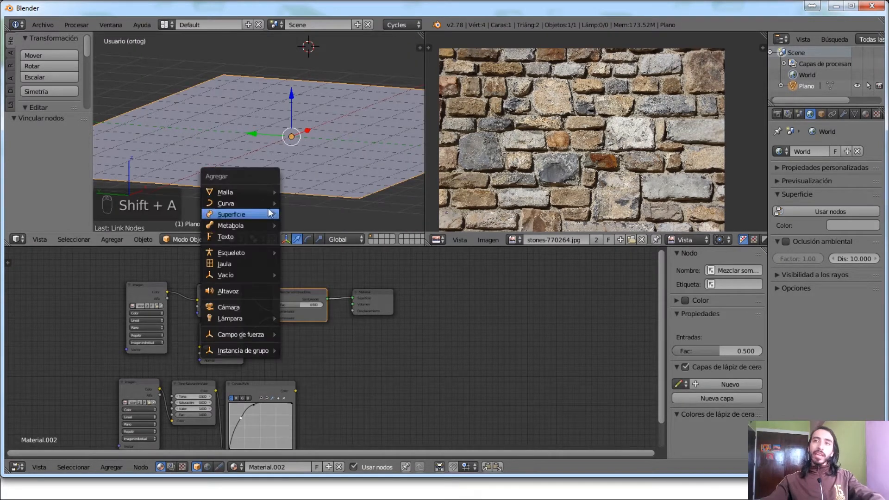
{"action": "mouse_move", "coordinate": [259, 193]}
{"action": "left_click", "coordinate": [300, 225]}
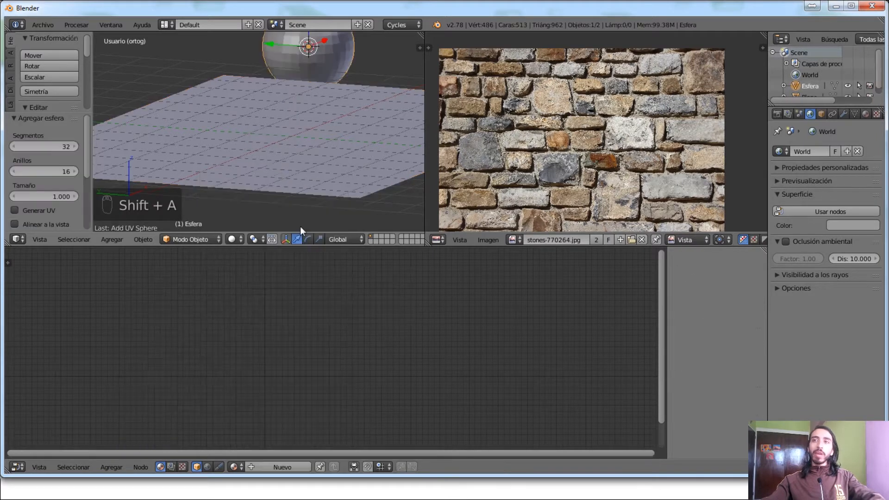
Step: From the top view, move the sphere over the middle of the plane
{"action": "key", "text": "KP_7"}
{"action": "scroll", "coordinate": [352, 140], "scroll_direction": "down", "scroll_amount": 3}
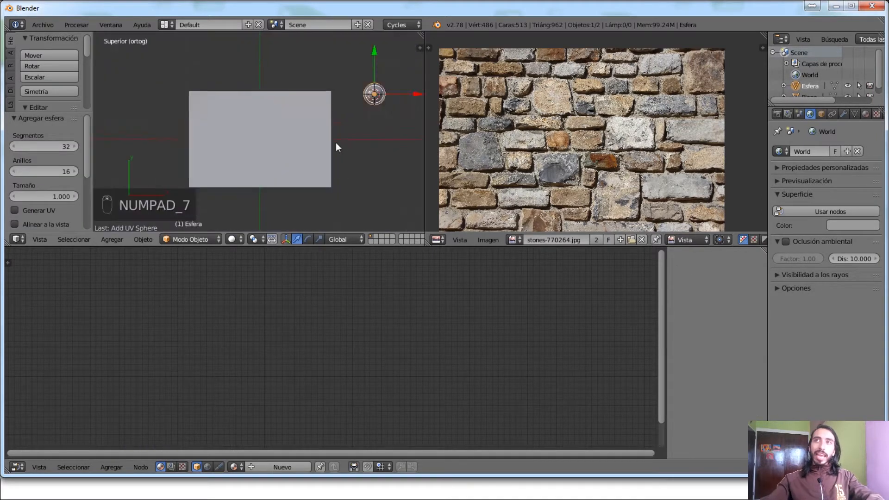
{"action": "key", "text": "g"}
{"action": "left_click", "coordinate": [242, 146]}
Step: From the front view, raise the sphere above the plane and scale it to about 0.78
{"action": "middle_click_drag", "start_coordinate": [240, 148], "coordinate": [249, 99]}
{"action": "key", "text": "KP_1"}
{"action": "scroll", "coordinate": [250, 165], "scroll_direction": "up", "scroll_amount": 6}
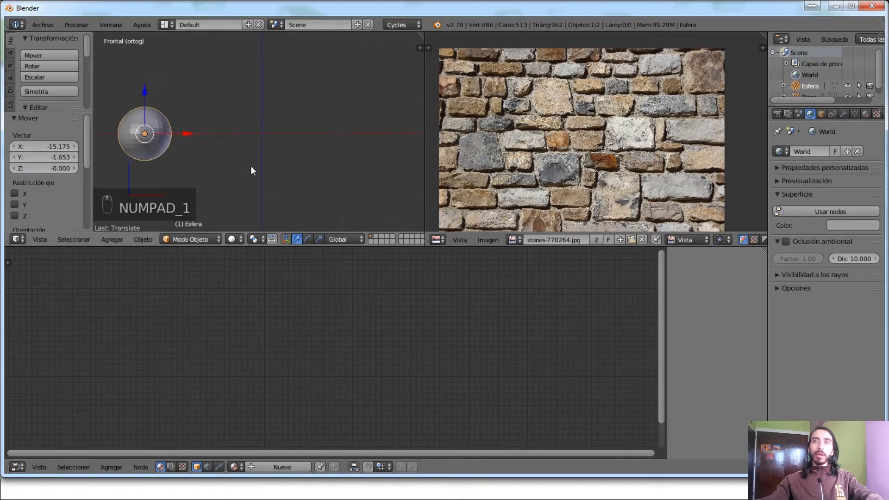
{"action": "key", "text": "g"}
{"action": "left_click", "coordinate": [245, 119]}
{"action": "key", "text": "s"}
{"action": "left_click", "coordinate": [208, 135]}
{"action": "middle_click_drag", "start_coordinate": [208, 134], "coordinate": [185, 183]}
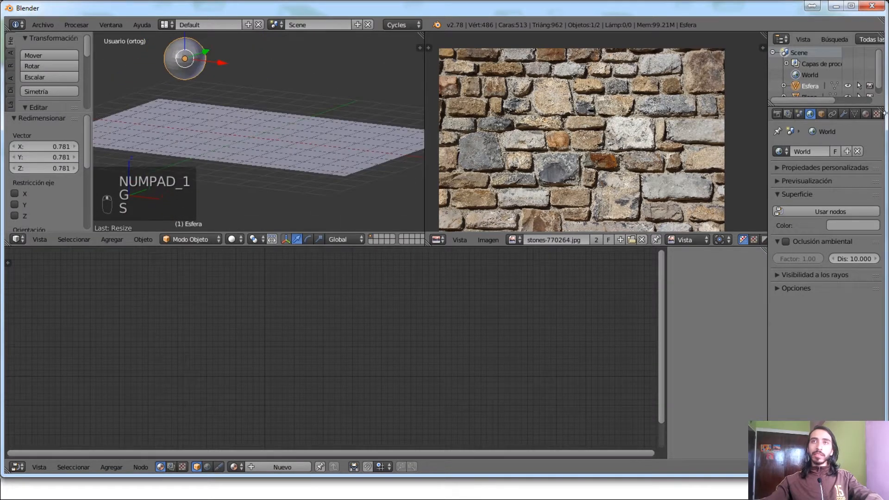
Step: Give the sphere a new material with an Emisión surface so it lights the plane
{"action": "left_click", "coordinate": [864, 114]}
{"action": "left_click", "coordinate": [818, 188]}
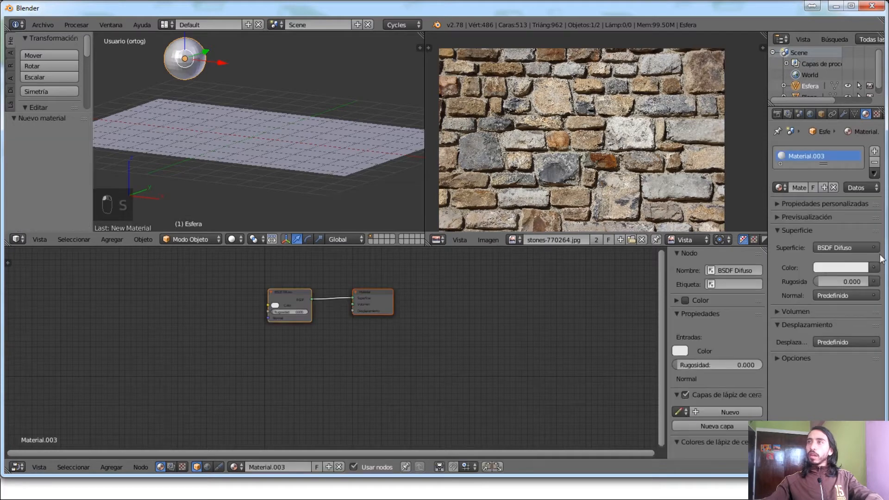
{"action": "left_click", "coordinate": [841, 247]}
{"action": "left_click", "coordinate": [671, 75]}
{"action": "middle_click_drag", "start_coordinate": [194, 125], "coordinate": [260, 152]}
{"action": "scroll", "coordinate": [263, 150], "scroll_direction": "up", "scroll_amount": 4}
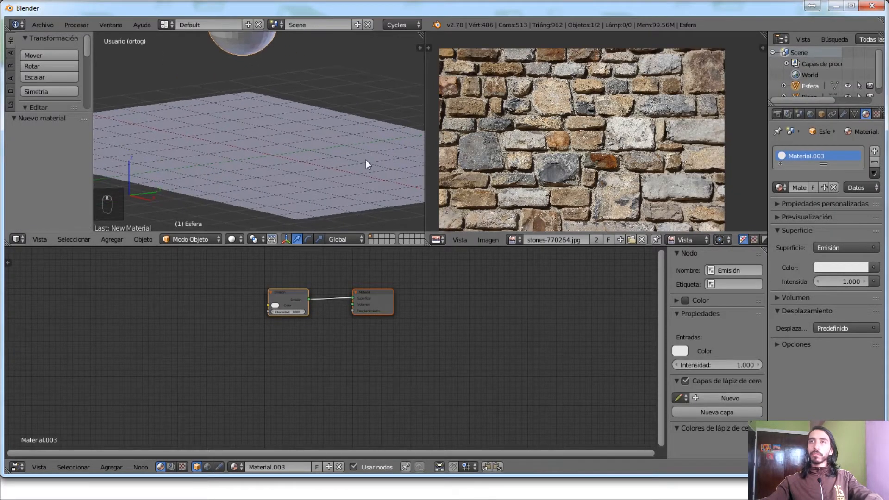
Step: Merge the 3D viewport over the image editor and enlarge it down into the node editor
{"action": "left_click", "coordinate": [419, 29]}
{"action": "left_click_drag", "start_coordinate": [419, 34], "coordinate": [528, 227]}
{"action": "left_click_drag", "start_coordinate": [404, 247], "coordinate": [404, 347]}
{"action": "middle_click_drag", "start_coordinate": [403, 234], "coordinate": [402, 203]}
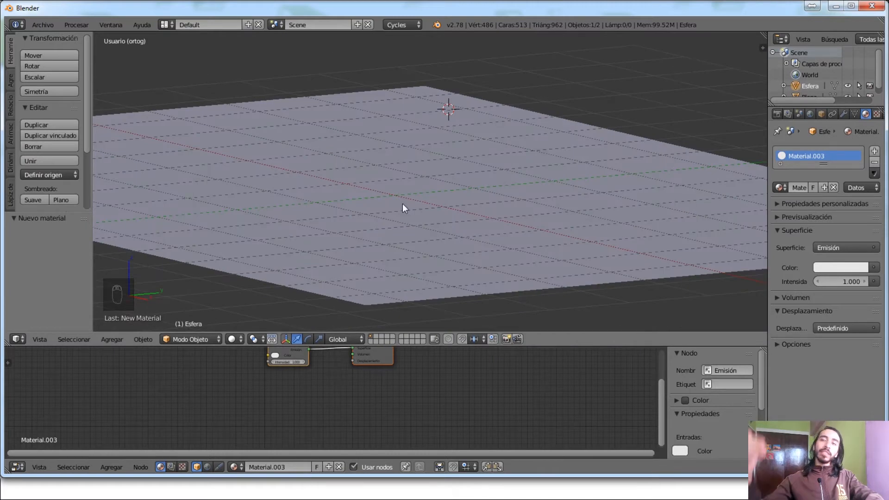
{"action": "key", "text": "g"}
{"action": "right_click", "coordinate": [399, 207]}
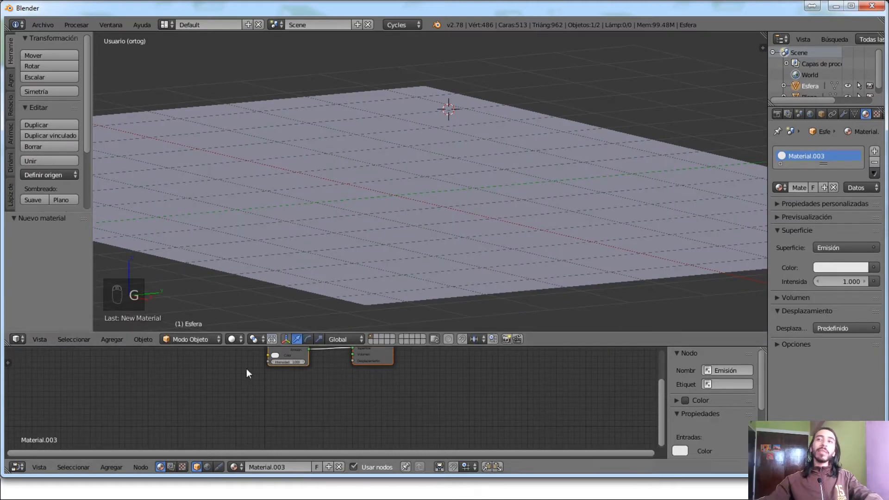
Step: Show the 3D viewport in rendered shading and select the stone plane
{"action": "left_click", "coordinate": [231, 339]}
{"action": "left_click", "coordinate": [237, 261]}
{"action": "right_click", "coordinate": [408, 208]}
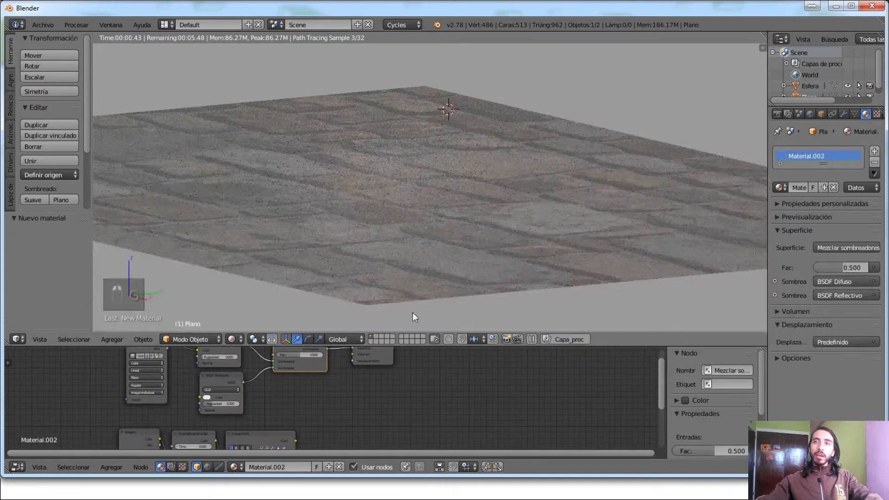
Step: Enlarge the node editor and link the Curvas RVA color output to the material output's Desplazamiento input
{"action": "scroll", "coordinate": [376, 388], "scroll_direction": "down", "scroll_amount": 2}
{"action": "middle_click_drag", "start_coordinate": [375, 388], "coordinate": [330, 360]}
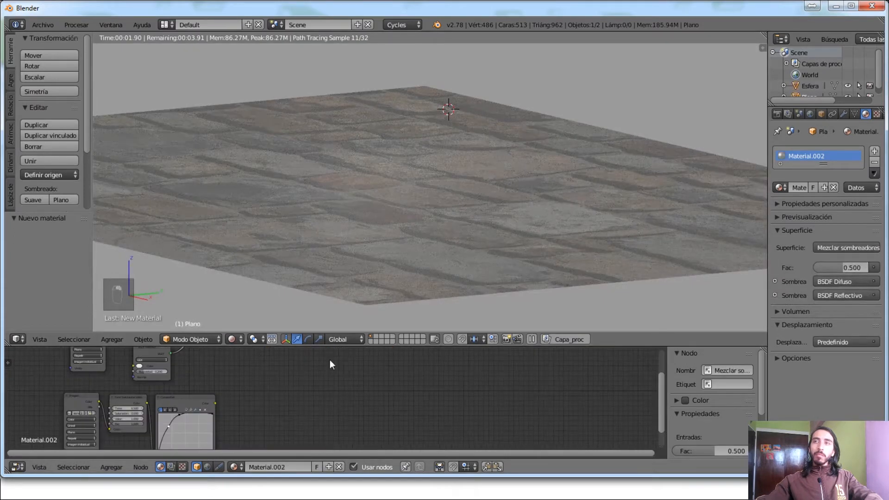
{"action": "middle_click_drag", "start_coordinate": [212, 374], "coordinate": [401, 416]}
{"action": "scroll", "coordinate": [349, 397], "scroll_direction": "up", "scroll_amount": 1}
{"action": "right_click", "coordinate": [350, 428]}
{"action": "right_click", "coordinate": [395, 424], "text": "shift"}
{"action": "right_click", "coordinate": [304, 425], "text": "shift"}
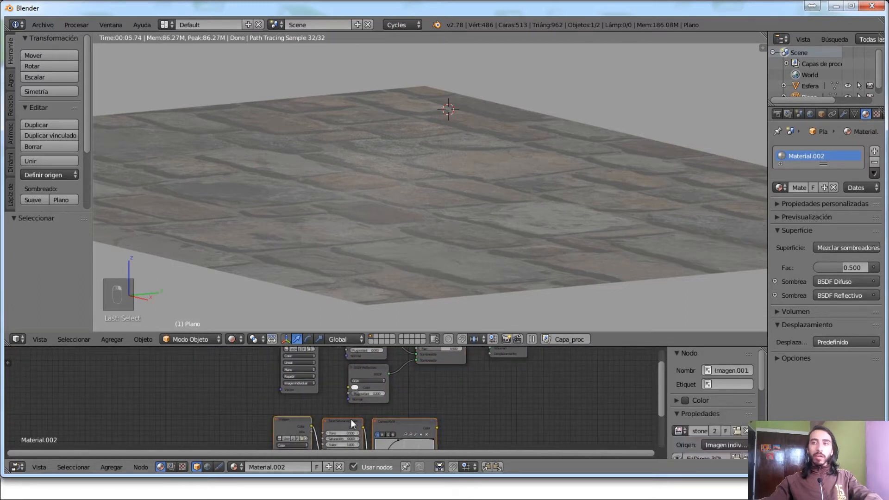
{"action": "middle_click_drag", "start_coordinate": [378, 355], "coordinate": [388, 374]}
{"action": "left_click_drag", "start_coordinate": [385, 345], "coordinate": [379, 299]}
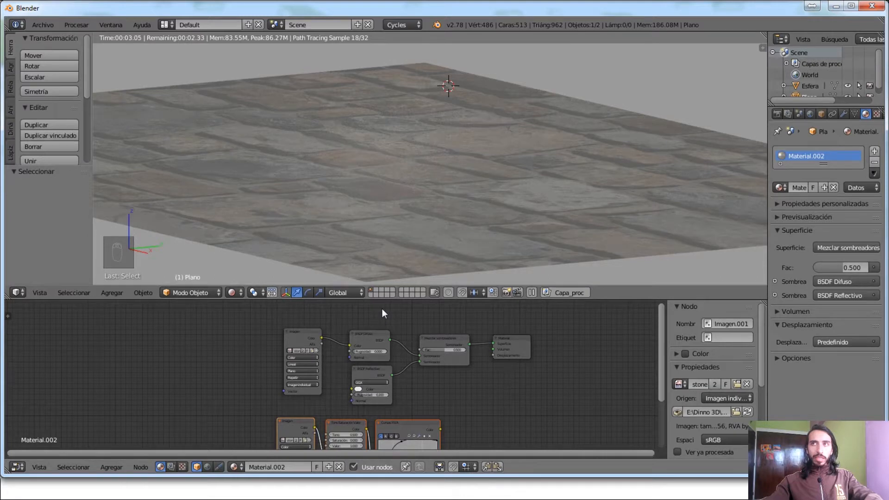
{"action": "scroll", "coordinate": [444, 401], "scroll_direction": "up", "scroll_amount": 3}
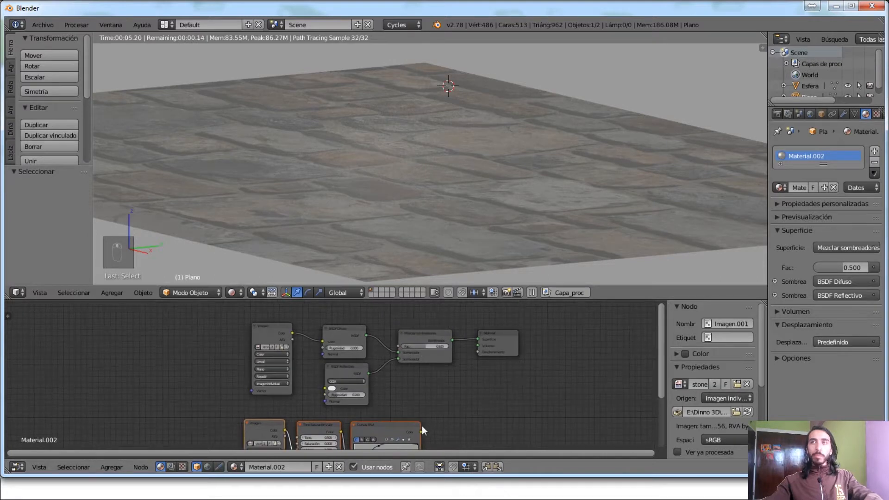
{"action": "left_click_drag", "start_coordinate": [428, 436], "coordinate": [489, 350]}
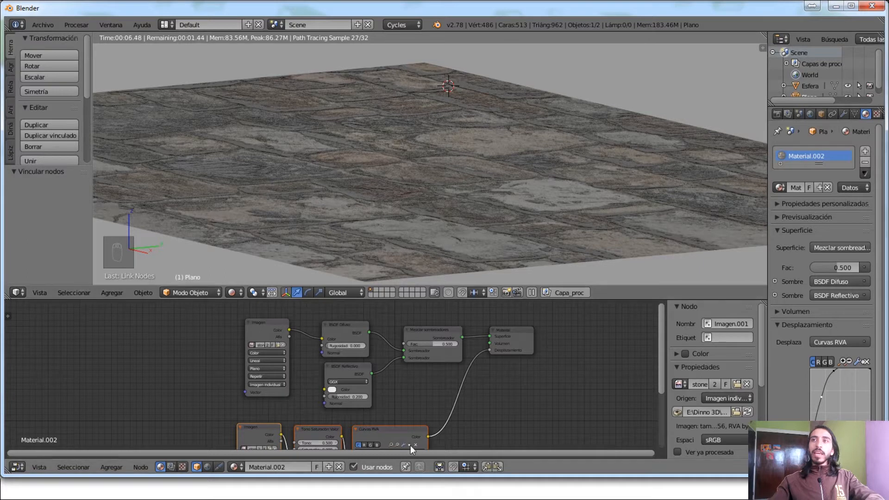
Step: Move the duplicated image, Tono Saturación Valor and Curvas RVA nodes together, away from the material output, to make room
{"action": "key", "text": "a"}
{"action": "right_click", "coordinate": [309, 430]}
{"action": "right_click", "coordinate": [364, 429], "text": "shift"}
{"action": "right_click", "coordinate": [260, 432], "text": "shift"}
{"action": "key", "text": "g"}
{"action": "left_click", "coordinate": [200, 432]}
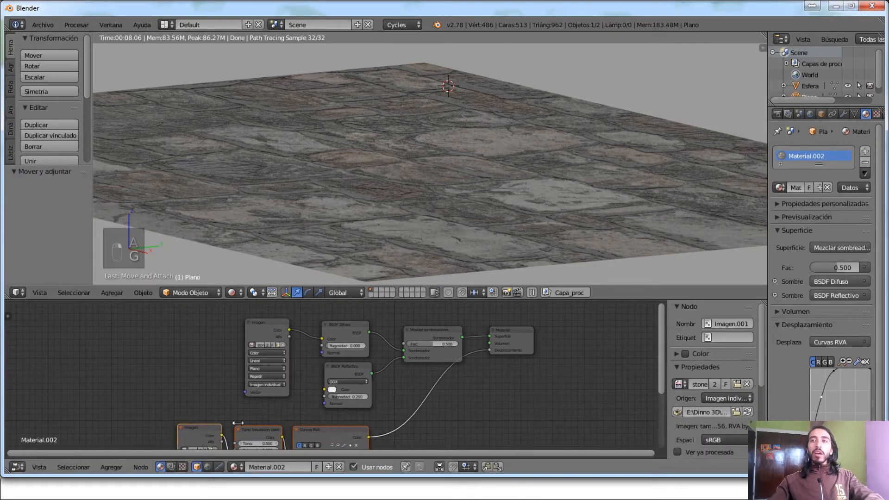
Step: Insert a Matemática node on the link between Curvas RVA and the displacement input
{"action": "middle_click_drag", "start_coordinate": [200, 432], "coordinate": [162, 422]}
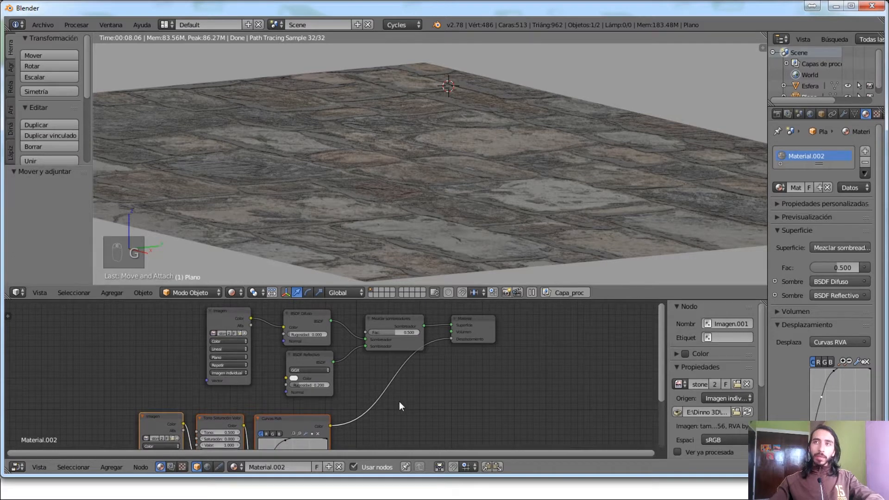
{"action": "key", "text": "shift+a"}
{"action": "mouse_move", "coordinate": [392, 425]}
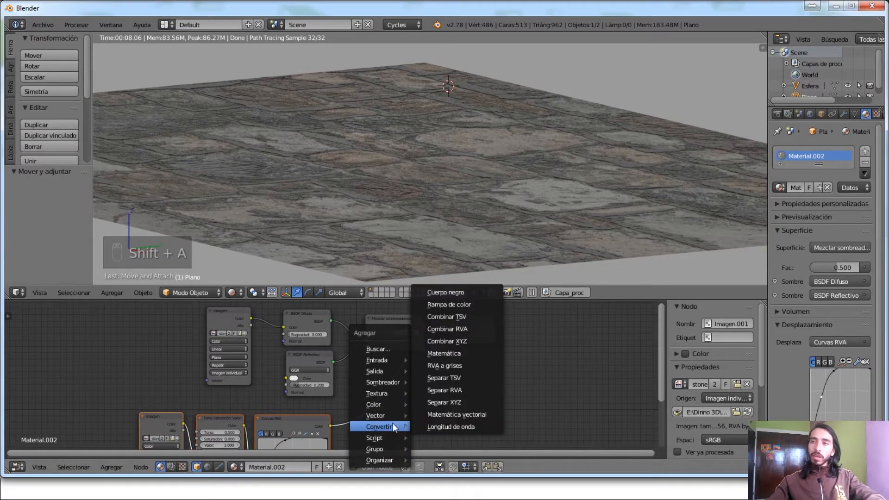
{"action": "left_click", "coordinate": [439, 353]}
{"action": "left_click", "coordinate": [389, 381]}
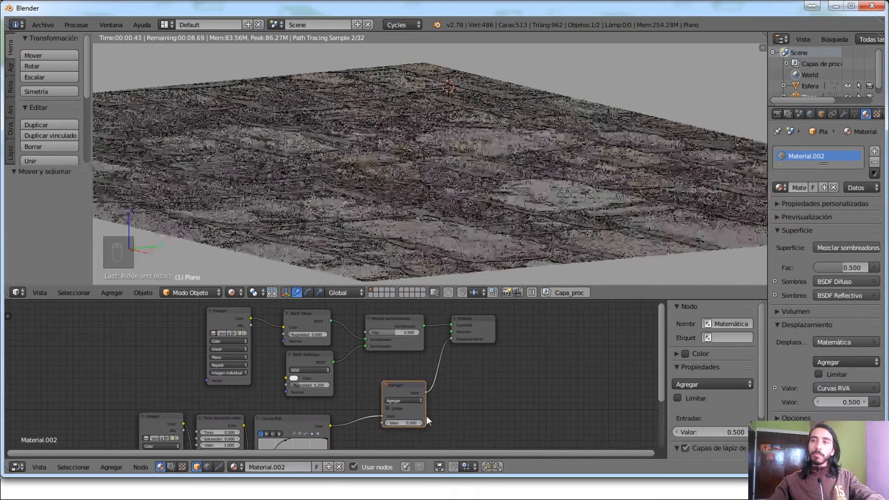
Step: Set the Matemática node's operation to Multiplicar and its second value to 0.1
{"action": "left_click", "coordinate": [408, 393]}
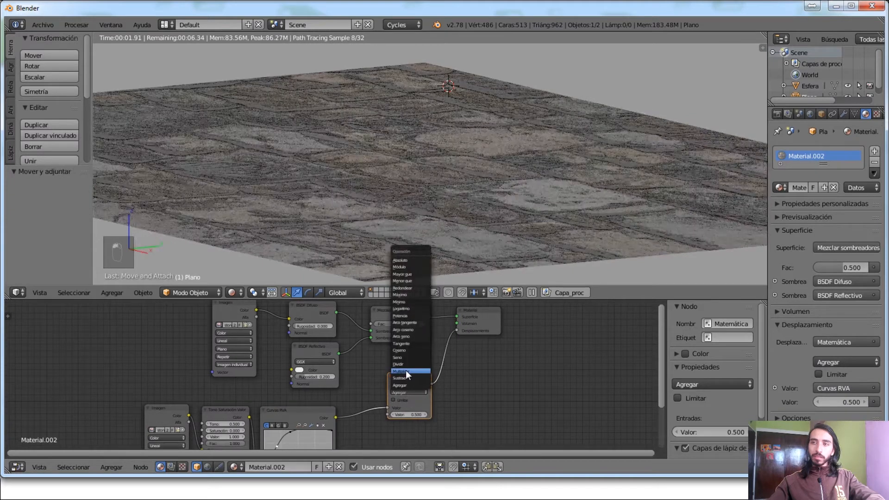
{"action": "left_click", "coordinate": [406, 371]}
{"action": "scroll", "coordinate": [411, 408], "scroll_direction": "up", "scroll_amount": 2}
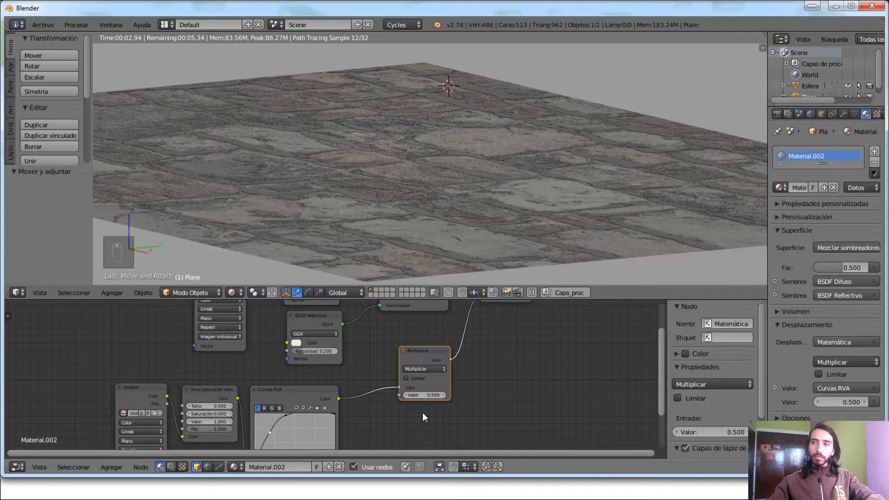
{"action": "scroll", "coordinate": [423, 413], "scroll_direction": "up", "scroll_amount": 1}
{"action": "left_click", "coordinate": [424, 399]}
{"action": "type", "text": "0.1"}
{"action": "key", "text": "Return"}
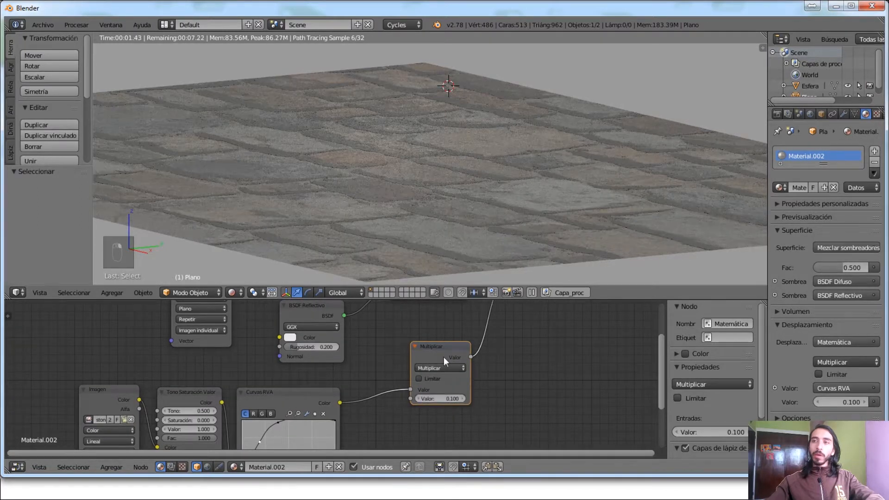
Step: Move the Multiplicar node down, level with the Curvas RVA node
{"action": "key", "text": "g"}
{"action": "left_click", "coordinate": [448, 391]}
{"action": "middle_click_drag", "start_coordinate": [474, 316], "coordinate": [463, 333]}
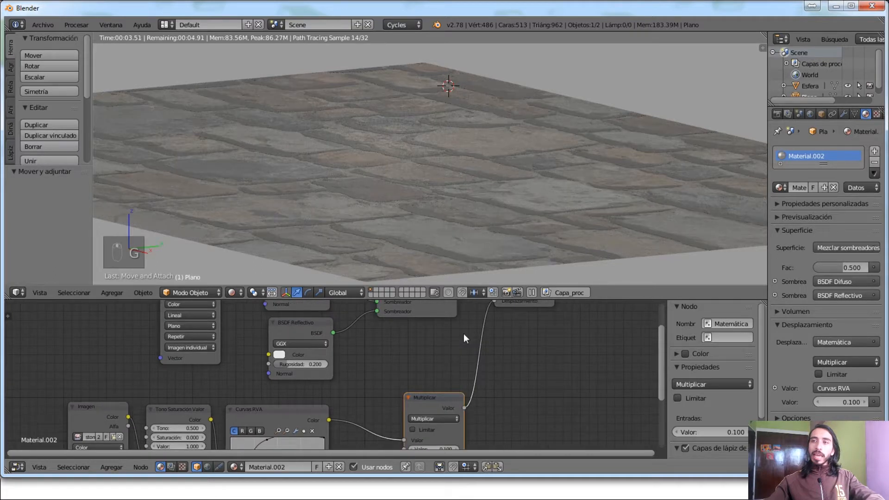
{"action": "middle_click_drag", "start_coordinate": [466, 337], "coordinate": [498, 328]}
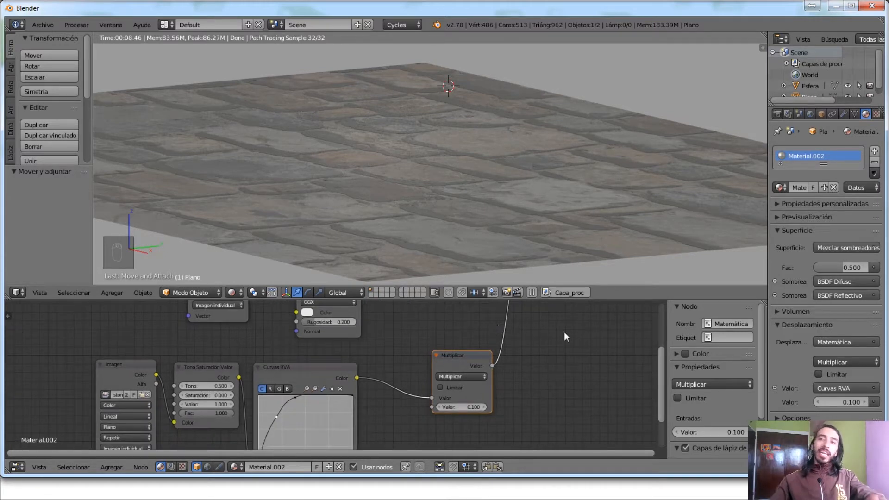
Step: Review the displacement chain by selecting its Imagen, Tono Saturación Valor and Curvas RVA nodes as well as the Multiplicar node
{"action": "left_click", "coordinate": [265, 379]}
{"action": "left_click", "coordinate": [200, 370], "text": "shift"}
{"action": "left_click", "coordinate": [158, 402], "text": "shift"}
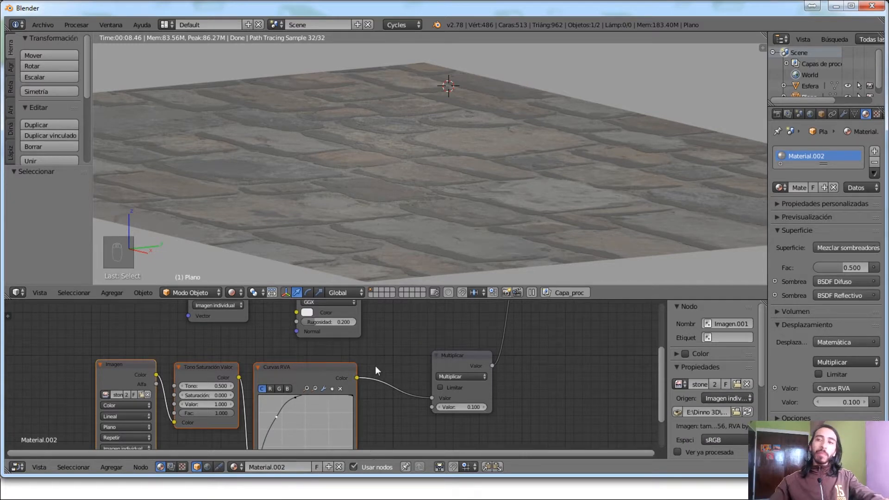
{"action": "right_click", "coordinate": [319, 373]}
{"action": "right_click", "coordinate": [199, 368], "text": "shift"}
{"action": "right_click", "coordinate": [112, 366], "text": "shift"}
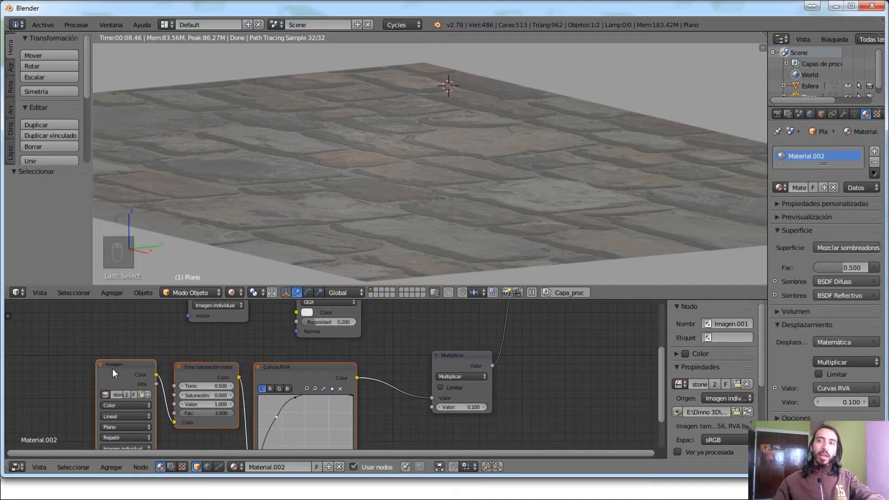
{"action": "right_click", "coordinate": [459, 355]}
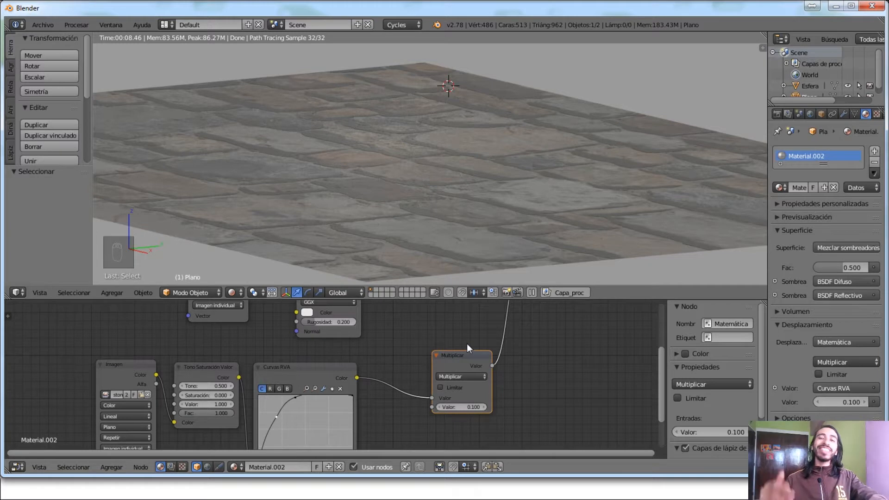
Step: Move the Multiplicar node so its input link from Curvas RVA runs straight across
{"action": "middle_click_drag", "start_coordinate": [453, 366], "coordinate": [457, 316]}
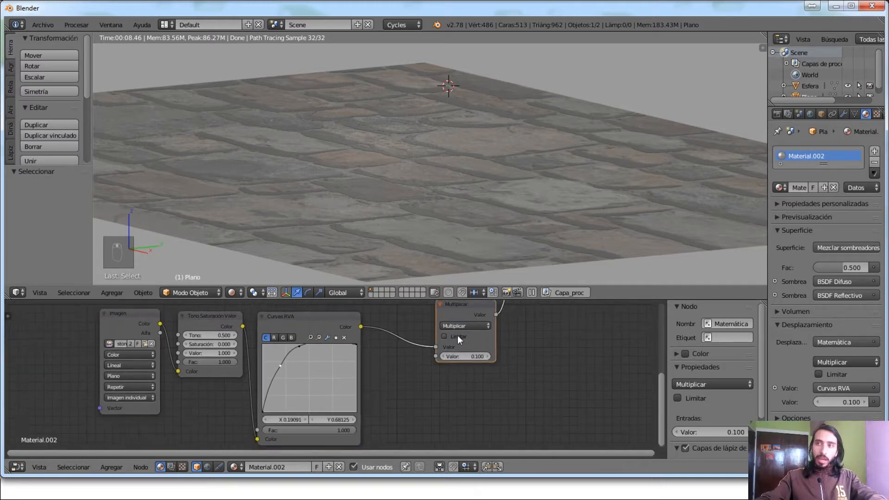
{"action": "scroll", "coordinate": [457, 337], "scroll_direction": "up", "scroll_amount": 2}
{"action": "middle_click_drag", "start_coordinate": [453, 354], "coordinate": [460, 373]}
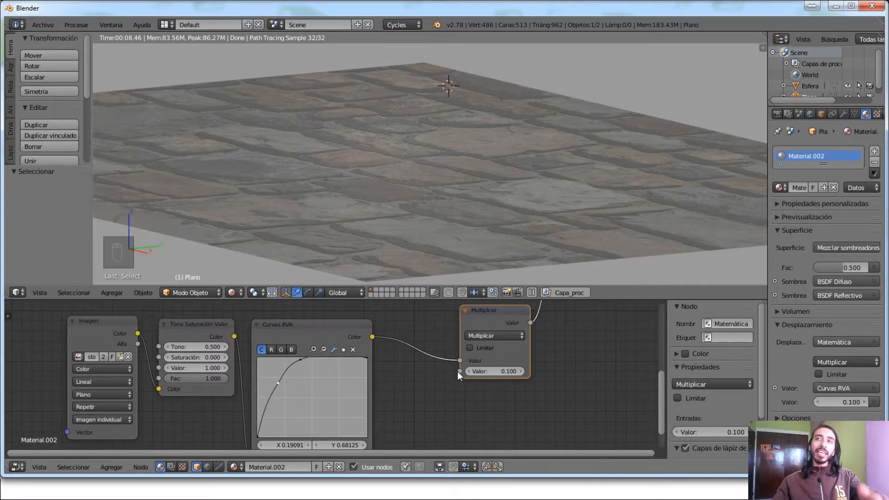
{"action": "middle_click_drag", "start_coordinate": [491, 339], "coordinate": [472, 366]}
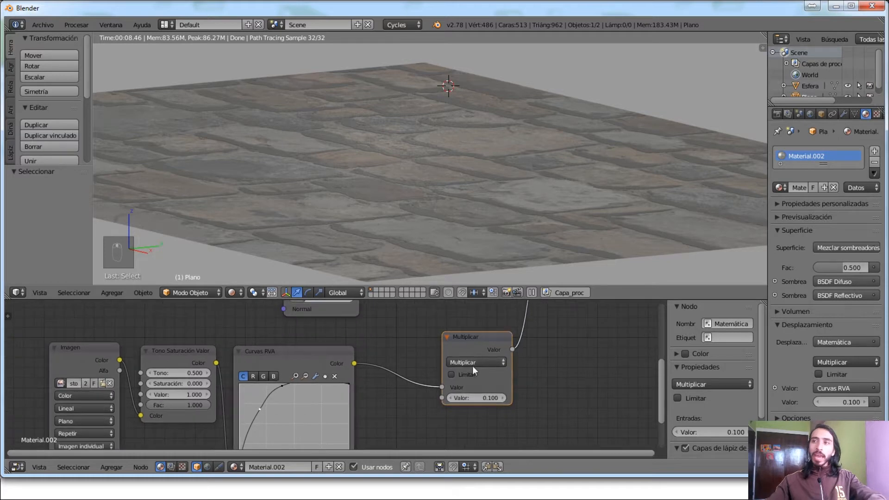
{"action": "key", "text": "g"}
{"action": "left_click", "coordinate": [456, 317]}
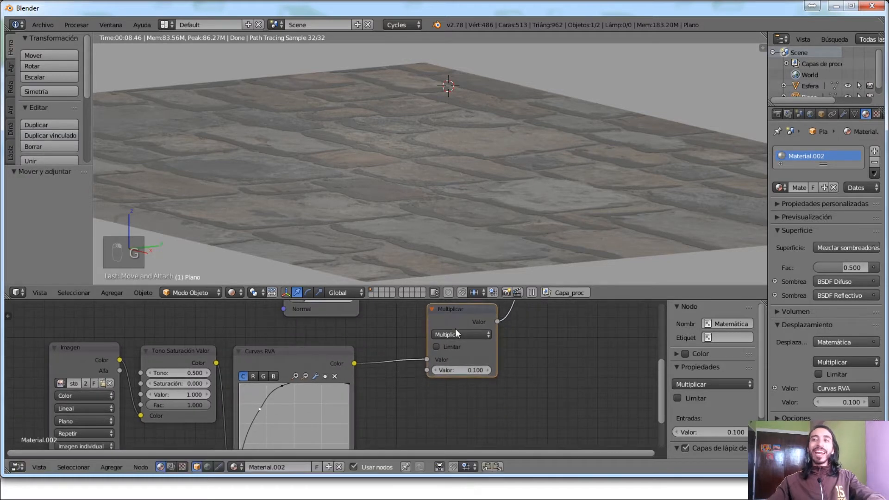
{"action": "key", "text": "g"}
{"action": "left_click", "coordinate": [454, 333]}
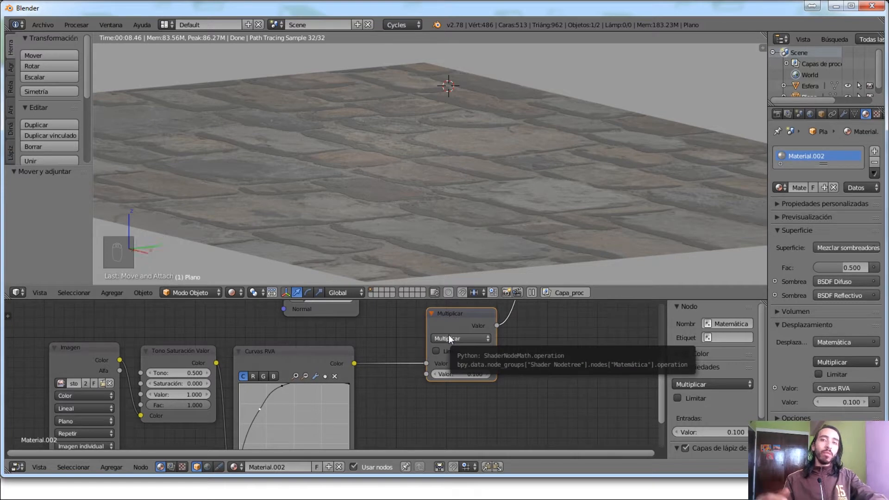
Step: Try a second value of 1 on the Multiplicar node
{"action": "scroll", "coordinate": [457, 377], "scroll_direction": "up", "scroll_amount": 2}
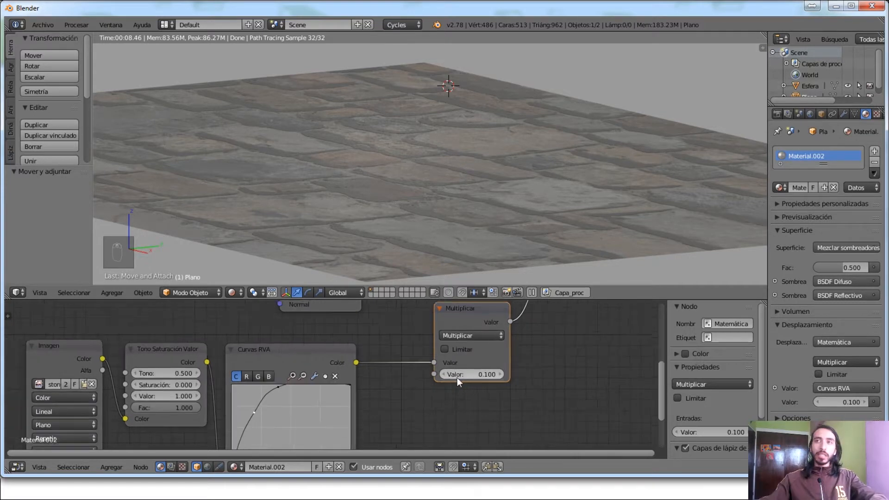
{"action": "middle_click_drag", "start_coordinate": [481, 375], "coordinate": [485, 387]}
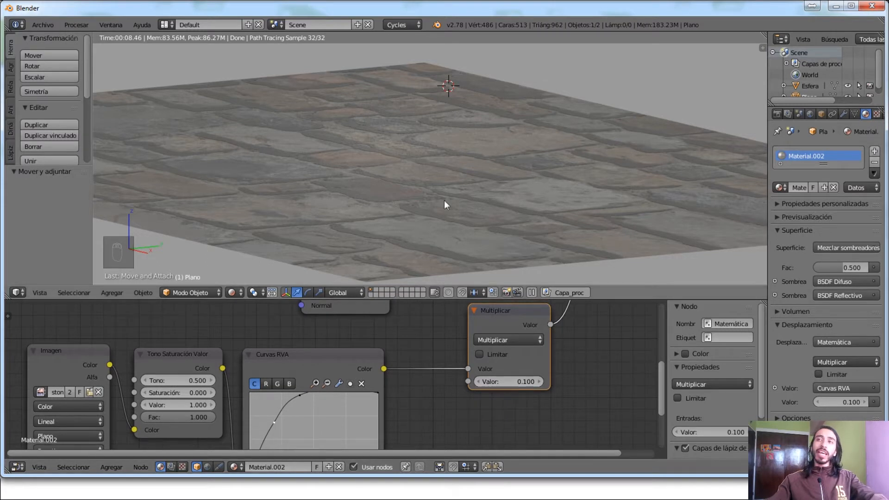
{"action": "left_click", "coordinate": [519, 381]}
{"action": "type", "text": "1"}
{"action": "key", "text": "Return"}
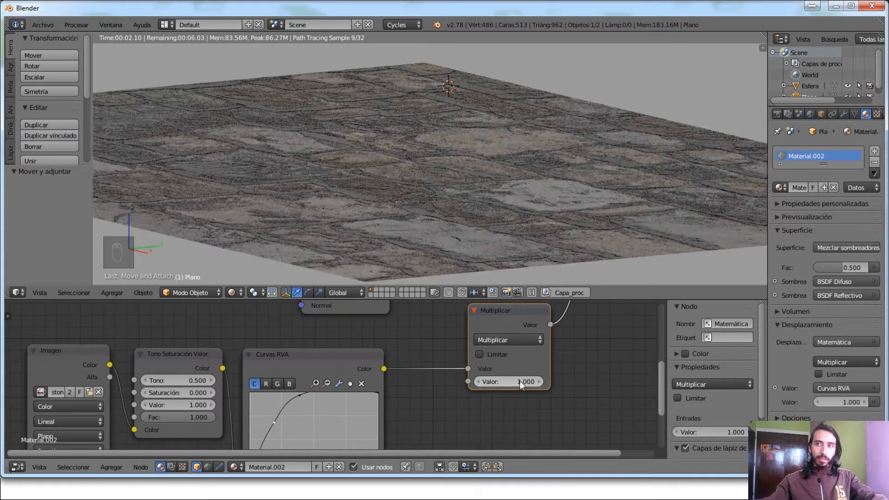
Step: Set the Multiplicar node's second value to 0.2
{"action": "left_click", "coordinate": [519, 380]}
{"action": "key", "text": "BackSpace"}
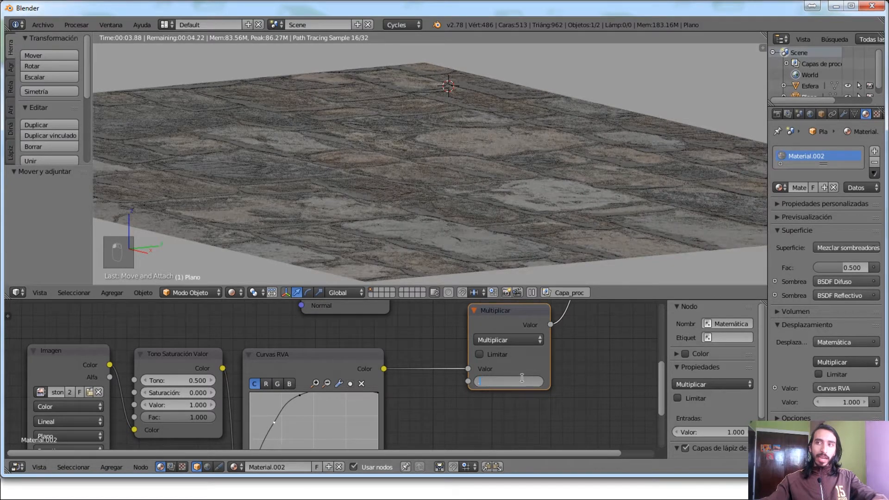
{"action": "type", "text": "0.2"}
{"action": "key", "text": "Return"}
Step: Set the BSDF Reflectivo node's Rugosidad to about 0.333
{"action": "middle_click_drag", "start_coordinate": [361, 340], "coordinate": [358, 385]}
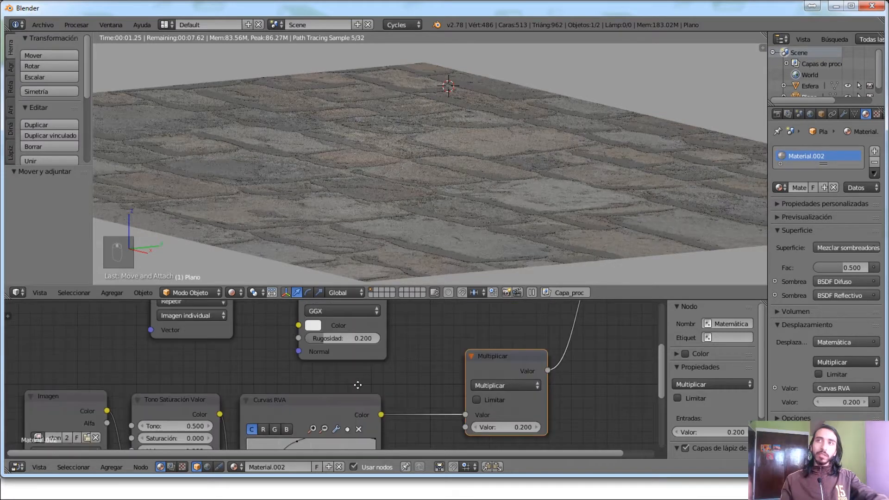
{"action": "scroll", "coordinate": [343, 354], "scroll_direction": "up", "scroll_amount": 1}
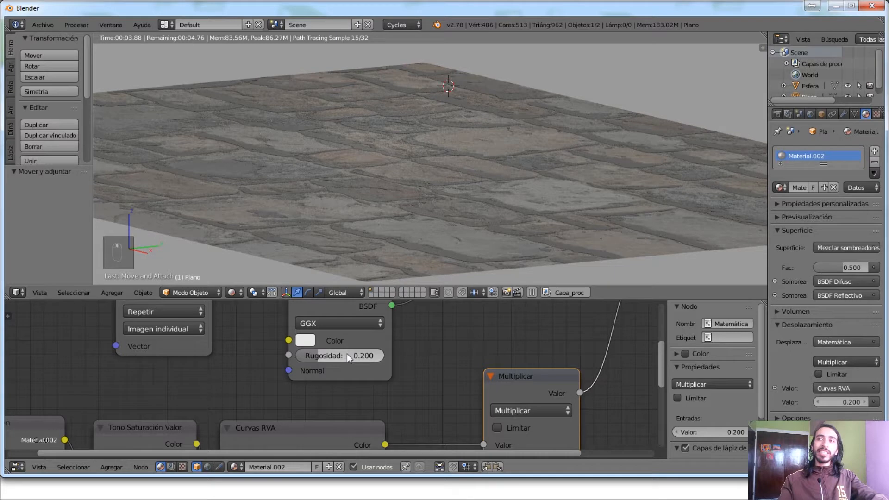
{"action": "middle_click_drag", "start_coordinate": [347, 354], "coordinate": [343, 407]}
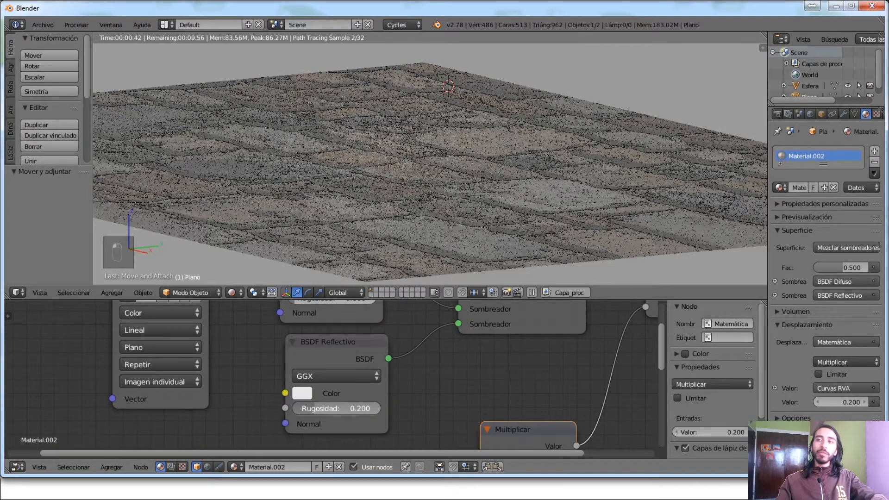
{"action": "left_click_drag", "start_coordinate": [344, 408], "coordinate": [357, 408]}
{"action": "left_click", "coordinate": [343, 407]}
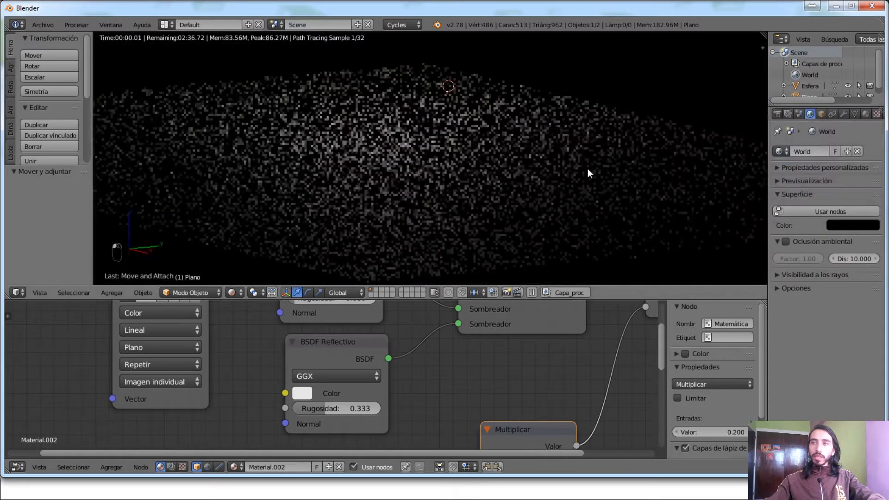
Step: In a wireframe top view, move the sphere about -0.321 in X and 0.178 in Y
{"action": "key", "text": "z"}
{"action": "key", "text": "KP_7"}
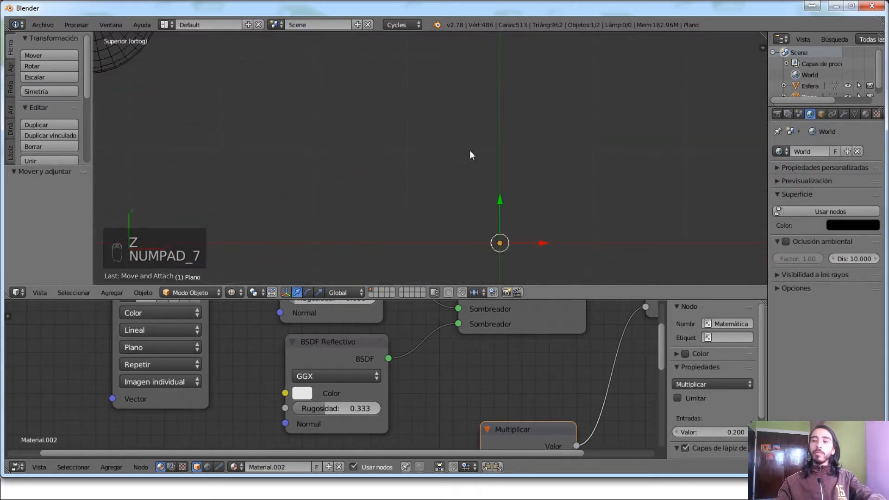
{"action": "middle_click_drag", "start_coordinate": [354, 108], "coordinate": [372, 122], "text": "shift"}
{"action": "right_click", "coordinate": [349, 122]}
{"action": "key", "text": "g"}
{"action": "left_click", "coordinate": [339, 117]}
Step: View the scene from an oblique angle and switch the viewport to rendered shading
{"action": "middle_click_drag", "start_coordinate": [503, 151], "coordinate": [424, 72]}
{"action": "scroll", "coordinate": [431, 93], "scroll_direction": "up", "scroll_amount": 3}
{"action": "middle_click_drag", "start_coordinate": [440, 124], "coordinate": [450, 128]}
{"action": "mouse_move", "coordinate": [452, 130]}
{"action": "middle_mouse_down", "text": "shift"}
{"action": "mouse_move", "coordinate": [456, 155]}
{"action": "mouse_move", "coordinate": [466, 138]}
{"action": "middle_mouse_up", "text": "shift"}
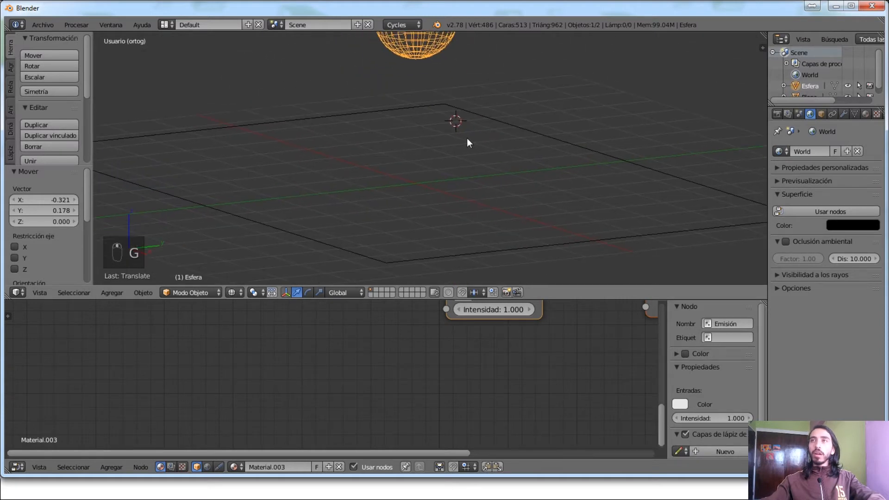
{"action": "left_click", "coordinate": [232, 292]}
{"action": "left_click", "coordinate": [239, 216]}
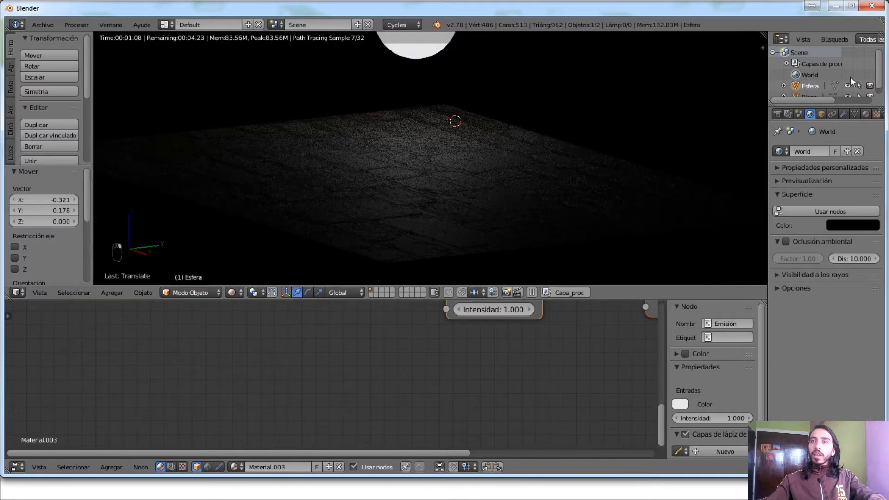
Step: Set the sphere's emission intensity to 10 after trying 5
{"action": "left_click", "coordinate": [866, 114]}
{"action": "left_click", "coordinate": [848, 282]}
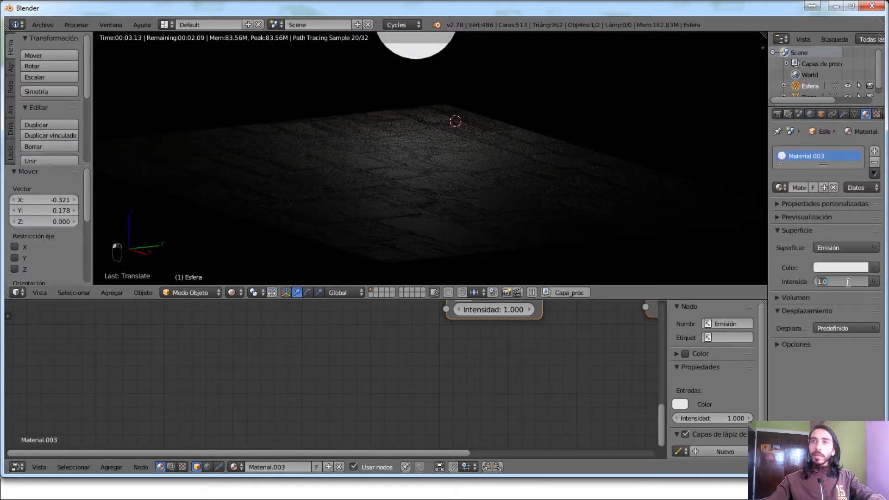
{"action": "type", "text": "5"}
{"action": "key", "text": "Return"}
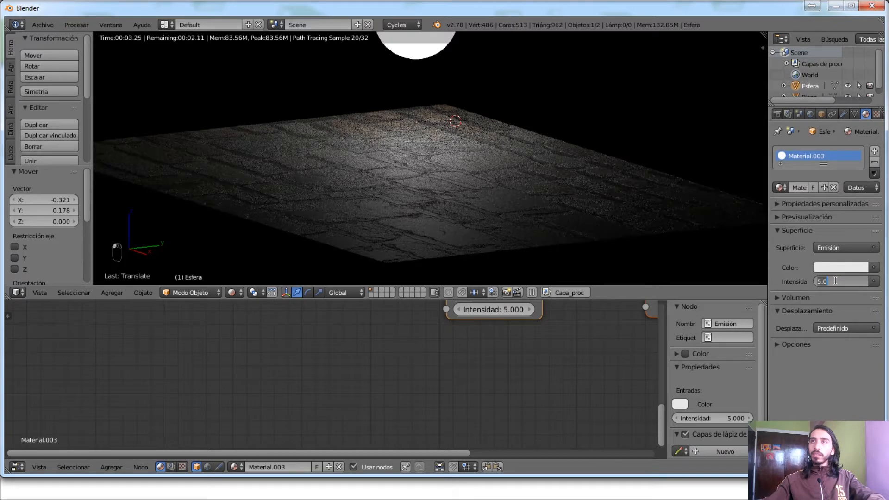
{"action": "type", "text": "10"}
{"action": "key", "text": "Return"}
Step: Raise the sphere about 0.304 along the Z axis
{"action": "key", "text": "g"}
{"action": "key", "text": "z"}
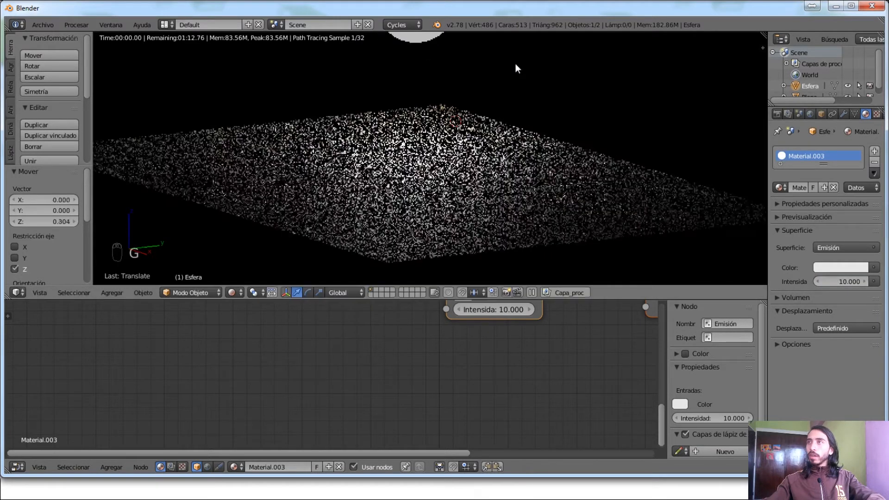
{"action": "left_click", "coordinate": [515, 63]}
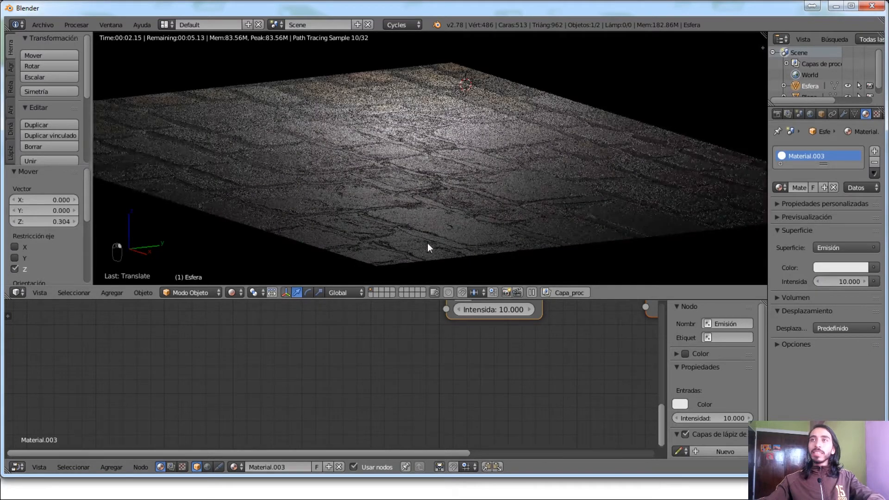
Step: Make Plano the active object and enlarge the node editor around its displacement nodes
{"action": "key", "text": "Home"}
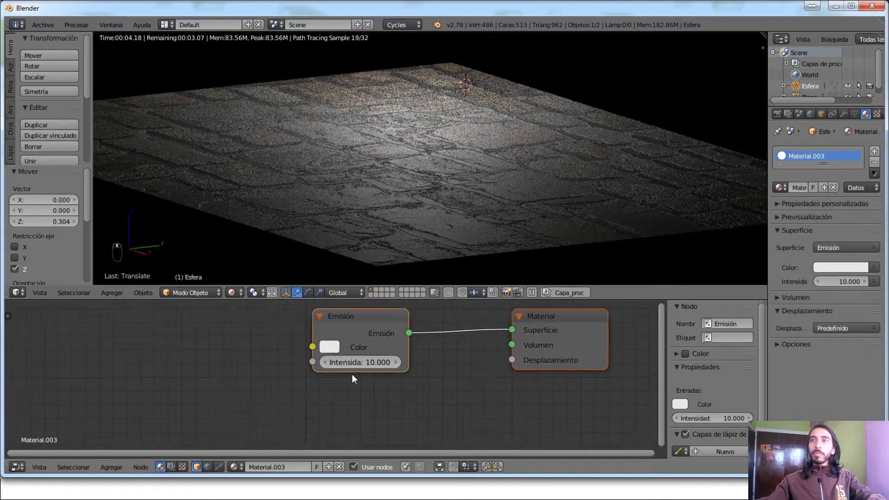
{"action": "middle_click_drag", "start_coordinate": [293, 380], "coordinate": [282, 393]}
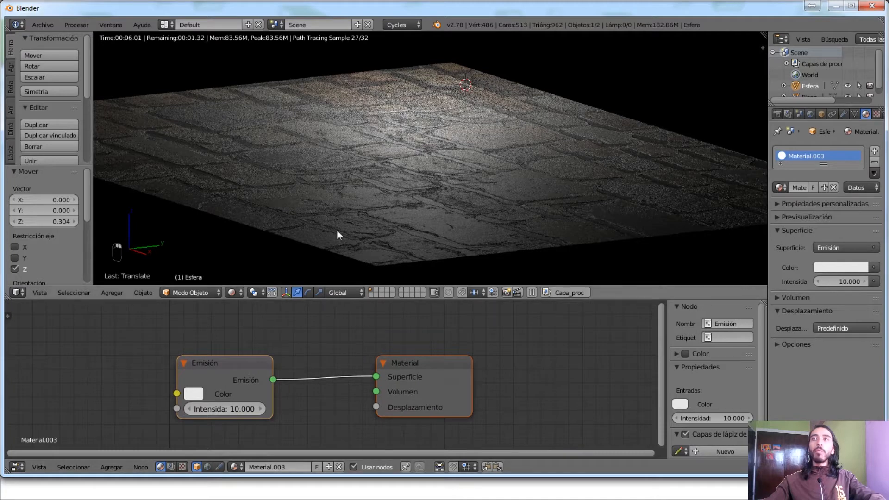
{"action": "key", "text": "a"}
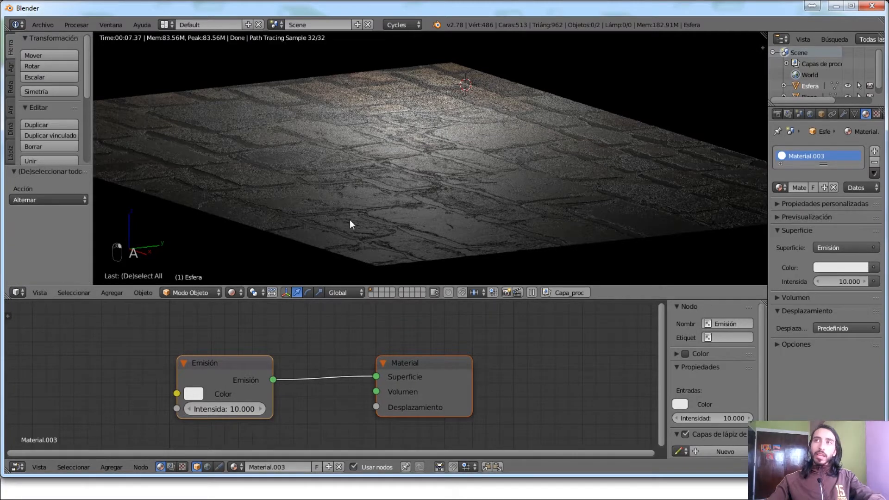
{"action": "key", "text": "Tab"}
{"action": "key", "text": "Tab"}
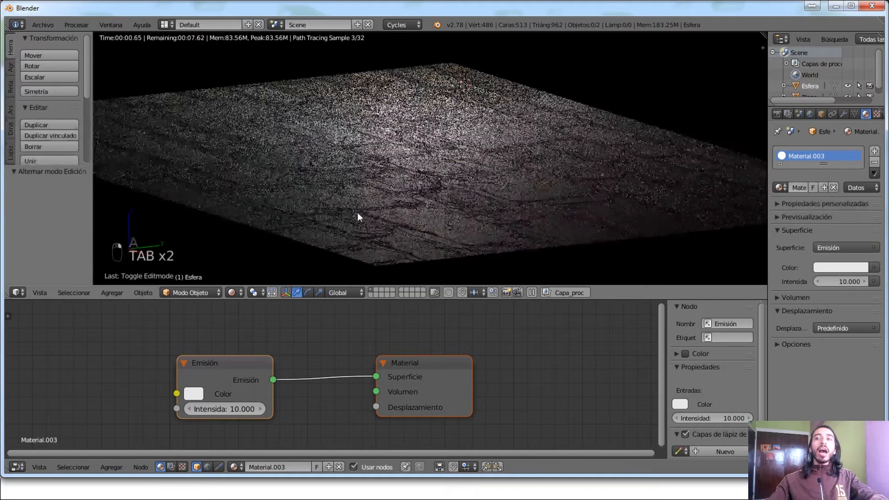
{"action": "scroll", "coordinate": [819, 83], "scroll_direction": "down", "scroll_amount": 1}
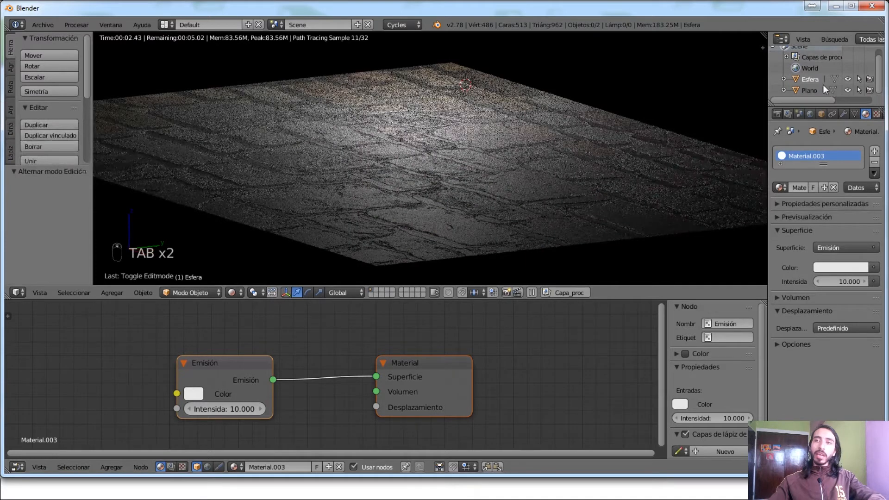
{"action": "left_click", "coordinate": [823, 89]}
{"action": "left_click_drag", "start_coordinate": [404, 301], "coordinate": [409, 197]}
{"action": "left_click_drag", "start_coordinate": [386, 404], "coordinate": [466, 352], "text": "shift"}
{"action": "middle_click_drag", "start_coordinate": [200, 384], "coordinate": [304, 395]}
{"action": "key", "text": "space"}
{"action": "middle_click_drag", "start_coordinate": [86, 382], "coordinate": [297, 258]}
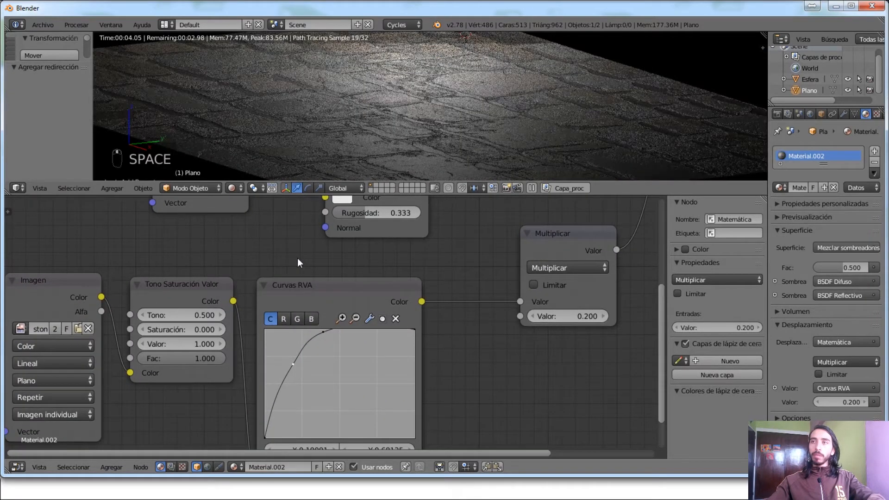
Step: Preview the Curvas RVA output through the emission viewer and return to the Mezclar sombreadores output
{"action": "left_click", "coordinate": [341, 301], "text": "ctrl+shift"}
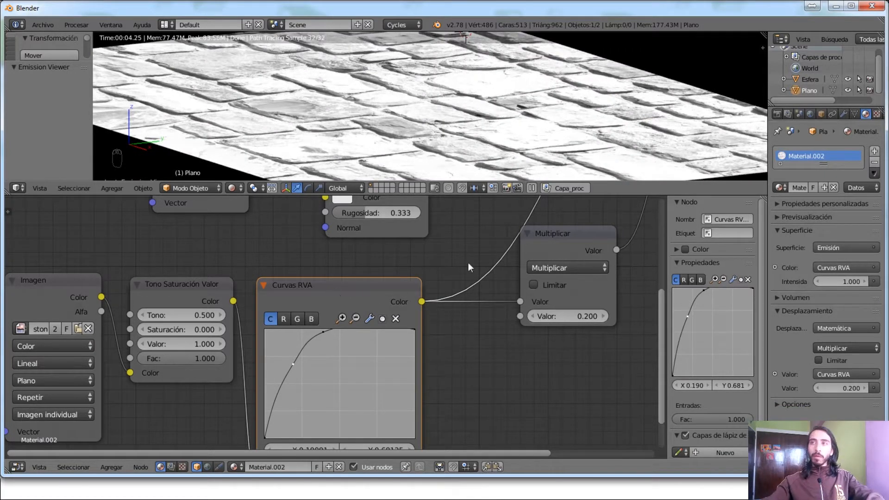
{"action": "middle_click_drag", "start_coordinate": [430, 332], "coordinate": [459, 343]}
{"action": "middle_click_drag", "start_coordinate": [574, 213], "coordinate": [392, 367]}
{"action": "left_click", "coordinate": [454, 290], "text": "ctrl+shift"}
Step: Reshape the Curvas RVA curve by moving its lower control point to about X 0.136, Y 0.788
{"action": "middle_click_drag", "start_coordinate": [288, 391], "coordinate": [449, 271]}
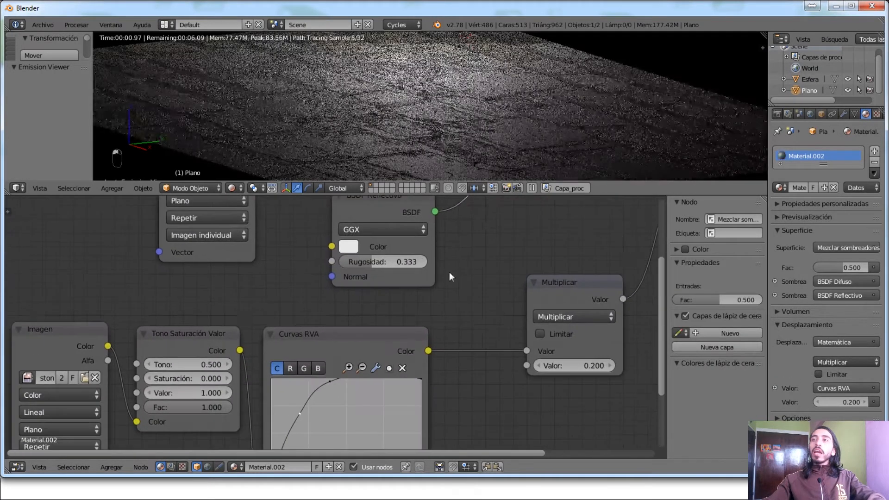
{"action": "middle_click_drag", "start_coordinate": [399, 340], "coordinate": [488, 247]}
{"action": "scroll", "coordinate": [487, 247], "scroll_direction": "up", "scroll_amount": 1}
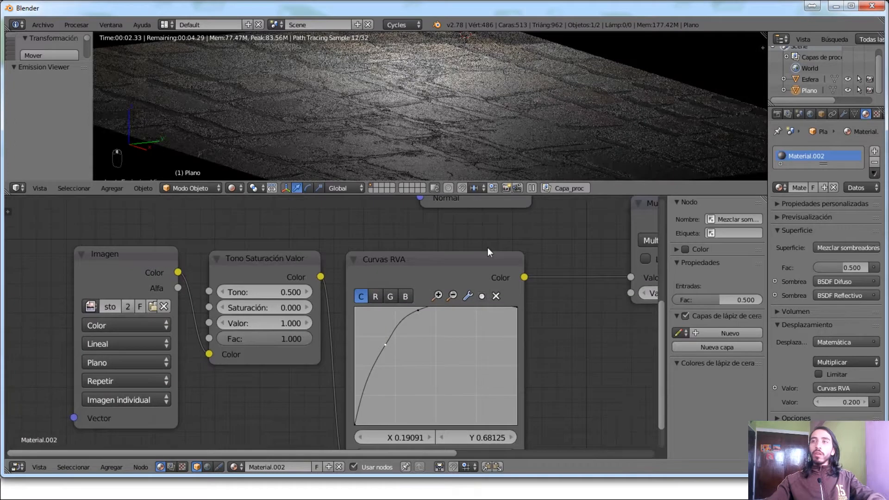
{"action": "left_click_drag", "start_coordinate": [379, 345], "coordinate": [375, 337]}
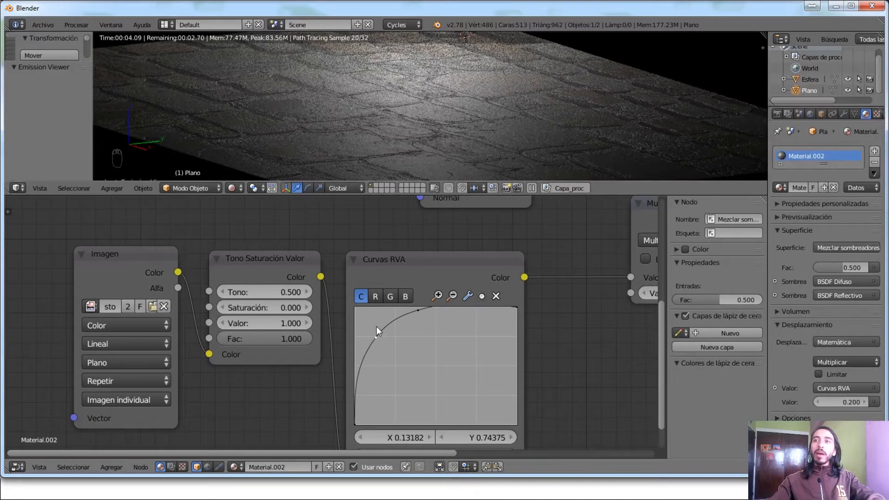
{"action": "left_click_drag", "start_coordinate": [373, 338], "coordinate": [366, 329]}
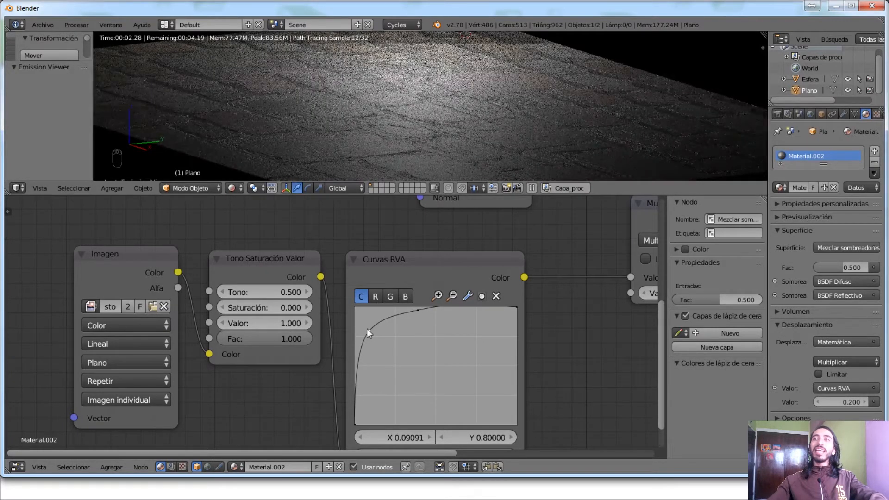
{"action": "left_click_drag", "start_coordinate": [369, 332], "coordinate": [377, 332]}
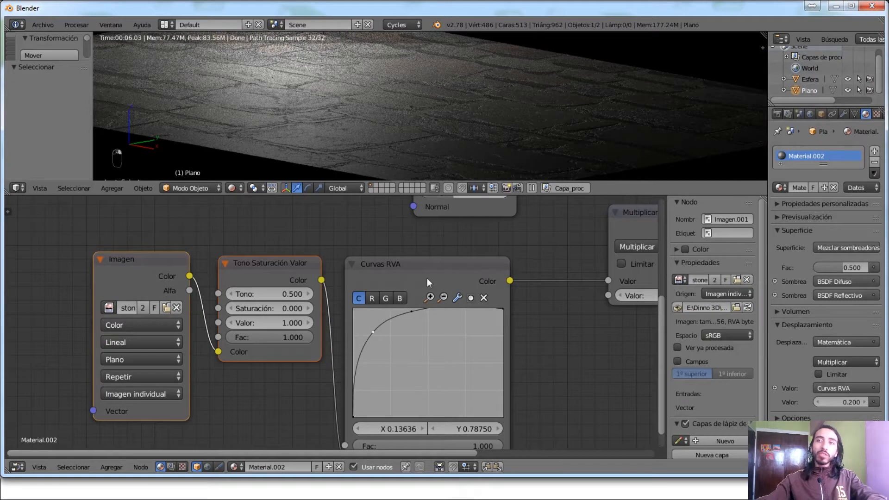
Step: Delete the Mezclar sombreadores node from the plane's material
{"action": "right_click", "coordinate": [426, 279], "text": "shift"}
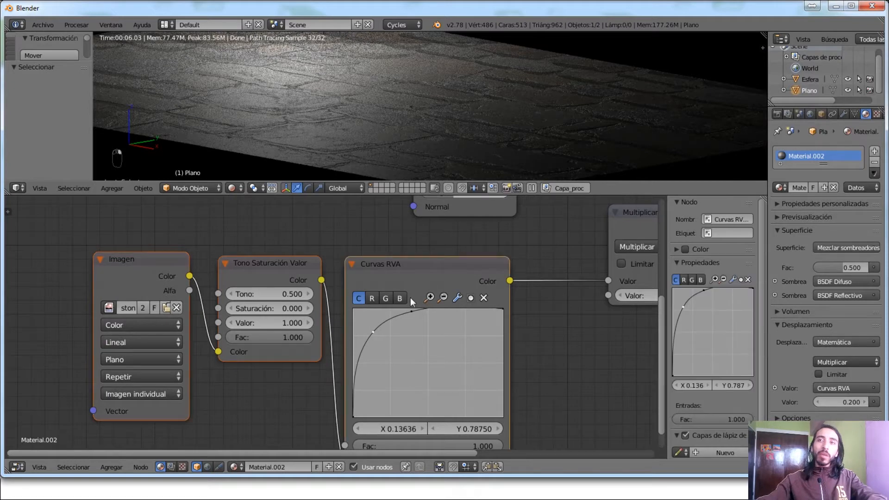
{"action": "scroll", "coordinate": [407, 295], "scroll_direction": "down", "scroll_amount": 1}
{"action": "scroll", "coordinate": [407, 296], "scroll_direction": "down", "scroll_amount": 2}
{"action": "middle_click_drag", "start_coordinate": [491, 243], "coordinate": [369, 310]}
{"action": "middle_click_drag", "start_coordinate": [402, 256], "coordinate": [320, 362]}
{"action": "right_click", "coordinate": [391, 282]}
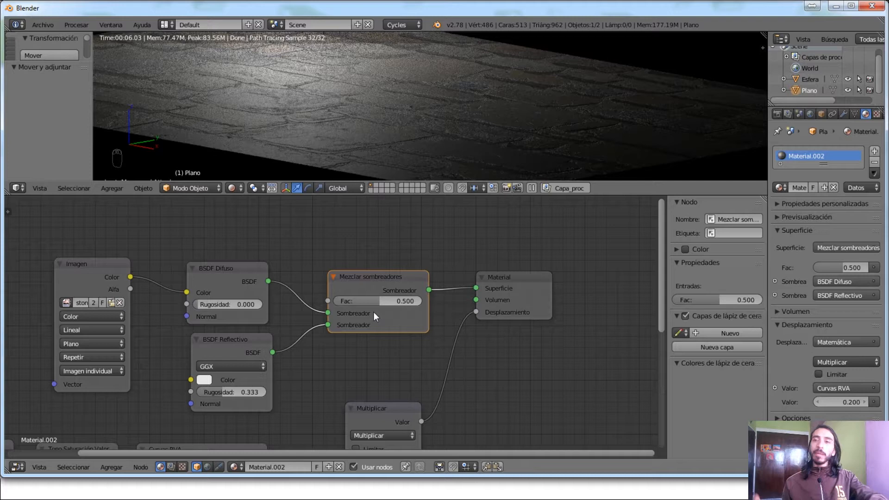
{"action": "key", "text": "Delete"}
Step: Add a PBR Dielectric group node before the Material output and link the BSDF Difuso output to its Color input
{"action": "key", "text": "shift+a"}
{"action": "mouse_move", "coordinate": [352, 329]}
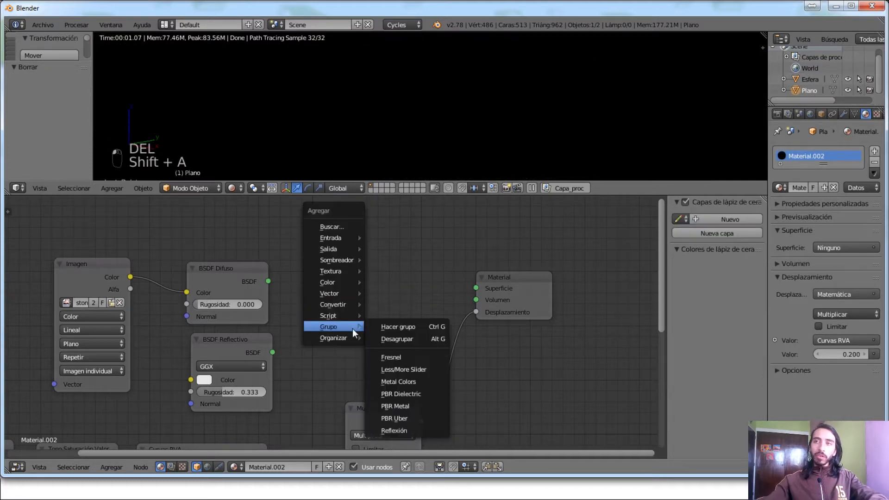
{"action": "left_click", "coordinate": [423, 394]}
{"action": "left_click", "coordinate": [343, 247]}
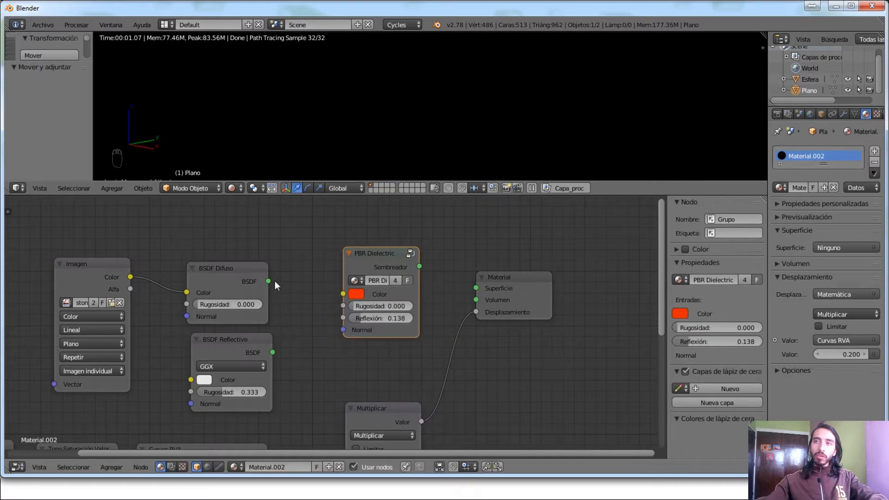
{"action": "left_click_drag", "start_coordinate": [268, 281], "coordinate": [343, 294]}
Step: Delete the BSDF Reflectivo node and try to link the PBR Dielectric Sombreador output to the Material node's Superficie input
{"action": "left_click_drag", "start_coordinate": [273, 352], "coordinate": [209, 339]}
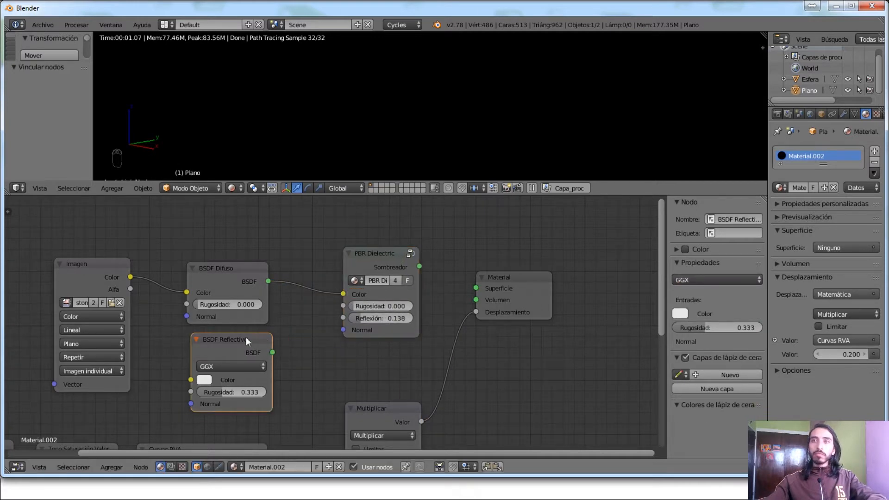
{"action": "middle_click_drag", "start_coordinate": [246, 337], "coordinate": [272, 343]}
{"action": "key", "text": "Delete"}
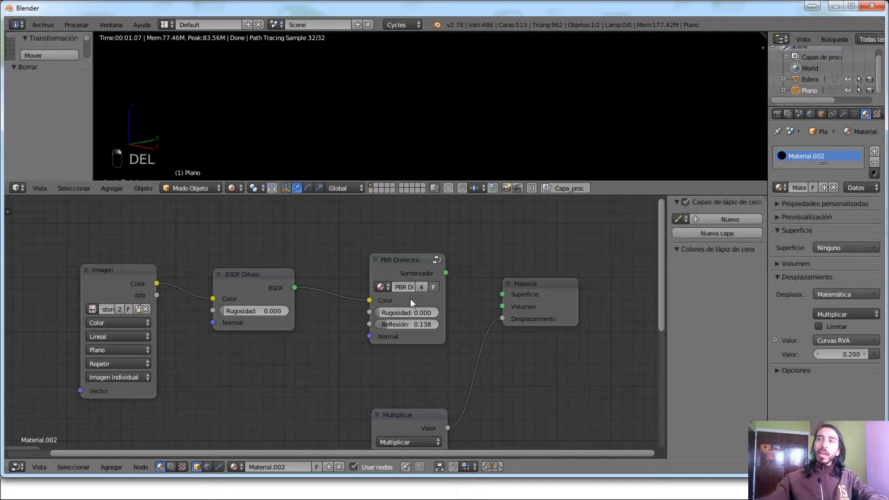
{"action": "middle_click_drag", "start_coordinate": [422, 296], "coordinate": [358, 300]}
{"action": "left_click_drag", "start_coordinate": [382, 276], "coordinate": [447, 299]}
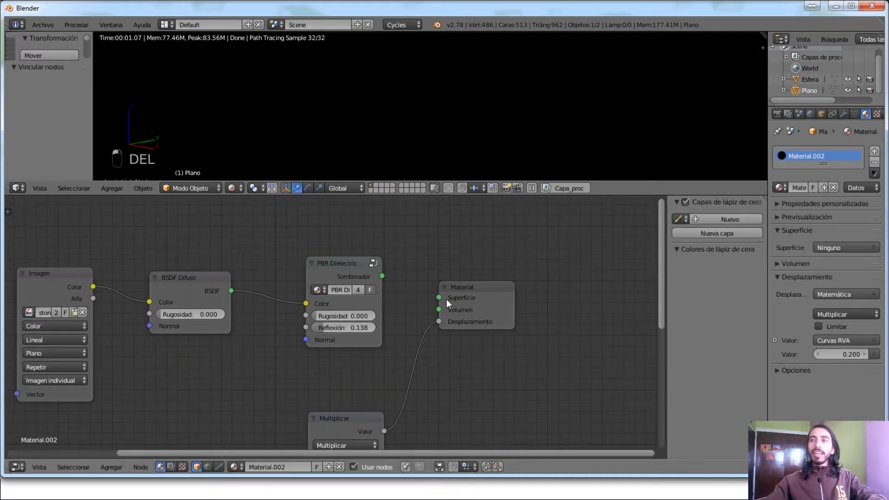
Step: Examine the nodes inside the PBR Dielectric group and its nested Reflection and Fresnel groups, returning to the material's main node tree
{"action": "left_click", "coordinate": [374, 263]}
{"action": "scroll", "coordinate": [396, 293], "scroll_direction": "down", "scroll_amount": 5}
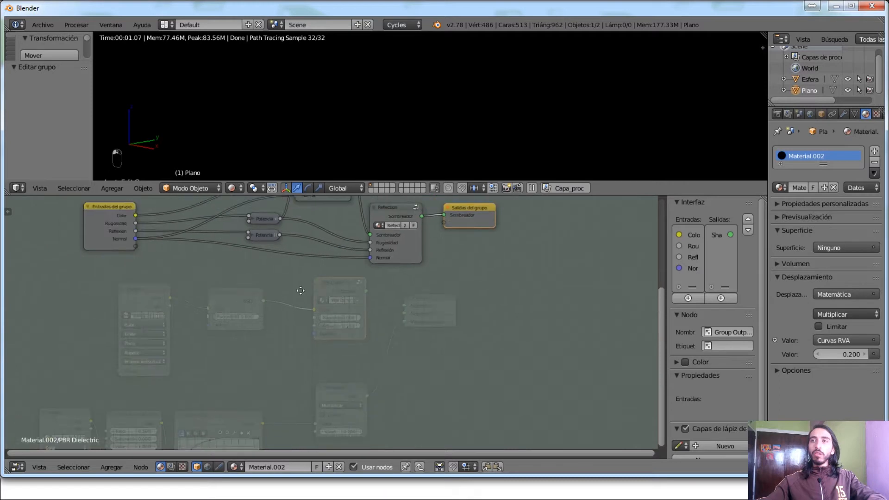
{"action": "left_click", "coordinate": [440, 275]}
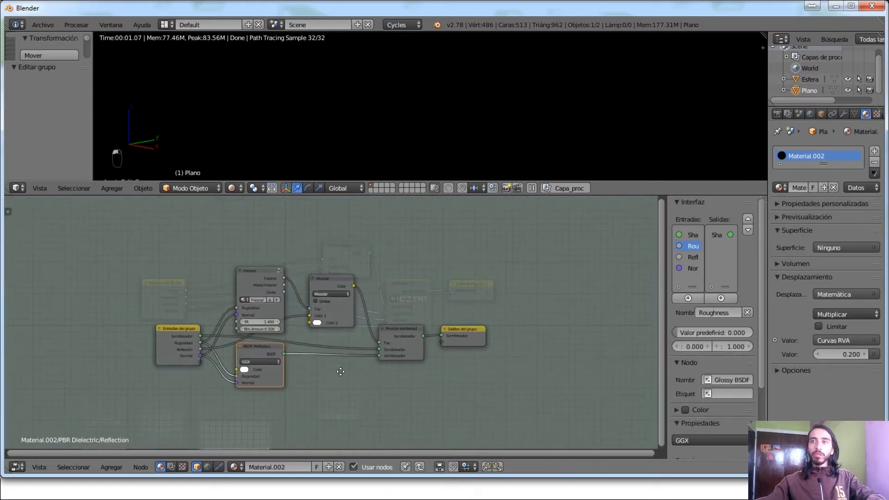
{"action": "left_click", "coordinate": [272, 267]}
{"action": "left_click", "coordinate": [278, 270]}
{"action": "middle_click_drag", "start_coordinate": [342, 261], "coordinate": [276, 354]}
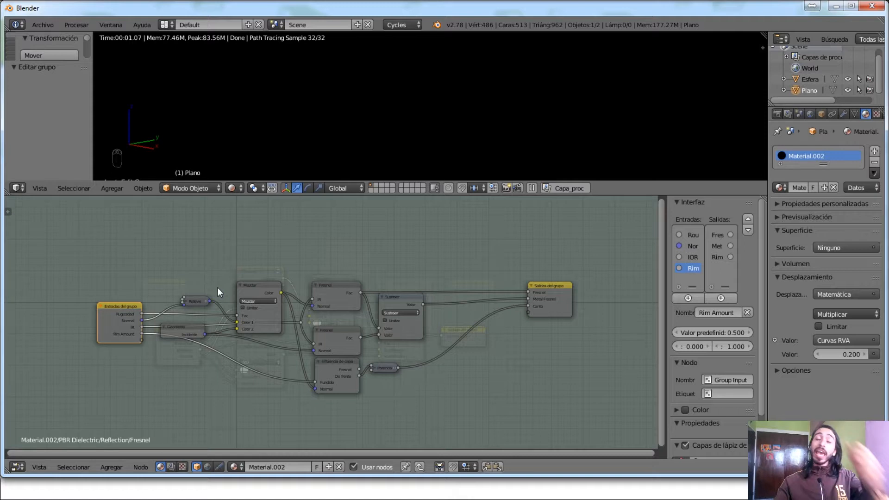
{"action": "key", "text": "Tab"}
{"action": "left_click", "coordinate": [187, 337]}
{"action": "key", "text": "Tab"}
{"action": "key", "text": "Tab"}
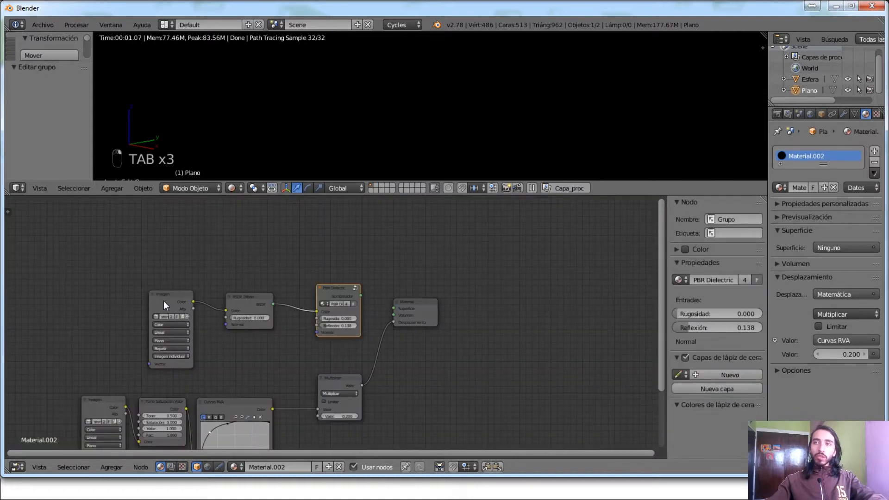
Step: Link the PBR Dielectric Sombreador output to the Superficie input of the Material output node
{"action": "middle_click_drag", "start_coordinate": [164, 319], "coordinate": [261, 297]}
{"action": "scroll", "coordinate": [413, 282], "scroll_direction": "up", "scroll_amount": 2}
{"action": "middle_click_drag", "start_coordinate": [413, 282], "coordinate": [385, 330]}
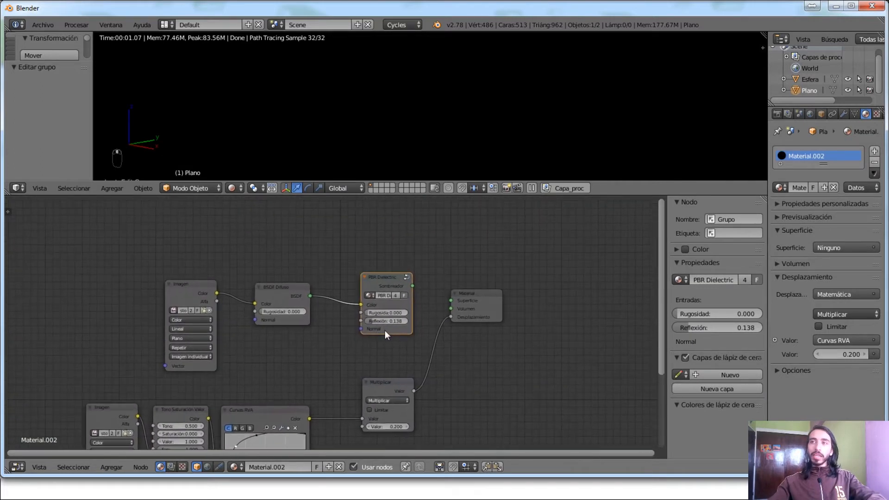
{"action": "scroll", "coordinate": [384, 330], "scroll_direction": "up", "scroll_amount": 2}
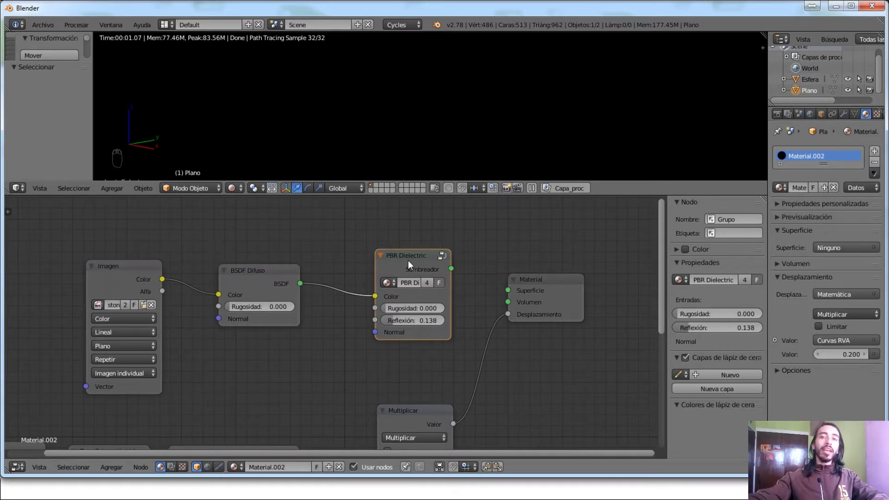
{"action": "left_click_drag", "start_coordinate": [452, 268], "coordinate": [508, 290]}
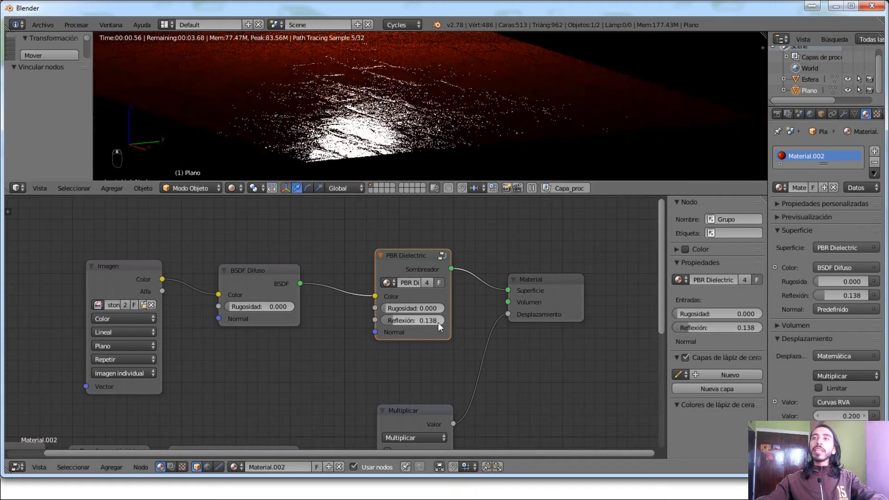
Step: Try Rugosidad values of 0.127 and 0.373 on the PBR Dielectric node while checking the plane's highlights
{"action": "left_click_drag", "start_coordinate": [385, 307], "coordinate": [393, 308]}
{"action": "left_click", "coordinate": [397, 308]}
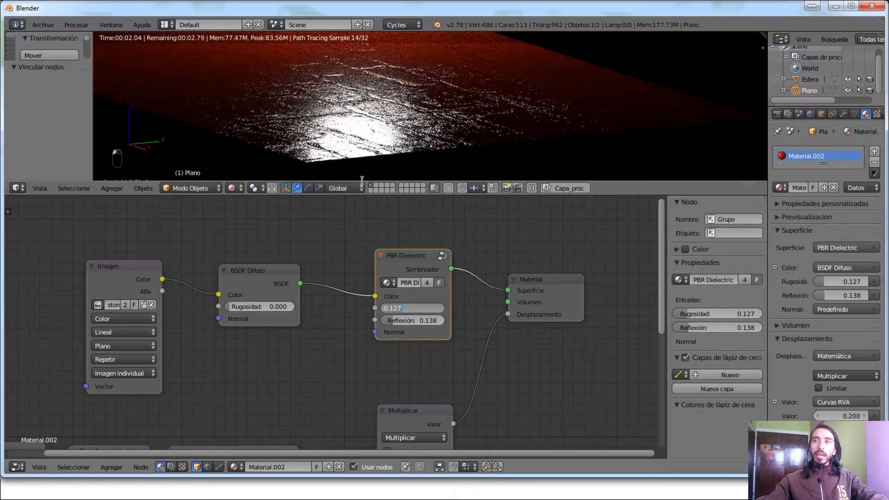
{"action": "left_click", "coordinate": [424, 278]}
{"action": "middle_click_drag", "start_coordinate": [362, 144], "coordinate": [383, 148]}
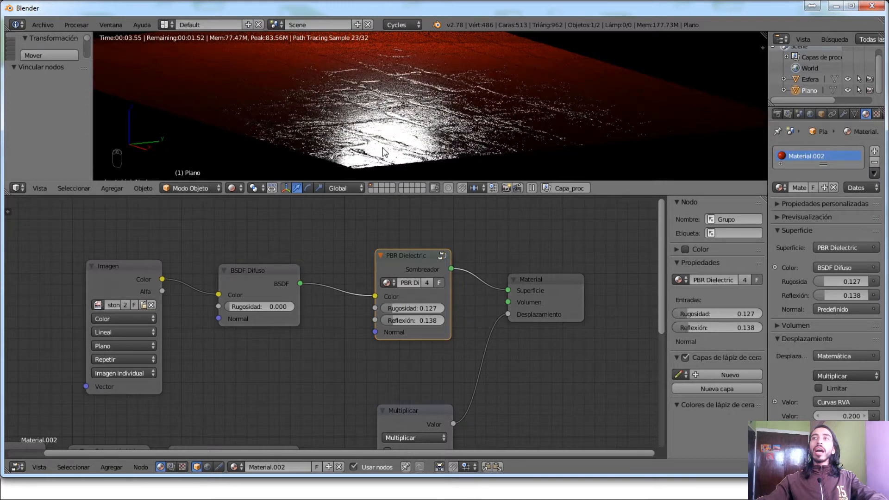
{"action": "left_click_drag", "start_coordinate": [394, 309], "coordinate": [406, 310]}
{"action": "middle_click_drag", "start_coordinate": [394, 132], "coordinate": [420, 105]}
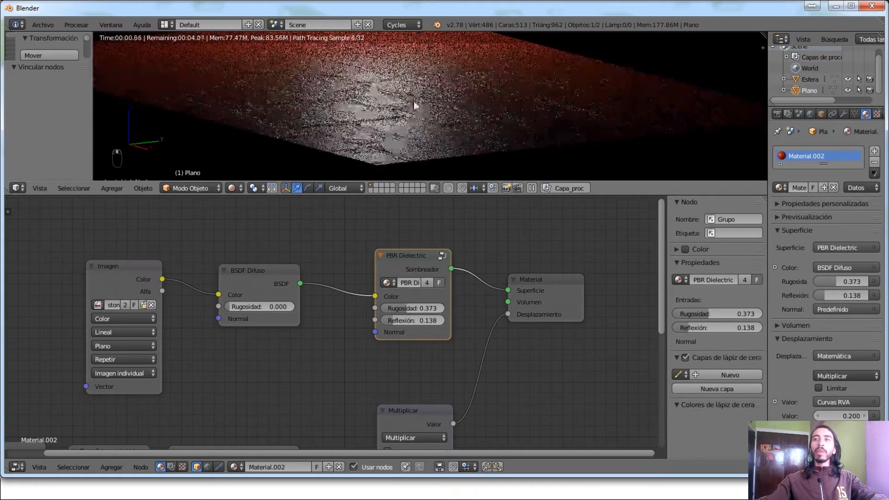
Step: Move the BSDF Difuso and Imagen nodes closer to the PBR Dielectric node
{"action": "right_click_drag", "start_coordinate": [277, 291], "coordinate": [325, 303]}
{"action": "right_click", "coordinate": [132, 288]}
{"action": "key", "text": "g"}
{"action": "left_click", "coordinate": [196, 309]}
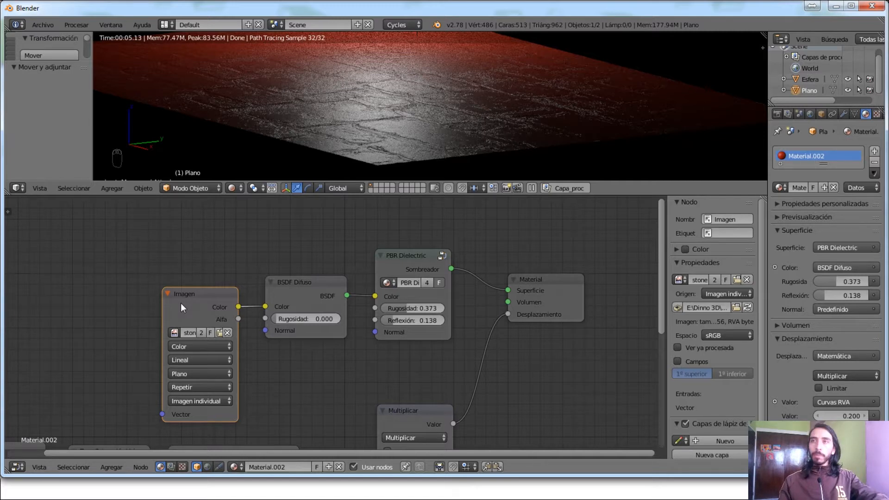
Step: Shift the Imagen and BSDF Difuso nodes upward together and reposition BSDF Difuso just before PBR Dielectric
{"action": "mouse_move", "coordinate": [325, 355]}
{"action": "middle_mouse_down"}
{"action": "mouse_move", "coordinate": [314, 316]}
{"action": "mouse_move", "coordinate": [323, 368]}
{"action": "middle_mouse_up"}
{"action": "right_click", "coordinate": [307, 315]}
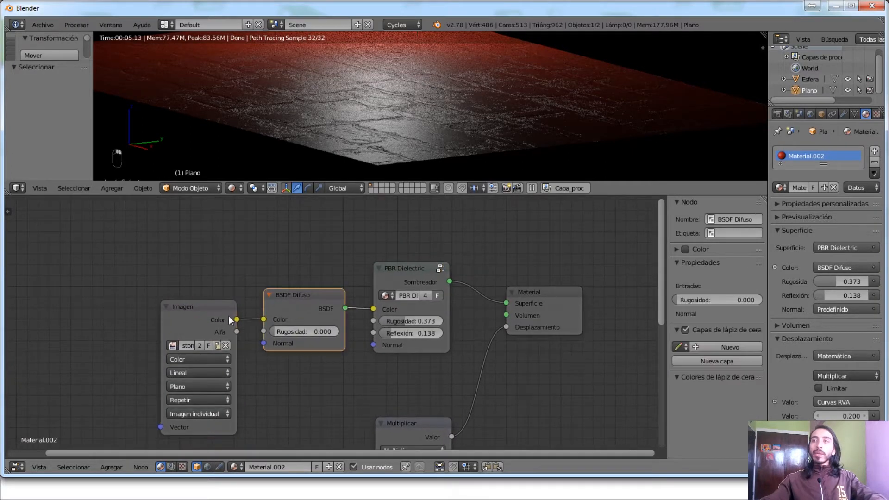
{"action": "right_click", "coordinate": [229, 315], "text": "shift"}
{"action": "key", "text": "g"}
{"action": "left_click", "coordinate": [221, 274]}
{"action": "right_click", "coordinate": [275, 264]}
{"action": "key", "text": "g"}
{"action": "left_click", "coordinate": [285, 280]}
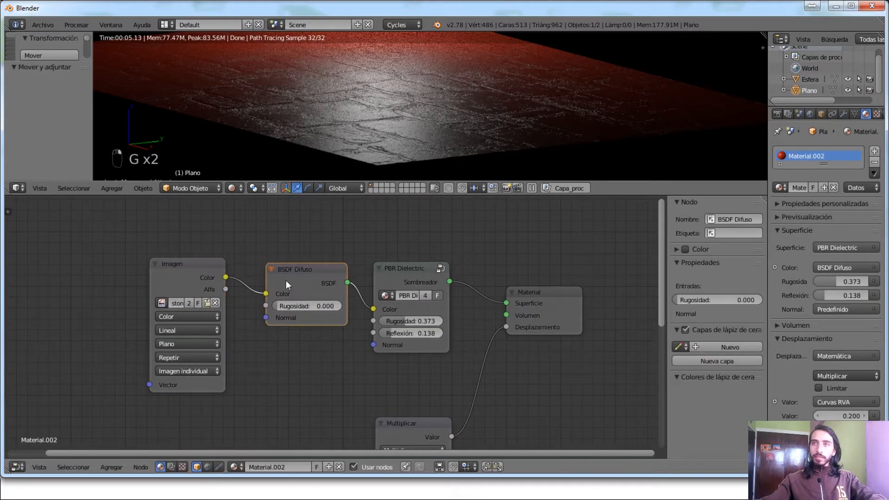
Step: Move the Imagen node farther from PBR Dielectric and place BSDF Difuso midway between the two
{"action": "middle_click_drag", "start_coordinate": [259, 264], "coordinate": [271, 284]}
{"action": "right_click", "coordinate": [198, 292]}
{"action": "key", "text": "g"}
{"action": "left_click", "coordinate": [142, 276]}
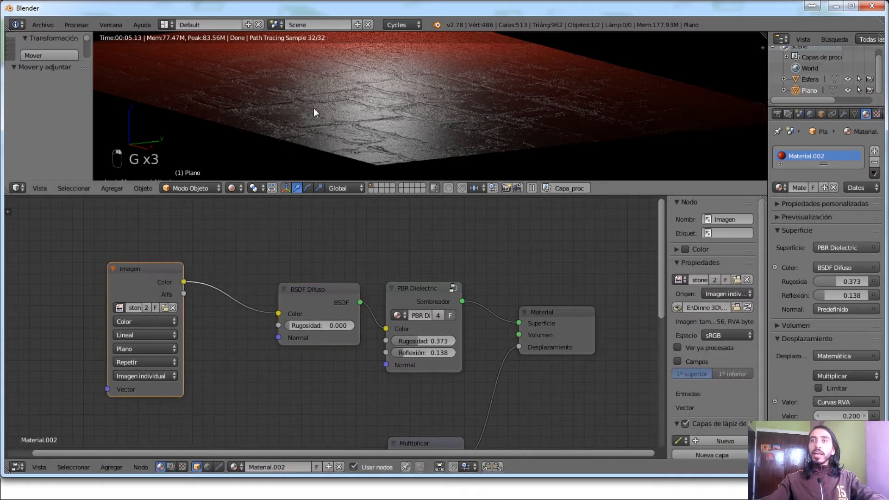
{"action": "middle_click_drag", "start_coordinate": [313, 108], "coordinate": [328, 121]}
{"action": "right_click", "coordinate": [324, 288]}
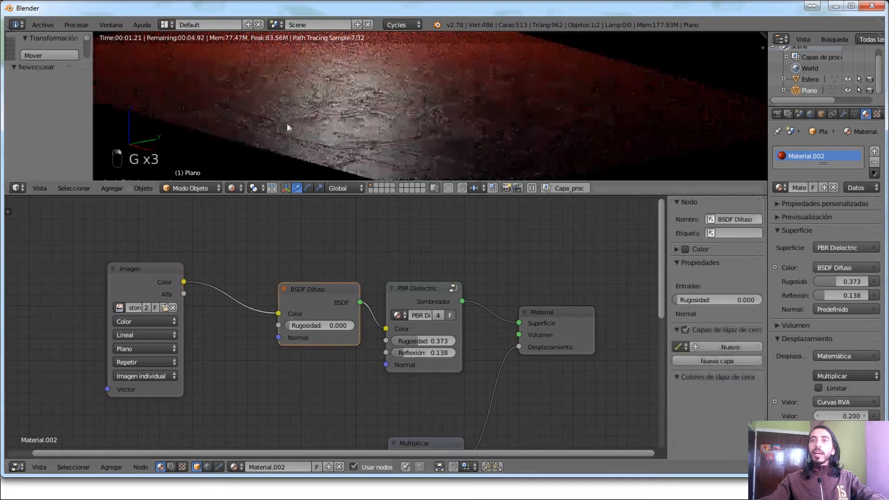
{"action": "key", "text": "g"}
{"action": "left_click", "coordinate": [276, 300]}
{"action": "right_click", "coordinate": [291, 299]}
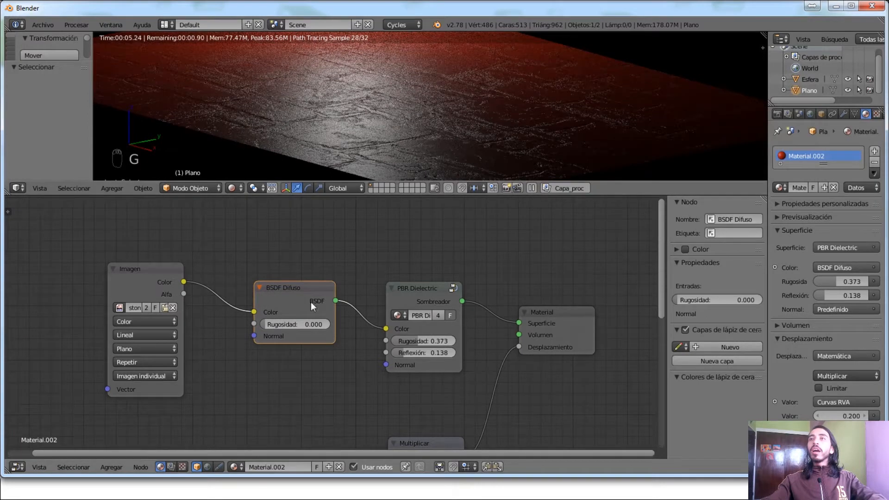
{"action": "right_click", "coordinate": [397, 295]}
{"action": "key", "text": "g"}
{"action": "right_click", "coordinate": [398, 269]}
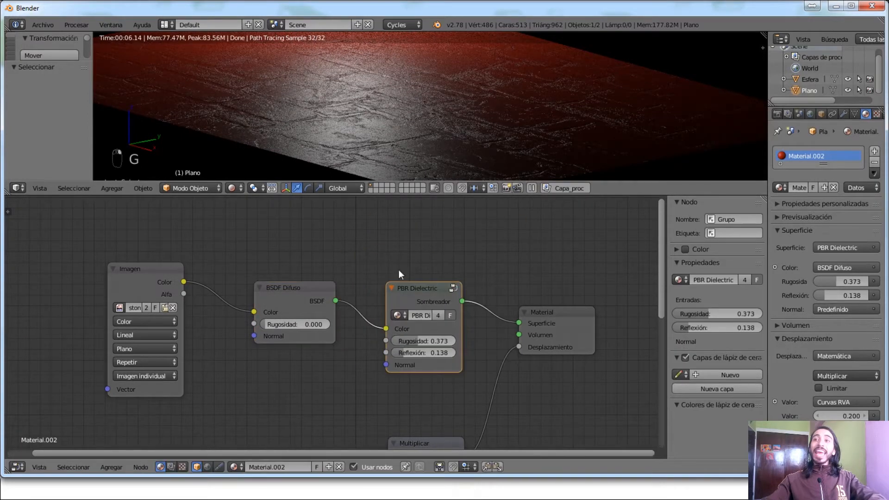
Step: Delete the BSDF Difuso node between Imagen and PBR Dielectric
{"action": "right_click", "coordinate": [256, 300]}
{"action": "key", "text": "g"}
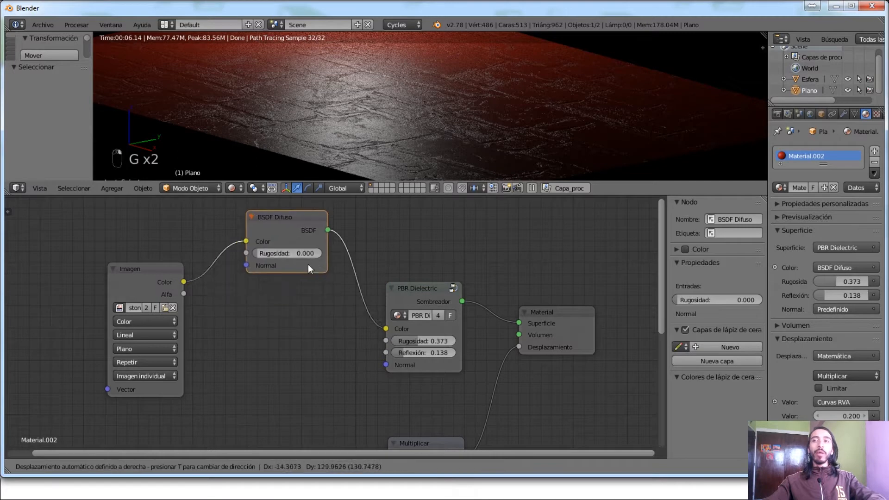
{"action": "right_click", "coordinate": [296, 327]}
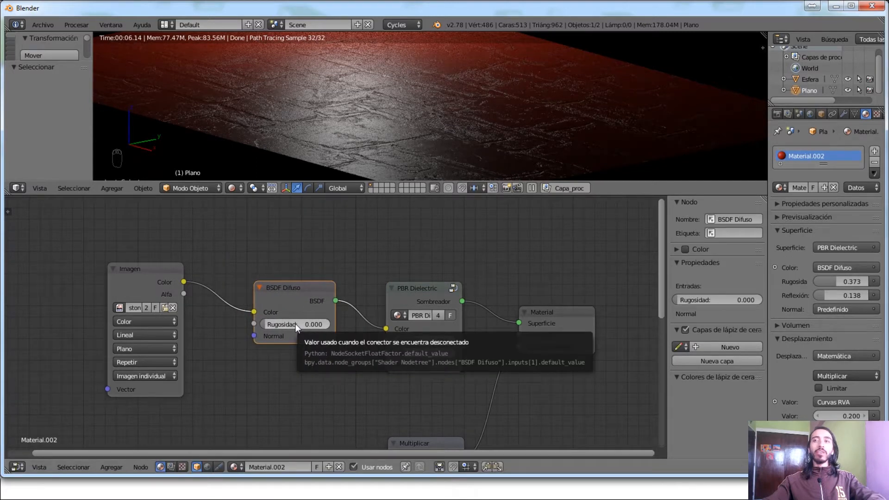
{"action": "key", "text": "Delete"}
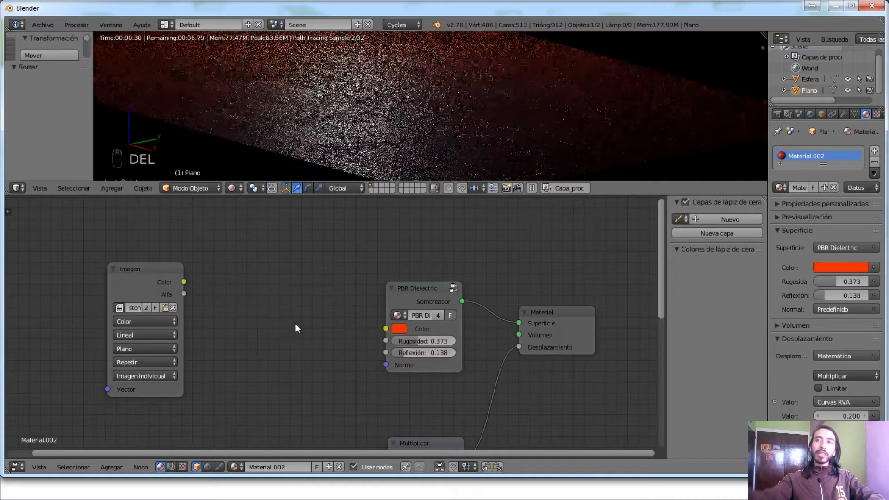
Step: Move the Imagen node closer to PBR Dielectric and link its Color output directly to the group's Color input
{"action": "right_click", "coordinate": [155, 293]}
{"action": "key", "text": "g"}
{"action": "left_click", "coordinate": [221, 298]}
{"action": "key", "text": "g"}
{"action": "left_click", "coordinate": [224, 286]}
{"action": "left_click_drag", "start_coordinate": [280, 281], "coordinate": [405, 299]}
{"action": "left_click_drag", "start_coordinate": [389, 331], "coordinate": [389, 331]}
{"action": "middle_click_drag", "start_coordinate": [416, 153], "coordinate": [430, 138]}
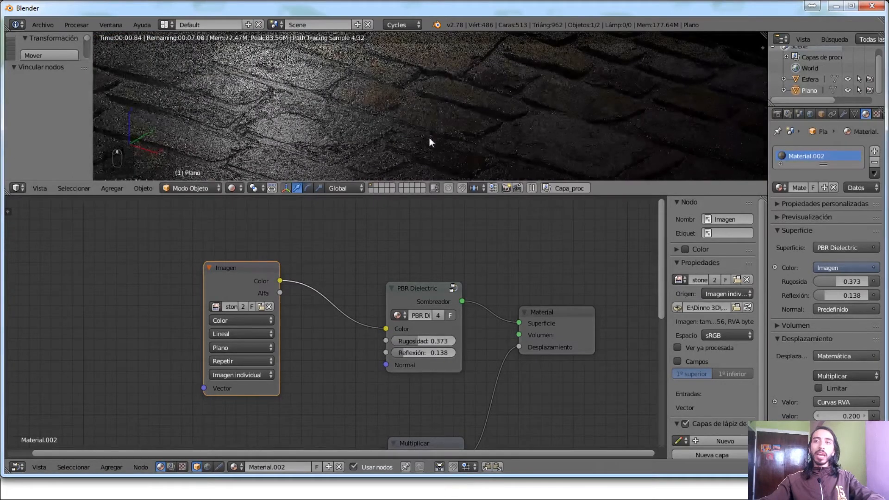
Step: Try a Rugosidad of 0.5 on the PBR Dielectric node and settle on 0.4
{"action": "scroll", "coordinate": [357, 276], "scroll_direction": "down", "scroll_amount": 1}
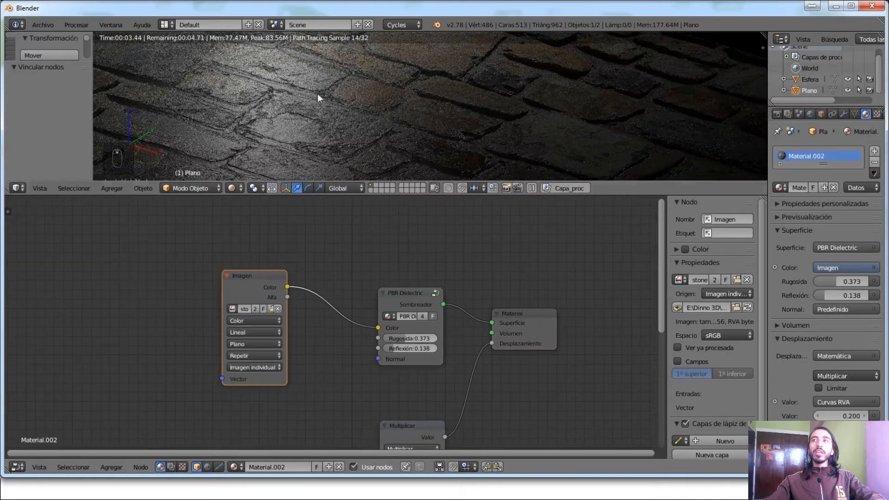
{"action": "scroll", "coordinate": [388, 360], "scroll_direction": "up", "scroll_amount": 1}
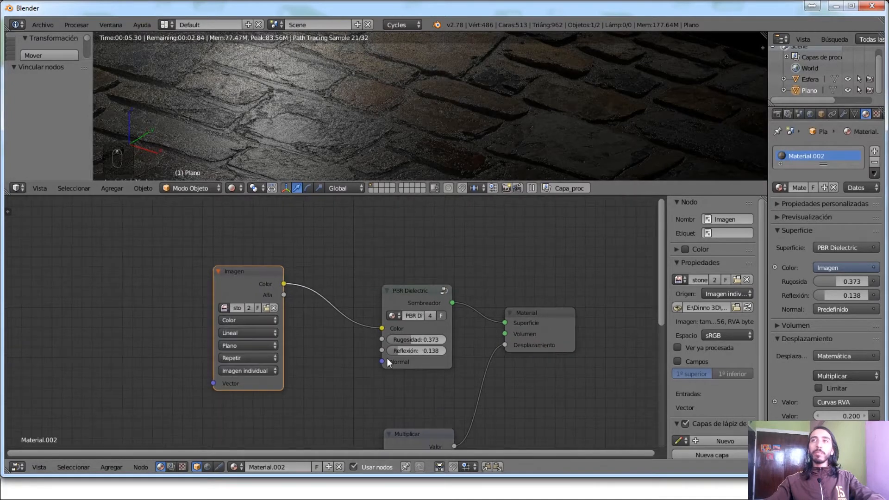
{"action": "scroll", "coordinate": [387, 358], "scroll_direction": "up", "scroll_amount": 1}
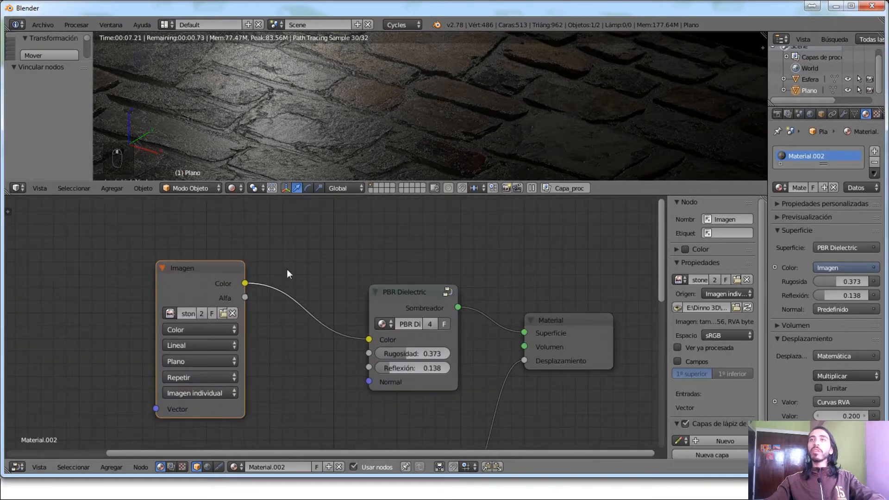
{"action": "left_click", "coordinate": [413, 352]}
{"action": "type", "text": "0.5"}
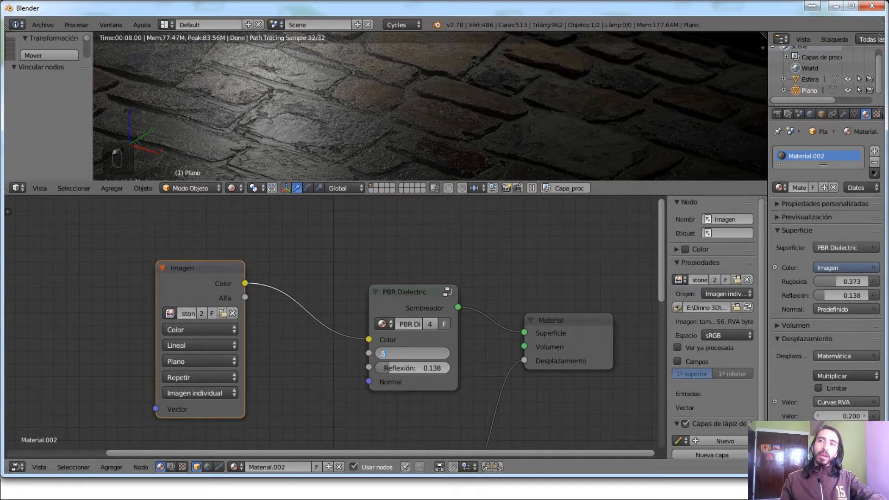
{"action": "key", "text": "Return"}
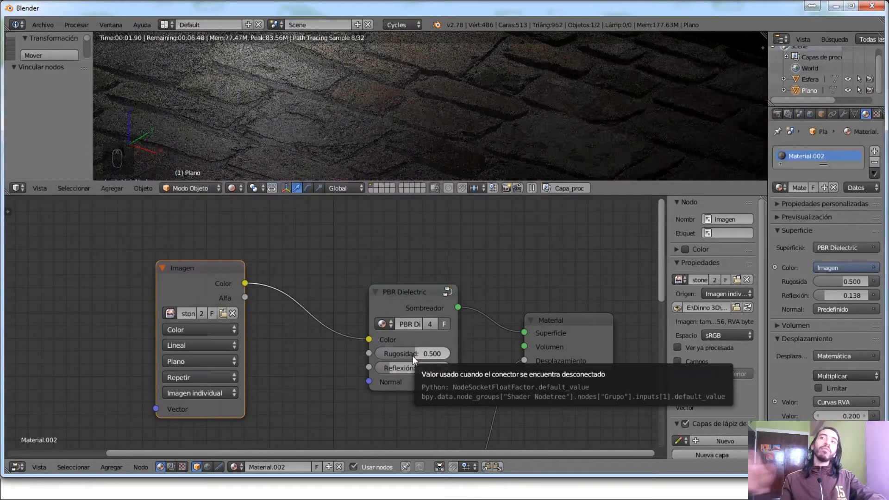
{"action": "left_click", "coordinate": [412, 355]}
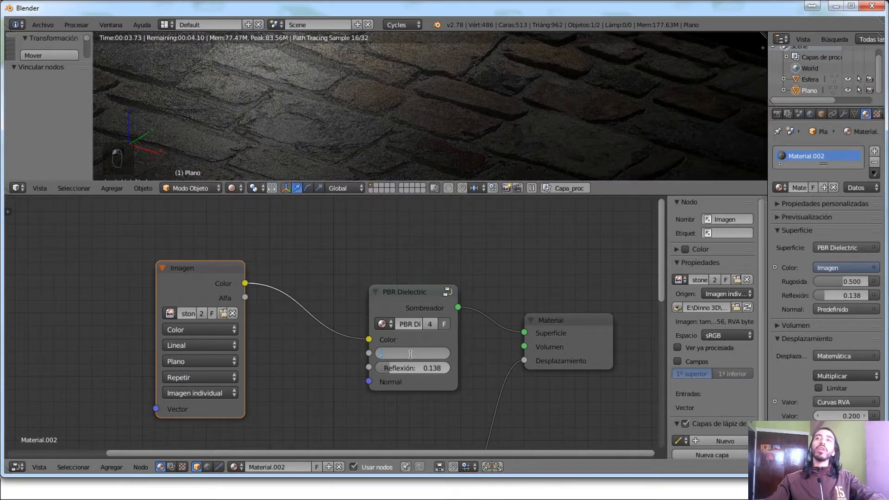
{"action": "key", "text": "Return"}
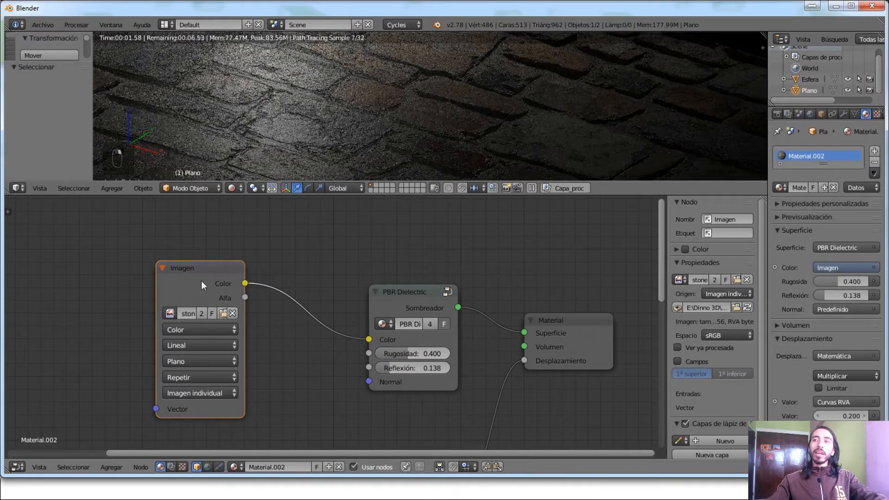
Step: Move the stone Imagen node up and away from PBR Dielectric to free space above the displacement nodes
{"action": "right_click", "coordinate": [200, 281]}
{"action": "key", "text": "g"}
{"action": "left_click", "coordinate": [163, 215]}
{"action": "middle_click_drag", "start_coordinate": [255, 336], "coordinate": [349, 372]}
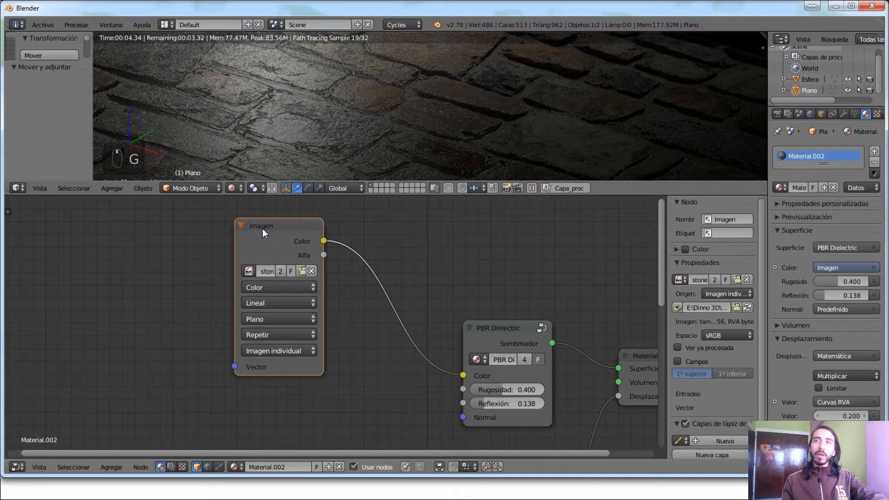
{"action": "key", "text": "g"}
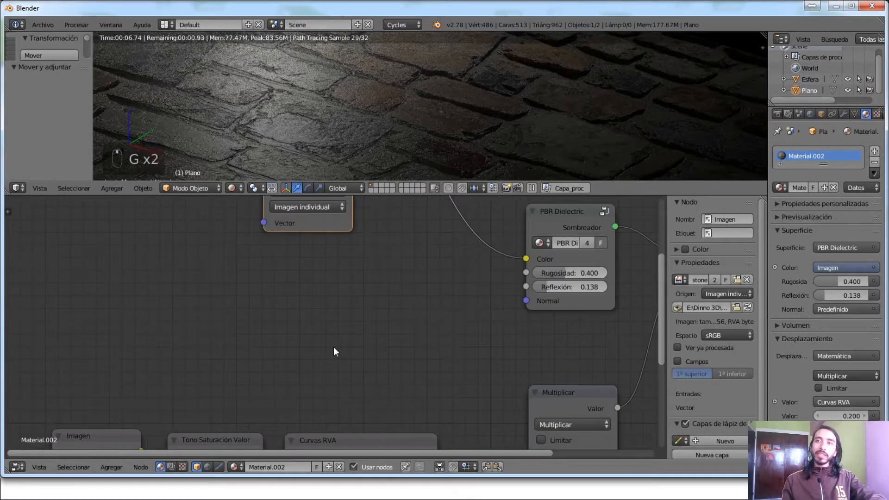
Step: Duplicate the Imagen, Tono Saturación Valor and Curvas RVA displacement nodes and place the copies above the originals
{"action": "scroll", "coordinate": [333, 347], "scroll_direction": "down", "scroll_amount": 2}
{"action": "middle_click_drag", "start_coordinate": [337, 373], "coordinate": [318, 105]}
{"action": "middle_click_drag", "start_coordinate": [182, 326], "coordinate": [255, 306]}
{"action": "right_click", "coordinate": [295, 383]}
{"action": "right_click", "coordinate": [194, 389], "text": "shift"}
{"action": "right_click", "coordinate": [353, 392], "text": "shift"}
{"action": "key", "text": "shift+d"}
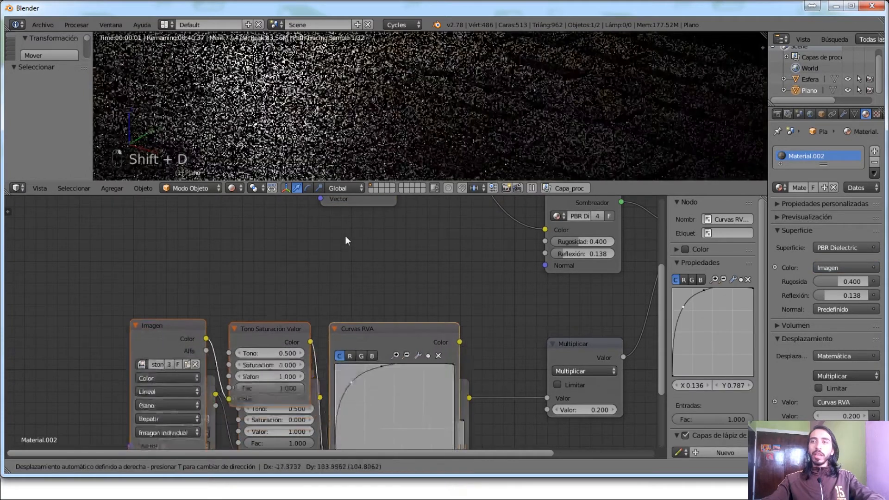
{"action": "left_click", "coordinate": [352, 413]}
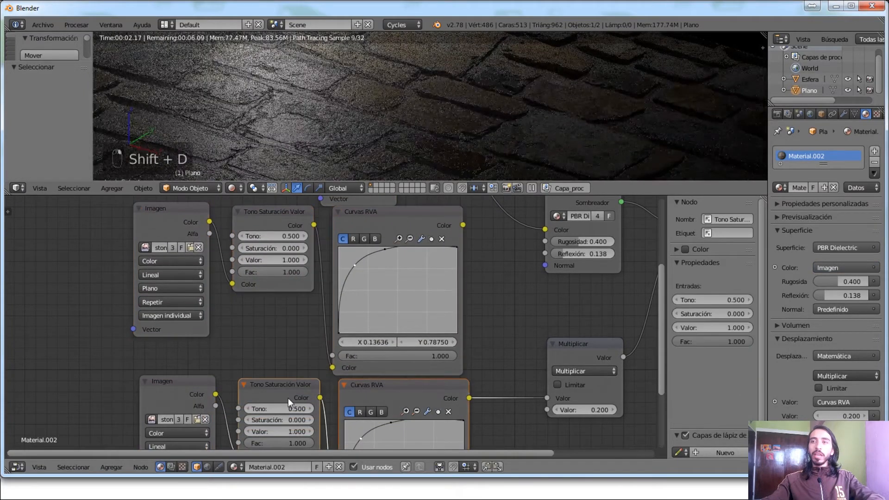
Step: Move the original displacement nodes down and lower the duplicated chain into the space beside PBR Dielectric
{"action": "key", "text": "g"}
{"action": "left_click", "coordinate": [248, 439]}
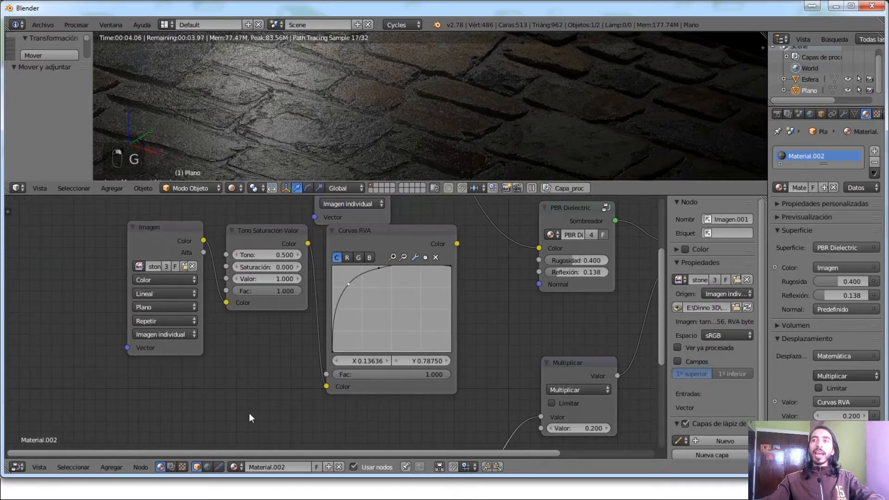
{"action": "right_click", "coordinate": [405, 248], "text": "shift"}
{"action": "key", "text": "g"}
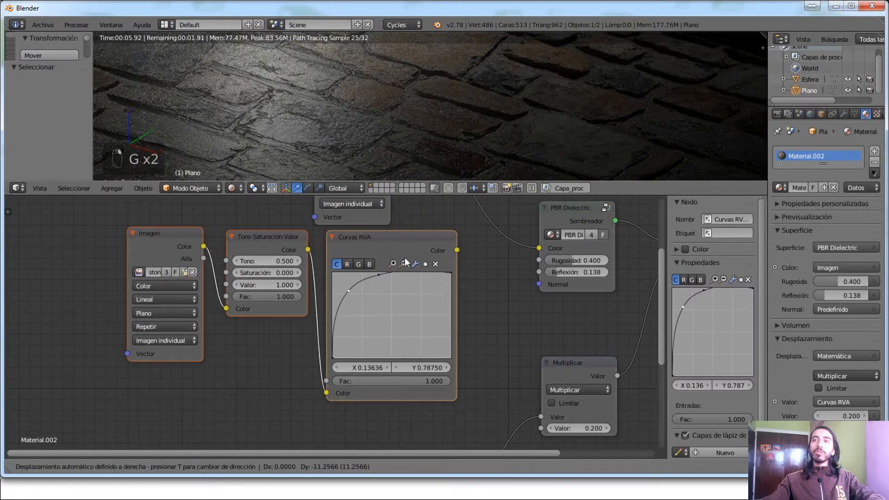
{"action": "left_click", "coordinate": [399, 270]}
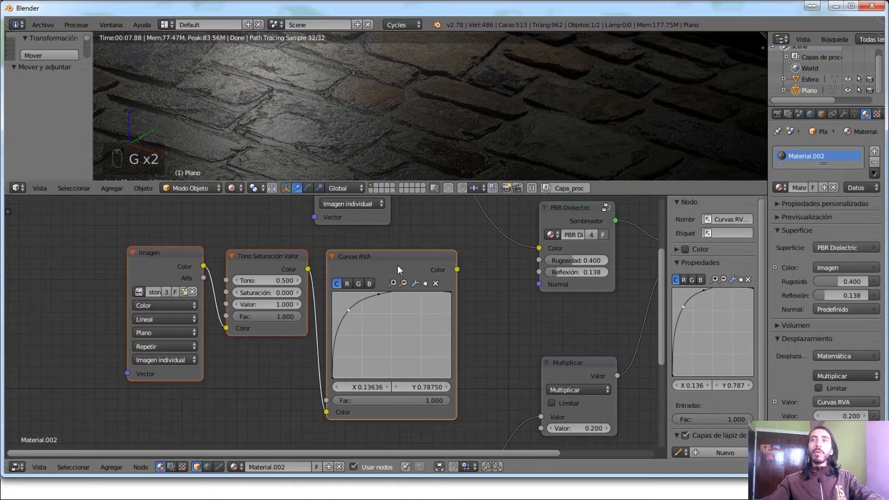
Step: Preview the duplicated Curvas RVA output on the plane and reposition the original three displacement nodes below the copies
{"action": "middle_click_drag", "start_coordinate": [399, 260], "coordinate": [371, 251]}
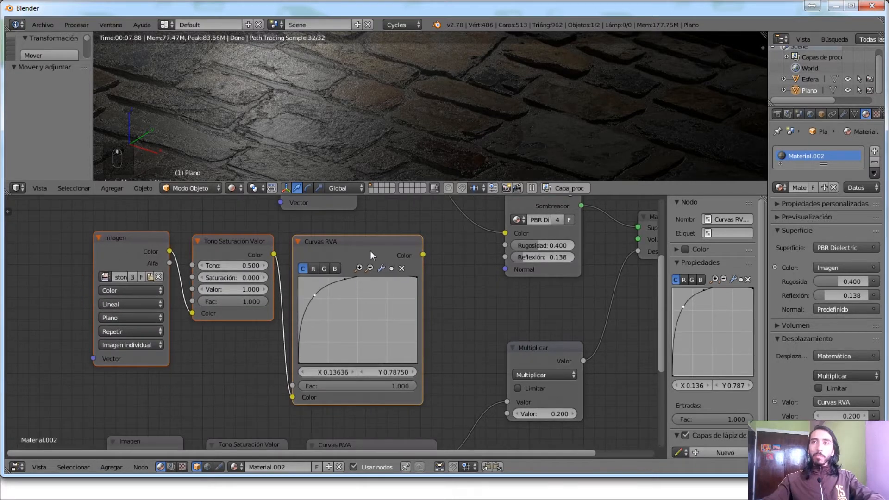
{"action": "left_click", "coordinate": [370, 250], "text": "ctrl+shift"}
{"action": "scroll", "coordinate": [441, 133], "scroll_direction": "down", "scroll_amount": 5}
{"action": "middle_click_drag", "start_coordinate": [368, 299], "coordinate": [370, 194]}
{"action": "scroll", "coordinate": [372, 302], "scroll_direction": "down", "scroll_amount": 2}
{"action": "right_click", "coordinate": [337, 326]}
{"action": "right_click", "coordinate": [268, 332], "text": "shift"}
{"action": "right_click", "coordinate": [174, 330], "text": "shift"}
{"action": "key", "text": "g"}
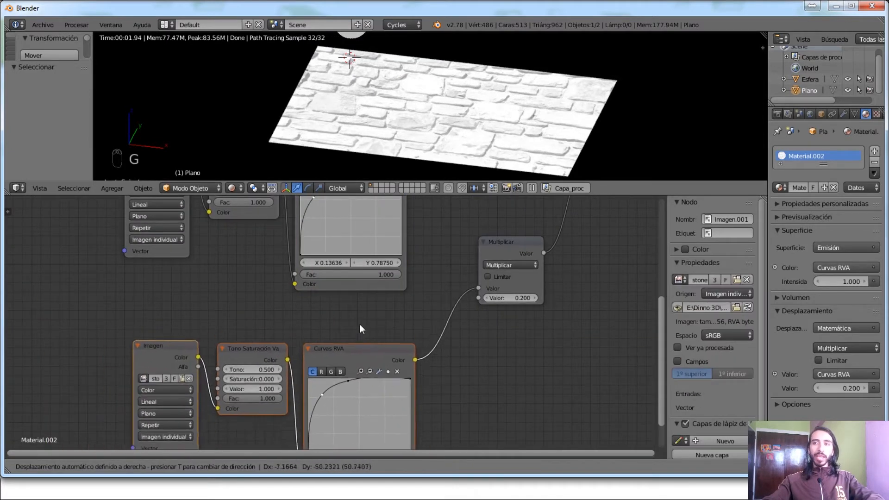
{"action": "left_click", "coordinate": [362, 292]}
{"action": "middle_click_drag", "start_coordinate": [366, 294], "coordinate": [364, 384]}
{"action": "right_click", "coordinate": [323, 244]}
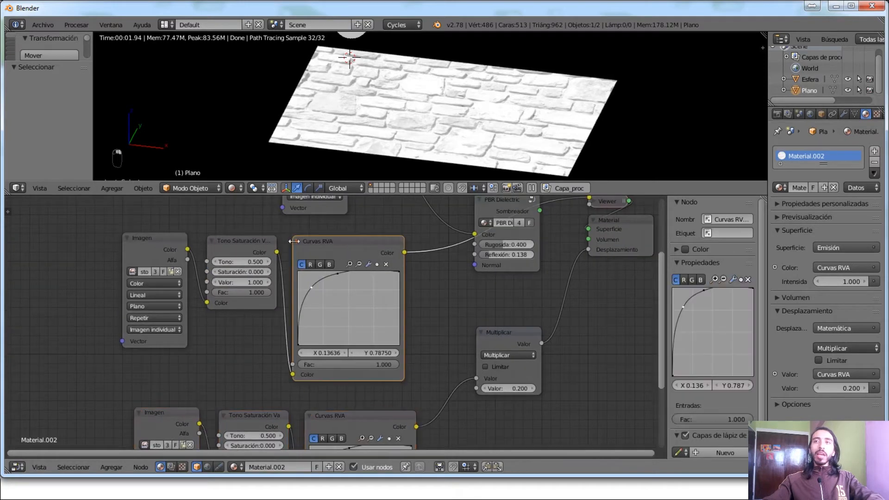
{"action": "key", "text": "g"}
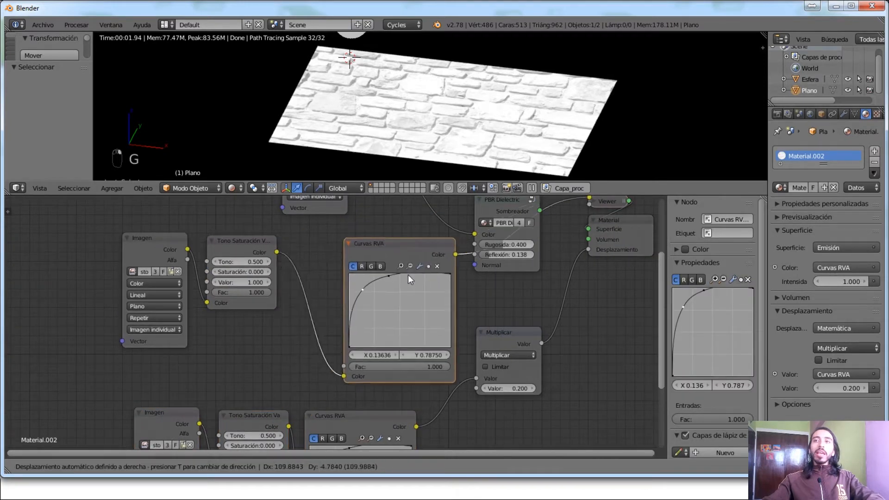
{"action": "right_click", "coordinate": [342, 273]}
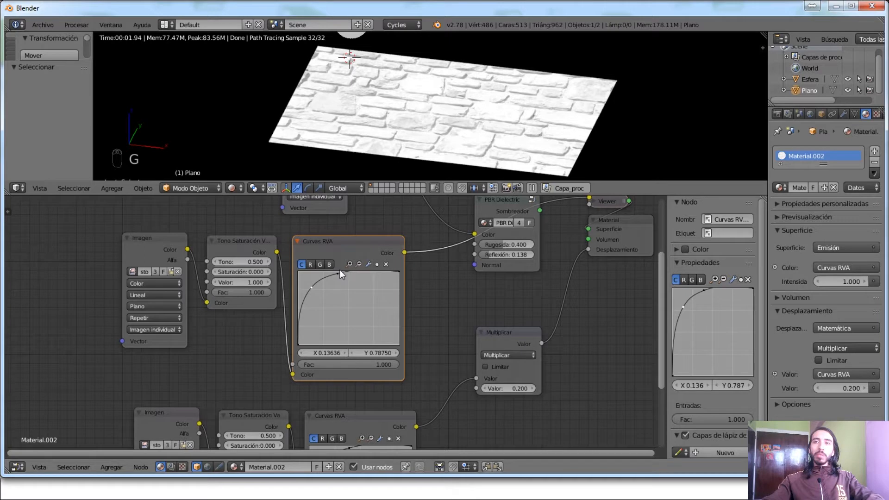
Step: Delete the upper point of the duplicated Curvas RVA curve and set the remaining inner point to X 0.04545, Y 0.95
{"action": "scroll", "coordinate": [403, 278], "scroll_direction": "up", "scroll_amount": 2}
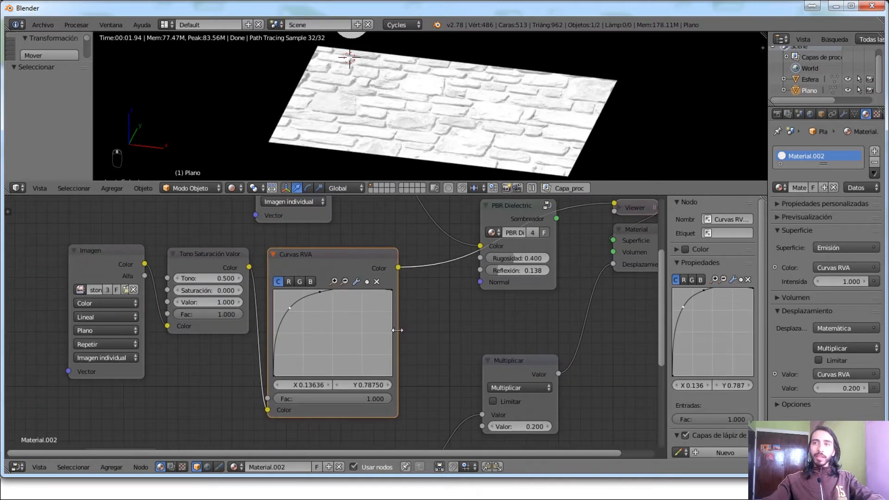
{"action": "scroll", "coordinate": [397, 330], "scroll_direction": "up", "scroll_amount": 1}
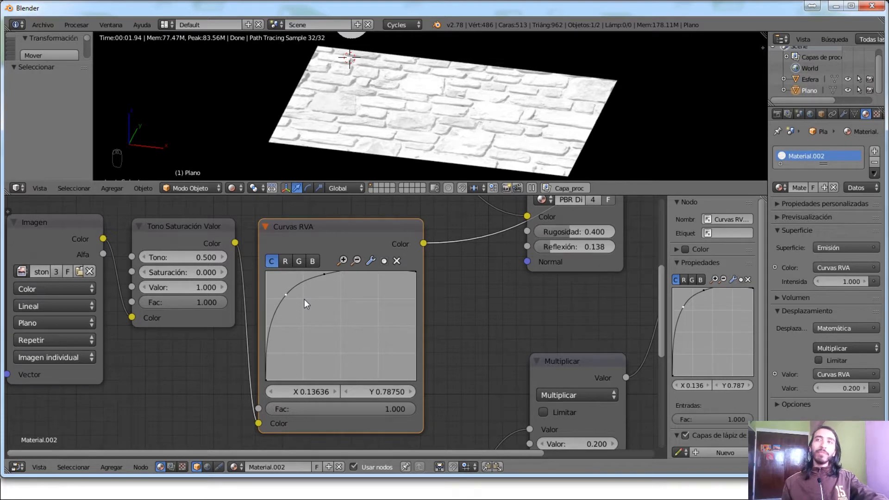
{"action": "left_click", "coordinate": [324, 275]}
{"action": "left_click", "coordinate": [397, 261]}
{"action": "left_click_drag", "start_coordinate": [285, 296], "coordinate": [274, 280]}
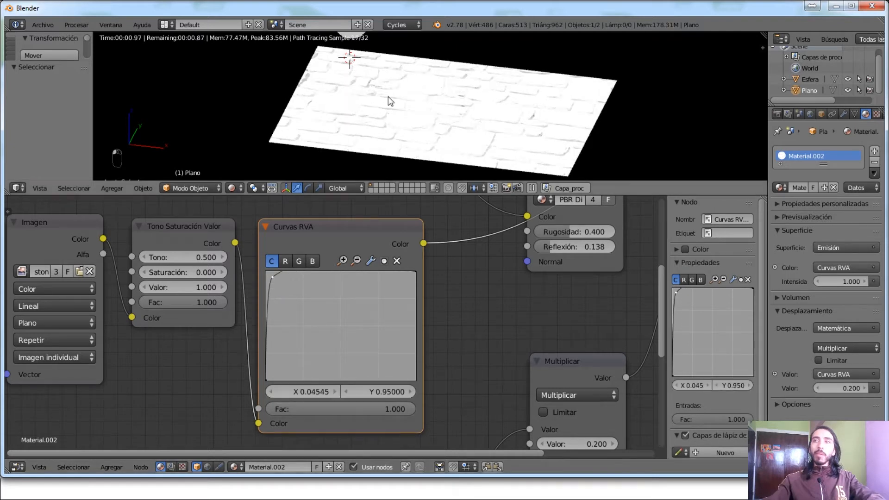
Step: Examine the previewed black-and-white stone map up close, checking the dark joints between the stones
{"action": "scroll", "coordinate": [388, 98], "scroll_direction": "up", "scroll_amount": 4}
{"action": "middle_click_drag", "start_coordinate": [388, 98], "coordinate": [359, 137]}
{"action": "scroll", "coordinate": [357, 131], "scroll_direction": "up", "scroll_amount": 5}
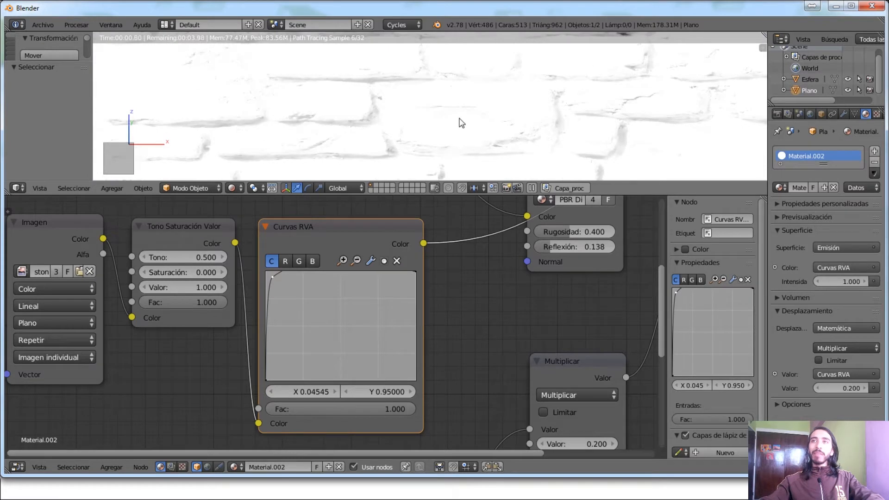
{"action": "middle_click_drag", "start_coordinate": [513, 105], "coordinate": [550, 117], "text": "shift"}
{"action": "scroll", "coordinate": [404, 149], "scroll_direction": "up", "scroll_amount": 6}
{"action": "middle_click_drag", "start_coordinate": [403, 151], "coordinate": [578, 97], "text": "shift"}
{"action": "middle_click_drag", "start_coordinate": [384, 66], "coordinate": [373, 77], "text": "shift"}
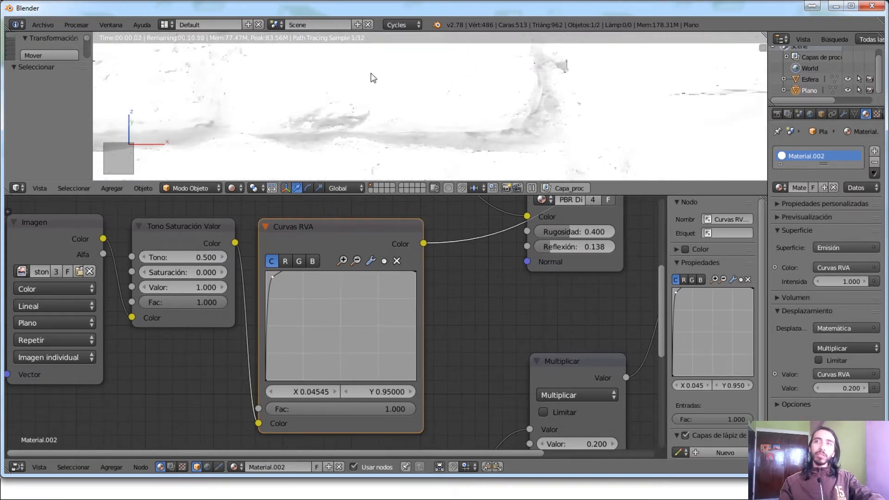
{"action": "scroll", "coordinate": [454, 301], "scroll_direction": "down", "scroll_amount": 3}
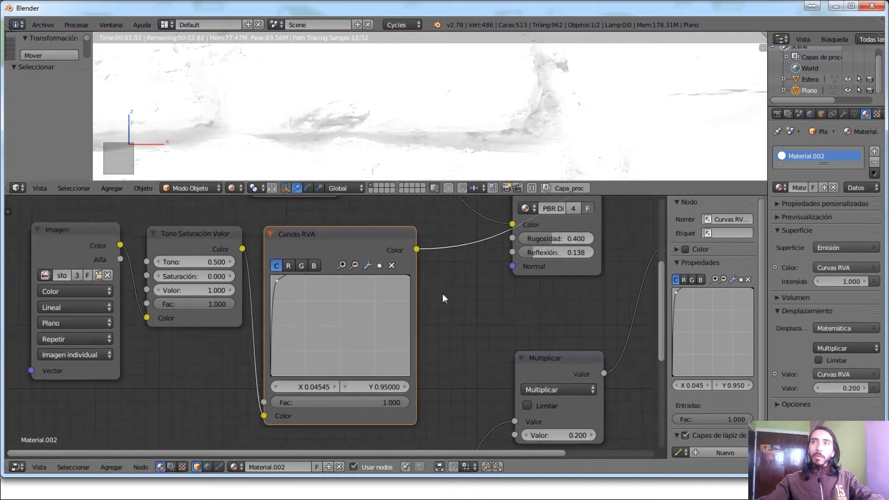
Step: Return the surface output to PBR Dielectric and link the duplicated Curvas RVA Color output to its Rugosidad input
{"action": "scroll", "coordinate": [460, 309], "scroll_direction": "down", "scroll_amount": 1}
{"action": "middle_click_drag", "start_coordinate": [427, 348], "coordinate": [413, 351]}
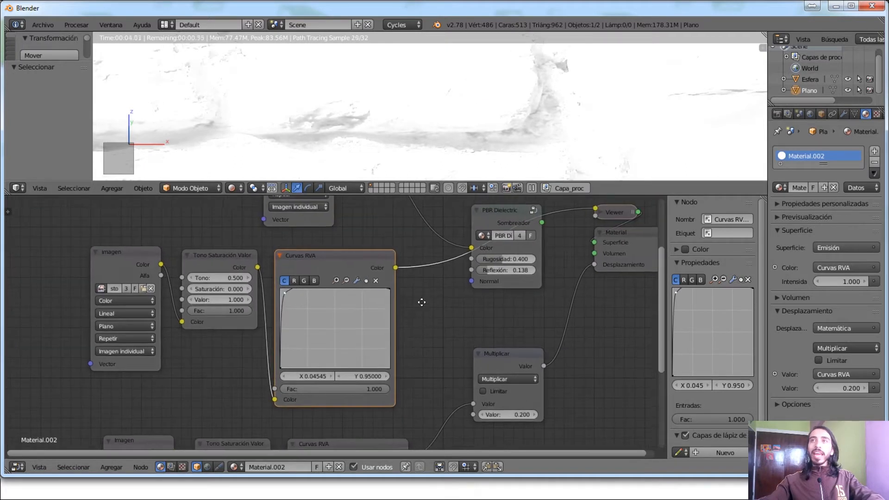
{"action": "middle_click_drag", "start_coordinate": [421, 301], "coordinate": [397, 351]}
{"action": "left_click", "coordinate": [483, 260], "text": "ctrl+shift"}
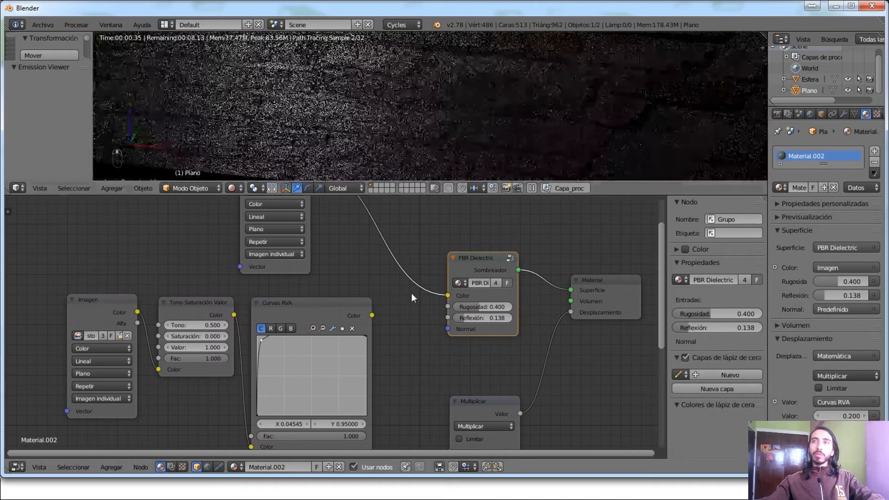
{"action": "left_click_drag", "start_coordinate": [372, 316], "coordinate": [448, 307]}
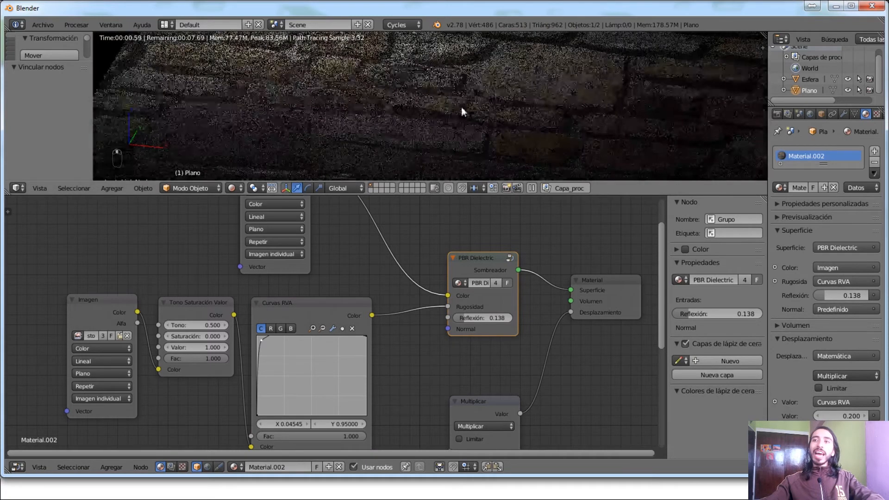
Step: Reshape the roughness curve with one inner point at X 0.17727, Y 0.7 and a second one near X 0.8, Y 0.7
{"action": "middle_click_drag", "start_coordinate": [493, 115], "coordinate": [434, 141]}
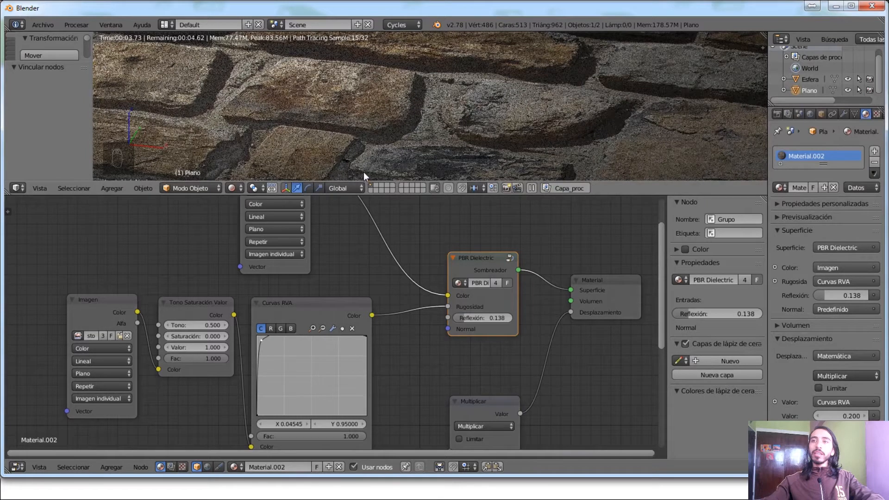
{"action": "middle_click_drag", "start_coordinate": [273, 227], "coordinate": [276, 206]}
{"action": "scroll", "coordinate": [333, 138], "scroll_direction": "down", "scroll_amount": 4}
{"action": "mouse_move", "coordinate": [333, 138]}
{"action": "middle_mouse_down"}
{"action": "mouse_move", "coordinate": [326, 125]}
{"action": "mouse_move", "coordinate": [320, 139]}
{"action": "middle_mouse_up"}
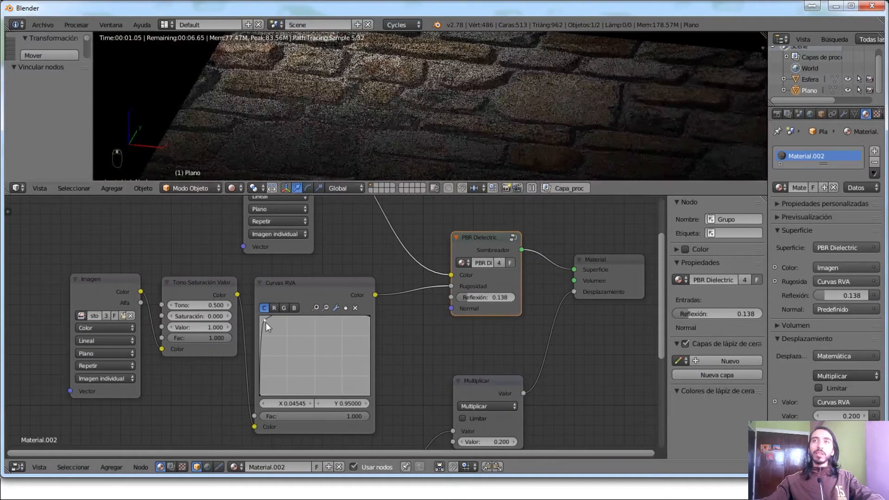
{"action": "left_click_drag", "start_coordinate": [275, 330], "coordinate": [296, 336]}
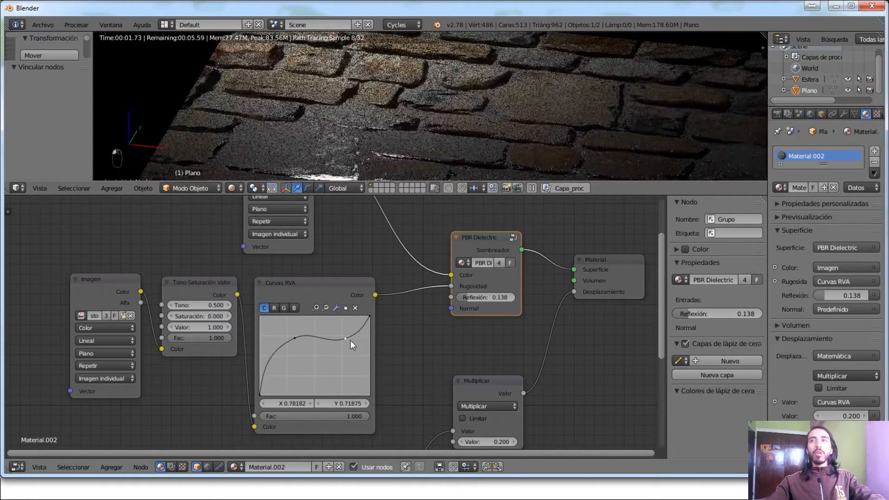
{"action": "left_click_drag", "start_coordinate": [350, 340], "coordinate": [354, 342]}
{"action": "mouse_move", "coordinate": [293, 338]}
{"action": "left_mouse_down"}
{"action": "mouse_move", "coordinate": [279, 363]}
{"action": "mouse_move", "coordinate": [279, 338]}
{"action": "left_mouse_up"}
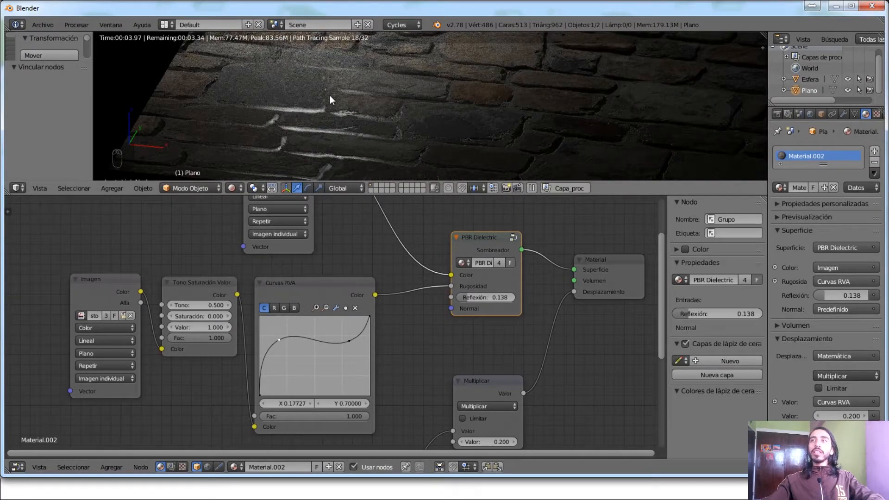
Step: Shift the duplicated roughness nodes away from PBR Dielectric and insert an Invertir node between Curvas RVA and the Rugosidad input
{"action": "right_click", "coordinate": [309, 289]}
{"action": "right_click", "coordinate": [200, 290], "text": "shift"}
{"action": "right_click", "coordinate": [109, 294], "text": "shift"}
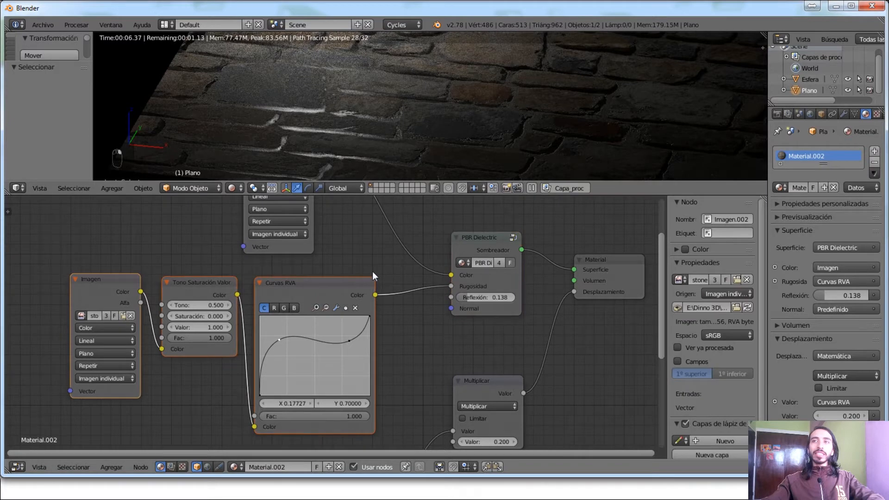
{"action": "key", "text": "g"}
{"action": "key", "text": "shift+a"}
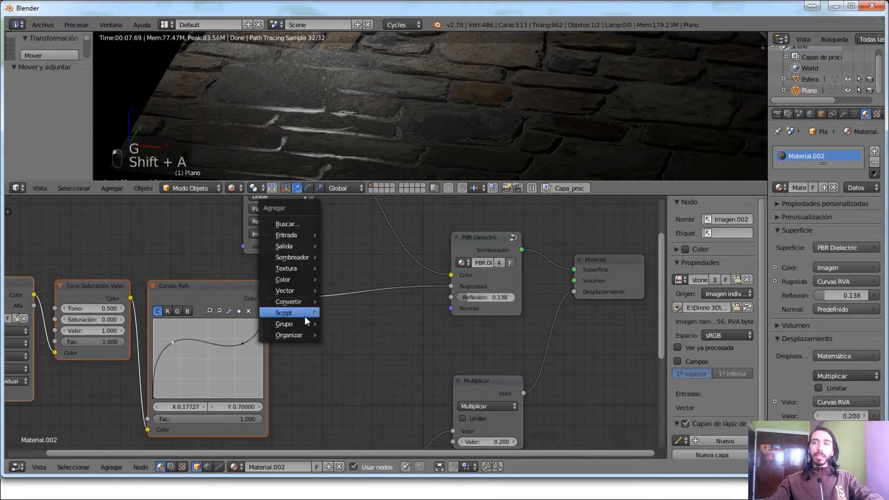
{"action": "mouse_move", "coordinate": [297, 280]}
{"action": "left_click", "coordinate": [380, 315]}
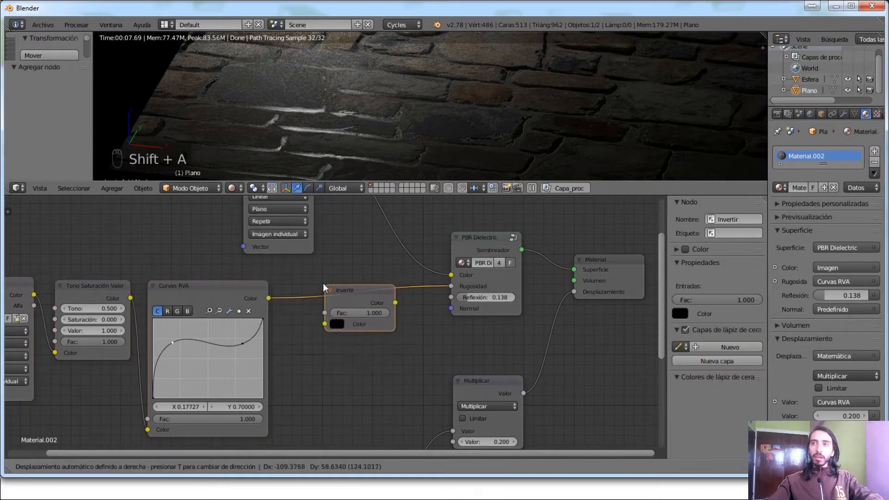
{"action": "left_click", "coordinate": [311, 281]}
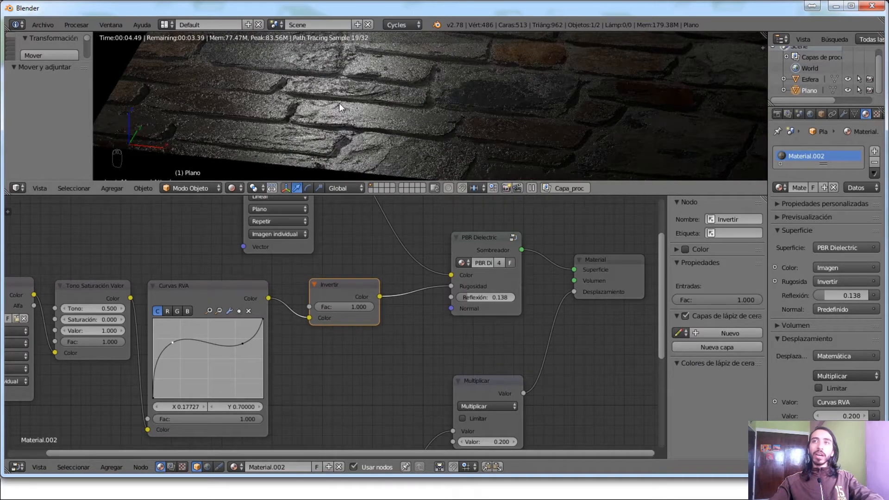
Step: Move the first inner point of the roughness curve to X 0.26364, Y 0.575 and check the highlights on the stones
{"action": "mouse_move", "coordinate": [172, 343]}
{"action": "left_mouse_down"}
{"action": "mouse_move", "coordinate": [189, 362]}
{"action": "mouse_move", "coordinate": [182, 352]}
{"action": "left_mouse_up"}
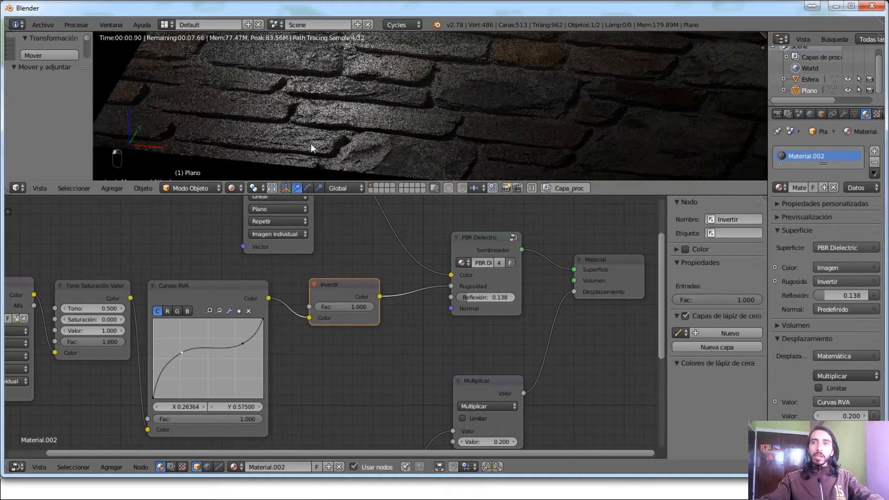
{"action": "scroll", "coordinate": [360, 134], "scroll_direction": "down", "scroll_amount": 4}
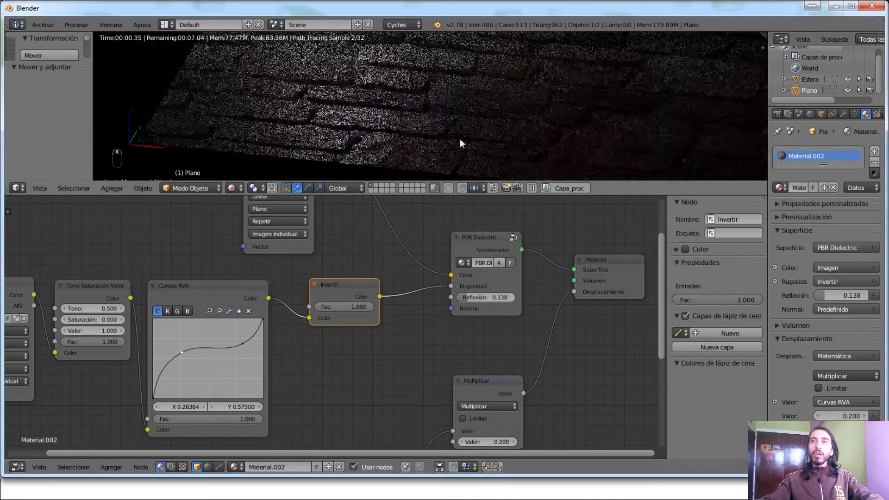
{"action": "scroll", "coordinate": [506, 128], "scroll_direction": "up", "scroll_amount": 1}
{"action": "middle_click_drag", "start_coordinate": [505, 122], "coordinate": [354, 135], "text": "shift"}
{"action": "scroll", "coordinate": [340, 127], "scroll_direction": "up", "scroll_amount": 2}
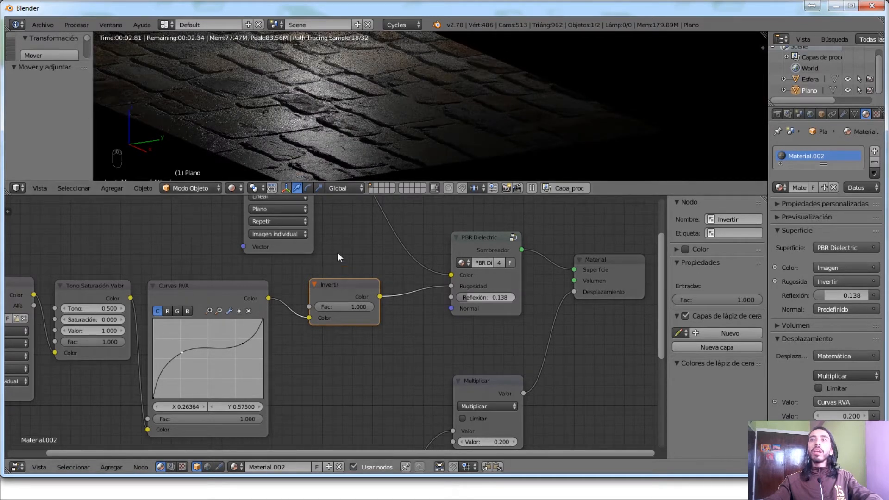
{"action": "scroll", "coordinate": [338, 251], "scroll_direction": "down", "scroll_amount": 1}
{"action": "middle_click_drag", "start_coordinate": [349, 385], "coordinate": [439, 286]}
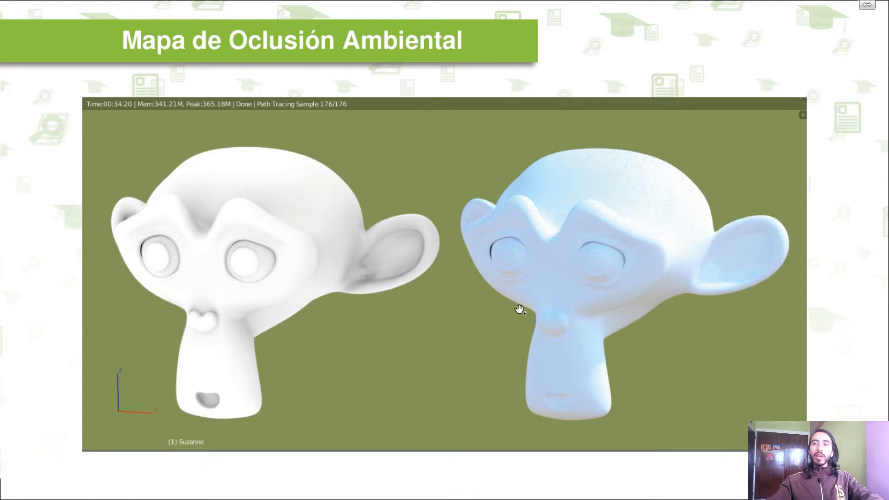
{"action": "key", "text": "Right"}
{"action": "key", "text": "Right"}
{"action": "key", "text": "Right"}
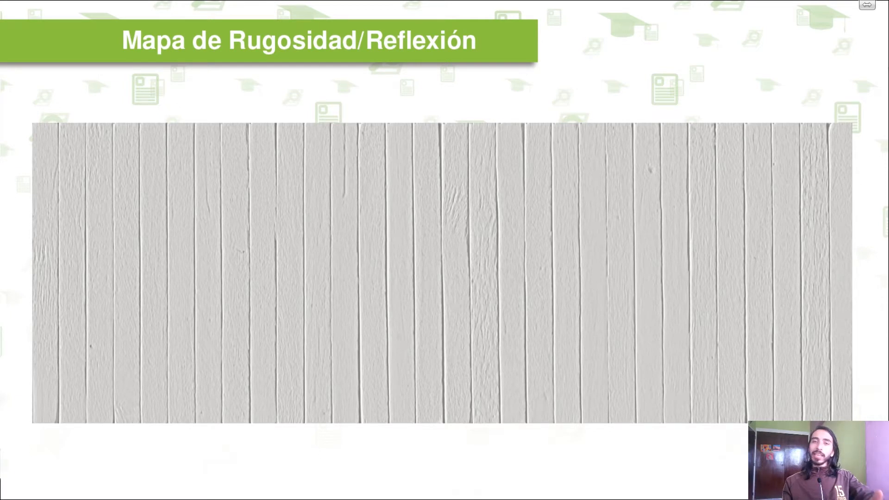
{"action": "key", "text": "Left"}
{"action": "key", "text": "Left"}
{"action": "key", "text": "Left"}
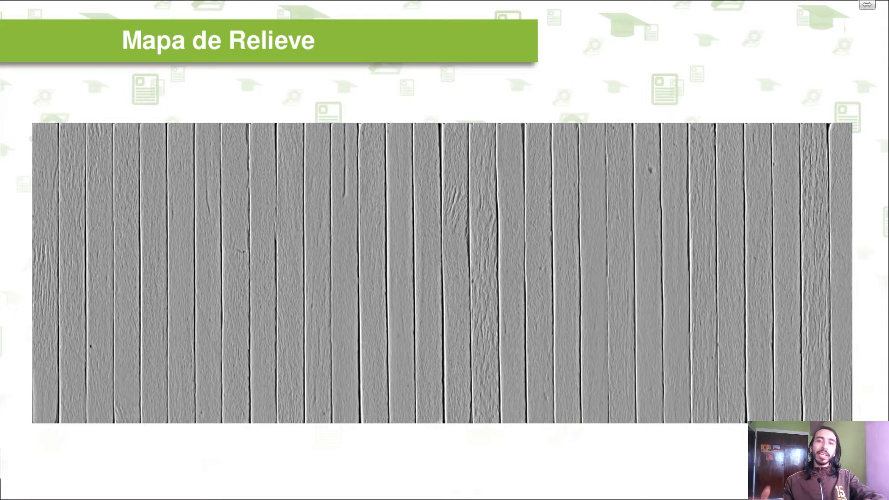
{"action": "key", "text": "Right"}
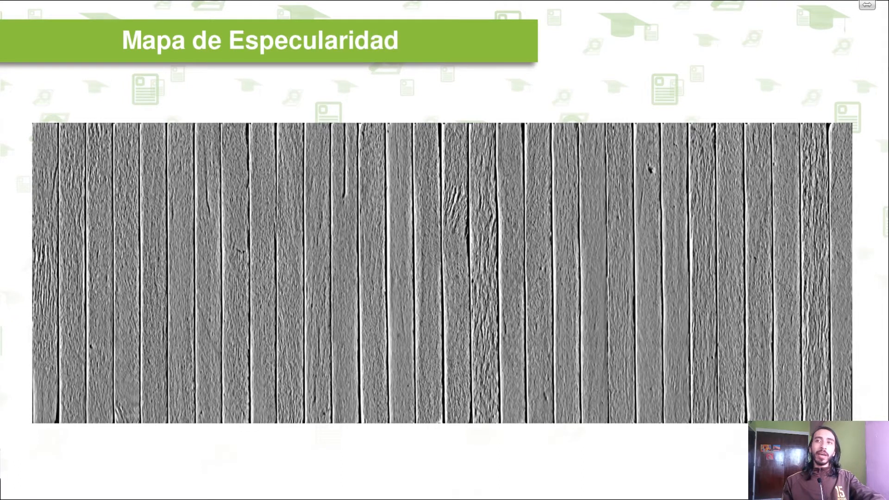
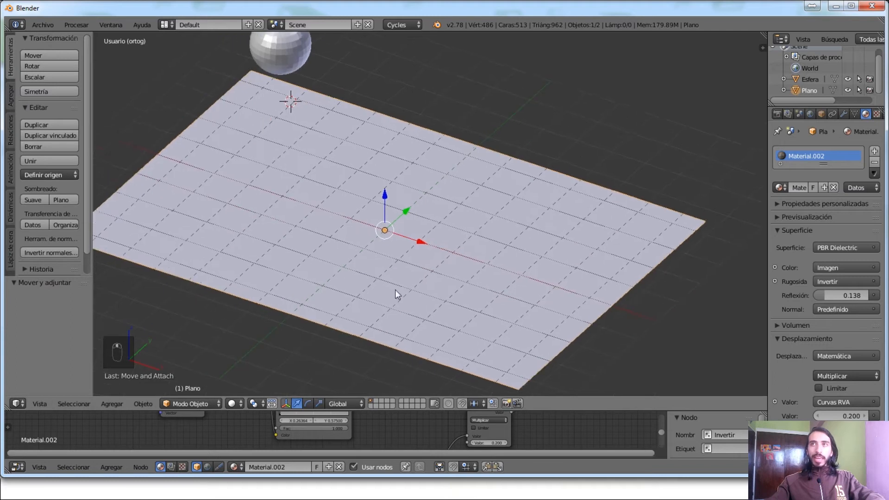
Step: Select the emissive sphere, return the selection to the stone plane and frame both objects in the 3D view
{"action": "right_click", "coordinate": [276, 70]}
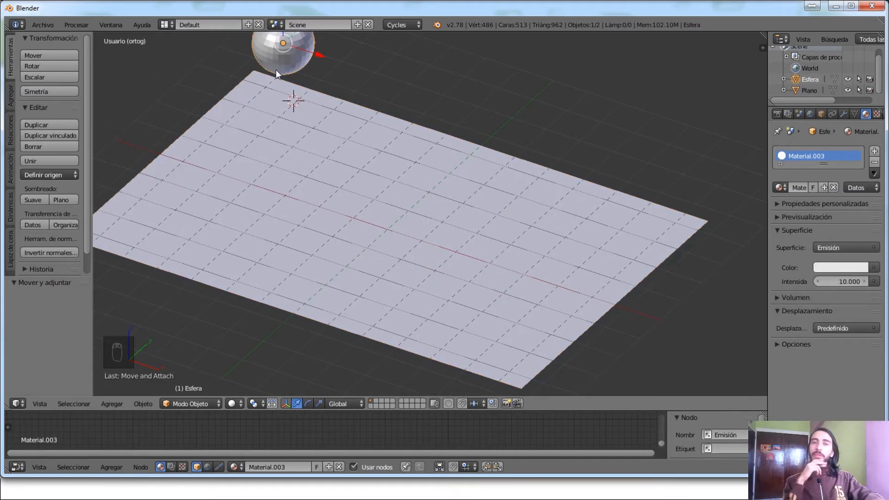
{"action": "scroll", "coordinate": [303, 201], "scroll_direction": "down", "scroll_amount": 3}
{"action": "right_click_drag", "start_coordinate": [312, 205], "coordinate": [316, 245]}
{"action": "right_click", "coordinate": [324, 247]}
{"action": "mouse_move", "coordinate": [339, 249]}
{"action": "middle_mouse_down", "text": "shift"}
{"action": "mouse_move", "coordinate": [338, 236]}
{"action": "mouse_move", "coordinate": [333, 255]}
{"action": "mouse_move", "coordinate": [352, 238]}
{"action": "mouse_move", "coordinate": [335, 254]}
{"action": "middle_mouse_up", "text": "shift"}
{"action": "scroll", "coordinate": [335, 251], "scroll_direction": "up", "scroll_amount": 2}
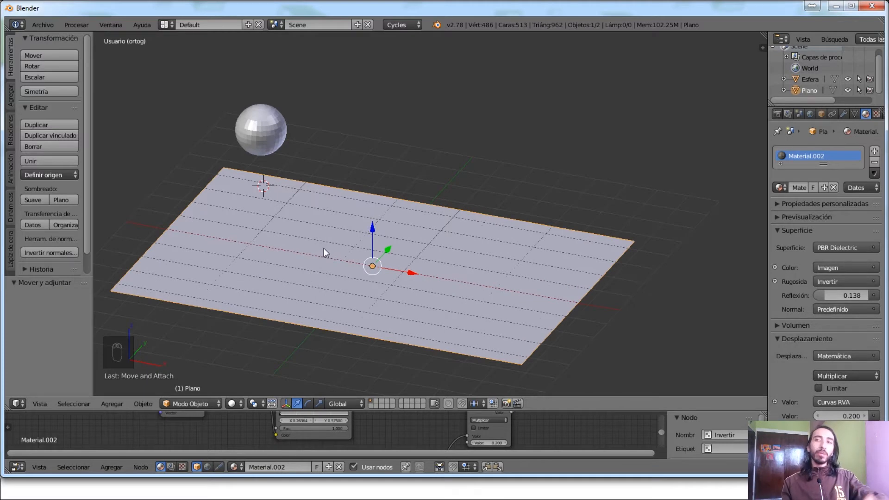
{"action": "middle_click_drag", "start_coordinate": [467, 250], "coordinate": [552, 223], "text": "shift"}
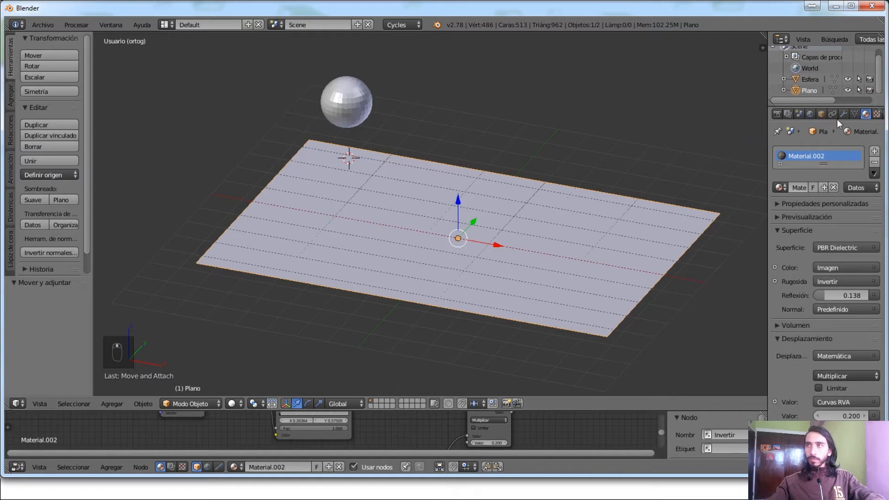
Step: Add a Displace (Desplazar) modifier to the plane
{"action": "left_click", "coordinate": [841, 115]}
{"action": "left_click", "coordinate": [807, 151]}
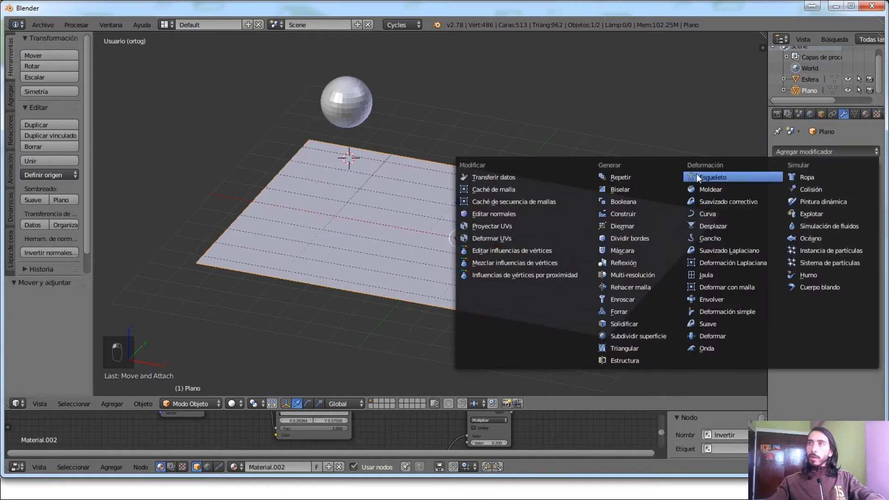
{"action": "left_click", "coordinate": [737, 226]}
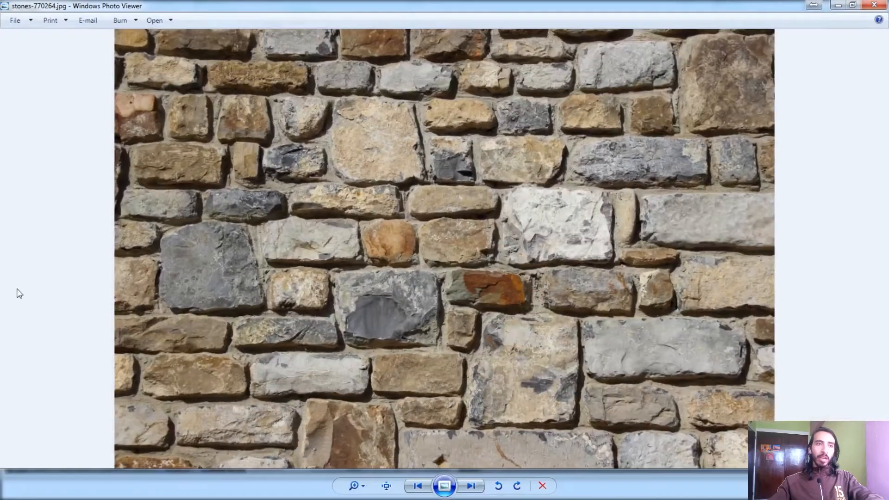
Step: Compare the stone photo with its displacement map stones-770264-DISP.jpg in Windows Photo Viewer and return to the plane in Blender
{"action": "key", "text": "Right"}
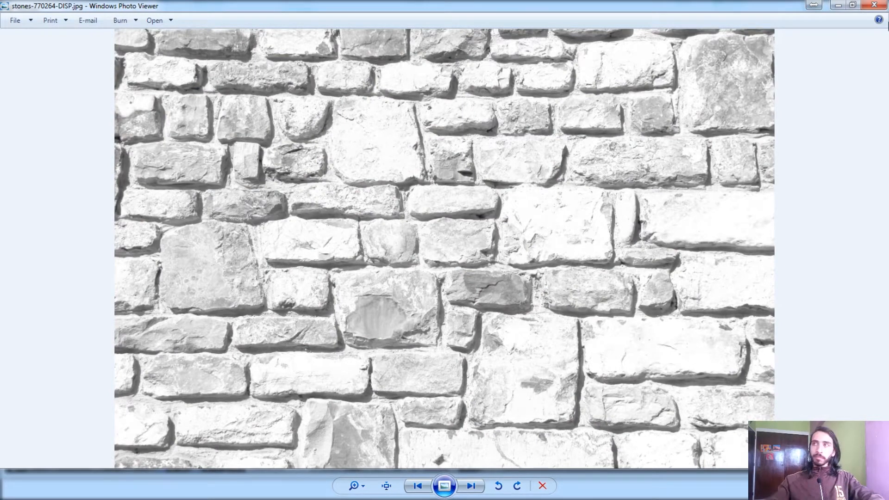
{"action": "key", "text": "alt+F4"}
{"action": "middle_click_drag", "start_coordinate": [431, 232], "coordinate": [559, 270]}
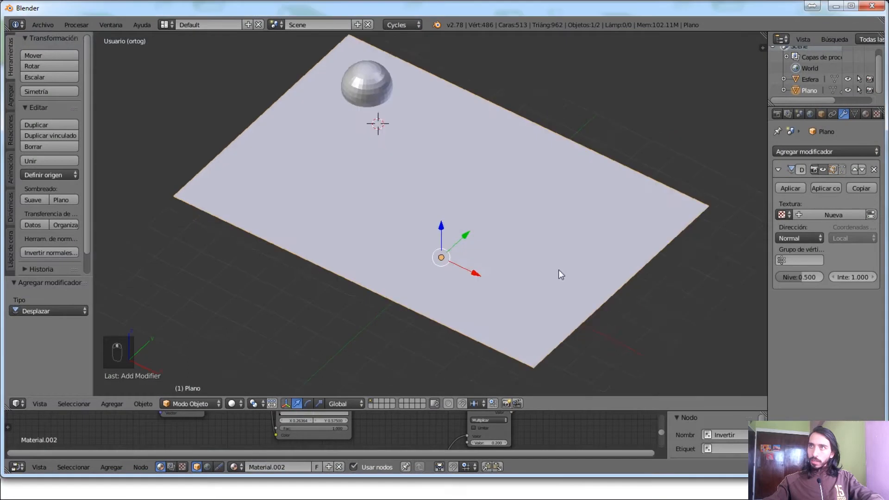
{"action": "middle_click_drag", "start_coordinate": [568, 213], "coordinate": [536, 234], "text": "shift"}
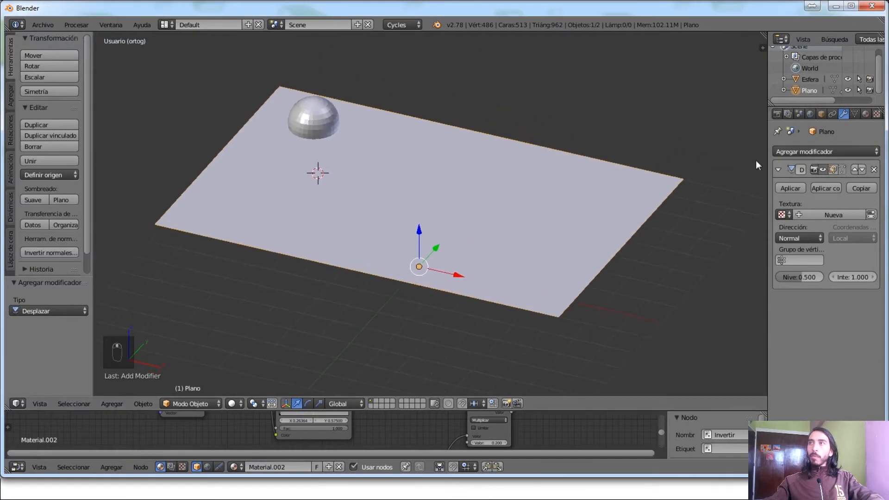
Step: Create a new texture for the plane's Displace modifier and open that texture's settings
{"action": "left_click", "coordinate": [778, 169]}
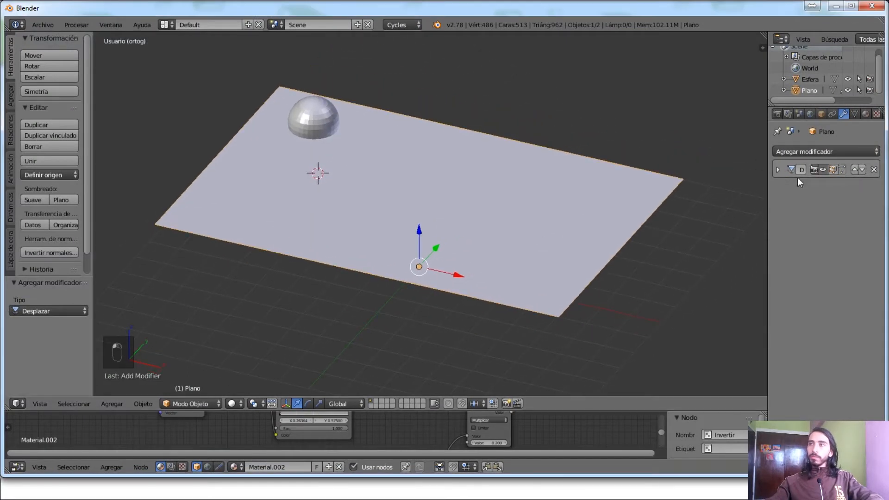
{"action": "left_click", "coordinate": [777, 169]}
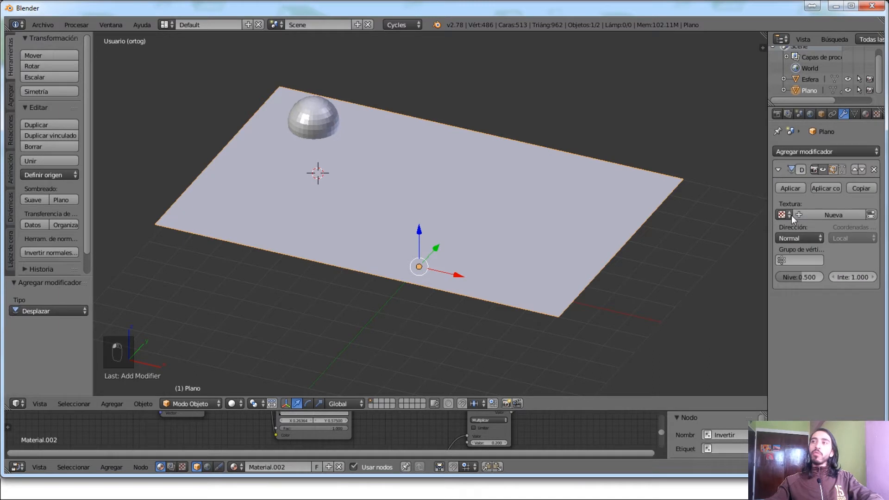
{"action": "left_click", "coordinate": [822, 216]}
{"action": "scroll", "coordinate": [834, 116], "scroll_direction": "down", "scroll_amount": 2}
{"action": "scroll", "coordinate": [832, 119], "scroll_direction": "down", "scroll_amount": 1}
{"action": "left_click", "coordinate": [832, 115]}
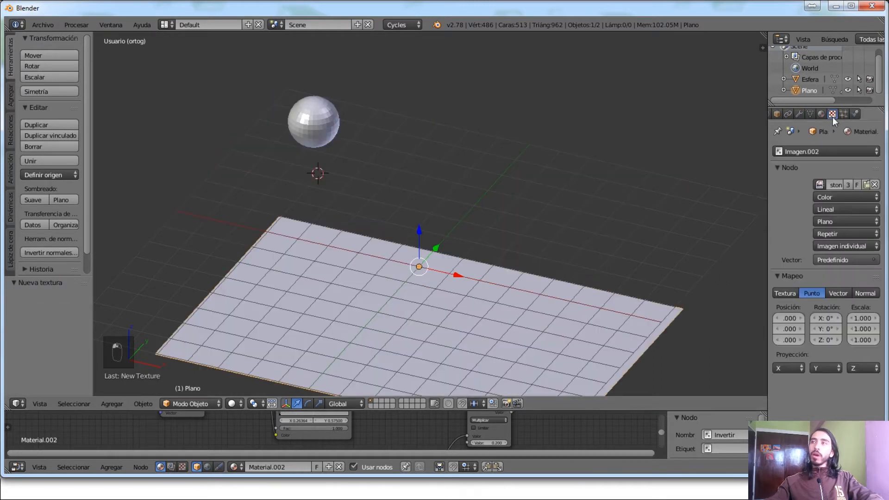
{"action": "left_click", "coordinate": [807, 150]}
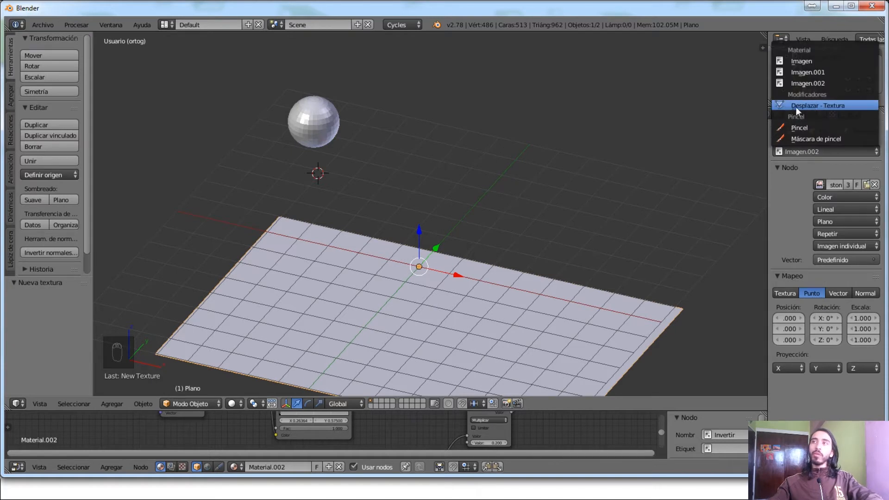
{"action": "left_click", "coordinate": [819, 107]}
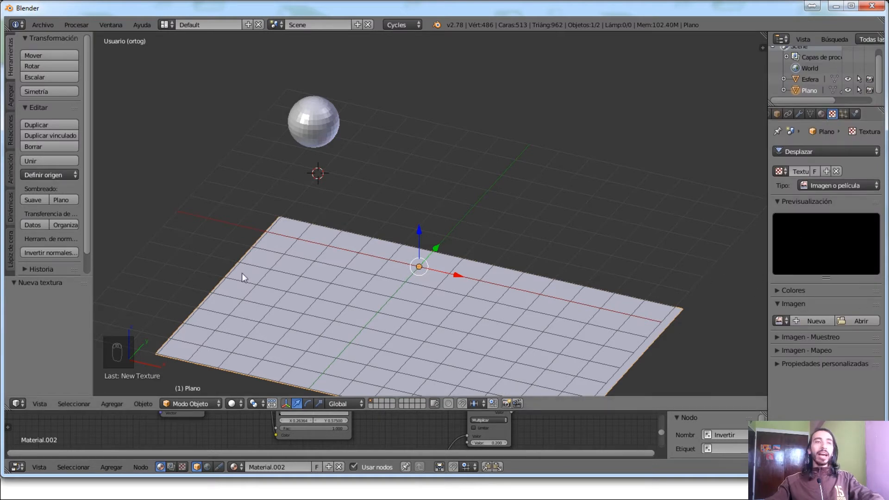
Step: Load stones-770264-DISP.jpg from E:\Dinno 3D\1. Cursos\Curso de Creación de Materiales en Cycles\Clase 4 - Texturizado\Texturas as the displacement texture's image
{"action": "left_click", "coordinate": [876, 322]}
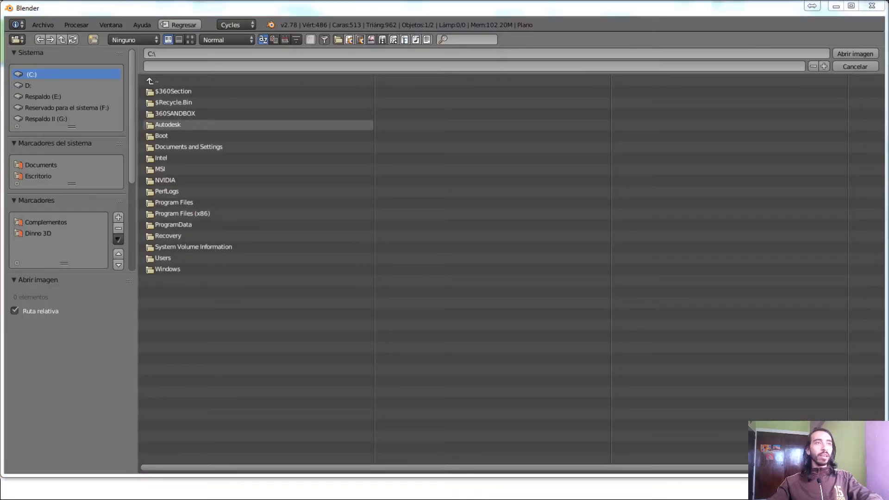
{"action": "left_click", "coordinate": [221, 55]}
{"action": "type", "text": "E:\\Dinno 3D\\1. Cursos\\Curso de Creación de Materiales en Cycles\\Clase 4 - Texturizado\\Texturas"}
{"action": "key", "text": "Return"}
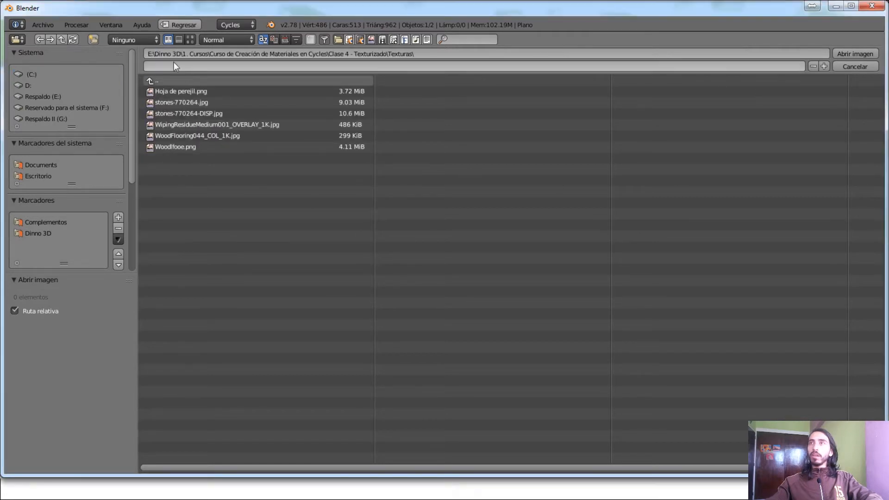
{"action": "left_click", "coordinate": [190, 39]}
{"action": "double_click", "coordinate": [428, 116]}
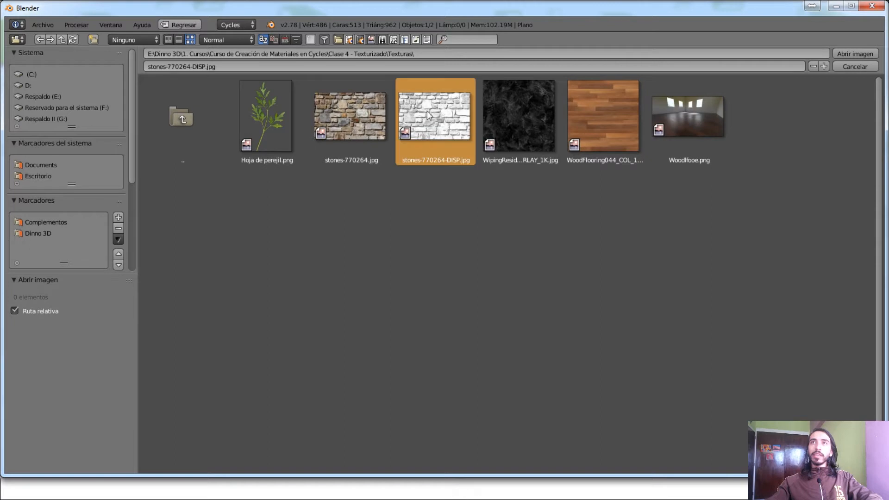
{"action": "middle_click_drag", "start_coordinate": [423, 279], "coordinate": [447, 218]}
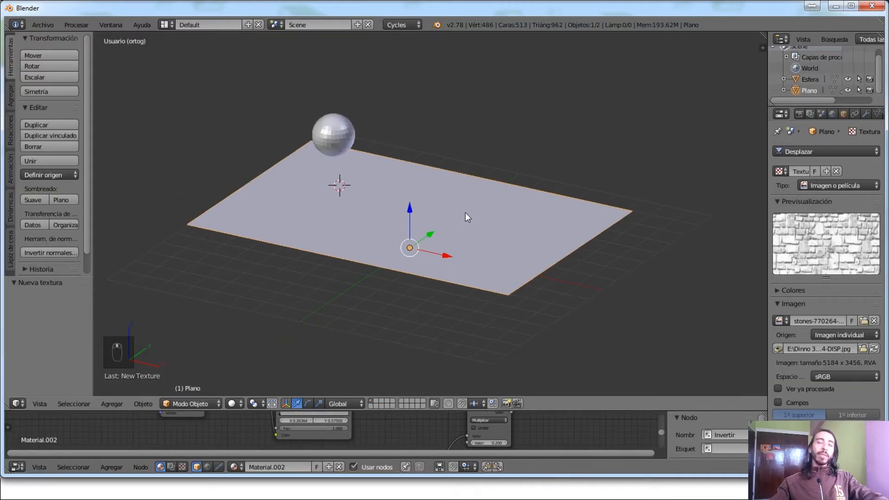
{"action": "left_click", "coordinate": [778, 202]}
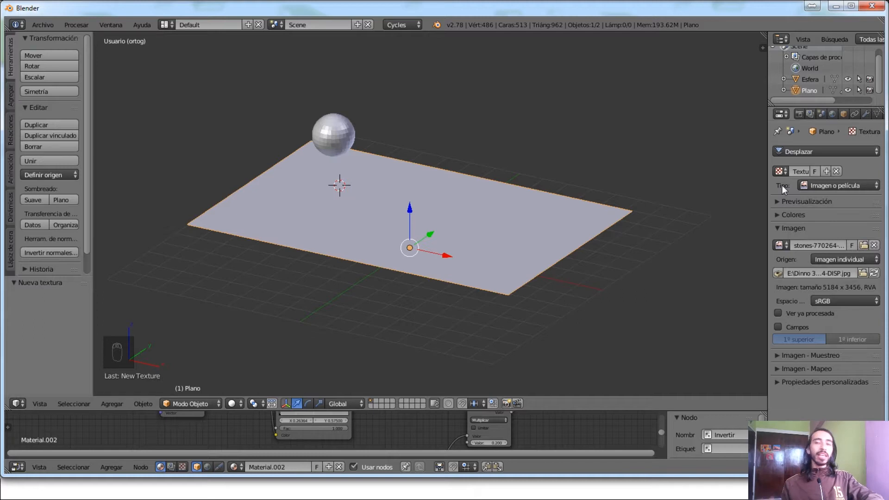
Step: Examine the plane's geometry in Edit Mode and wireframe by selecting its corner vertices, and return to solid Object Mode
{"action": "key", "text": "Tab"}
{"action": "key", "text": "Tab"}
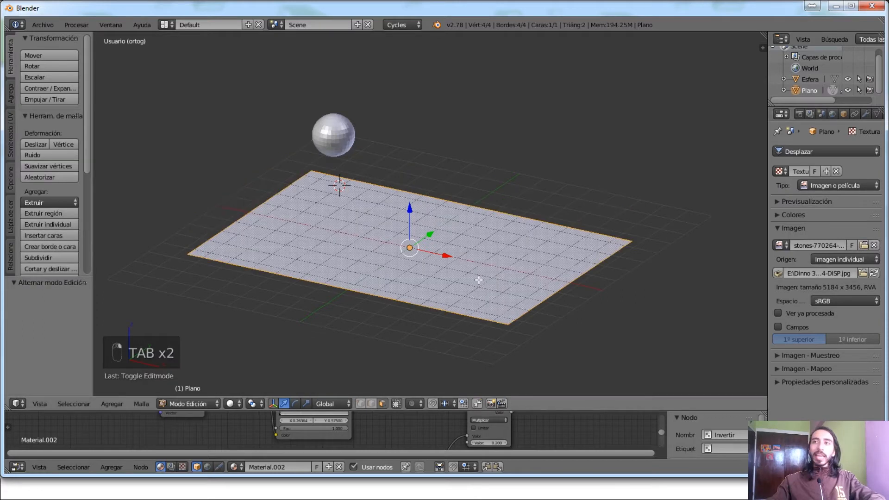
{"action": "middle_click_drag", "start_coordinate": [479, 280], "coordinate": [493, 247], "text": "shift"}
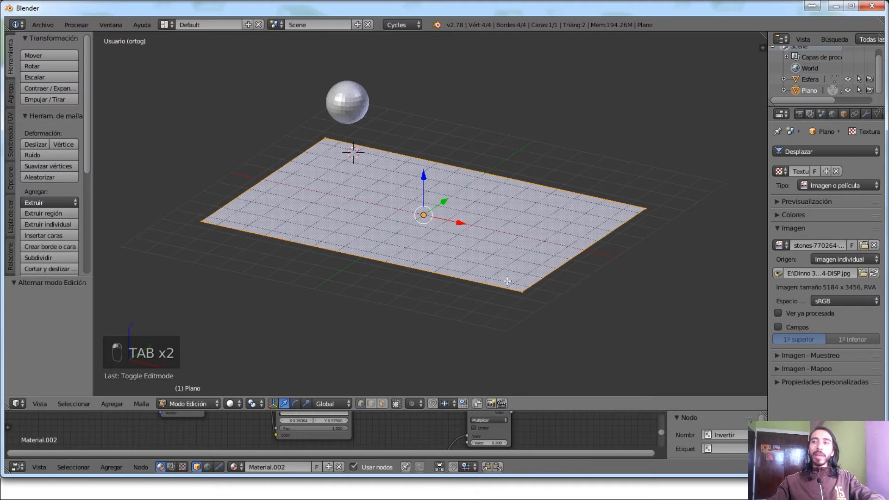
{"action": "right_click", "coordinate": [521, 290]}
{"action": "right_click", "coordinate": [645, 209], "text": "shift"}
{"action": "key", "text": "z"}
{"action": "right_click", "coordinate": [323, 137], "text": "shift"}
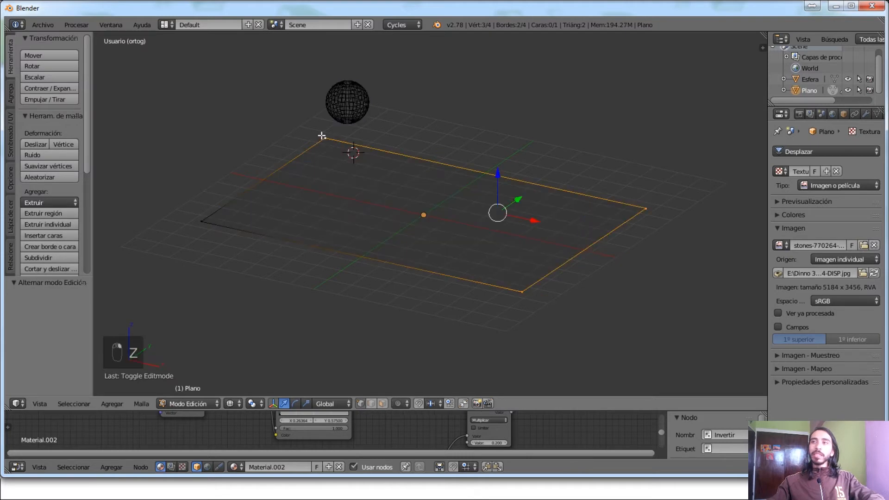
{"action": "right_click", "coordinate": [194, 202], "text": "shift"}
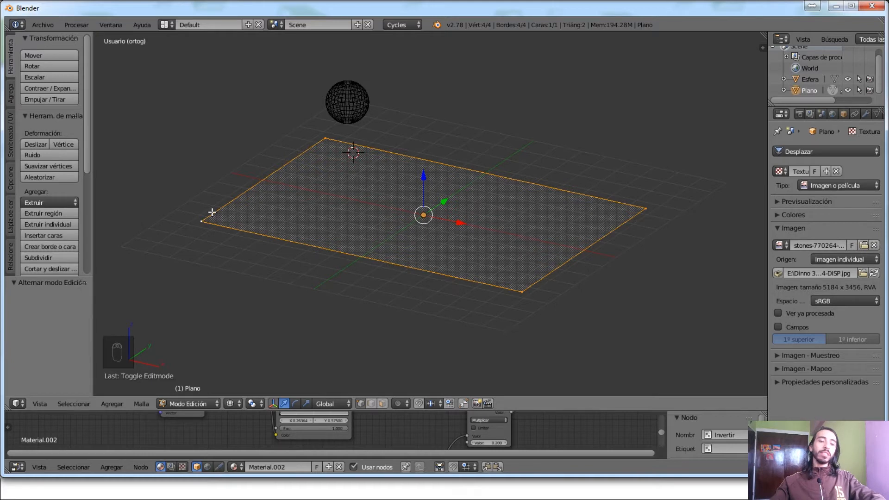
{"action": "key", "text": "a"}
{"action": "key", "text": "Tab"}
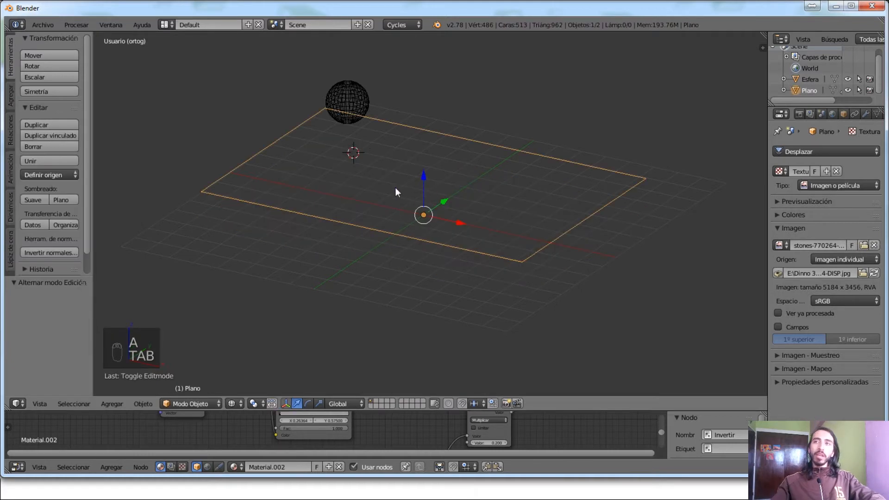
{"action": "key", "text": "x"}
{"action": "key", "text": "z"}
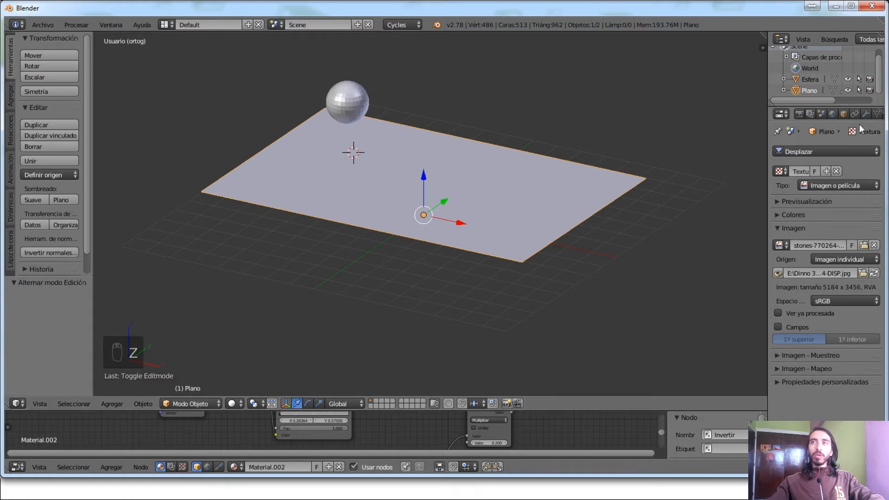
Step: Add two Subdivision Surface (Subdividir superficie) modifiers to the plane and collapse their settings
{"action": "left_click", "coordinate": [865, 114]}
{"action": "left_click", "coordinate": [792, 152]}
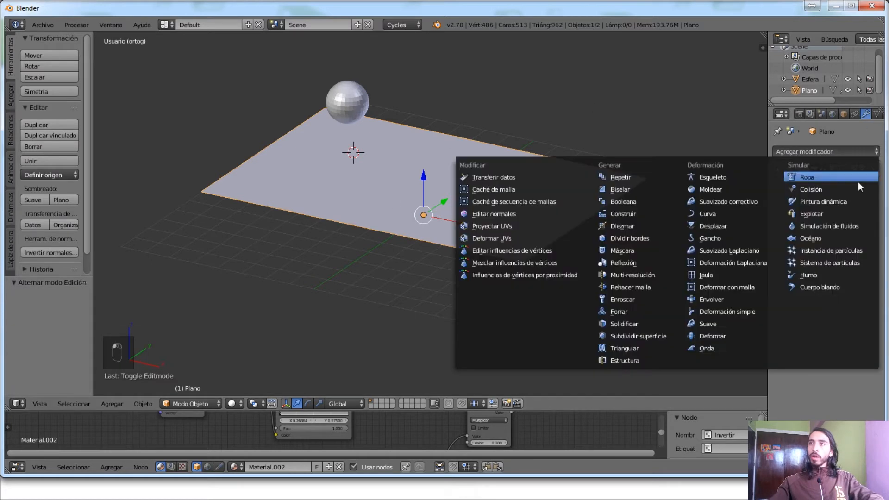
{"action": "left_click", "coordinate": [643, 340]}
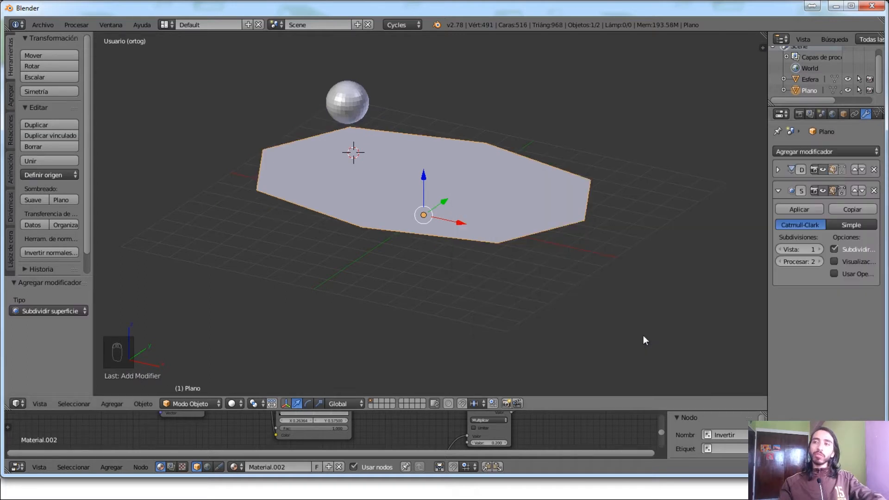
{"action": "left_click", "coordinate": [829, 151]}
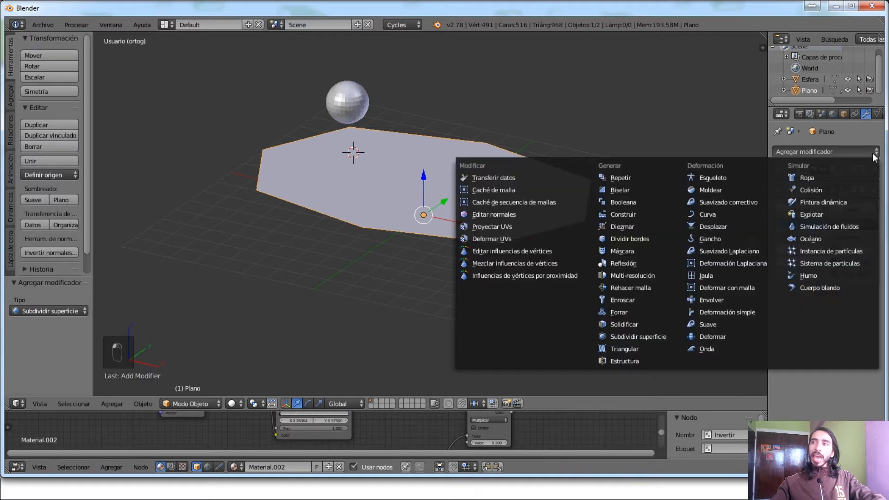
{"action": "left_click", "coordinate": [616, 337]}
{"action": "left_click", "coordinate": [778, 190]}
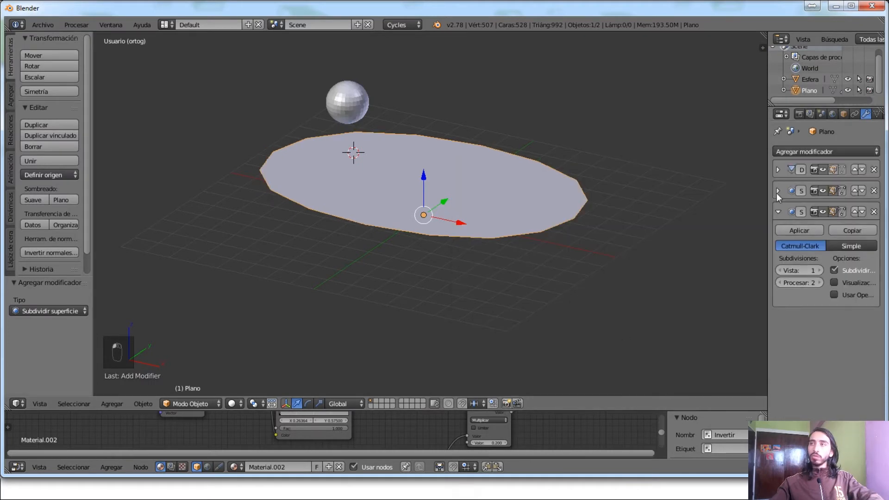
{"action": "left_click", "coordinate": [777, 212]}
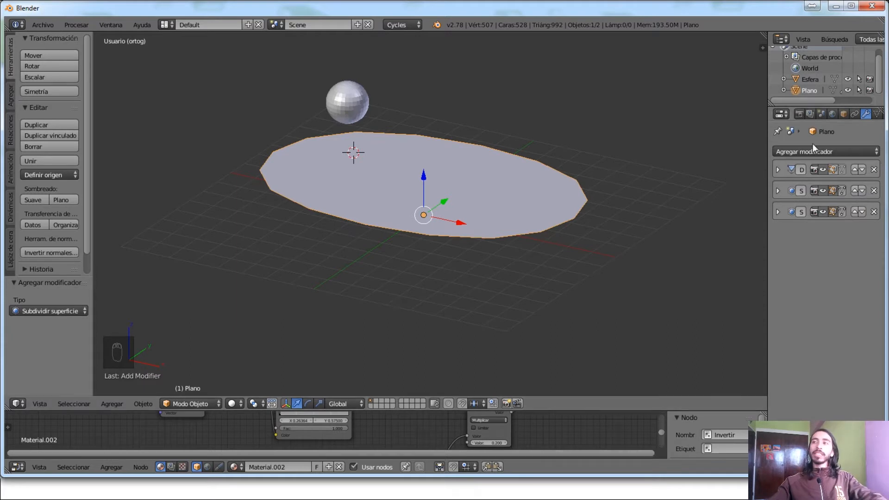
Step: Move both Subdivision Surface modifiers above the Displace modifier in the plane's modifier stack
{"action": "left_click", "coordinate": [855, 190]}
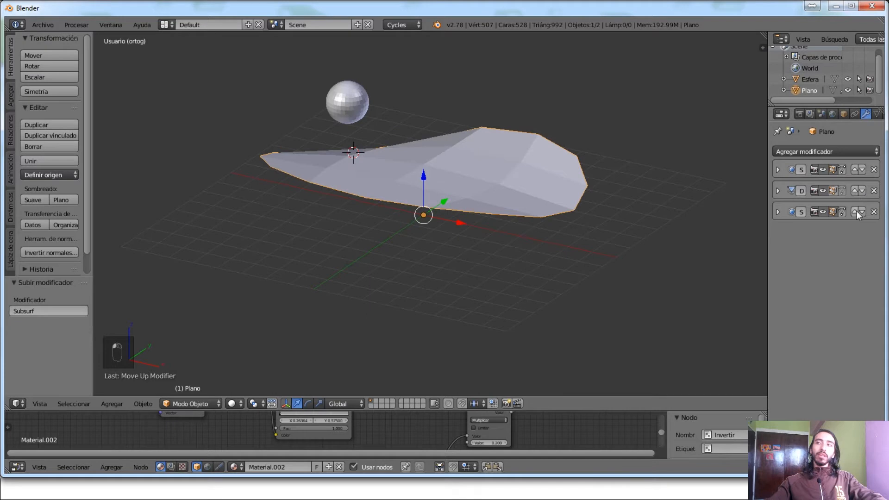
{"action": "left_click", "coordinate": [855, 212]}
{"action": "middle_click_drag", "start_coordinate": [602, 212], "coordinate": [580, 214]}
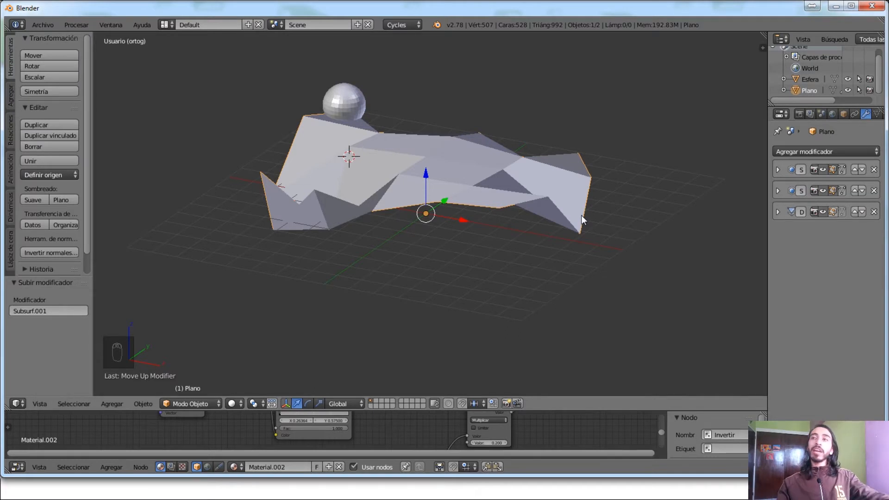
Step: Set the first Subdivision Surface modifier's viewport (Vista) subdivisions to 4 and inspect the displaced plane
{"action": "left_click", "coordinate": [779, 170]}
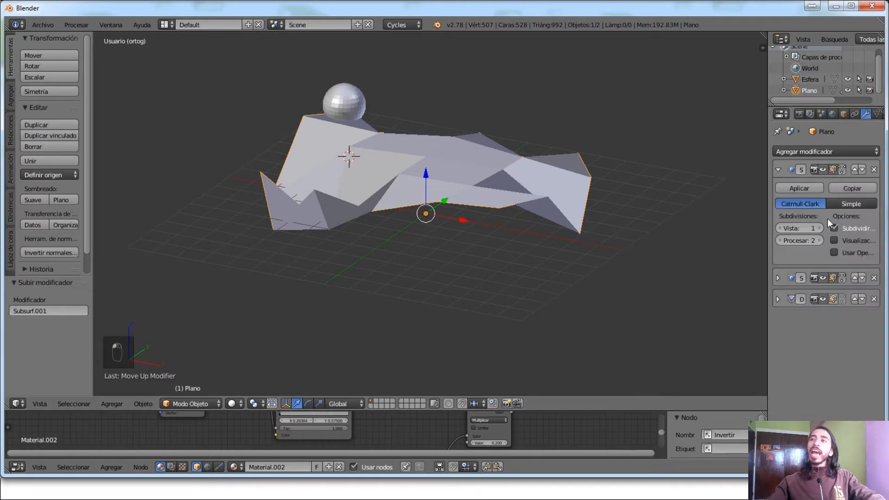
{"action": "left_click", "coordinate": [821, 227]}
{"action": "left_click", "coordinate": [821, 228]}
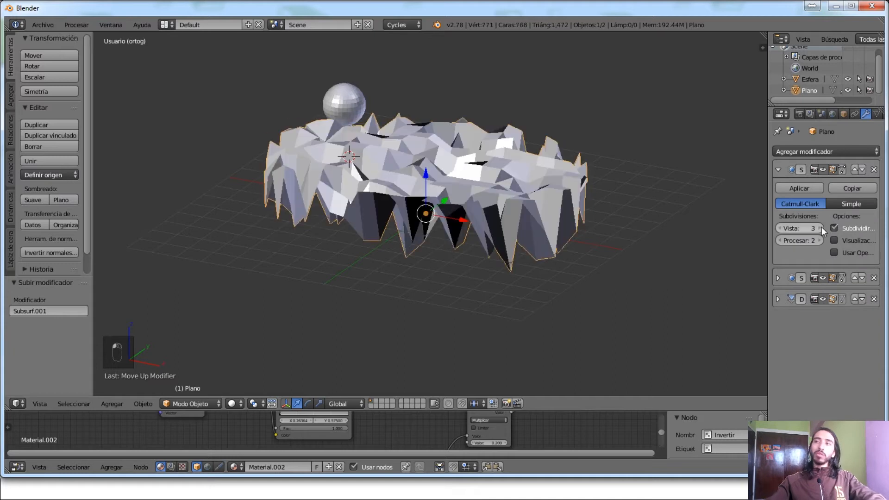
{"action": "left_click", "coordinate": [821, 227]}
{"action": "middle_click_drag", "start_coordinate": [377, 206], "coordinate": [410, 216]}
{"action": "scroll", "coordinate": [403, 172], "scroll_direction": "up", "scroll_amount": 3}
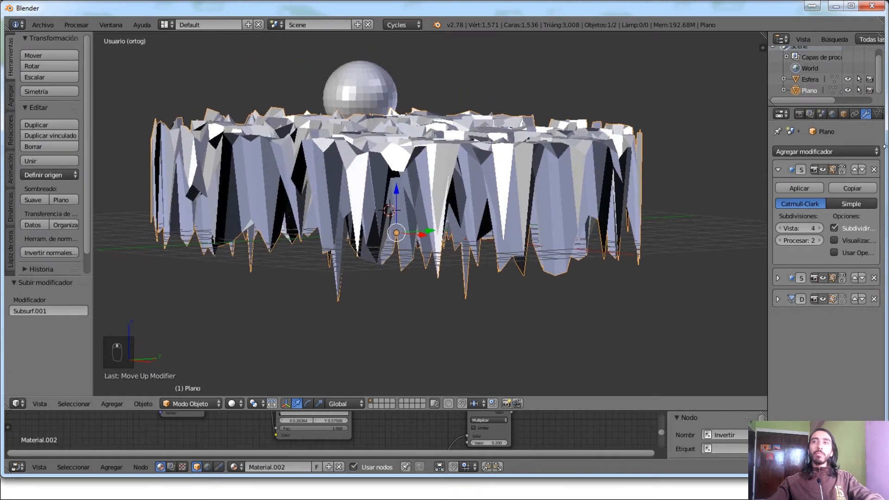
Step: Set the Displace modifier's strength (Intensidad) to 0.01 and inspect the relief on the plane's surface
{"action": "left_click", "coordinate": [778, 299]}
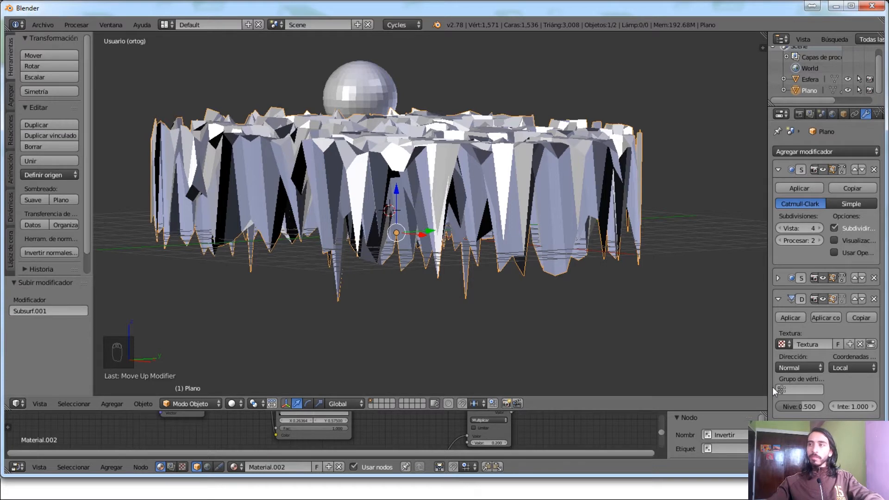
{"action": "left_click_drag", "start_coordinate": [766, 262], "coordinate": [713, 264]}
{"action": "left_click", "coordinate": [842, 406]}
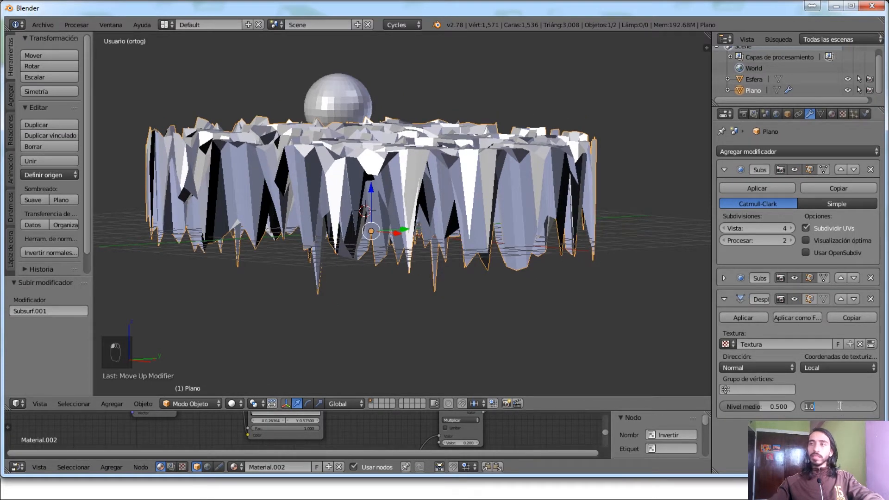
{"action": "type", "text": ".01"}
{"action": "key", "text": "Return"}
{"action": "middle_click_drag", "start_coordinate": [481, 278], "coordinate": [484, 311]}
{"action": "middle_click_drag", "start_coordinate": [483, 311], "coordinate": [488, 248], "text": "shift"}
{"action": "scroll", "coordinate": [430, 229], "scroll_direction": "up", "scroll_amount": 2}
{"action": "scroll", "coordinate": [429, 229], "scroll_direction": "down", "scroll_amount": 2}
{"action": "middle_click_drag", "start_coordinate": [415, 218], "coordinate": [328, 202]}
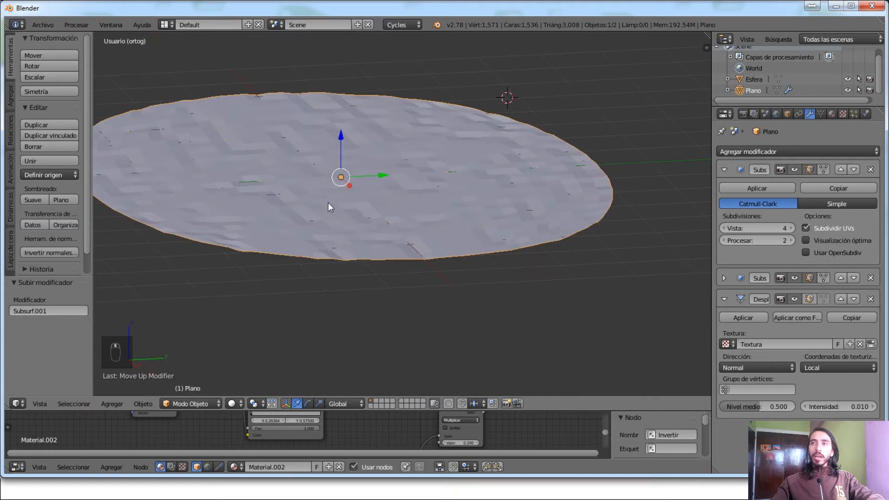
{"action": "middle_click_drag", "start_coordinate": [271, 180], "coordinate": [348, 224]}
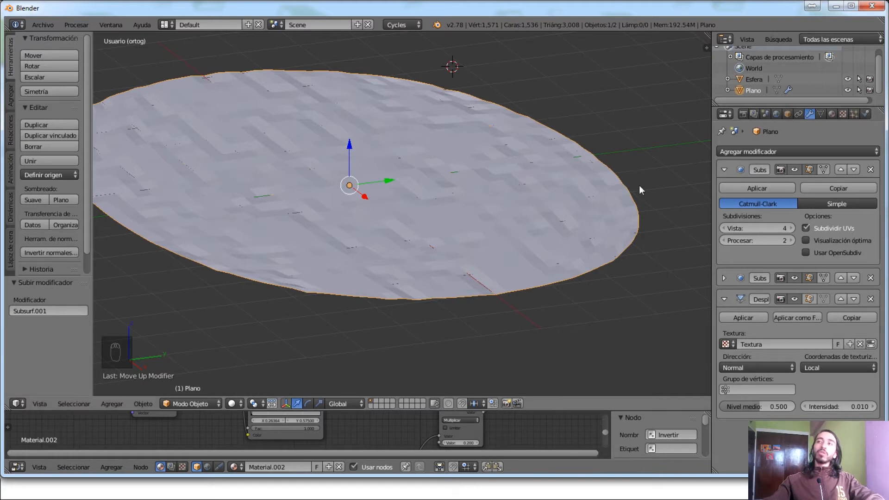
Step: Set the subdivision type of both of the plane's Subdivision Surface modifiers to Simple
{"action": "scroll", "coordinate": [606, 165], "scroll_direction": "down", "scroll_amount": 2}
{"action": "middle_click_drag", "start_coordinate": [492, 230], "coordinate": [560, 182]}
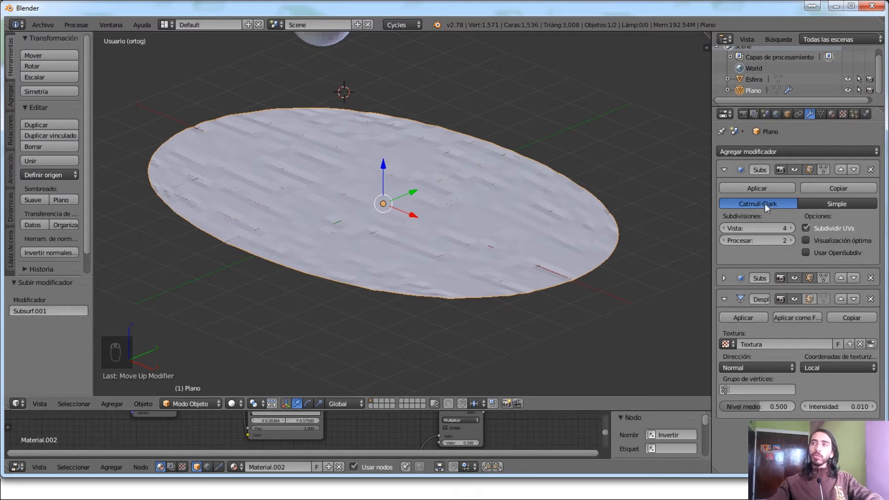
{"action": "left_click", "coordinate": [822, 204]}
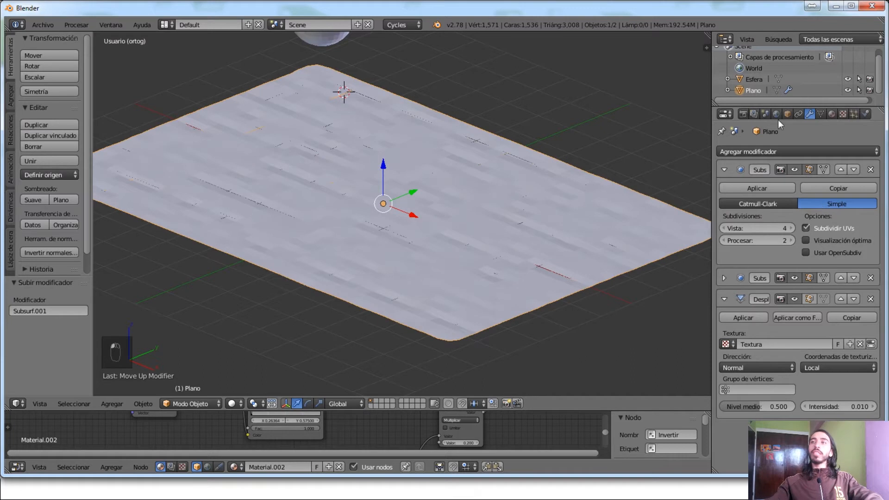
{"action": "left_click", "coordinate": [724, 278]}
{"action": "left_click", "coordinate": [822, 312]}
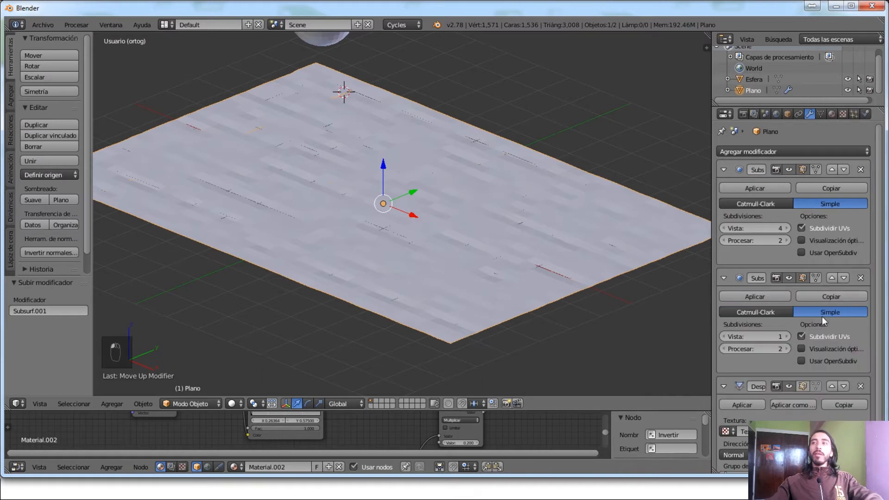
{"action": "middle_click_drag", "start_coordinate": [460, 258], "coordinate": [468, 249], "text": "shift"}
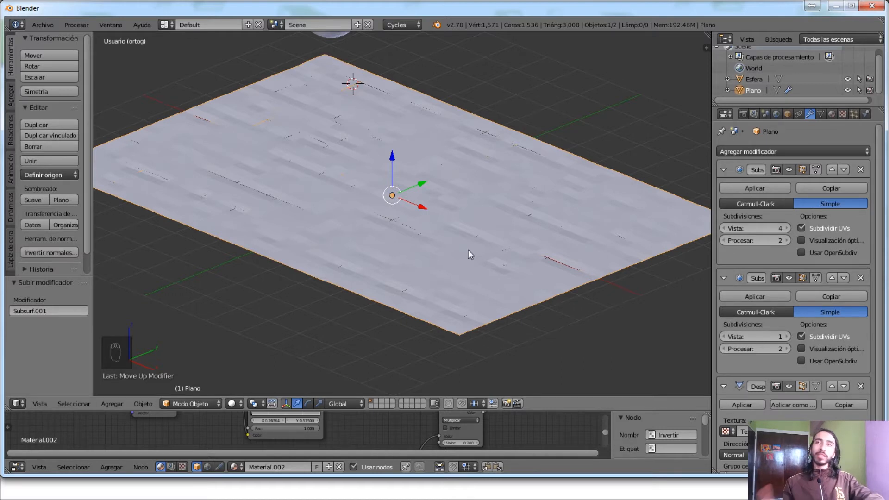
{"action": "middle_click_drag", "start_coordinate": [468, 249], "coordinate": [610, 209]}
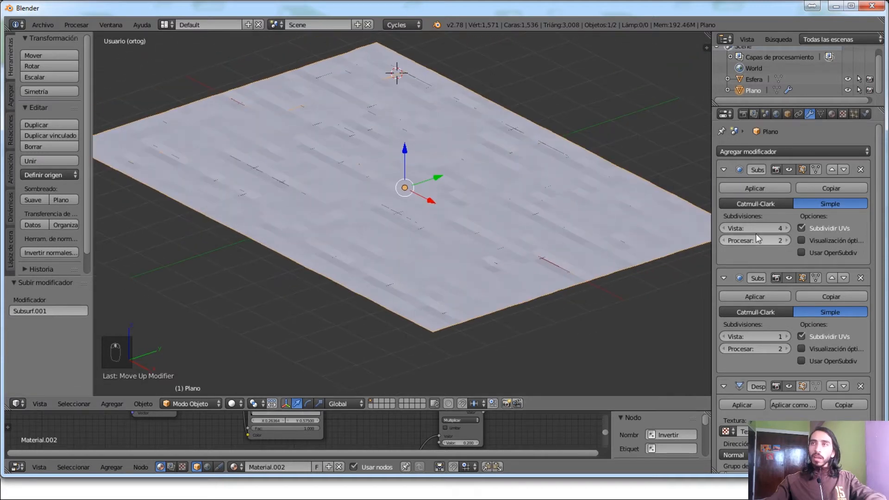
Step: Set the first Subdivision Surface modifier's viewport (Vista) subdivisions to 6 and check the relief in wireframe and solid display
{"action": "left_click", "coordinate": [788, 228]}
{"action": "left_click", "coordinate": [788, 228]}
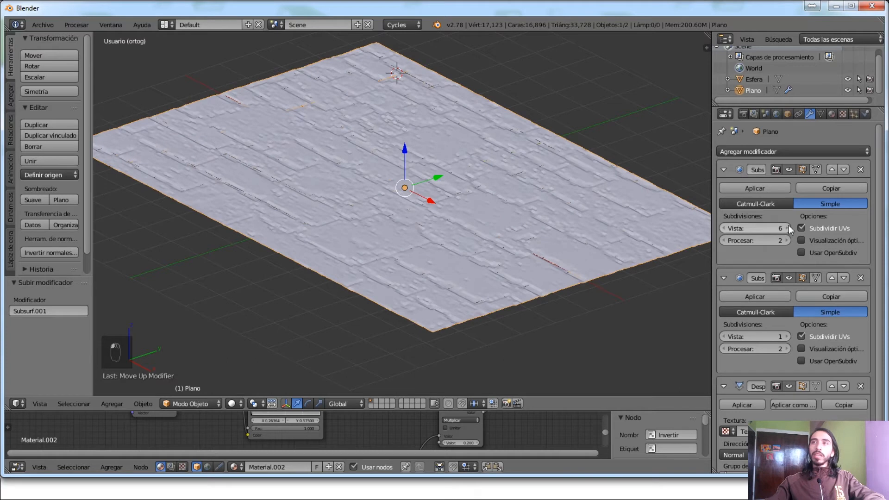
{"action": "scroll", "coordinate": [349, 235], "scroll_direction": "up", "scroll_amount": 5}
{"action": "mouse_move", "coordinate": [365, 245]}
{"action": "middle_mouse_down"}
{"action": "mouse_move", "coordinate": [427, 213]}
{"action": "mouse_move", "coordinate": [415, 199]}
{"action": "mouse_move", "coordinate": [496, 202]}
{"action": "mouse_move", "coordinate": [355, 204]}
{"action": "mouse_move", "coordinate": [401, 174]}
{"action": "mouse_move", "coordinate": [402, 191]}
{"action": "mouse_move", "coordinate": [424, 215]}
{"action": "mouse_move", "coordinate": [704, 256]}
{"action": "middle_mouse_up"}
{"action": "key", "text": "z"}
{"action": "key", "text": "z"}
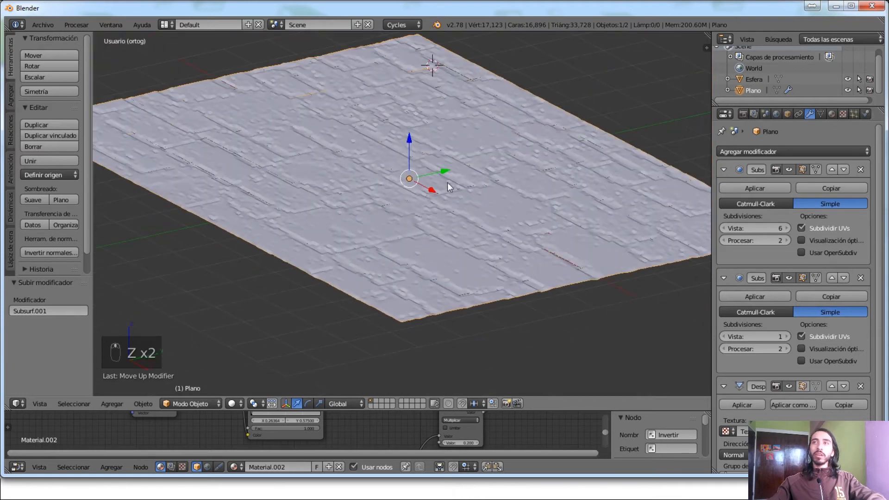
{"action": "middle_click_drag", "start_coordinate": [447, 182], "coordinate": [445, 195], "text": "shift"}
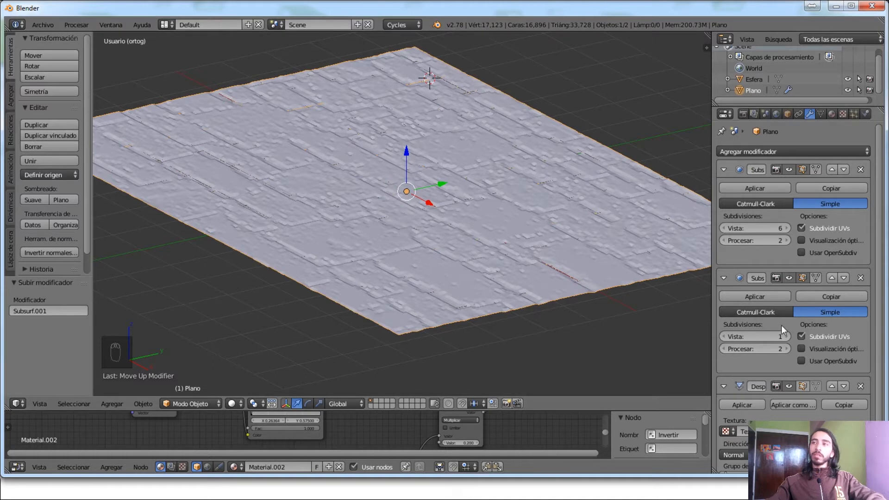
Step: Raise the second Subdivision Surface modifier's viewport (Vista) subdivisions through 2 to 3, inspecting the stone relief up close
{"action": "left_click", "coordinate": [789, 337]}
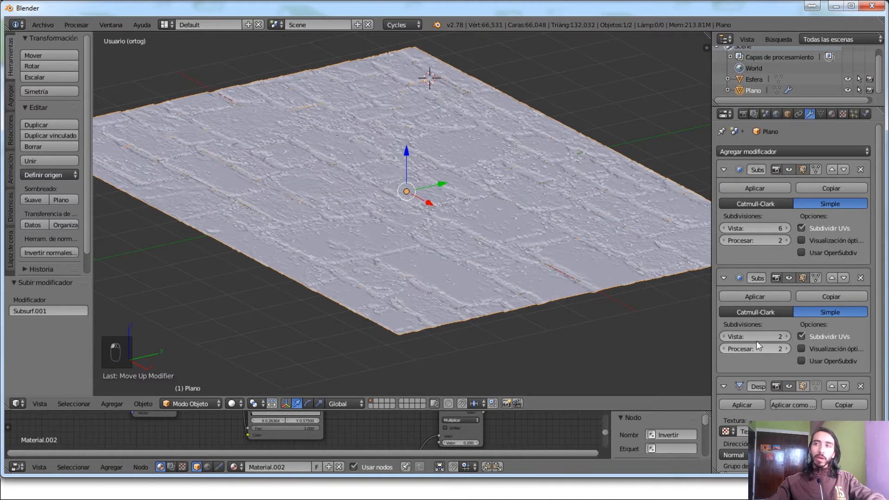
{"action": "scroll", "coordinate": [427, 153], "scroll_direction": "up", "scroll_amount": 2}
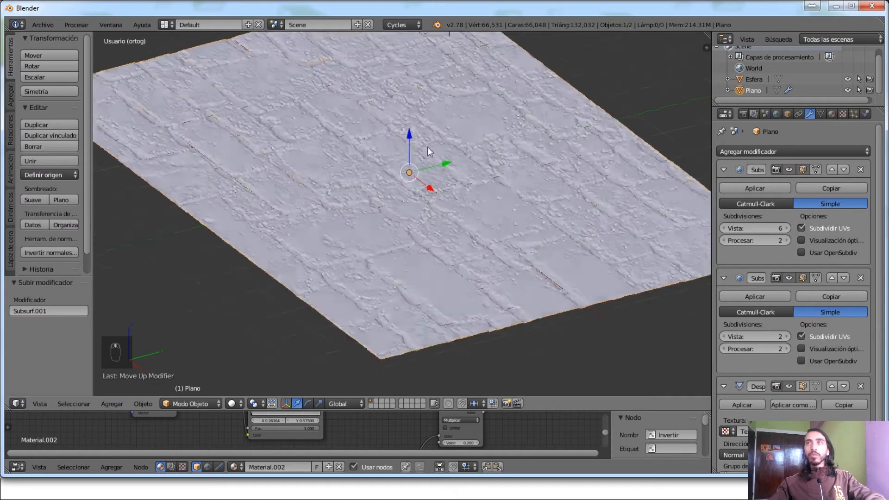
{"action": "scroll", "coordinate": [427, 147], "scroll_direction": "up", "scroll_amount": 4}
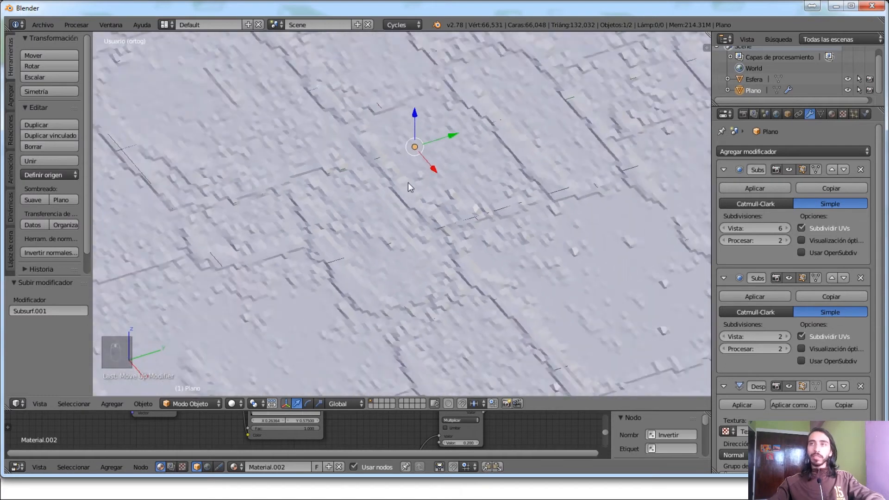
{"action": "scroll", "coordinate": [407, 187], "scroll_direction": "down", "scroll_amount": 6}
{"action": "scroll", "coordinate": [353, 214], "scroll_direction": "up", "scroll_amount": 8}
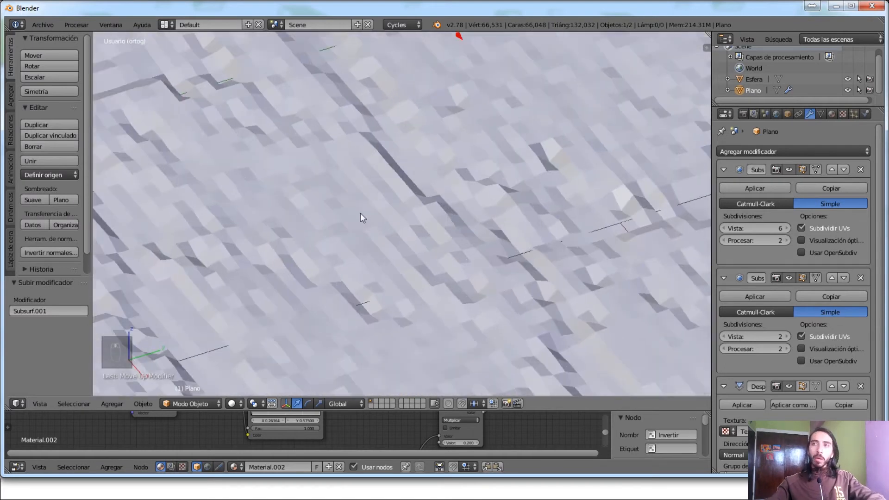
{"action": "scroll", "coordinate": [432, 191], "scroll_direction": "down", "scroll_amount": 6}
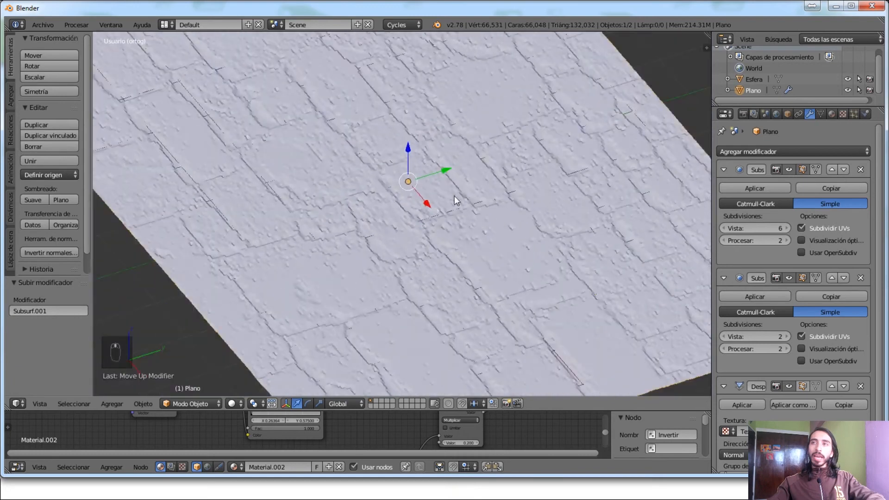
{"action": "scroll", "coordinate": [454, 196], "scroll_direction": "down", "scroll_amount": 4}
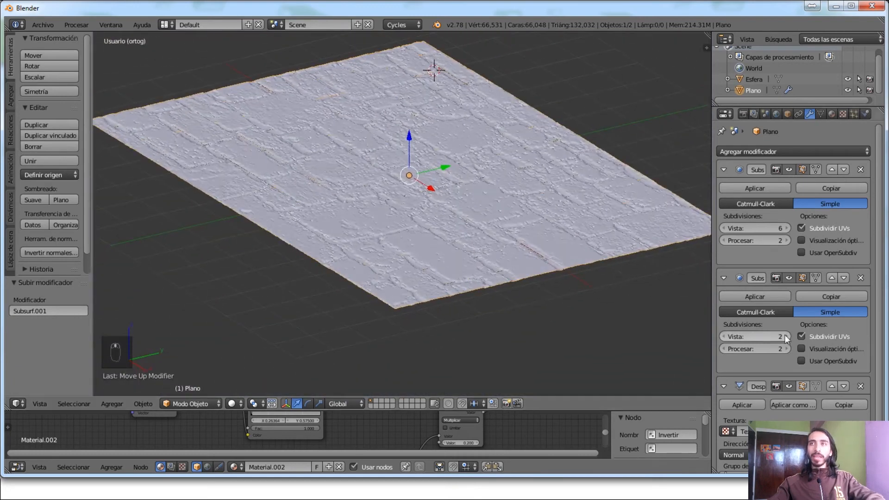
{"action": "left_click", "coordinate": [786, 337]}
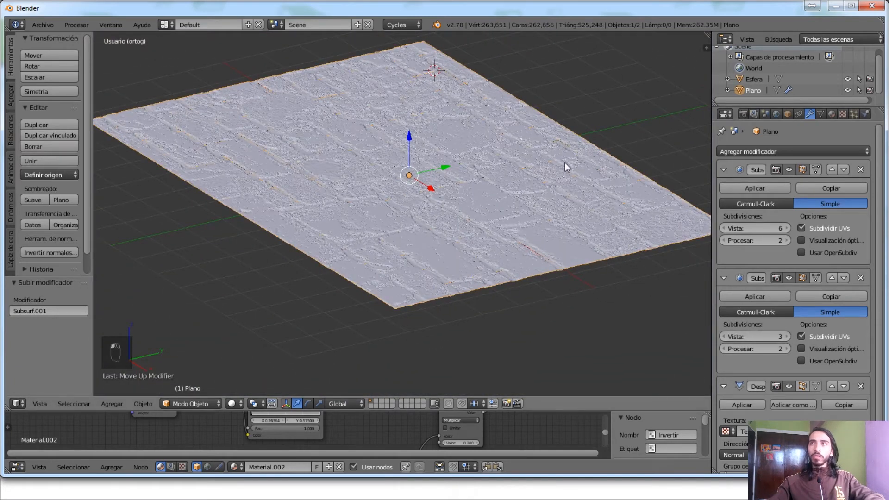
{"action": "scroll", "coordinate": [328, 263], "scroll_direction": "up", "scroll_amount": 5}
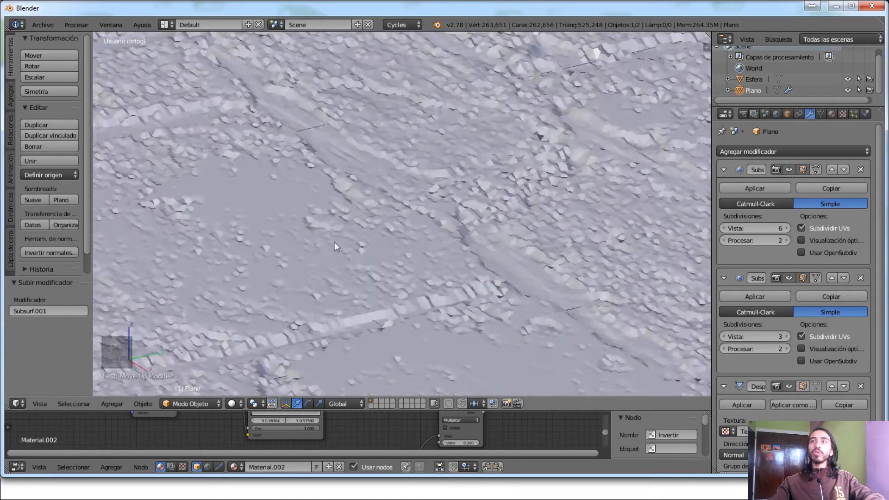
{"action": "scroll", "coordinate": [350, 252], "scroll_direction": "down", "scroll_amount": 1}
{"action": "middle_click_drag", "start_coordinate": [350, 247], "coordinate": [351, 236], "text": "shift"}
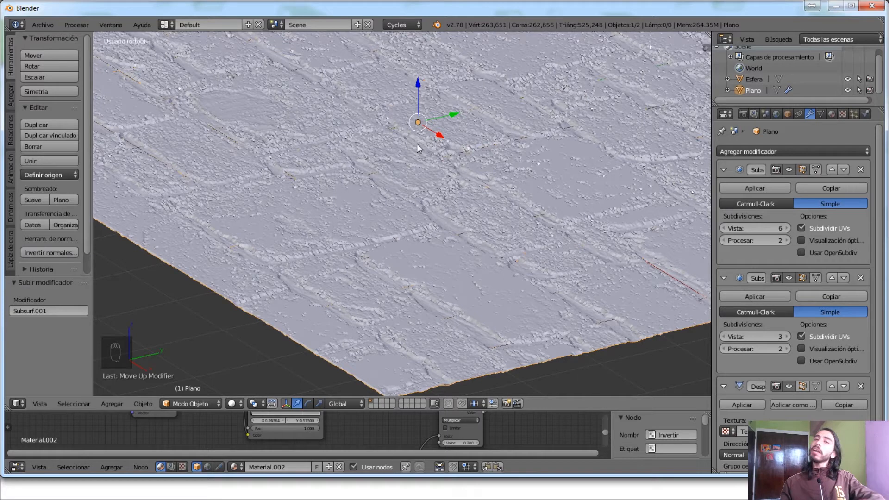
Step: Apply smooth shading (Suave) to the plane and inspect its surface
{"action": "left_click", "coordinate": [31, 198]}
{"action": "scroll", "coordinate": [274, 252], "scroll_direction": "up", "scroll_amount": 3, "text": "shift"}
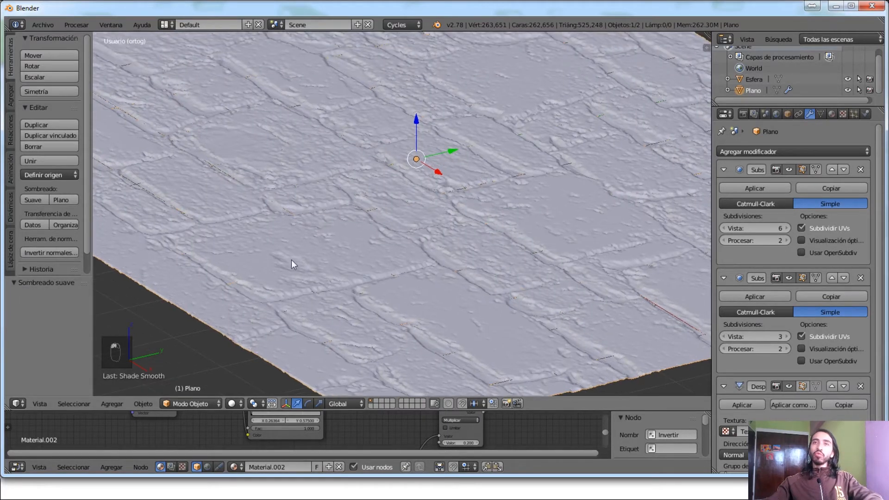
{"action": "scroll", "coordinate": [291, 260], "scroll_direction": "down", "scroll_amount": 3}
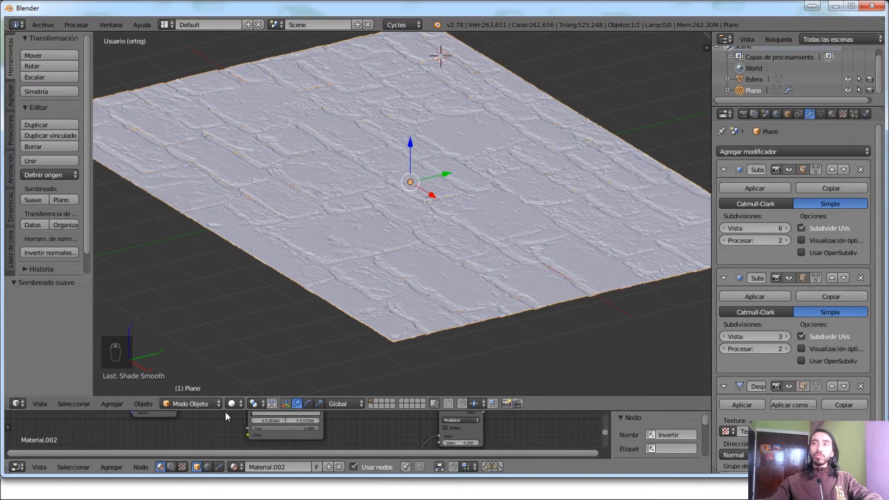
Step: Enlarge the node editor to review the material's whole node tree, and shrink it again to give the 3D view more room
{"action": "left_click_drag", "start_coordinate": [225, 413], "coordinate": [227, 180]}
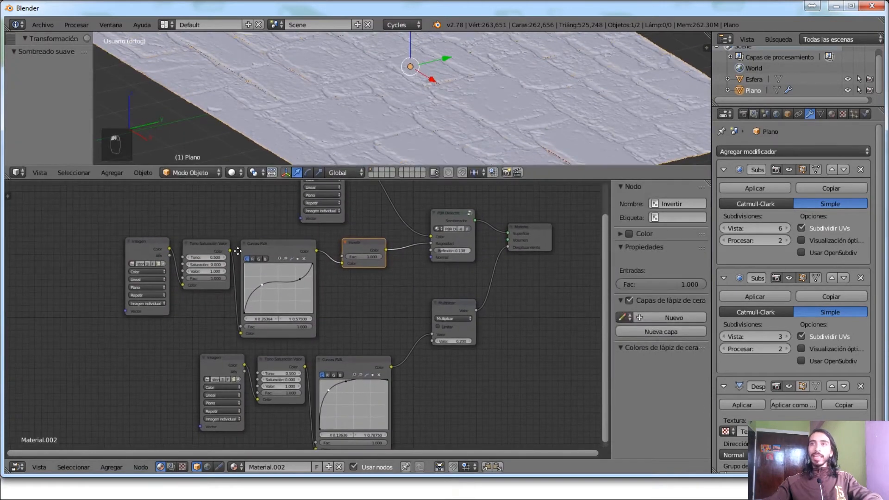
{"action": "scroll", "coordinate": [237, 251], "scroll_direction": "down", "scroll_amount": 2}
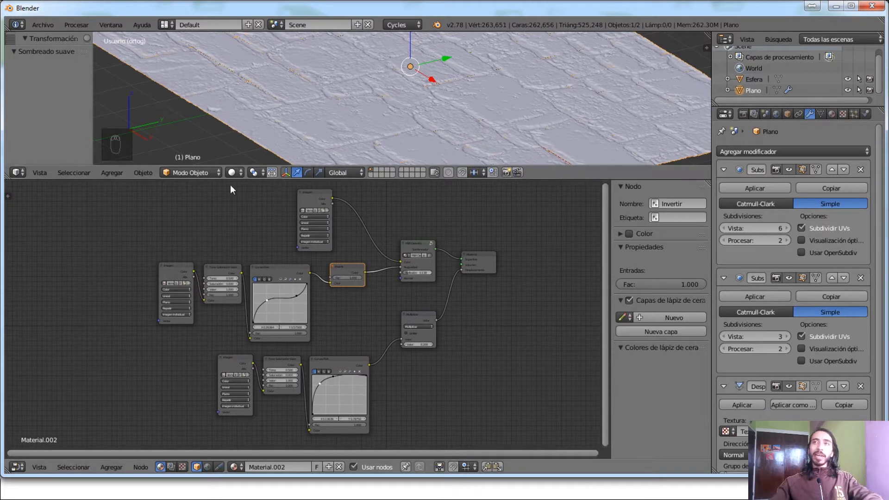
{"action": "left_click_drag", "start_coordinate": [229, 181], "coordinate": [231, 369]}
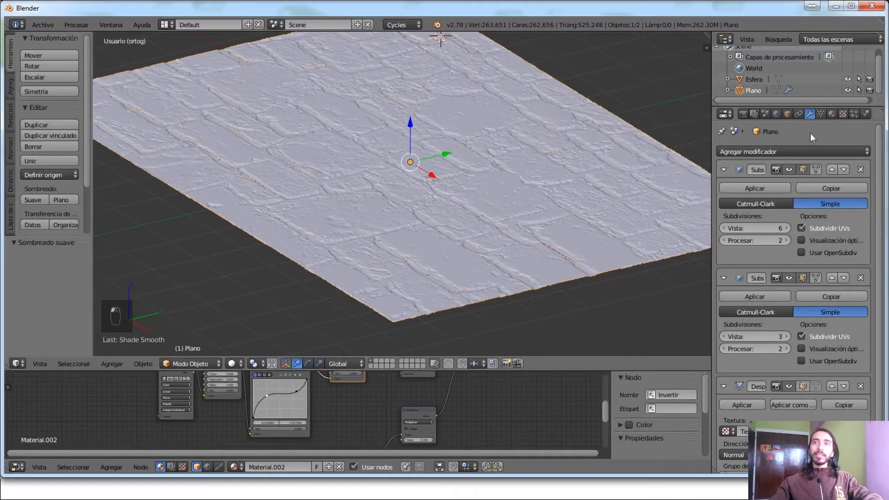
Step: Collapse both Subdivision Surface modifiers and set the Displace modifier's texture coordinates to UV
{"action": "left_click", "coordinate": [724, 170]}
{"action": "left_click", "coordinate": [723, 190]}
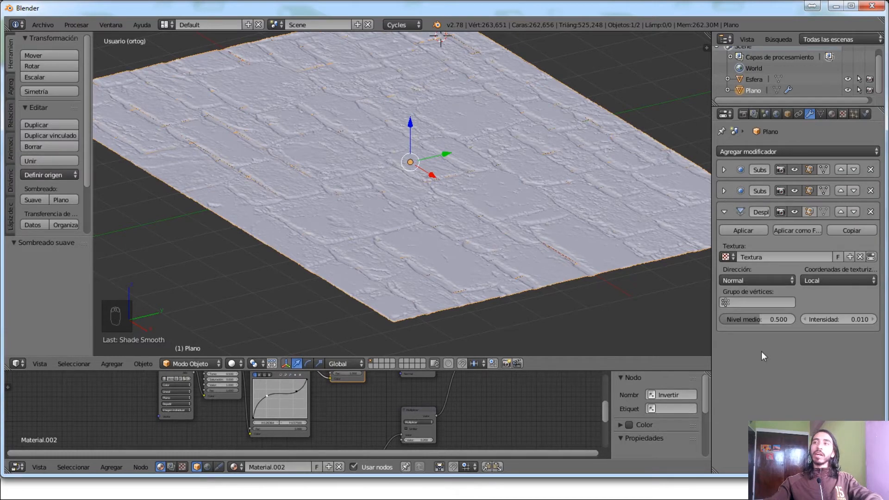
{"action": "left_click", "coordinate": [732, 280]}
{"action": "left_click", "coordinate": [839, 281]}
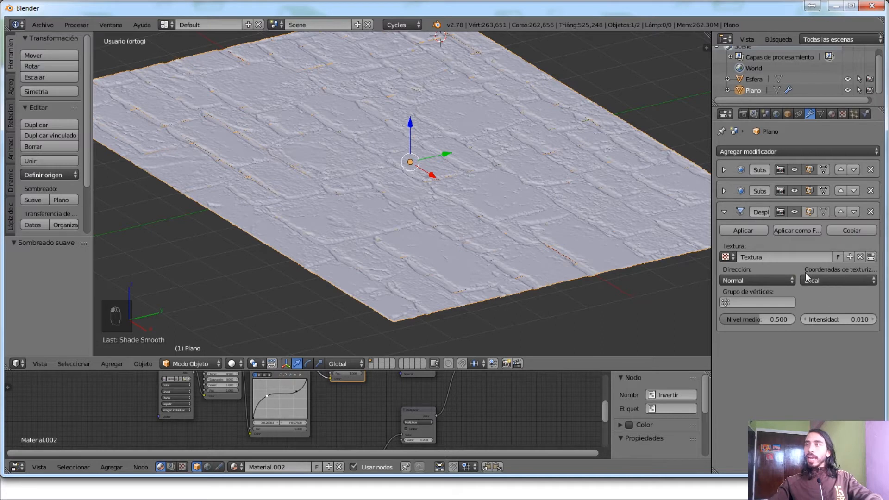
{"action": "left_click", "coordinate": [838, 280]}
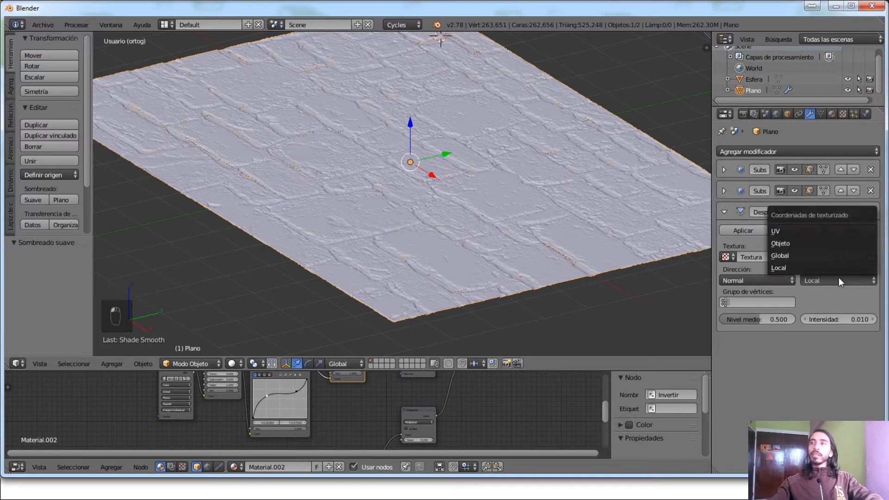
{"action": "left_click", "coordinate": [794, 232]}
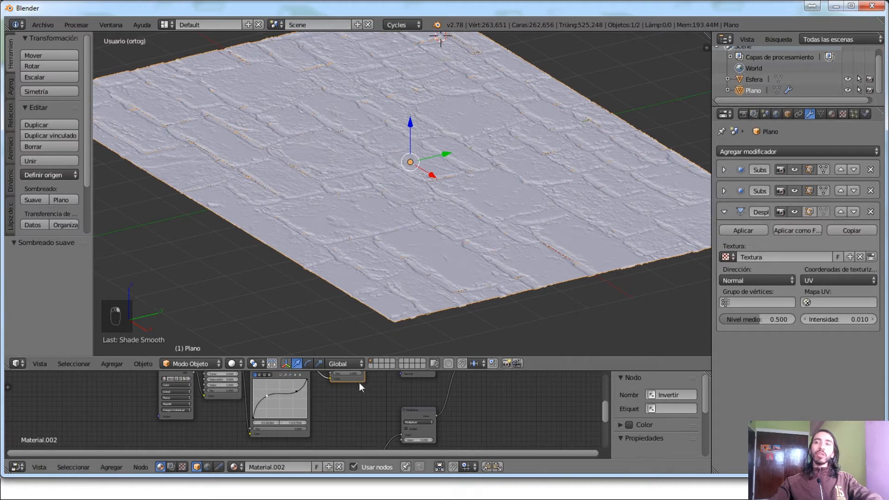
Step: Switch the 3D view to rendered (Procesado) shading
{"action": "middle_click_drag", "start_coordinate": [359, 387], "coordinate": [368, 410]}
{"action": "left_click", "coordinate": [232, 364]}
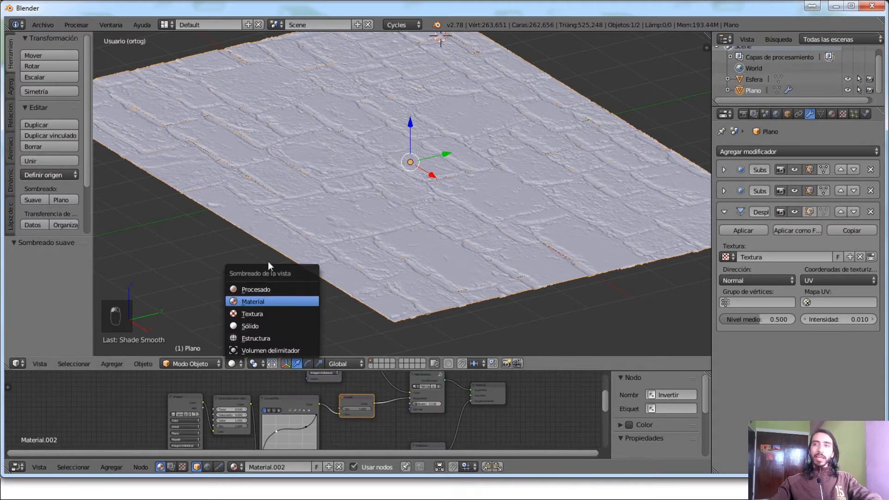
{"action": "left_click", "coordinate": [297, 289]}
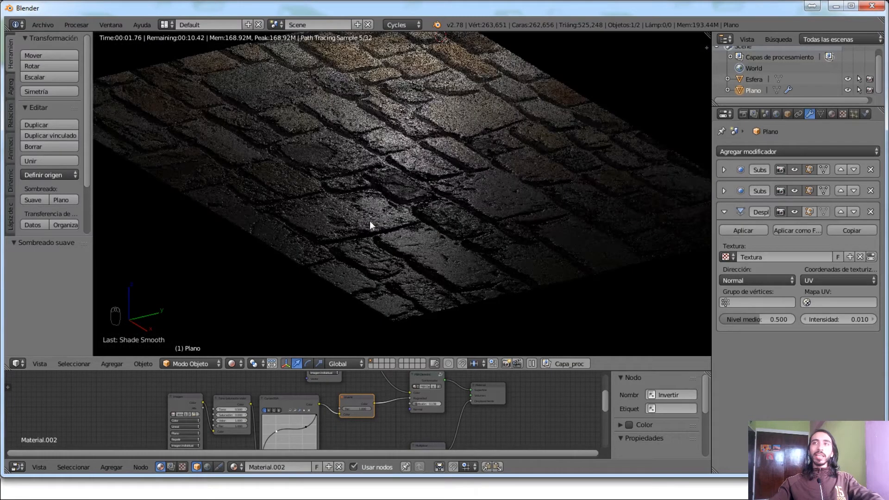
Step: Select the uppermost Image texture node of the material and inspect the rendered stone plane
{"action": "scroll", "coordinate": [339, 421], "scroll_direction": "down", "scroll_amount": 1}
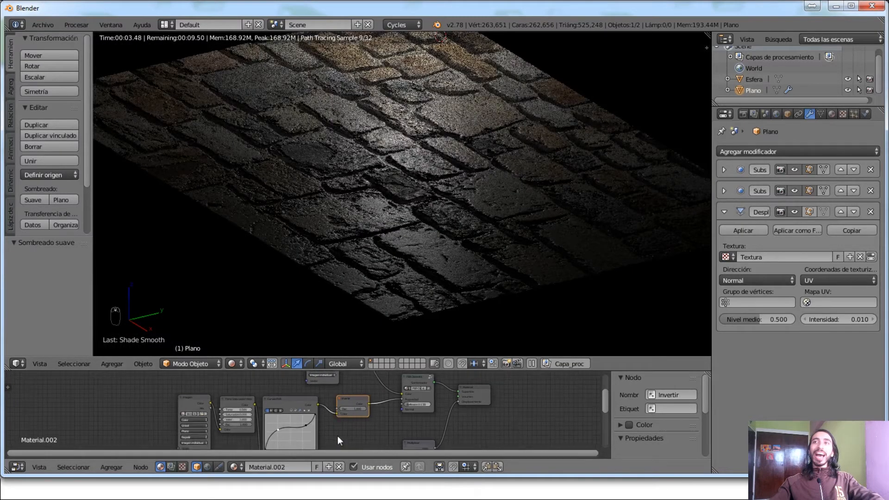
{"action": "scroll", "coordinate": [338, 436], "scroll_direction": "down", "scroll_amount": 2}
{"action": "right_click_drag", "start_coordinate": [359, 401], "coordinate": [363, 399]}
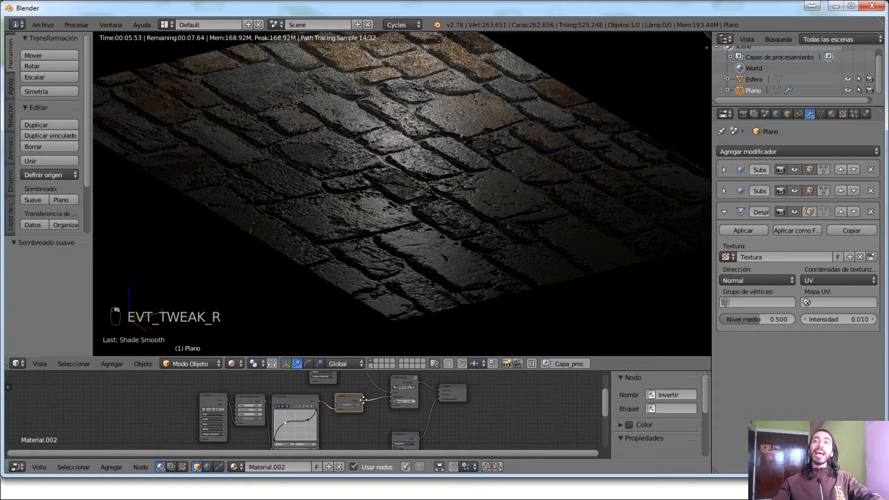
{"action": "middle_click_drag", "start_coordinate": [363, 400], "coordinate": [344, 449]}
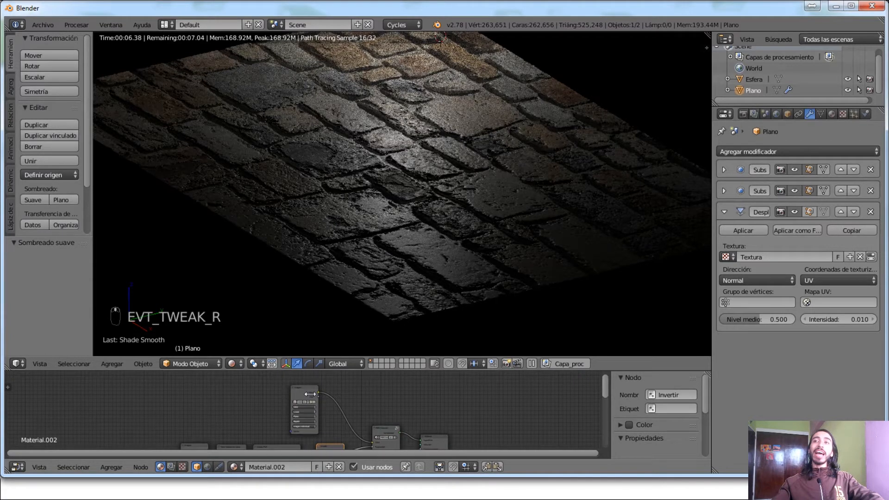
{"action": "right_click", "coordinate": [310, 395]}
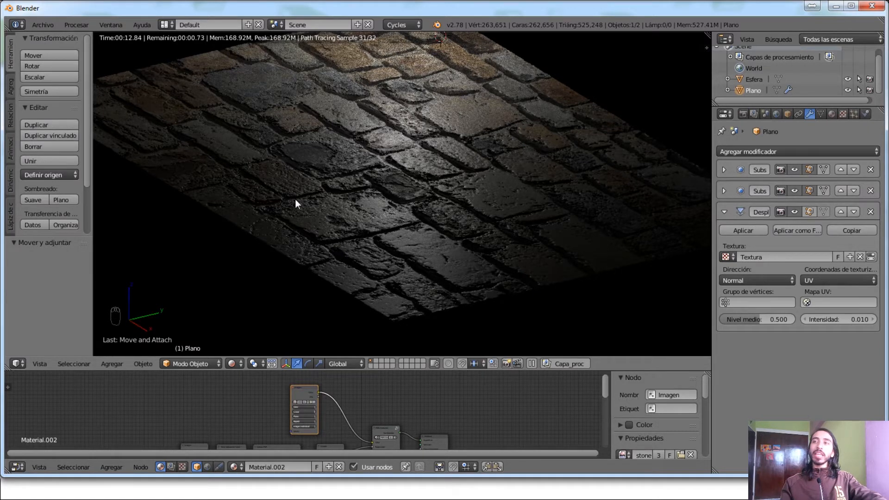
{"action": "scroll", "coordinate": [295, 199], "scroll_direction": "up", "scroll_amount": 3}
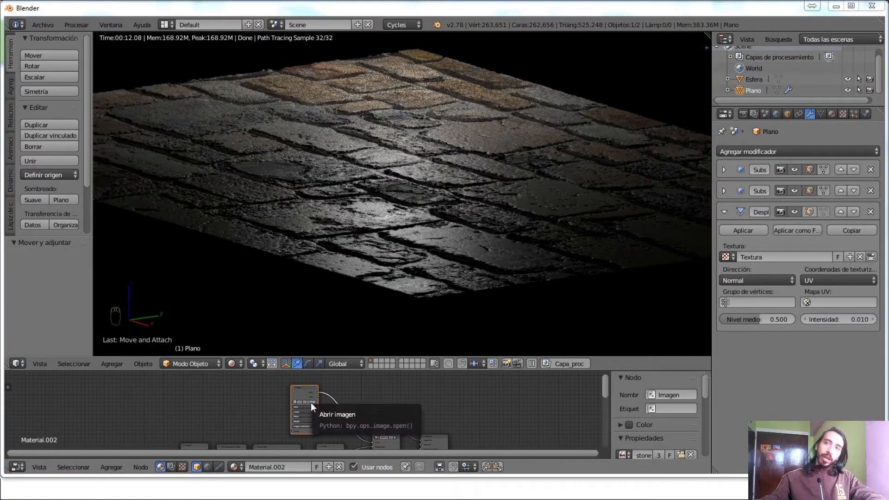
Step: Return the 3D view to solid (Sólido) shading and delete the plane and the sphere from the scene
{"action": "left_click", "coordinate": [238, 363]}
{"action": "left_click", "coordinate": [242, 325]}
{"action": "scroll", "coordinate": [408, 222], "scroll_direction": "down", "scroll_amount": 4}
{"action": "key", "text": "x"}
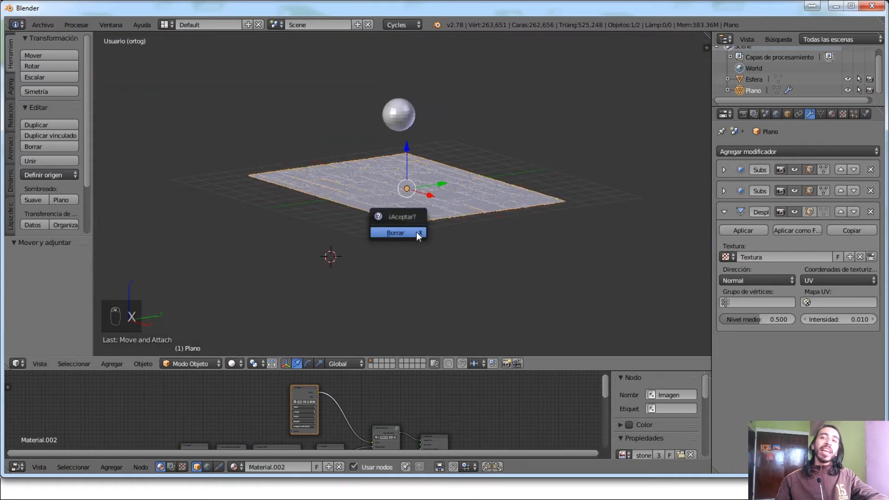
{"action": "left_click", "coordinate": [416, 231]}
{"action": "right_click", "coordinate": [392, 124]}
{"action": "key", "text": "x"}
{"action": "left_click", "coordinate": [400, 154]}
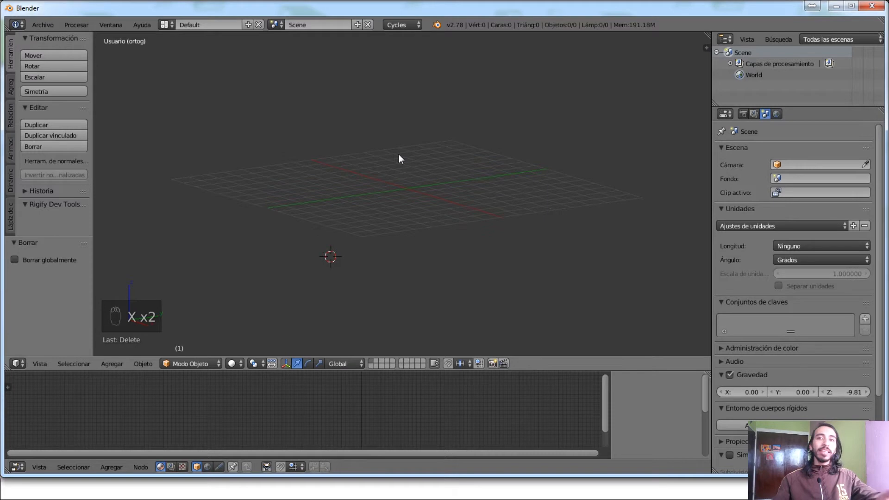
{"action": "scroll", "coordinate": [465, 164], "scroll_direction": "up", "scroll_amount": 5}
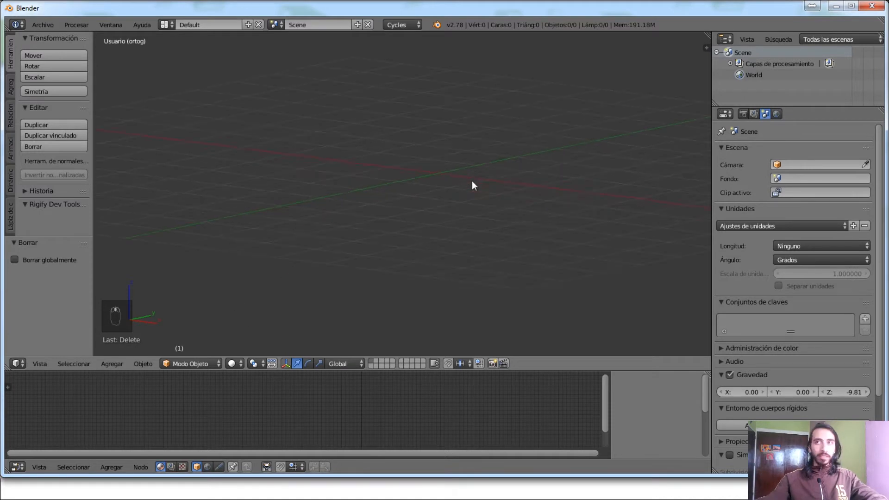
{"action": "key", "text": "shift+a"}
{"action": "mouse_move", "coordinate": [470, 187]}
{"action": "left_click", "coordinate": [504, 190]}
{"action": "scroll", "coordinate": [483, 202], "scroll_direction": "down", "scroll_amount": 3}
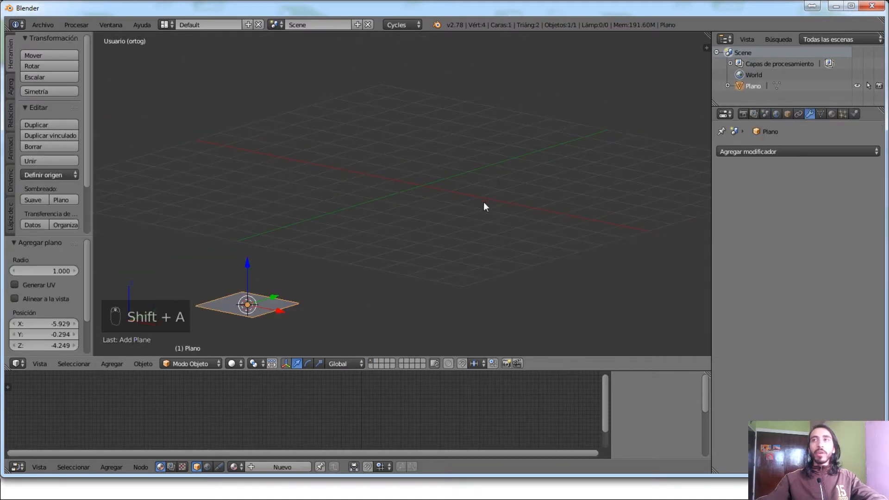
{"action": "key", "text": "x"}
{"action": "left_click", "coordinate": [381, 291]}
{"action": "key", "text": "shift+a"}
{"action": "mouse_move", "coordinate": [369, 293]}
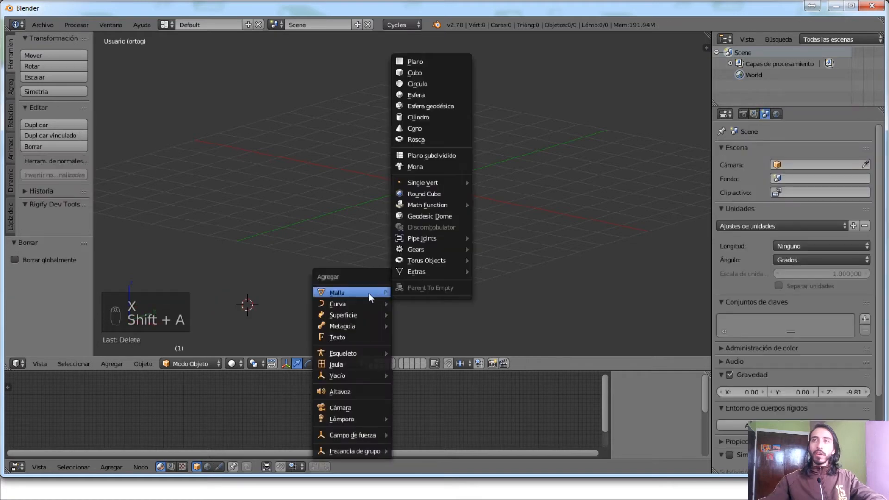
Step: Center the 3D cursor at the world origin, add a plane there and rotate it 90° about the X axis
{"action": "key", "text": "shift+c"}
{"action": "key", "text": "shift+a"}
{"action": "mouse_move", "coordinate": [413, 224]}
{"action": "left_click", "coordinate": [497, 227]}
{"action": "type", "text": "rx90"}
{"action": "key", "text": "Return"}
Step: Stretch the upright plane along the global Z axis by a factor of about 1.414
{"action": "key", "text": "s"}
{"action": "key", "text": "z"}
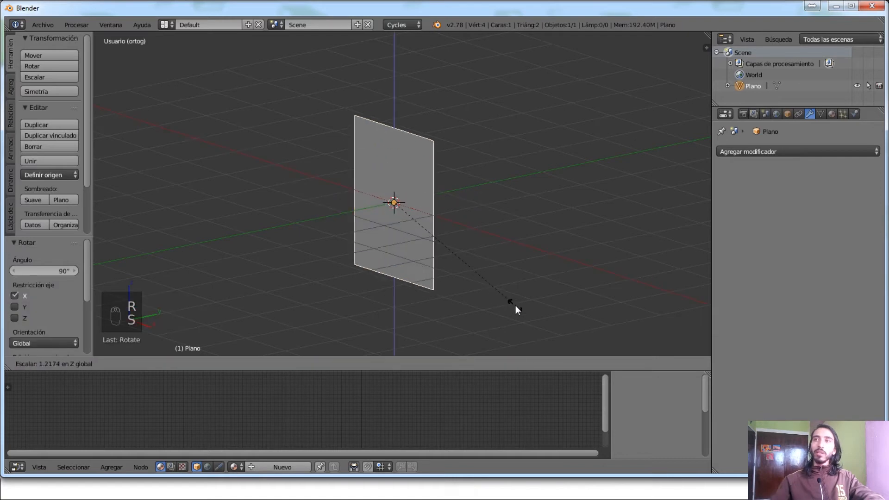
{"action": "left_click", "coordinate": [538, 318]}
{"action": "middle_click_drag", "start_coordinate": [538, 318], "coordinate": [418, 249]}
{"action": "scroll", "coordinate": [411, 260], "scroll_direction": "up", "scroll_amount": 4}
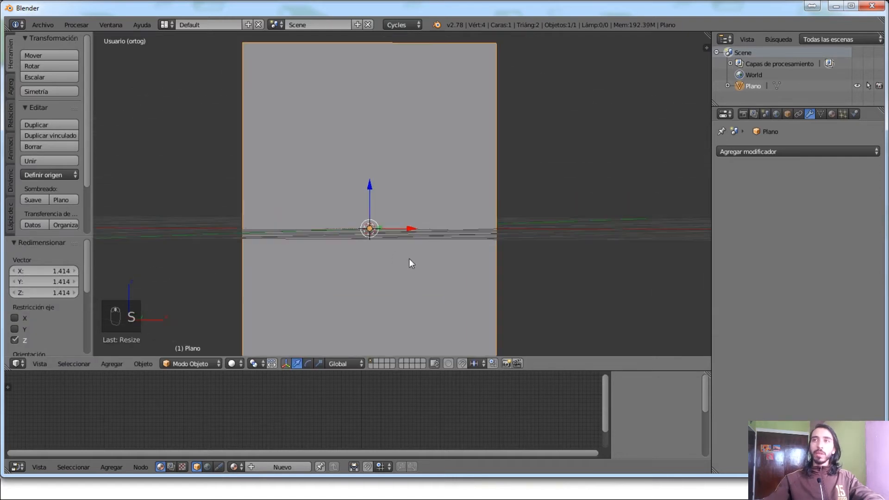
{"action": "scroll", "coordinate": [373, 218], "scroll_direction": "down", "scroll_amount": 2}
{"action": "middle_click_drag", "start_coordinate": [372, 219], "coordinate": [407, 234]}
Step: Create a new material on the plane and name it Vegetacion
{"action": "left_click", "coordinate": [831, 113]}
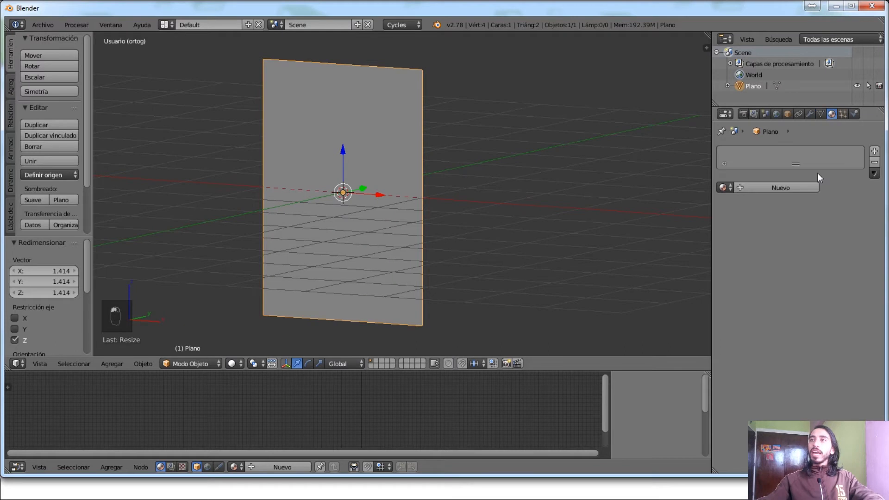
{"action": "left_click", "coordinate": [792, 187]}
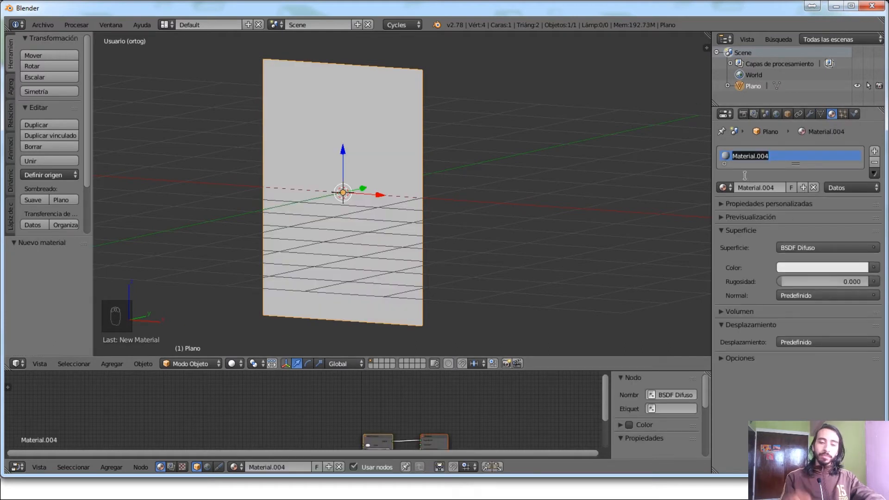
{"action": "type", "text": "Veget"}
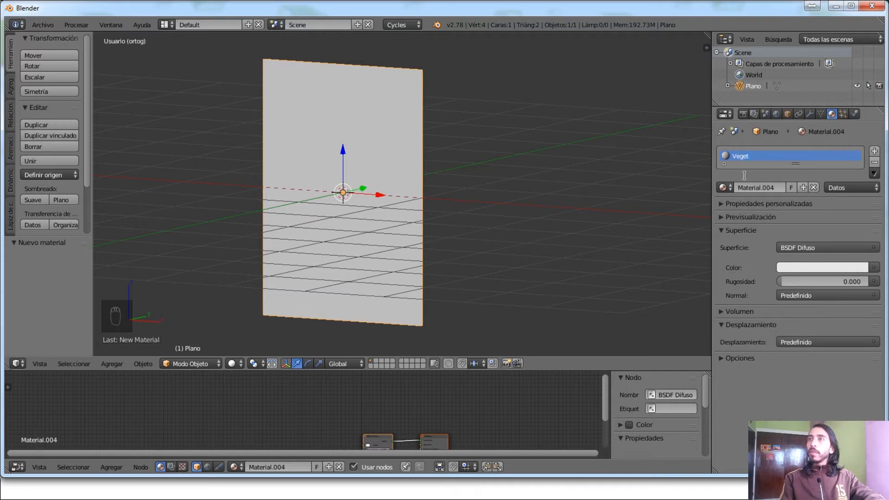
{"action": "type", "text": "acio"}
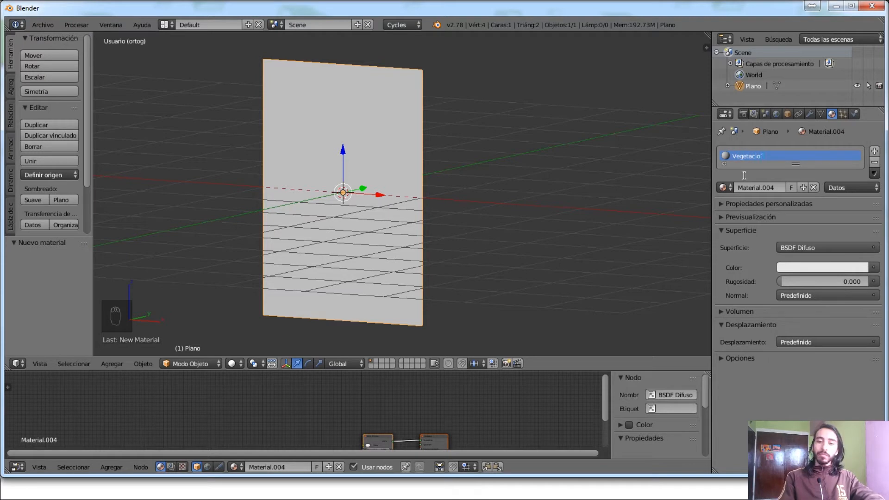
{"action": "type", "text": "n"}
{"action": "key", "text": "Return"}
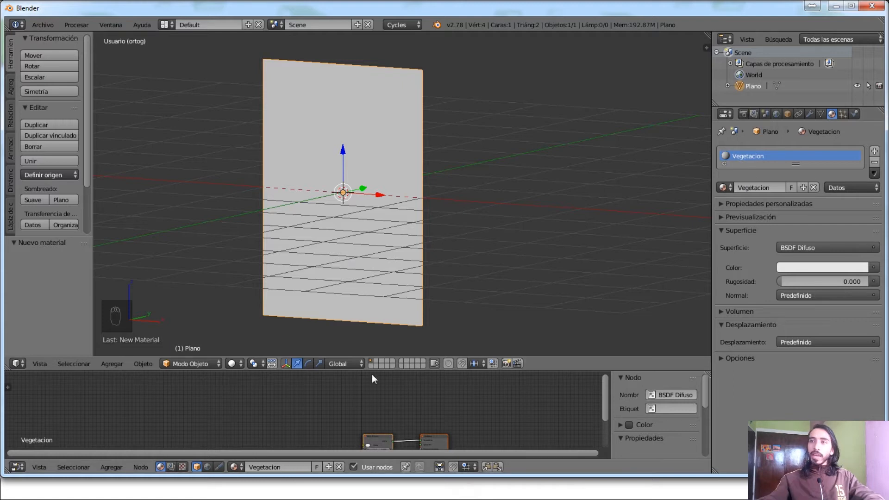
Step: Enlarge the node editor and add an Image texture node (Imagen) beside the BSDF Difuso node
{"action": "left_click_drag", "start_coordinate": [371, 370], "coordinate": [374, 312]}
{"action": "middle_click_drag", "start_coordinate": [367, 420], "coordinate": [308, 366]}
{"action": "scroll", "coordinate": [319, 358], "scroll_direction": "up", "scroll_amount": 6}
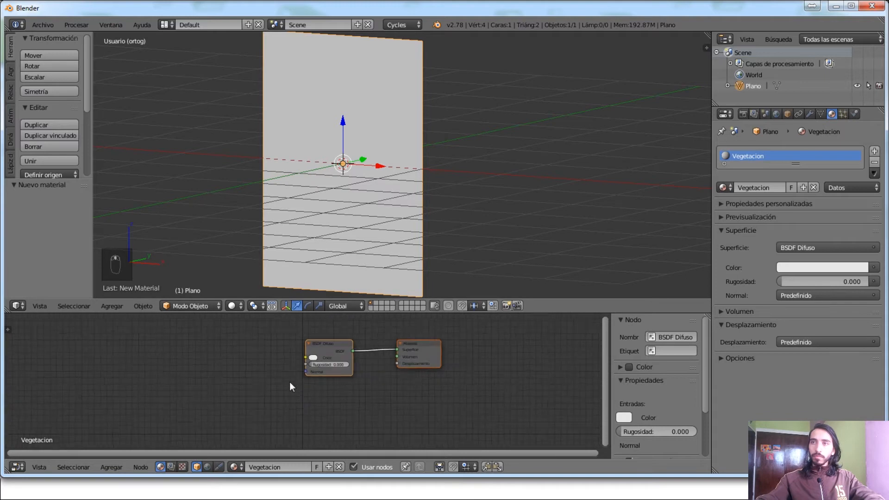
{"action": "scroll", "coordinate": [290, 382], "scroll_direction": "up", "scroll_amount": 4}
{"action": "middle_click_drag", "start_coordinate": [302, 342], "coordinate": [308, 401]}
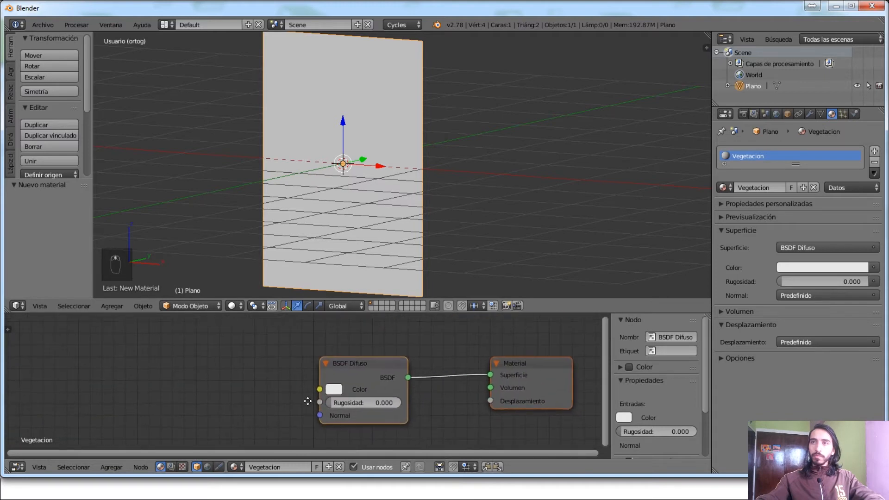
{"action": "key", "text": "shift+a"}
{"action": "mouse_move", "coordinate": [260, 393]}
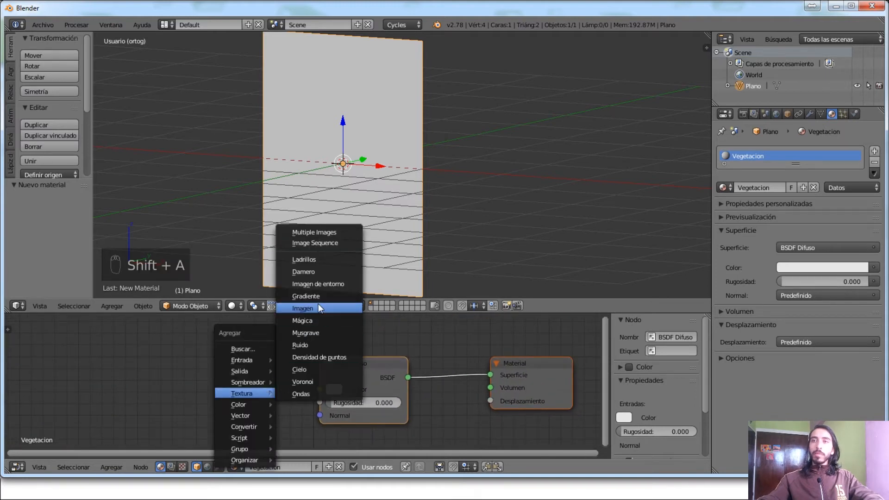
{"action": "left_click", "coordinate": [318, 307]}
{"action": "left_click", "coordinate": [209, 366]}
Step: Load Hoja de perejil.png into the Image node from E:\Dinno 3D\1. Cursos\Curso de Creación de Materiales en Cycles\Clase 4 - Texturizado\Texturas\
{"action": "left_click", "coordinate": [247, 376]}
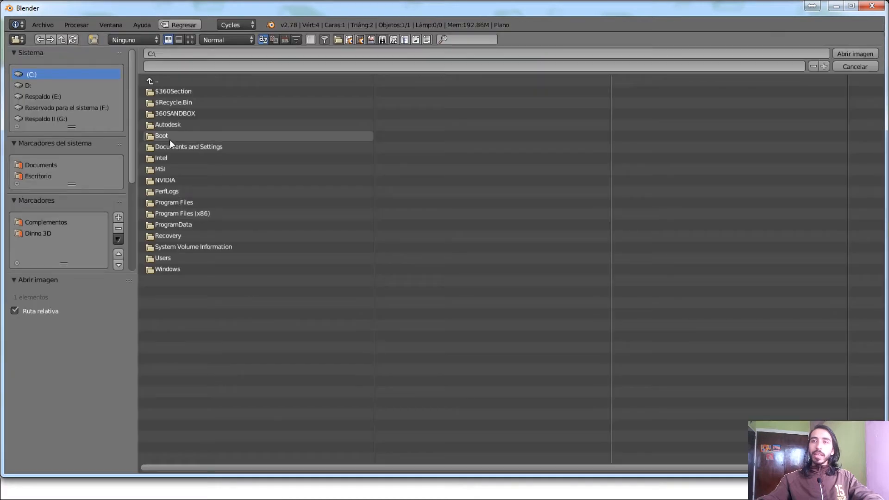
{"action": "left_click", "coordinate": [216, 56]}
{"action": "type", "text": "E:\\Dinno 3D\\1. Cursos\\Curso de Creación de Materiales en Cycles\\Clase 4 - Texturizado\\Texturas\\"}
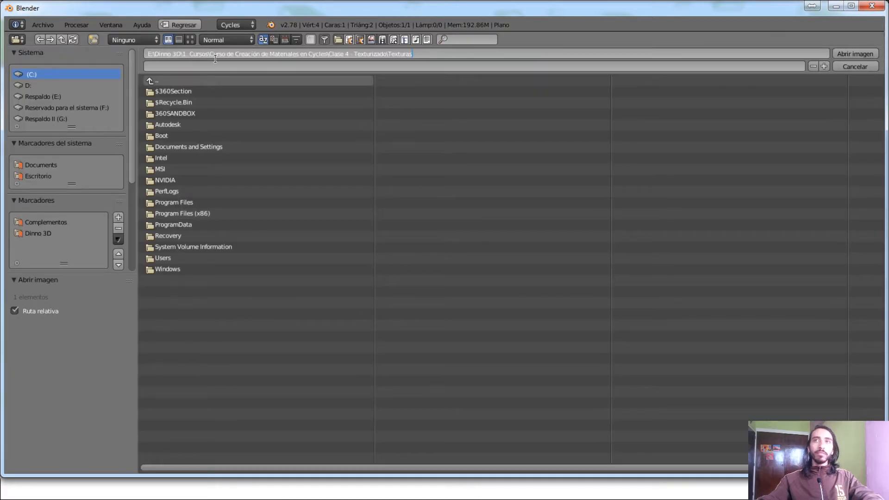
{"action": "key", "text": "Return"}
{"action": "left_click", "coordinate": [190, 40]}
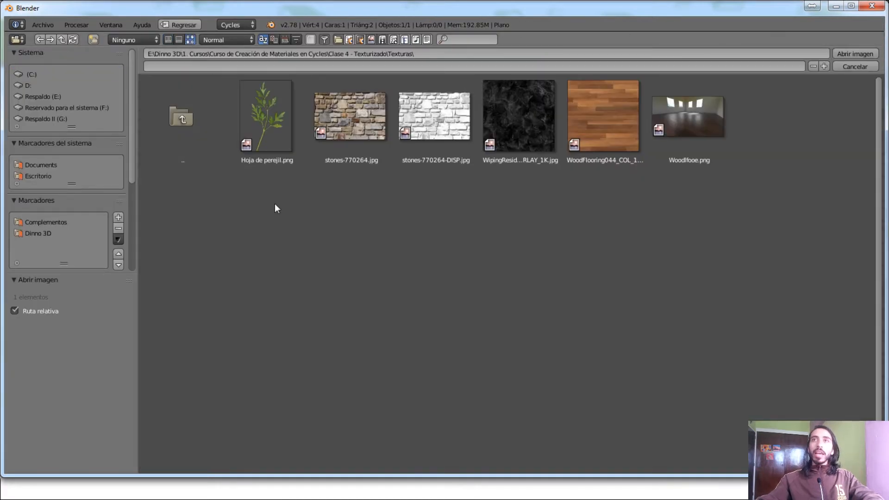
{"action": "left_click", "coordinate": [236, 134]}
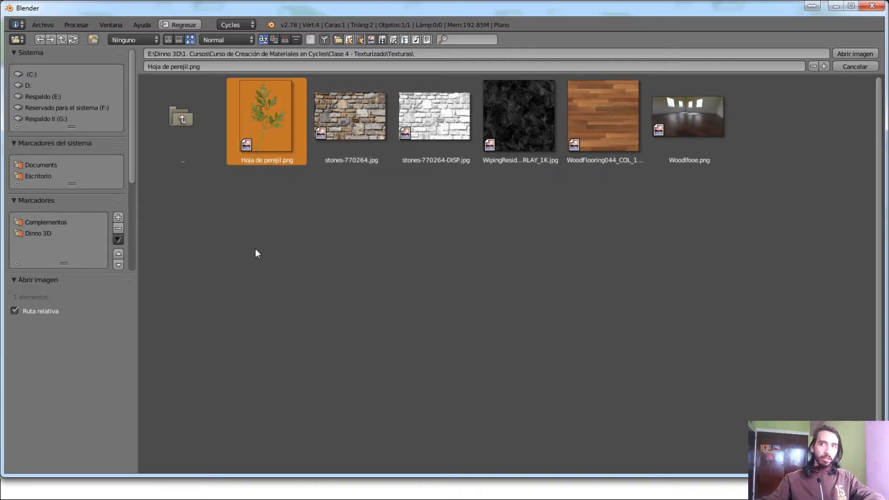
{"action": "double_click", "coordinate": [258, 145]}
Step: Connect the Image node's Color output to the BSDF Difuso Color input and switch the 3D view to Material shading
{"action": "middle_click_drag", "start_coordinate": [282, 389], "coordinate": [225, 401]}
{"action": "left_click_drag", "start_coordinate": [271, 348], "coordinate": [330, 389]}
{"action": "left_click", "coordinate": [232, 305]}
{"action": "left_click", "coordinate": [265, 246]}
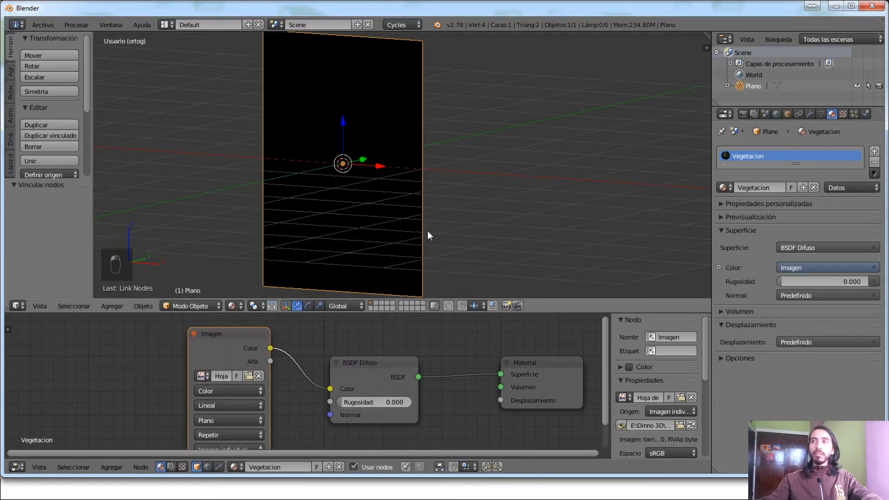
Step: Split the 3D view into two side-by-side areas and hide the side panels of the new one
{"action": "left_click_drag", "start_coordinate": [706, 35], "coordinate": [534, 36]}
{"action": "key", "text": "m"}
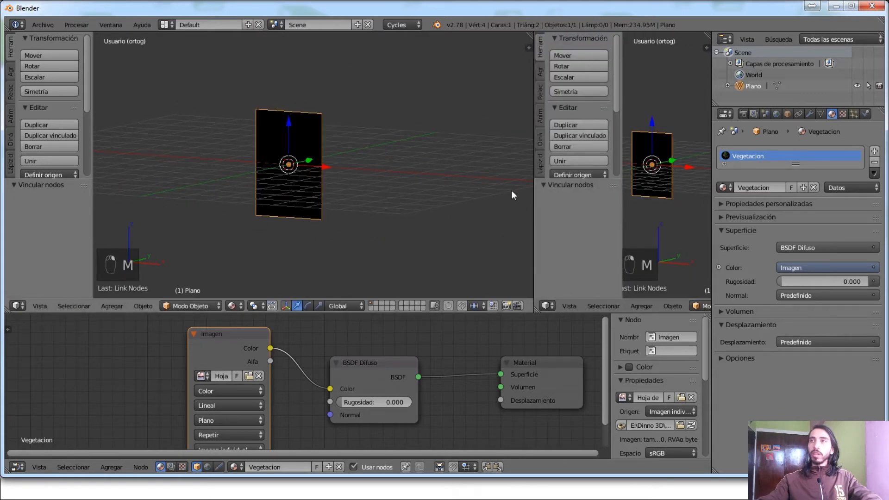
{"action": "key", "text": "n"}
{"action": "key", "text": "n"}
{"action": "key", "text": "t"}
{"action": "key", "text": "n"}
{"action": "key", "text": "t"}
{"action": "left_click_drag", "start_coordinate": [534, 197], "coordinate": [417, 187]}
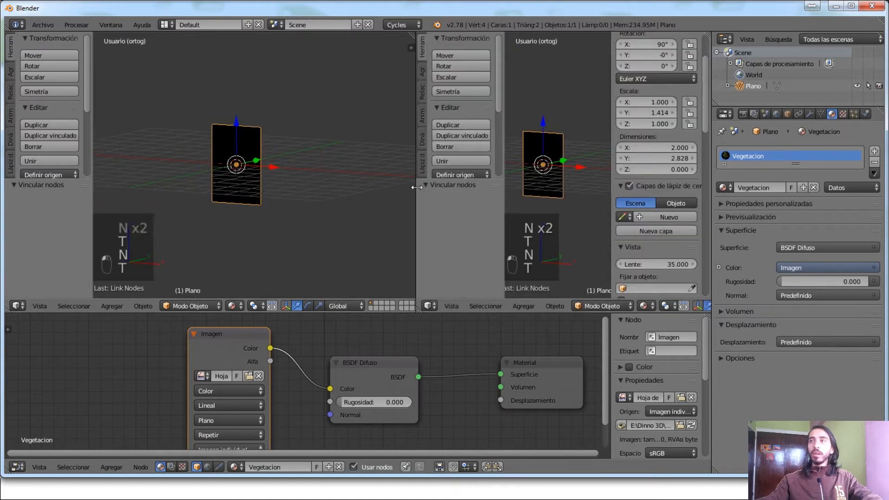
{"action": "key", "text": "n"}
{"action": "key", "text": "t"}
Step: Change the new area to the UV and image editor (Editor de UV e imágenes) and display Hoja de perejil.png in it
{"action": "left_click", "coordinate": [433, 306]}
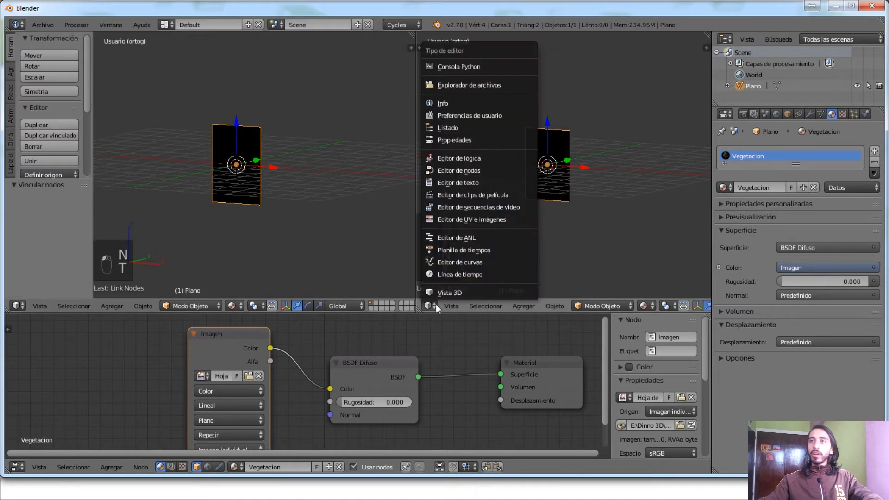
{"action": "left_click", "coordinate": [468, 219]}
{"action": "scroll", "coordinate": [227, 210], "scroll_direction": "up", "scroll_amount": 6}
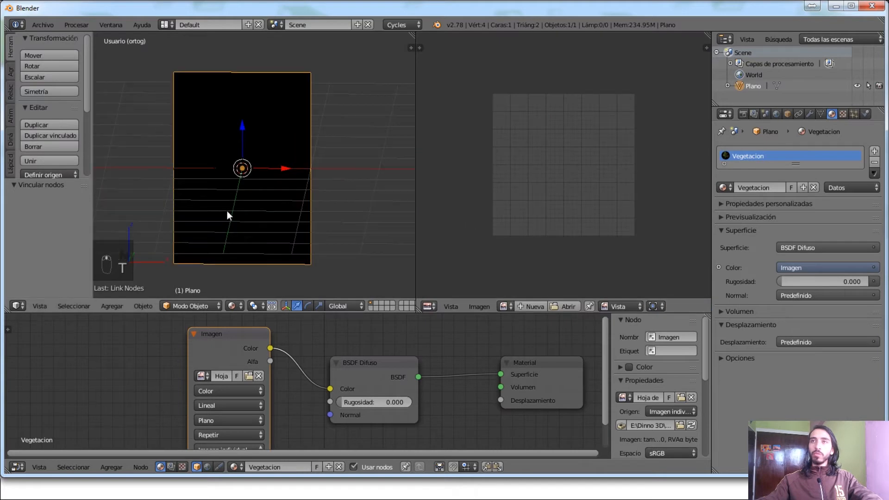
{"action": "left_click", "coordinate": [504, 306]}
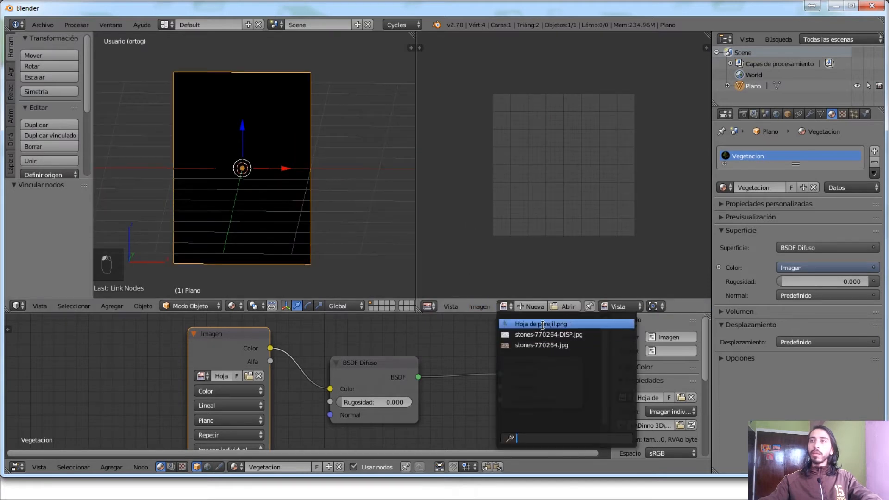
{"action": "left_click", "coordinate": [542, 324]}
{"action": "scroll", "coordinate": [216, 190], "scroll_direction": "down", "scroll_amount": 2}
{"action": "scroll", "coordinate": [547, 174], "scroll_direction": "down", "scroll_amount": 4}
{"action": "scroll", "coordinate": [549, 176], "scroll_direction": "down", "scroll_amount": 3}
Step: Enter edit mode on the plane and unwrap its face with Desplegar
{"action": "key", "text": "u"}
{"action": "key", "text": "Tab"}
{"action": "key", "text": "u"}
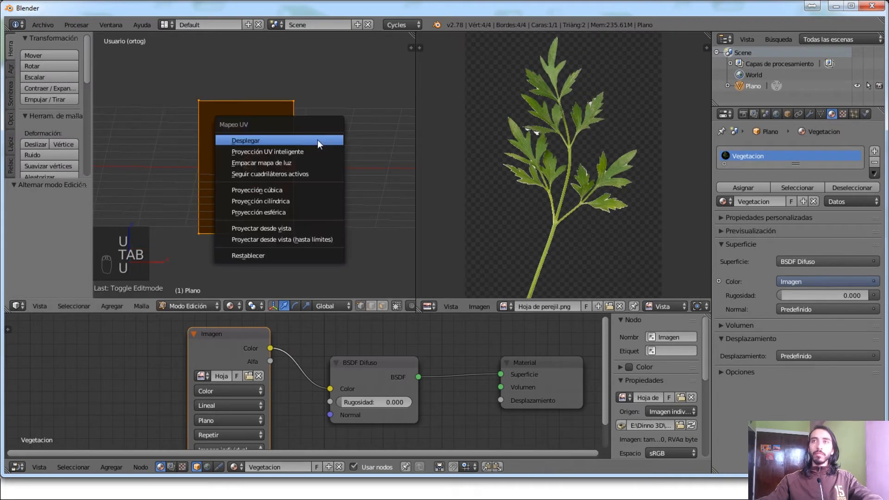
{"action": "left_click", "coordinate": [316, 140]}
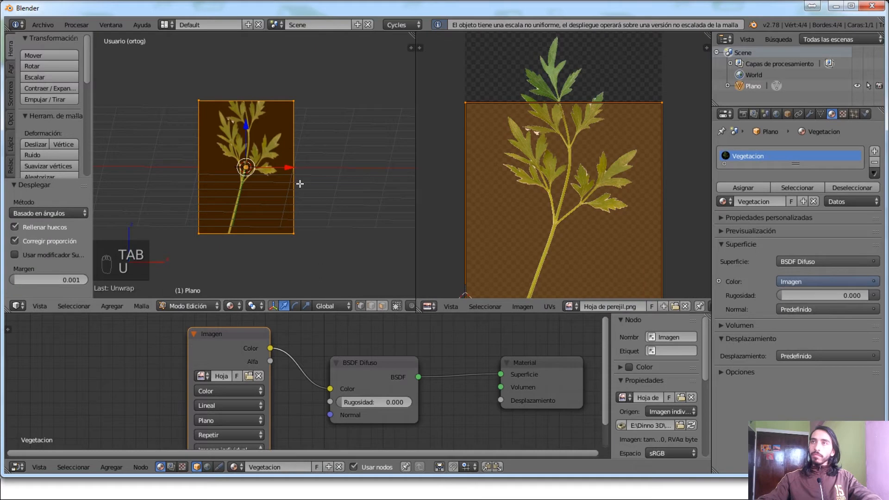
Step: Move the upper UV vertices to the leaf image's upper edge so the face covers the whole image, and return to object mode
{"action": "scroll", "coordinate": [300, 184], "scroll_direction": "up", "scroll_amount": 2}
{"action": "scroll", "coordinate": [533, 184], "scroll_direction": "down", "scroll_amount": 3}
{"action": "right_click", "coordinate": [612, 133]}
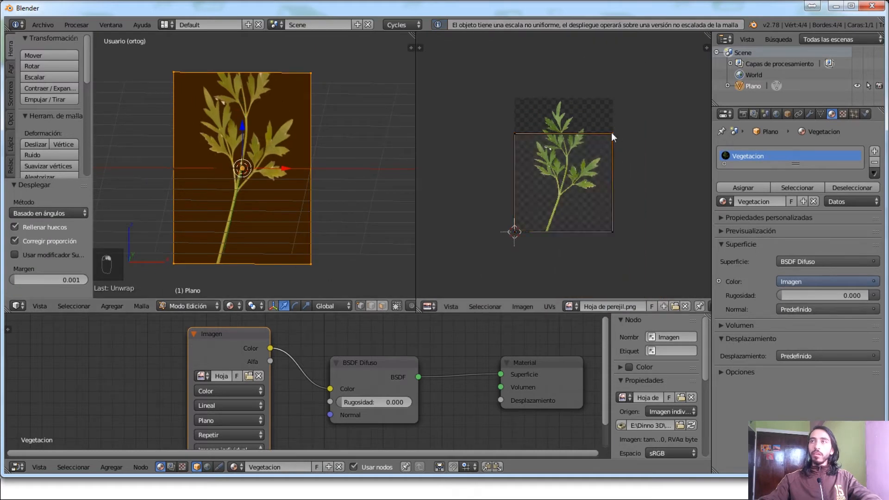
{"action": "key", "text": "g"}
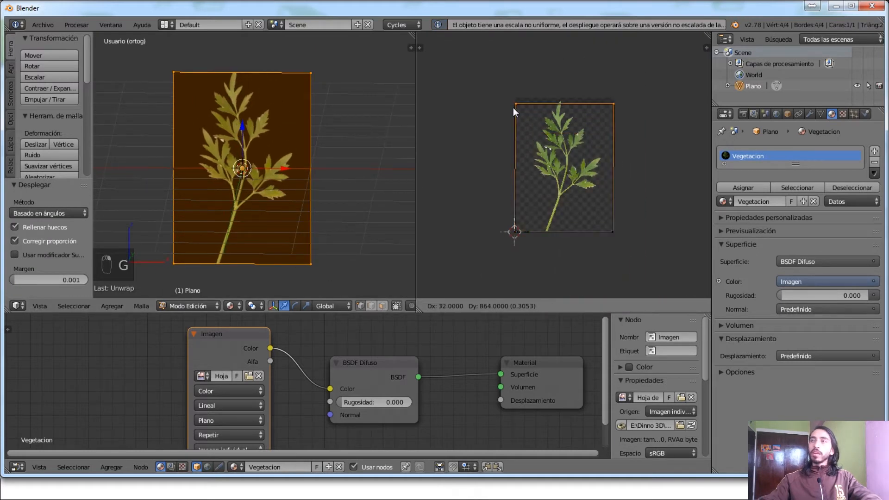
{"action": "left_click", "coordinate": [515, 102]}
{"action": "key", "text": "Tab"}
Step: Brighten the world background color to nearly white and switch the 3D view to rendered (Procesado) shading
{"action": "middle_click_drag", "start_coordinate": [327, 171], "coordinate": [358, 190]}
{"action": "scroll", "coordinate": [382, 174], "scroll_direction": "down", "scroll_amount": 2}
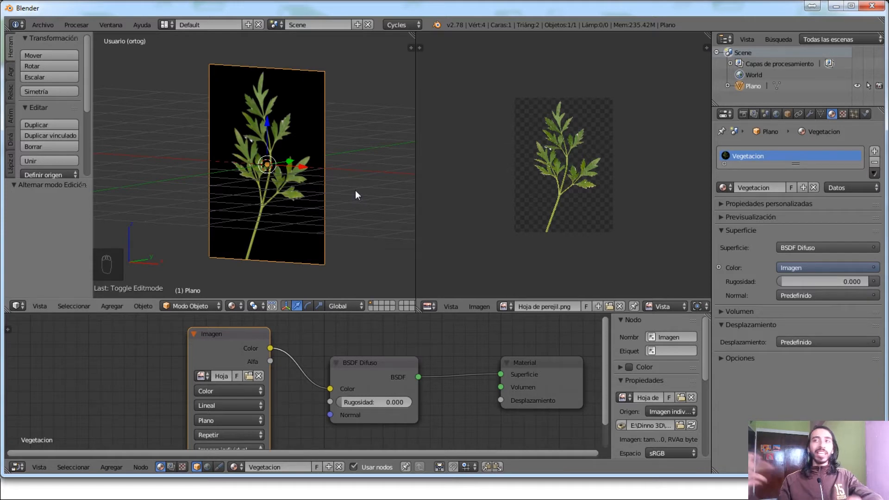
{"action": "scroll", "coordinate": [541, 124], "scroll_direction": "up", "scroll_amount": 5}
{"action": "scroll", "coordinate": [535, 137], "scroll_direction": "down", "scroll_amount": 2}
{"action": "middle_click_drag", "start_coordinate": [203, 174], "coordinate": [238, 168]}
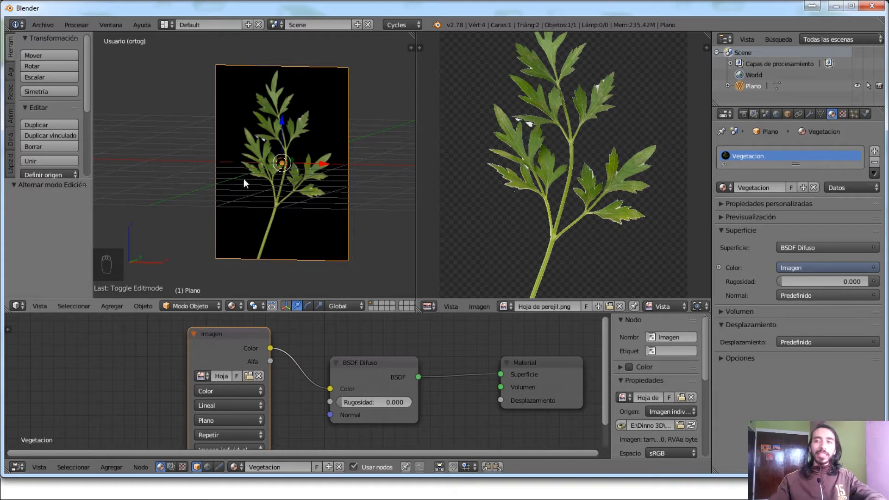
{"action": "middle_click_drag", "start_coordinate": [244, 179], "coordinate": [240, 151], "text": "shift"}
{"action": "left_click", "coordinate": [767, 114]}
{"action": "left_click", "coordinate": [776, 114]}
{"action": "left_click", "coordinate": [838, 225]}
{"action": "left_click_drag", "start_coordinate": [869, 156], "coordinate": [871, 80]}
{"action": "key", "text": "z"}
{"action": "left_click", "coordinate": [252, 232]}
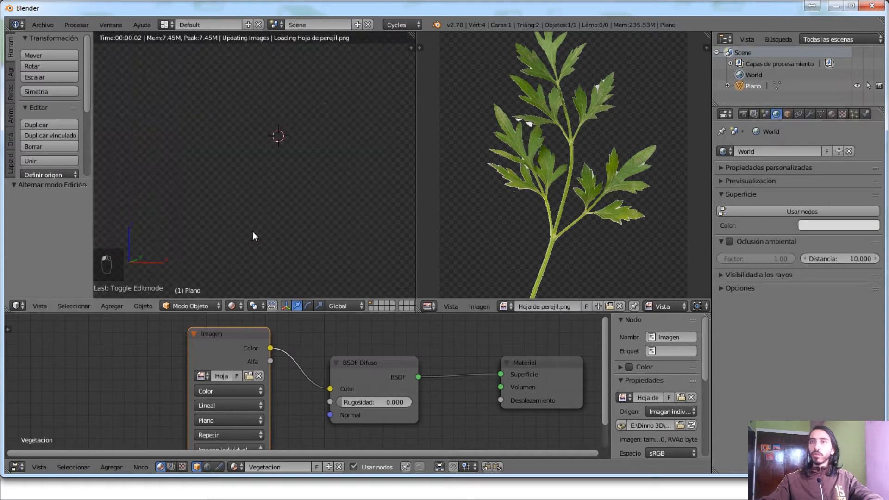
Step: Move the Image node farther away from the BSDF Difuso node and place a duplicate of it underneath
{"action": "scroll", "coordinate": [280, 236], "scroll_direction": "up", "scroll_amount": 1}
{"action": "middle_click_drag", "start_coordinate": [315, 379], "coordinate": [376, 352]}
{"action": "right_click", "coordinate": [292, 336]}
{"action": "key", "text": "g"}
{"action": "left_click", "coordinate": [182, 350]}
{"action": "middle_click_drag", "start_coordinate": [276, 383], "coordinate": [312, 325]}
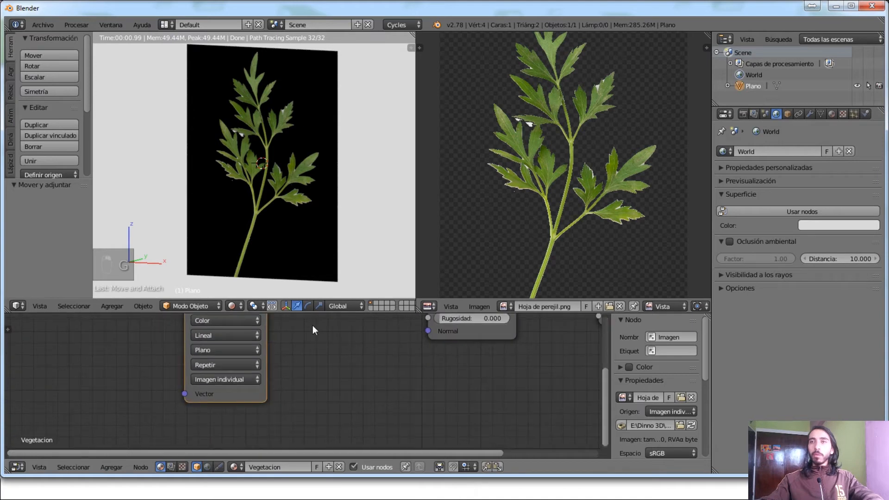
{"action": "scroll", "coordinate": [310, 341], "scroll_direction": "down", "scroll_amount": 3}
{"action": "key", "text": "shift+d"}
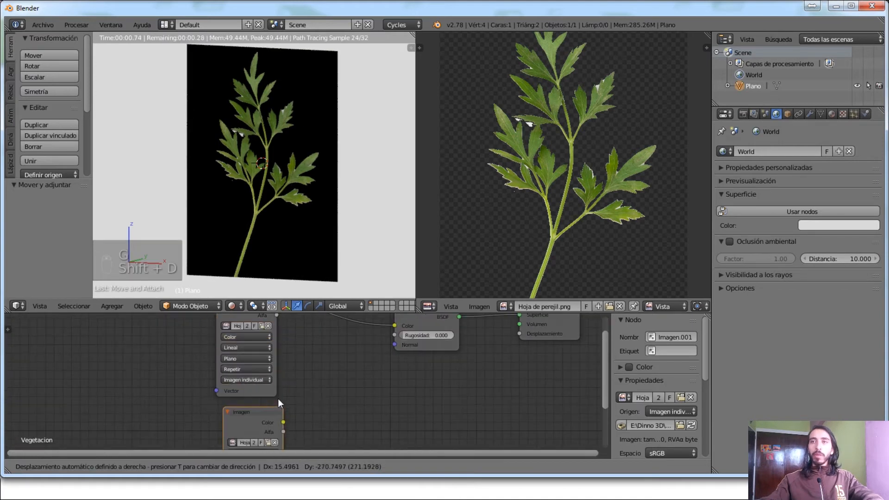
{"action": "left_click", "coordinate": [181, 399]}
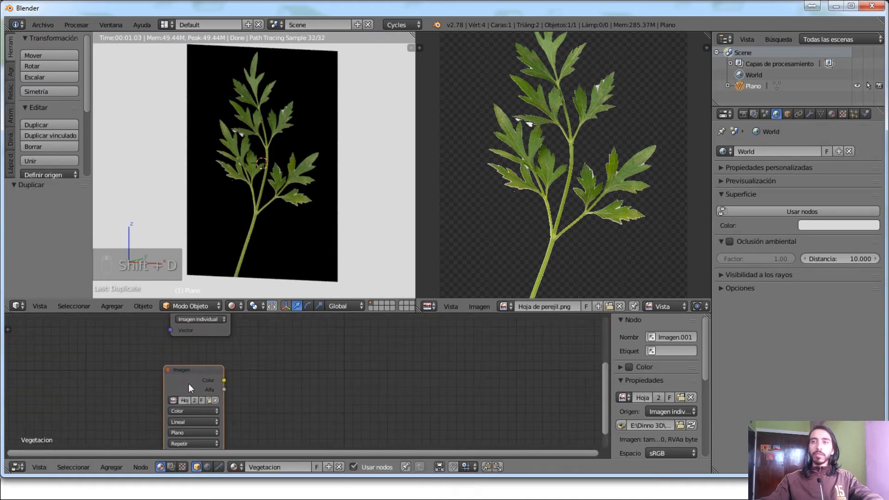
Step: Preview the duplicated Image node, add a Tono Saturación Valor node on its color output, and set its saturation to 0
{"action": "left_click", "coordinate": [190, 381], "text": "ctrl+shift"}
{"action": "key", "text": "shift+a"}
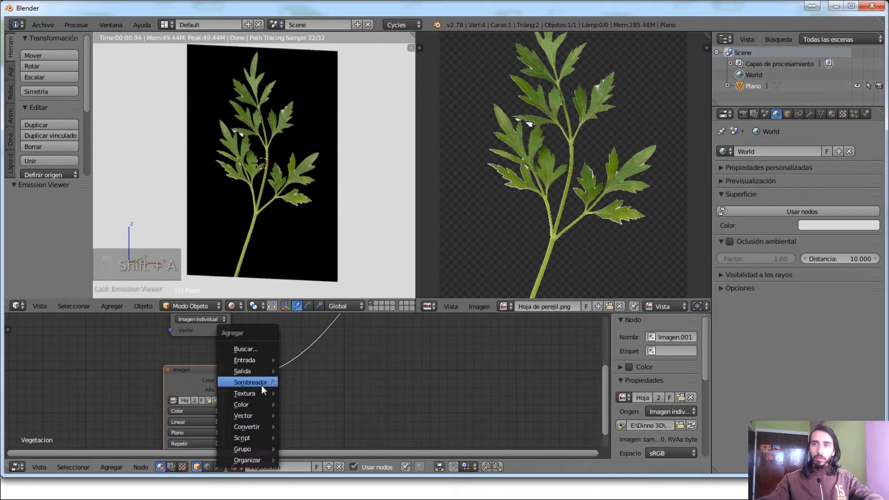
{"action": "mouse_move", "coordinate": [251, 402]}
{"action": "left_click", "coordinate": [320, 375]}
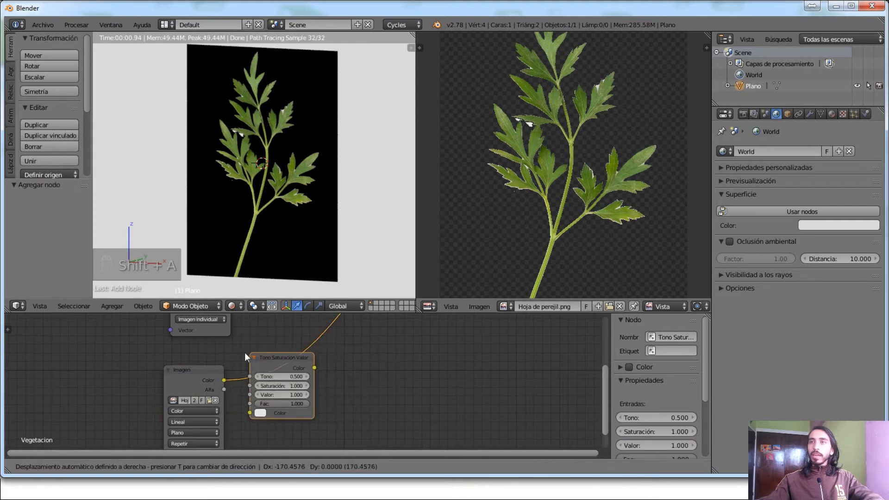
{"action": "left_click", "coordinate": [256, 354]}
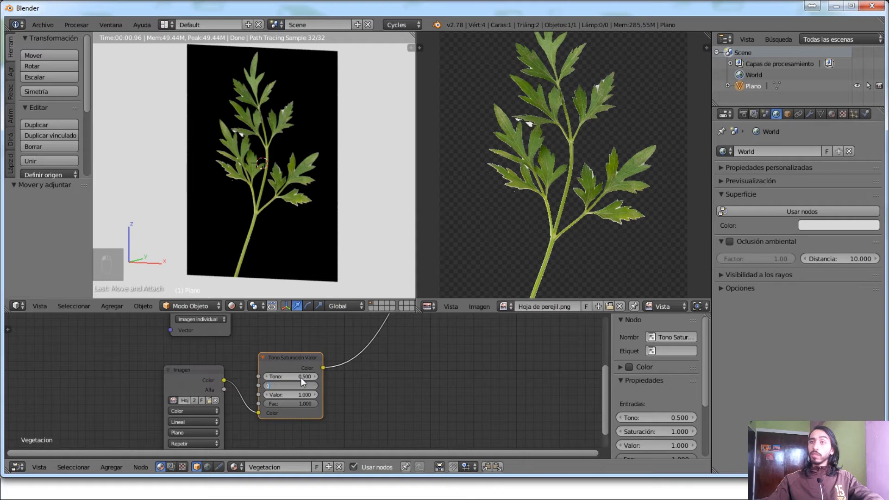
{"action": "key", "text": "Return"}
Step: Add a Brillo/Contraste node on the color link after the Tono Saturación Valor node
{"action": "middle_click_drag", "start_coordinate": [378, 412], "coordinate": [302, 415]}
{"action": "key", "text": "shift+a"}
{"action": "mouse_move", "coordinate": [274, 387]}
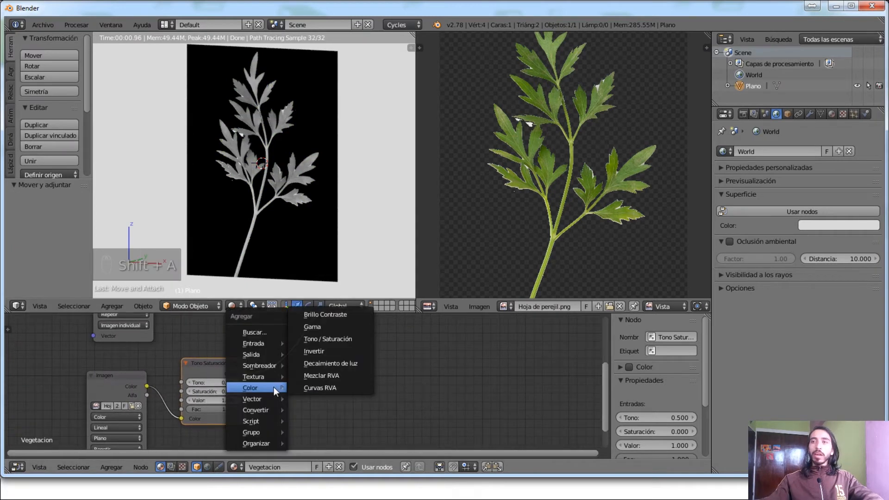
{"action": "left_click", "coordinate": [324, 314]}
{"action": "left_click", "coordinate": [295, 377]}
{"action": "mouse_move", "coordinate": [358, 398]}
{"action": "left_mouse_down"}
{"action": "mouse_move", "coordinate": [376, 401]}
{"action": "mouse_move", "coordinate": [342, 393]}
{"action": "mouse_move", "coordinate": [358, 393]}
{"action": "left_mouse_up"}
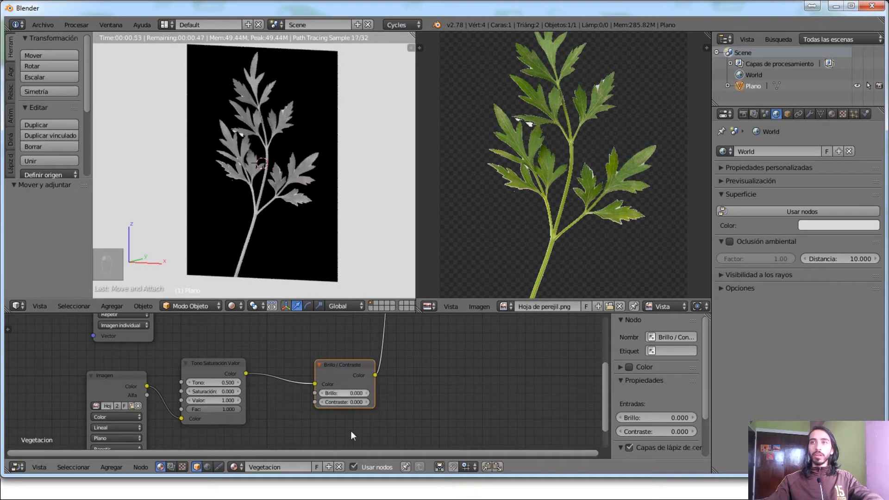
Step: Try several contrast values on the Brillo/Contraste node, then return the contrast to 0
{"action": "left_click", "coordinate": [366, 404]}
{"action": "left_click", "coordinate": [366, 403]}
{"action": "left_click", "coordinate": [368, 403]}
{"action": "left_click", "coordinate": [368, 403]}
{"action": "left_click", "coordinate": [368, 403]}
{"action": "left_click_drag", "start_coordinate": [341, 403], "coordinate": [344, 403]}
{"action": "left_click", "coordinate": [322, 404]}
{"action": "left_click", "coordinate": [321, 404]}
{"action": "left_click", "coordinate": [322, 403]}
{"action": "left_click", "coordinate": [322, 404]}
{"action": "left_click", "coordinate": [321, 404]}
{"action": "left_click", "coordinate": [322, 403]}
{"action": "left_click", "coordinate": [322, 404]}
{"action": "left_click", "coordinate": [321, 404]}
{"action": "left_click", "coordinate": [366, 402]}
{"action": "left_click", "coordinate": [366, 402]}
{"action": "left_click", "coordinate": [366, 403]}
{"action": "left_click", "coordinate": [367, 403]}
{"action": "left_click", "coordinate": [377, 400]}
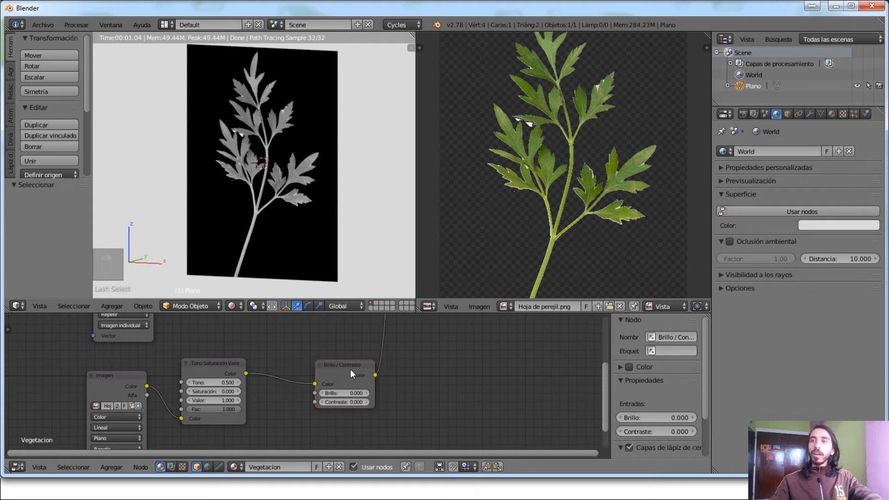
Step: Raise both the brightness and the contrast of the Brillo/Contraste node to 1.0
{"action": "scroll", "coordinate": [371, 374], "scroll_direction": "up", "scroll_amount": 1}
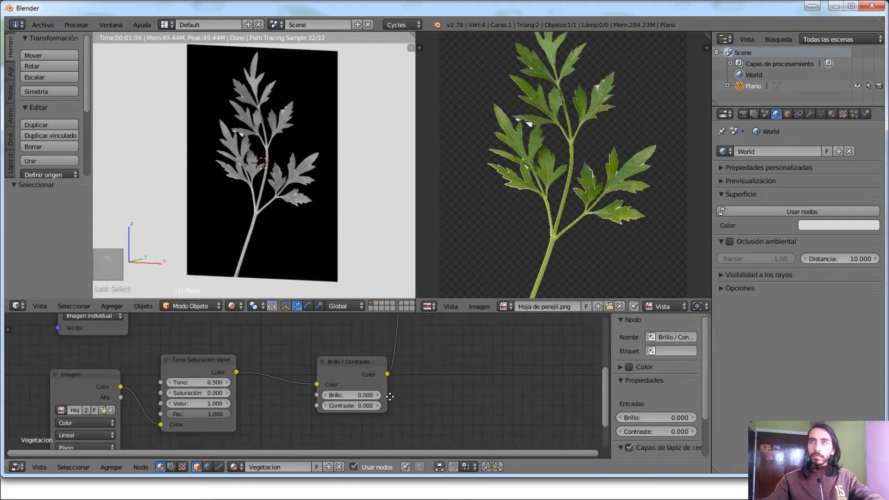
{"action": "left_click", "coordinate": [381, 384]}
{"action": "left_click", "coordinate": [381, 384]}
{"action": "left_click", "coordinate": [381, 384]}
{"action": "left_click", "coordinate": [383, 384]}
{"action": "left_click", "coordinate": [379, 396]}
{"action": "left_click", "coordinate": [379, 395]}
{"action": "left_click", "coordinate": [380, 396]}
{"action": "left_click", "coordinate": [380, 395]}
{"action": "left_click", "coordinate": [380, 395]}
{"action": "left_click", "coordinate": [380, 395]}
{"action": "left_click", "coordinate": [380, 396]}
{"action": "middle_click_drag", "start_coordinate": [270, 391], "coordinate": [259, 406]}
{"action": "left_click", "coordinate": [369, 400]}
{"action": "left_click", "coordinate": [369, 400]}
{"action": "left_click", "coordinate": [369, 400]}
{"action": "left_click", "coordinate": [369, 400]}
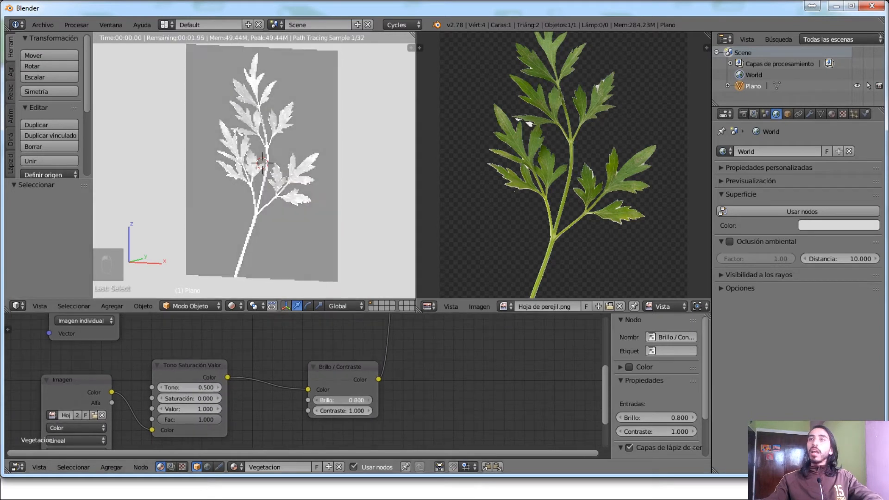
{"action": "left_click", "coordinate": [369, 400]}
Step: Increase the Brillo/Contraste node's contrast to 2.1 so the background becomes black
{"action": "left_click", "coordinate": [368, 417]}
{"action": "left_click", "coordinate": [371, 410]}
{"action": "left_click", "coordinate": [370, 410]}
{"action": "left_click", "coordinate": [371, 410]}
{"action": "left_click", "coordinate": [371, 410]}
{"action": "left_click", "coordinate": [370, 410]}
{"action": "left_click", "coordinate": [370, 409]}
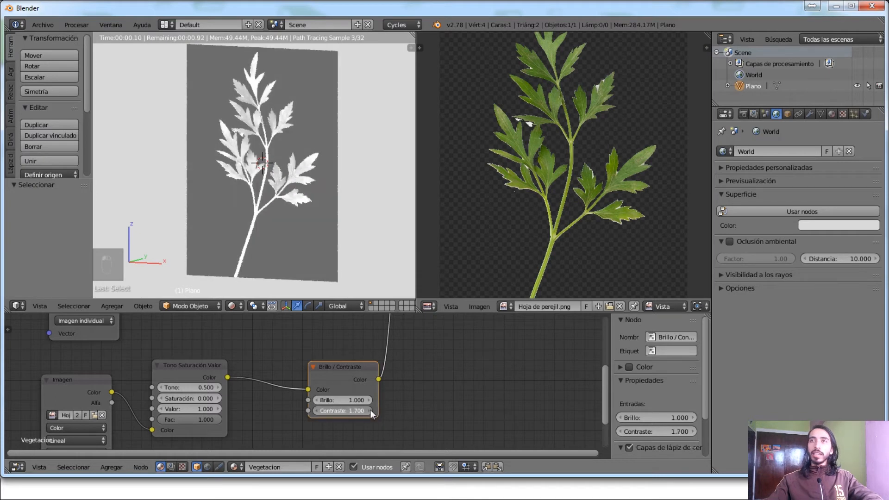
{"action": "left_click", "coordinate": [371, 409]}
{"action": "left_click", "coordinate": [370, 410]}
{"action": "left_click", "coordinate": [369, 410]}
{"action": "left_click", "coordinate": [369, 410]}
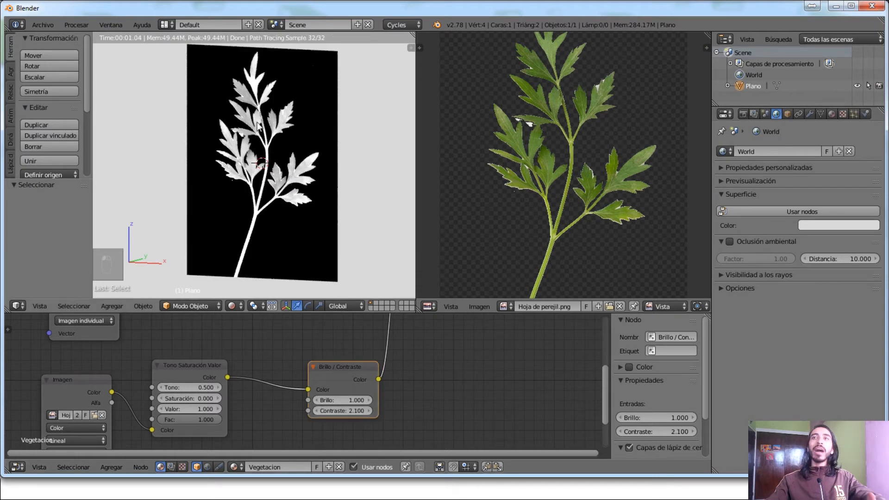
Step: Examine the leaf edges and interior of the black-and-white mask up close in the rendered view
{"action": "scroll", "coordinate": [266, 107], "scroll_direction": "up", "scroll_amount": 5}
{"action": "scroll", "coordinate": [233, 206], "scroll_direction": "up", "scroll_amount": 4}
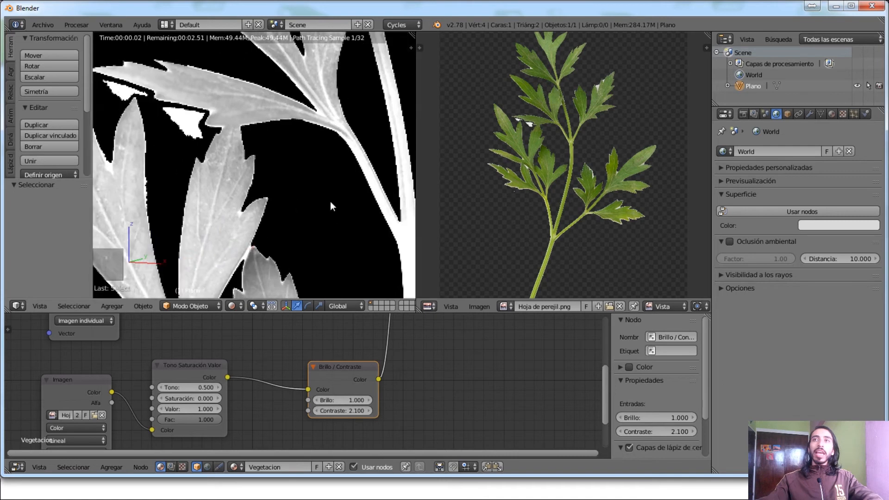
{"action": "middle_click_drag", "start_coordinate": [240, 123], "coordinate": [243, 161], "text": "shift"}
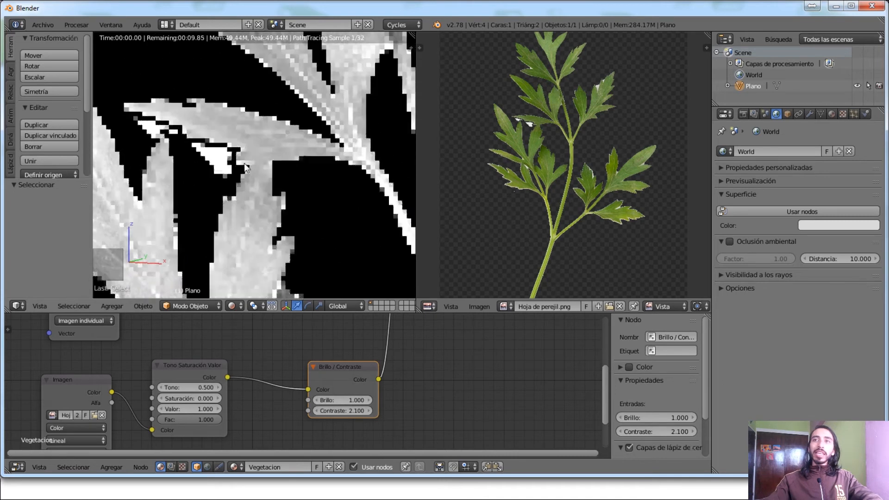
{"action": "middle_click_drag", "start_coordinate": [214, 112], "coordinate": [238, 165], "text": "shift"}
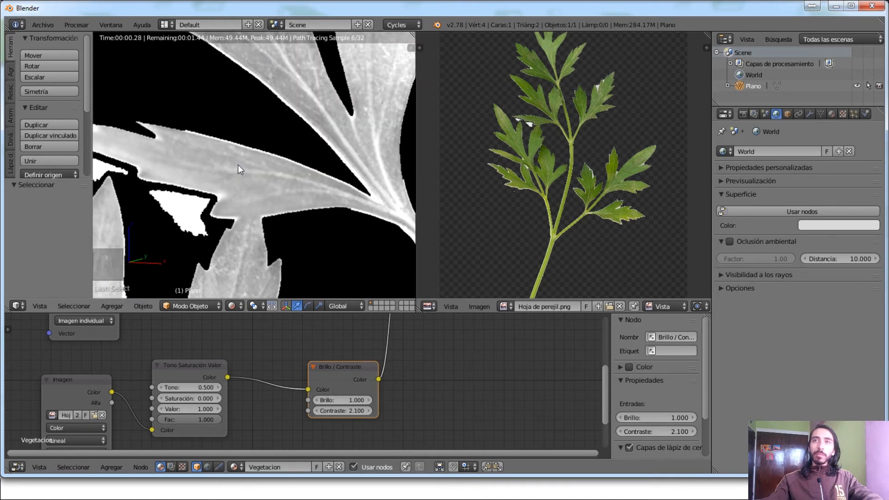
{"action": "scroll", "coordinate": [249, 161], "scroll_direction": "down", "scroll_amount": 4}
{"action": "scroll", "coordinate": [251, 163], "scroll_direction": "down", "scroll_amount": 3}
{"action": "middle_click_drag", "start_coordinate": [182, 116], "coordinate": [233, 81], "text": "shift"}
Step: Move the Brillo/Contraste node close to the Tono Saturación Valor node and shift the duplicated Image node slightly lower
{"action": "key", "text": "g"}
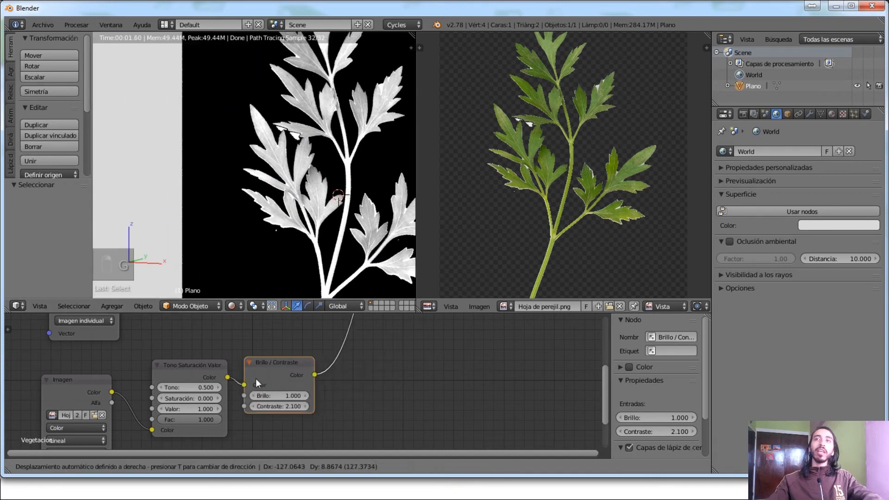
{"action": "left_click", "coordinate": [267, 374]}
{"action": "right_click", "coordinate": [87, 391]}
{"action": "key", "text": "g"}
{"action": "left_click", "coordinate": [91, 426]}
{"action": "key", "text": "g"}
{"action": "left_click", "coordinate": [91, 417]}
Step: Send the BSDF Difuso back to the material output and insert a Mezclar sombreador node between them
{"action": "scroll", "coordinate": [244, 371], "scroll_direction": "down", "scroll_amount": 2}
{"action": "scroll", "coordinate": [264, 278], "scroll_direction": "down", "scroll_amount": 1}
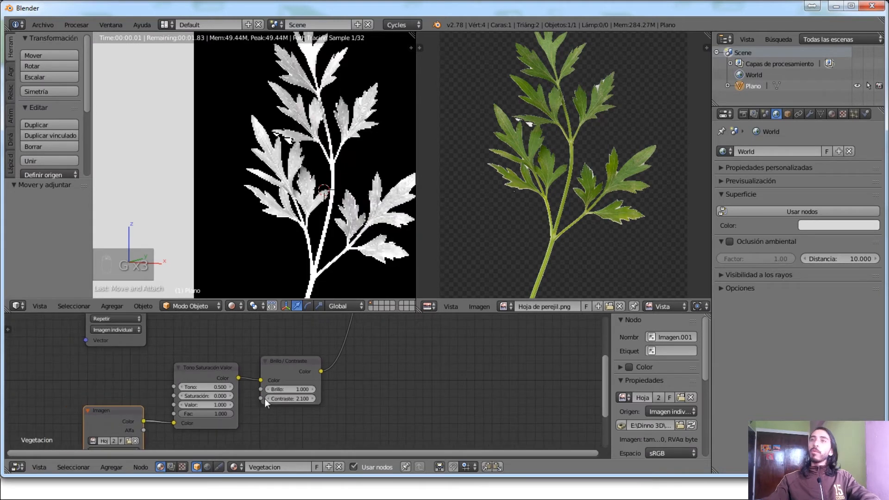
{"action": "scroll", "coordinate": [301, 366], "scroll_direction": "down", "scroll_amount": 1}
{"action": "scroll", "coordinate": [299, 348], "scroll_direction": "down", "scroll_amount": 1}
{"action": "middle_click_drag", "start_coordinate": [299, 346], "coordinate": [255, 426]}
{"action": "left_click", "coordinate": [253, 365], "text": "ctrl+shift"}
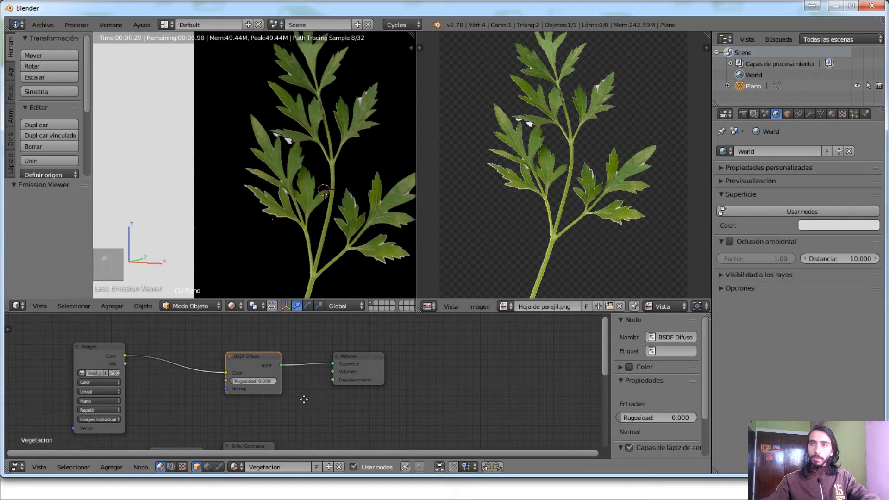
{"action": "middle_click_drag", "start_coordinate": [304, 399], "coordinate": [324, 372]}
{"action": "key", "text": "shift+a"}
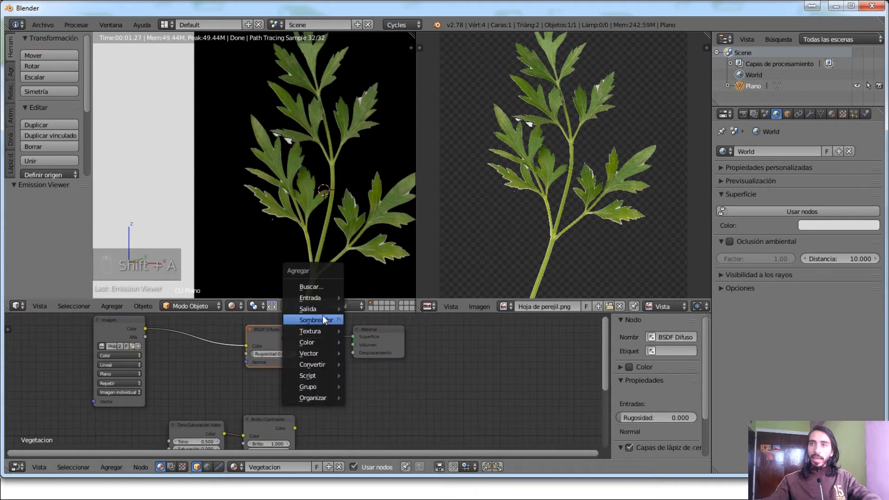
{"action": "mouse_move", "coordinate": [338, 319]}
{"action": "left_click", "coordinate": [413, 224]}
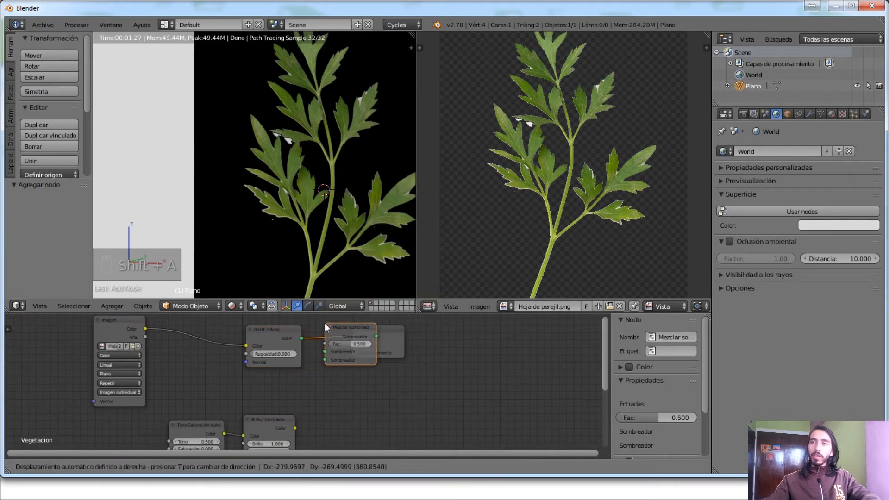
{"action": "left_click", "coordinate": [330, 330]}
Step: Add a BSDF Transparente node below the BSDF Difuso and connect it to the mix shader's second shader input
{"action": "key", "text": "shift+a"}
{"action": "mouse_move", "coordinate": [341, 381]}
{"action": "left_click", "coordinate": [395, 345]}
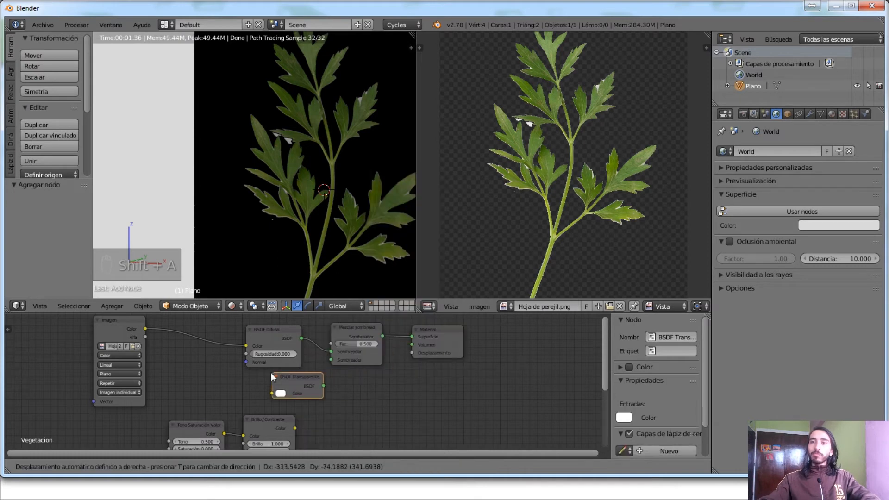
{"action": "left_click", "coordinate": [248, 375]}
{"action": "left_click_drag", "start_coordinate": [297, 387], "coordinate": [331, 359]}
Step: Move the mask's Image, Tono Saturación Valor and Brillo/Contraste nodes together above the diffuse shader chain
{"action": "scroll", "coordinate": [232, 424], "scroll_direction": "down", "scroll_amount": 1}
{"action": "scroll", "coordinate": [234, 423], "scroll_direction": "down", "scroll_amount": 1}
{"action": "right_click", "coordinate": [225, 422]}
{"action": "middle_click_drag", "start_coordinate": [225, 422], "coordinate": [261, 389]}
{"action": "right_click", "coordinate": [304, 384]}
{"action": "right_click", "coordinate": [250, 391], "text": "shift"}
{"action": "key", "text": "g"}
{"action": "left_click", "coordinate": [245, 422]}
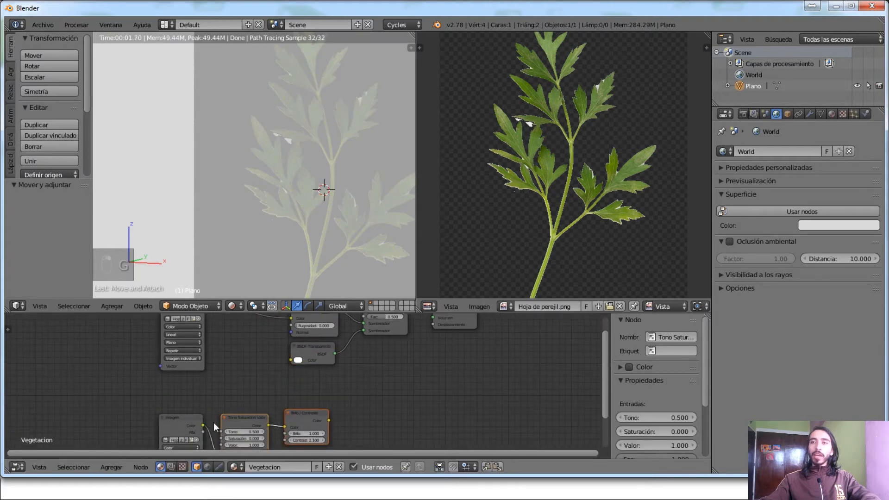
{"action": "right_click", "coordinate": [190, 419], "text": "shift"}
{"action": "scroll", "coordinate": [315, 390], "scroll_direction": "down", "scroll_amount": 1}
{"action": "middle_click_drag", "start_coordinate": [316, 390], "coordinate": [313, 443]}
{"action": "scroll", "coordinate": [314, 444], "scroll_direction": "down", "scroll_amount": 1}
{"action": "key", "text": "g"}
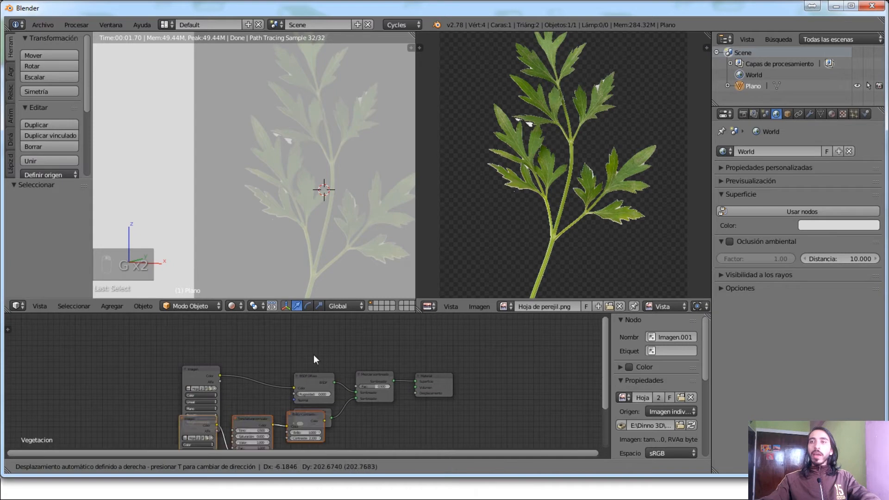
{"action": "left_click", "coordinate": [315, 394]}
Step: Move the Mezclar sombreador node higher, above the level of the BSDF Difuso and Material output nodes
{"action": "middle_click_drag", "start_coordinate": [372, 385], "coordinate": [338, 404]}
{"action": "right_click", "coordinate": [338, 396]}
{"action": "key", "text": "g"}
{"action": "left_click", "coordinate": [343, 359]}
{"action": "mouse_move", "coordinate": [343, 360]}
{"action": "middle_mouse_down"}
{"action": "mouse_move", "coordinate": [329, 388]}
{"action": "mouse_move", "coordinate": [349, 374]}
{"action": "middle_mouse_up"}
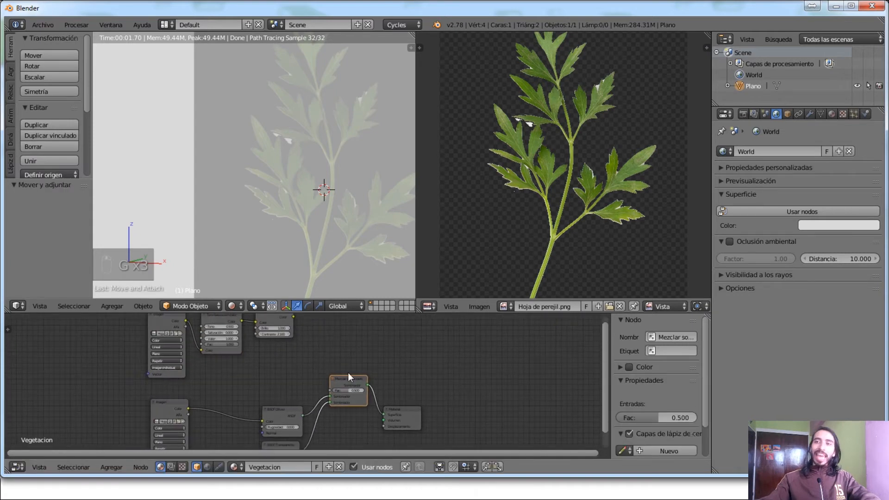
Step: Examine the BSDF Difuso and BSDF Transparente nodes, including the transparent shader's color, and the mask nodes above them
{"action": "middle_click_drag", "start_coordinate": [291, 414], "coordinate": [310, 374]}
{"action": "scroll", "coordinate": [311, 376], "scroll_direction": "up", "scroll_amount": 2}
{"action": "right_click", "coordinate": [297, 376]}
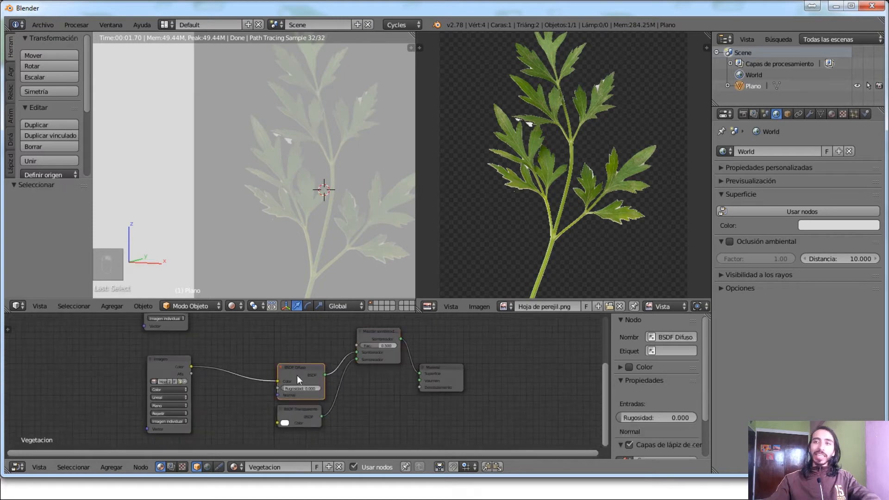
{"action": "right_click", "coordinate": [299, 419]}
{"action": "middle_click_drag", "start_coordinate": [326, 361], "coordinate": [319, 444]}
{"action": "middle_click_drag", "start_coordinate": [331, 384], "coordinate": [353, 316]}
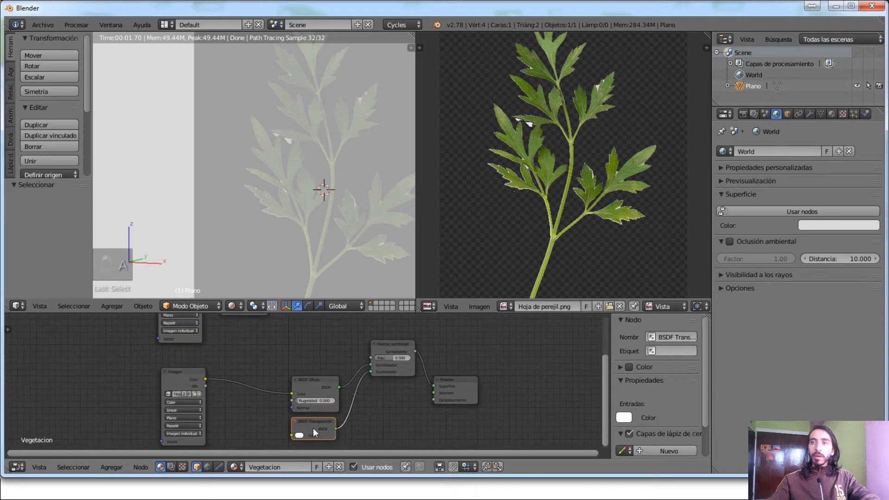
{"action": "left_click", "coordinate": [299, 435]}
{"action": "left_click", "coordinate": [349, 347]}
{"action": "middle_click_drag", "start_coordinate": [301, 357], "coordinate": [263, 401]}
{"action": "middle_click_drag", "start_coordinate": [299, 364], "coordinate": [302, 375]}
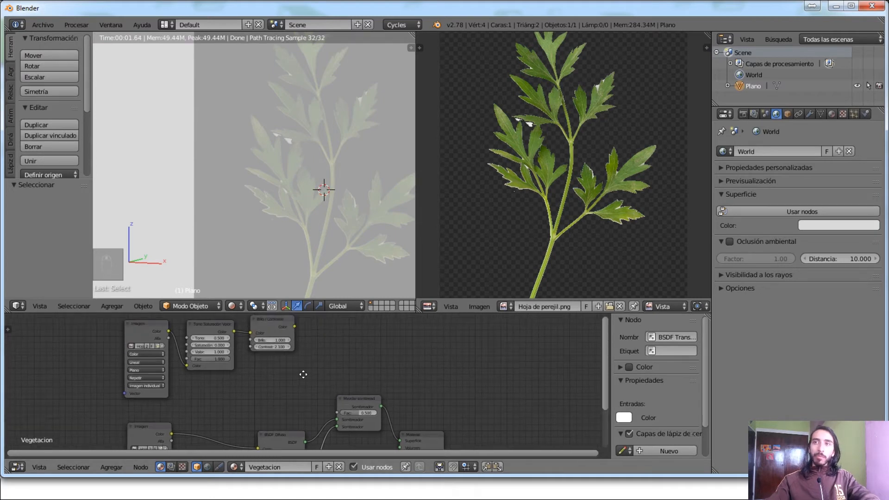
Step: Connect the Brillo/Contraste node's color output to the Mezclar sombreador factor and check the leaf cutout in the render
{"action": "left_click", "coordinate": [269, 324]}
{"action": "key", "text": "g"}
{"action": "left_click", "coordinate": [272, 329]}
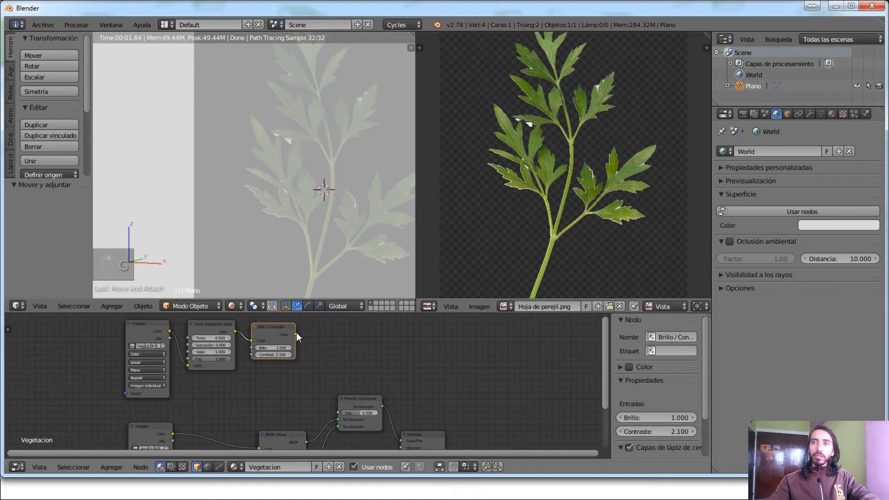
{"action": "left_click", "coordinate": [137, 324], "text": "shift"}
{"action": "left_click", "coordinate": [199, 332], "text": "shift"}
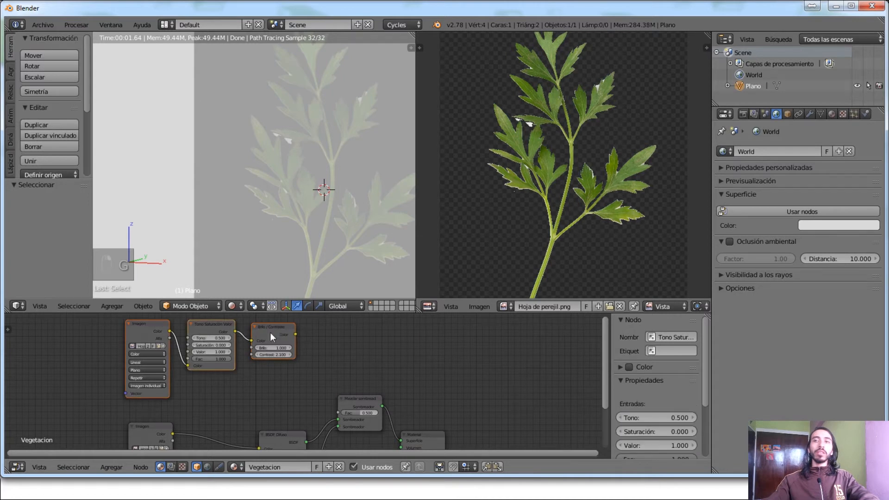
{"action": "left_click_drag", "start_coordinate": [296, 334], "coordinate": [331, 413]}
{"action": "middle_click_drag", "start_coordinate": [331, 413], "coordinate": [330, 378]}
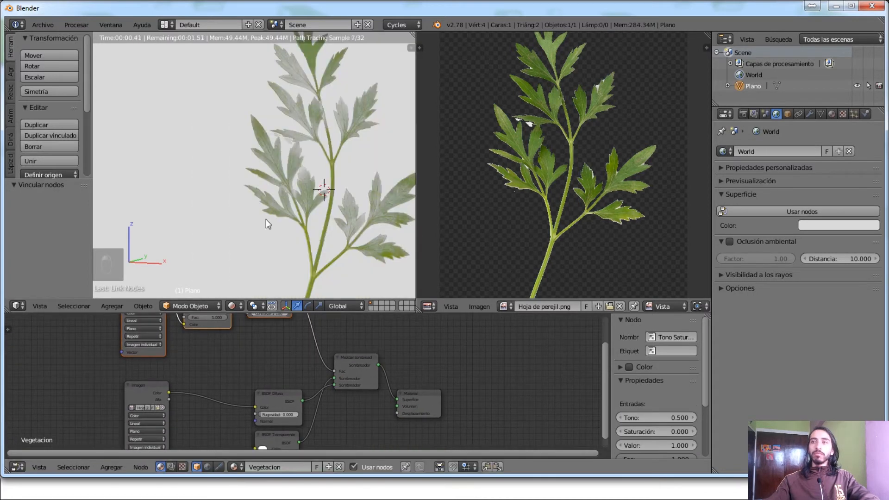
{"action": "scroll", "coordinate": [273, 219], "scroll_direction": "down", "scroll_amount": 4}
{"action": "middle_click_drag", "start_coordinate": [283, 218], "coordinate": [252, 187]}
{"action": "scroll", "coordinate": [290, 233], "scroll_direction": "up", "scroll_amount": 5}
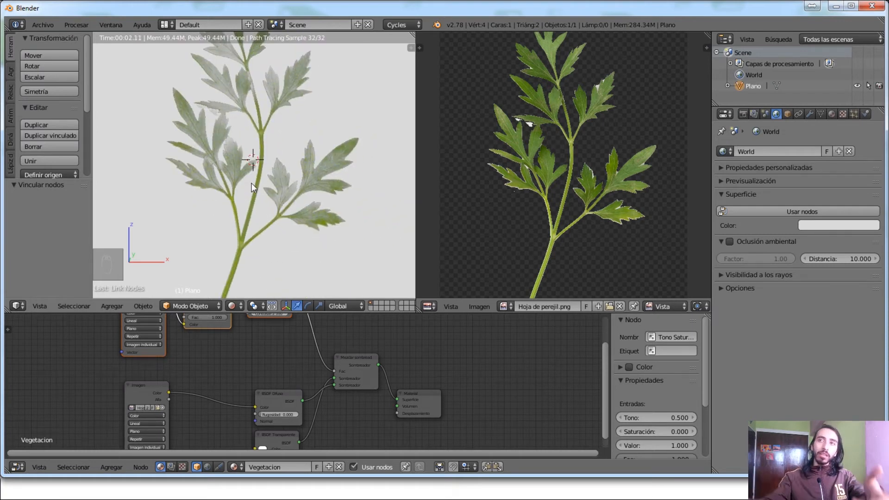
{"action": "scroll", "coordinate": [252, 182], "scroll_direction": "down", "scroll_amount": 5}
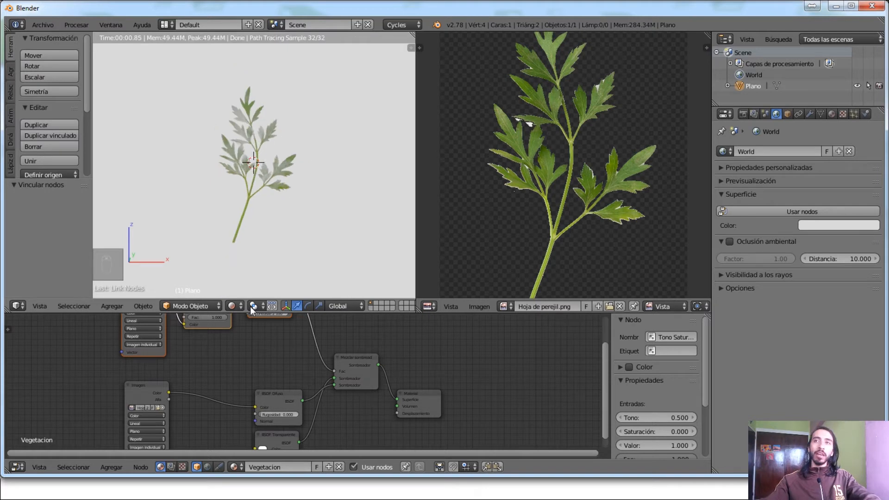
Step: Change the image editor to a 3D view and show the plane from above
{"action": "left_click", "coordinate": [425, 306]}
{"action": "left_click", "coordinate": [442, 292]}
{"action": "middle_click_drag", "start_coordinate": [511, 218], "coordinate": [573, 185]}
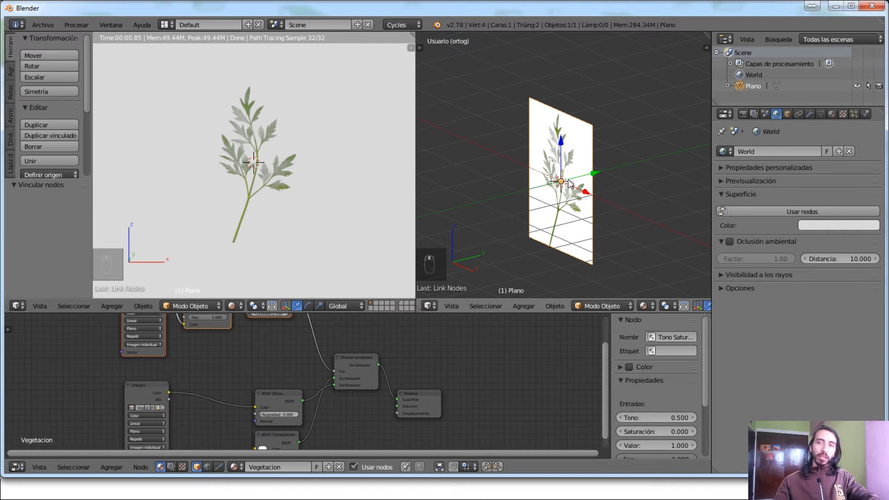
{"action": "key", "text": "KP_7"}
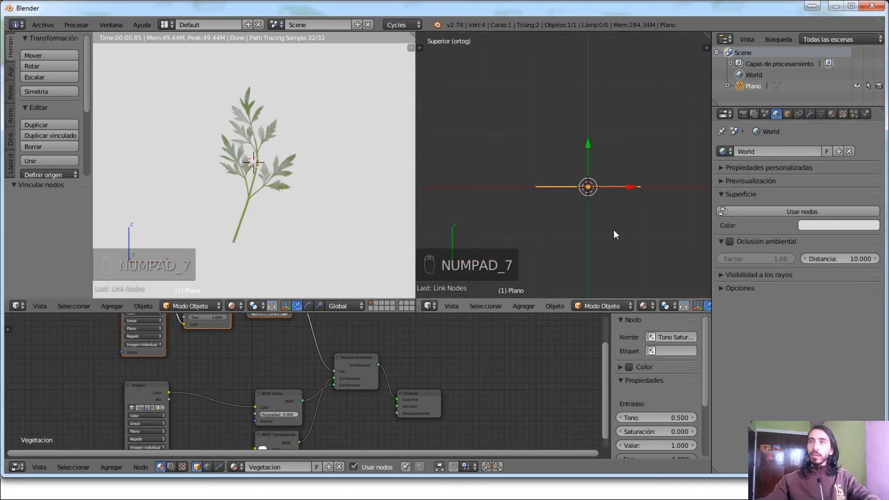
Step: Duplicate the leaf plane in place and rotate the copy about 70° in the top view
{"action": "key", "text": "shift+d"}
{"action": "right_click", "coordinate": [615, 210]}
{"action": "key", "text": "r"}
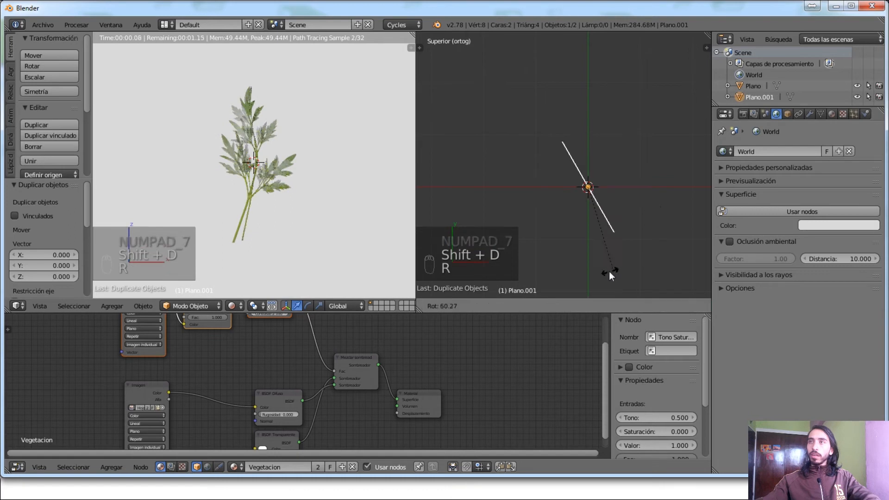
{"action": "left_click", "coordinate": [620, 254]}
{"action": "key", "text": "g"}
{"action": "right_click", "coordinate": [622, 231]}
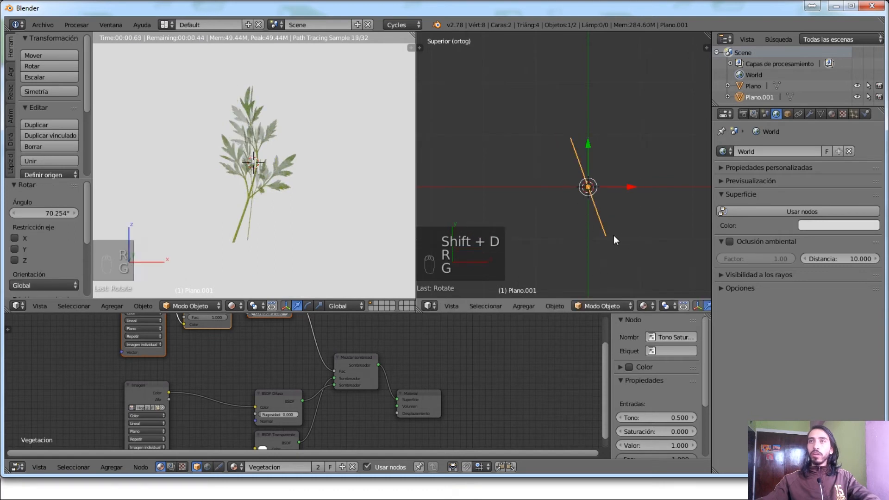
Step: Move the rotated leaf plane by about -0.234 in X and 0.075 in Y, and view both planes in perspective from the side
{"action": "key", "text": "g"}
{"action": "left_click", "coordinate": [605, 232]}
{"action": "middle_click_drag", "start_coordinate": [606, 229], "coordinate": [491, 107]}
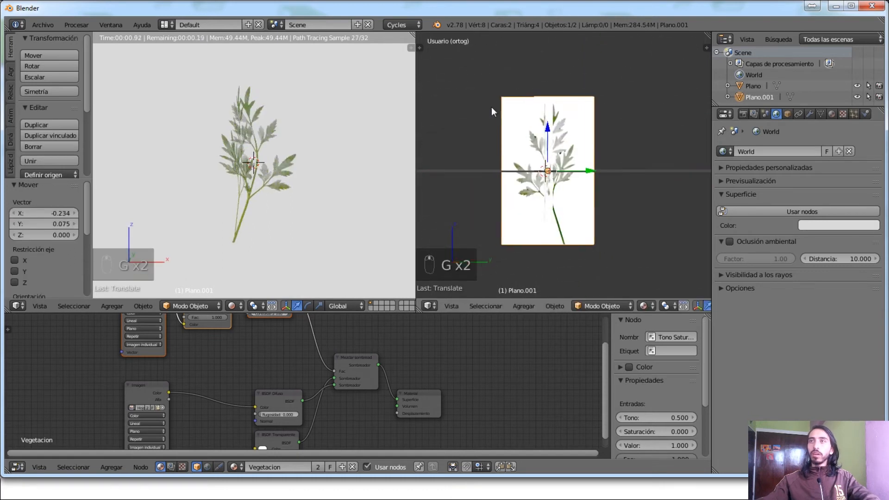
Step: Widen the top of the copied leaf plane by moving its two upper corner vertices outward and up in Edit Mode
{"action": "key", "text": "Tab"}
{"action": "scroll", "coordinate": [641, 304], "scroll_direction": "down", "scroll_amount": 5}
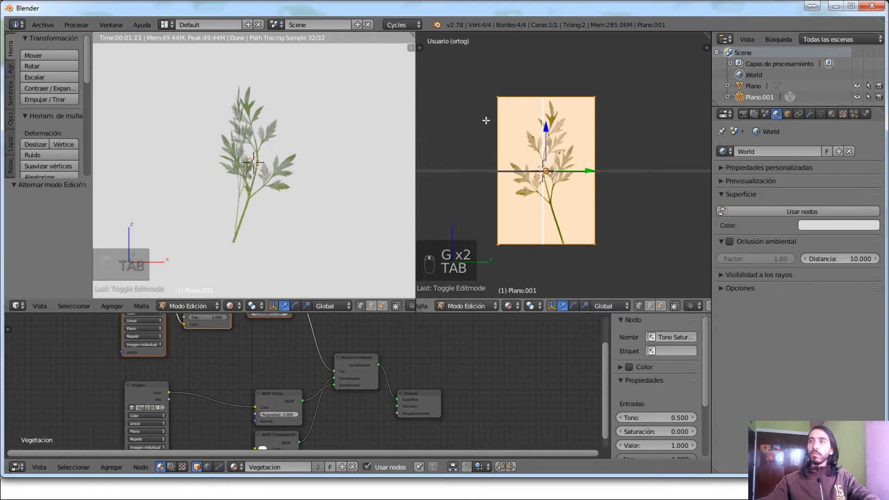
{"action": "right_click", "coordinate": [498, 98]}
{"action": "key", "text": "g"}
{"action": "left_click", "coordinate": [447, 60]}
{"action": "key", "text": "g"}
{"action": "left_click", "coordinate": [665, 59]}
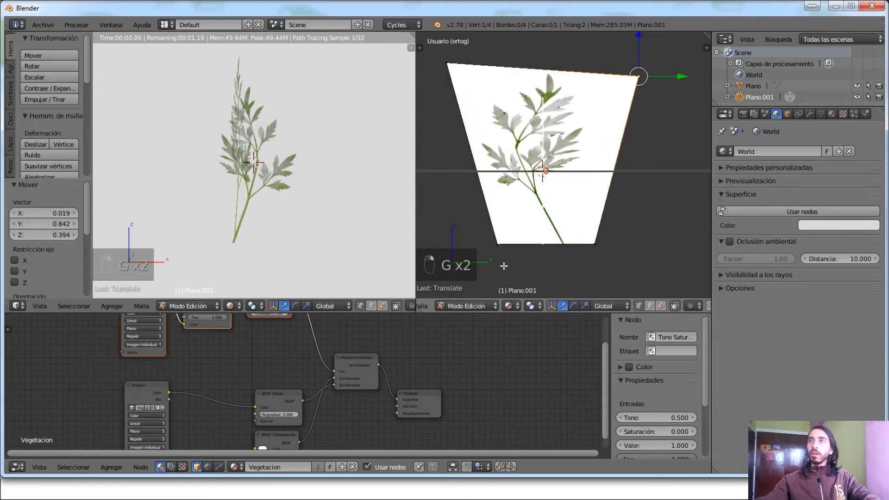
{"action": "right_click", "coordinate": [502, 240]}
{"action": "key", "text": "g"}
{"action": "key", "text": "g"}
{"action": "left_click", "coordinate": [576, 247]}
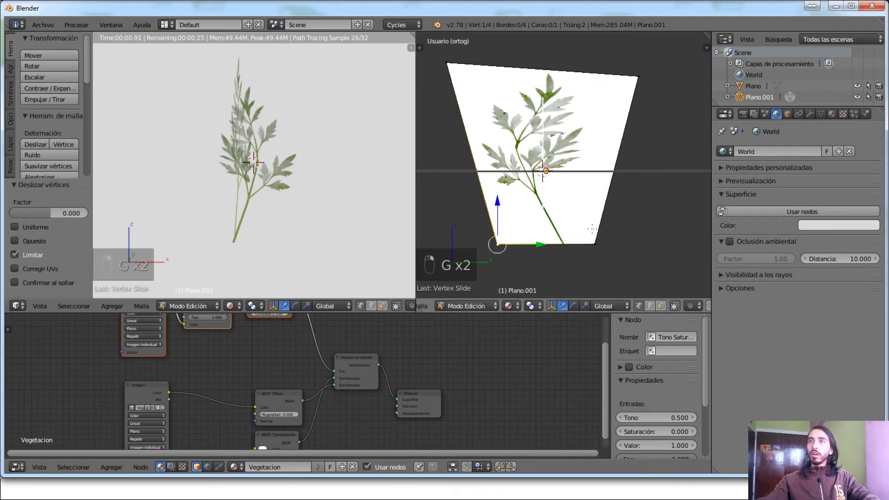
Step: Duplicate the whole leaf plane in place within the same mesh and rotate the copy about 64° around the Z axis
{"action": "scroll", "coordinate": [592, 229], "scroll_direction": "down", "scroll_amount": 5}
{"action": "key", "text": "a"}
{"action": "key", "text": "a"}
{"action": "middle_click_drag", "start_coordinate": [583, 191], "coordinate": [492, 209]}
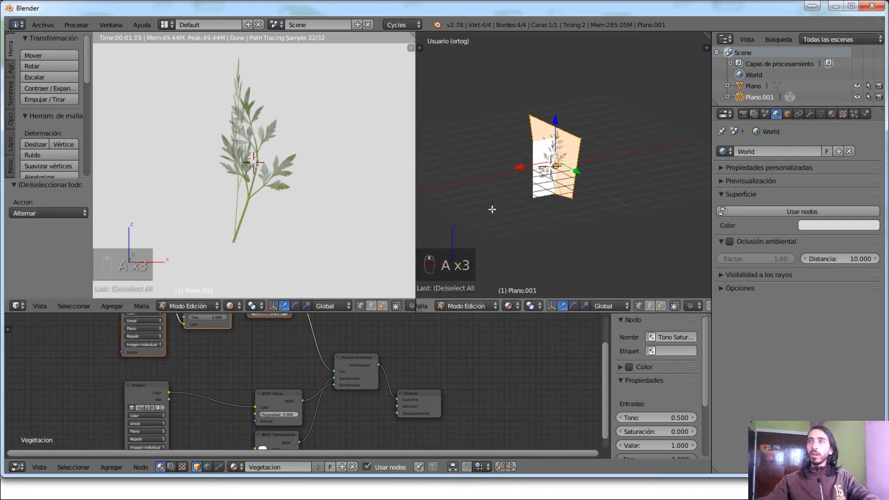
{"action": "key", "text": "shift+d"}
{"action": "right_click", "coordinate": [575, 250]}
{"action": "key", "text": "r"}
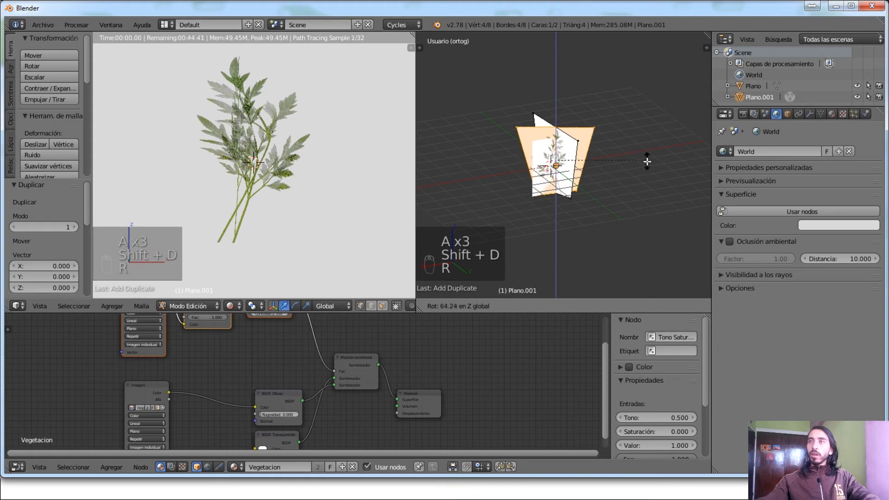
{"action": "left_click", "coordinate": [648, 163]}
Step: Reshape the new leaf plane by moving its upper corner vertices and shifting a corner vertex downward
{"action": "right_click", "coordinate": [517, 124]}
{"action": "key", "text": "g"}
{"action": "left_click", "coordinate": [533, 134]}
{"action": "right_click", "coordinate": [594, 130]}
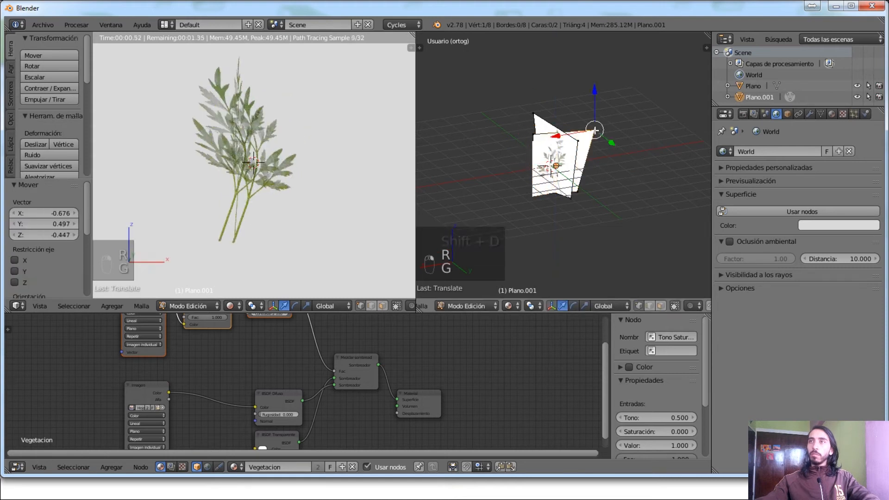
{"action": "key", "text": "g"}
{"action": "key", "text": "g"}
{"action": "left_click", "coordinate": [580, 185]}
{"action": "key", "text": "g"}
{"action": "left_click", "coordinate": [578, 210]}
Step: Duplicate all the faces of the leaf mesh in place and rotate the copies 51.751° around the Z axis
{"action": "key", "text": "a"}
{"action": "key", "text": "a"}
{"action": "key", "text": "a"}
{"action": "key", "text": "shift+d"}
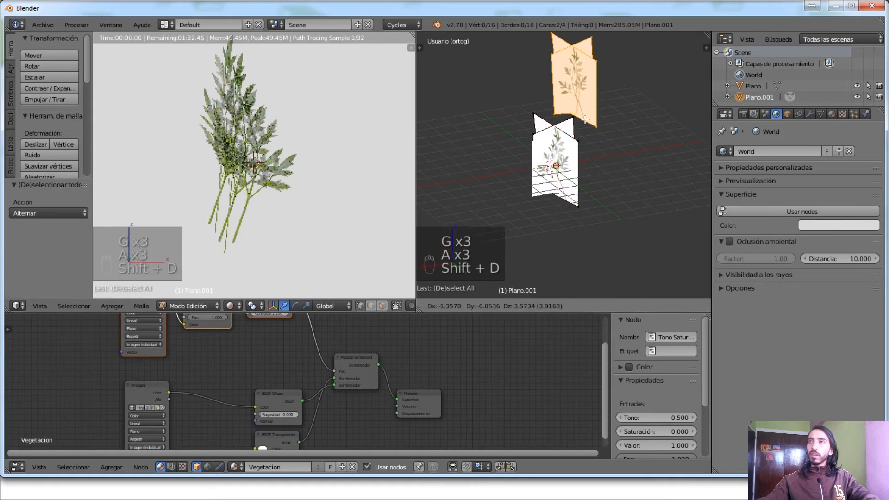
{"action": "key", "text": "r"}
{"action": "key", "text": "r"}
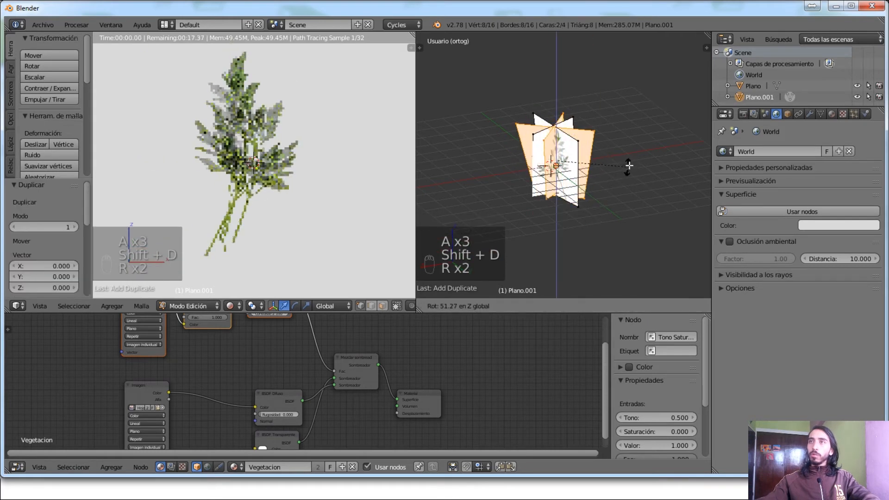
{"action": "left_click", "coordinate": [627, 165]}
Step: Check the fuller plant in the render, and set the Brillo/Contraste node to Brillo 1.400 and Contraste 2.800
{"action": "middle_click_drag", "start_coordinate": [306, 230], "coordinate": [271, 235]}
{"action": "middle_click_drag", "start_coordinate": [545, 188], "coordinate": [566, 42]}
{"action": "scroll", "coordinate": [606, 196], "scroll_direction": "up", "scroll_amount": 4}
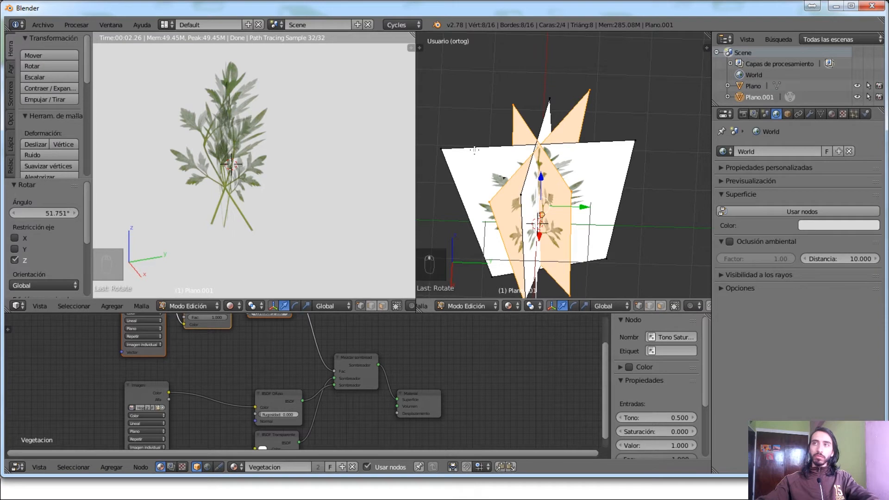
{"action": "mouse_move", "coordinate": [222, 167]}
{"action": "middle_mouse_down"}
{"action": "mouse_move", "coordinate": [305, 164]}
{"action": "mouse_move", "coordinate": [356, 140]}
{"action": "mouse_move", "coordinate": [360, 115]}
{"action": "mouse_move", "coordinate": [345, 126]}
{"action": "middle_mouse_up"}
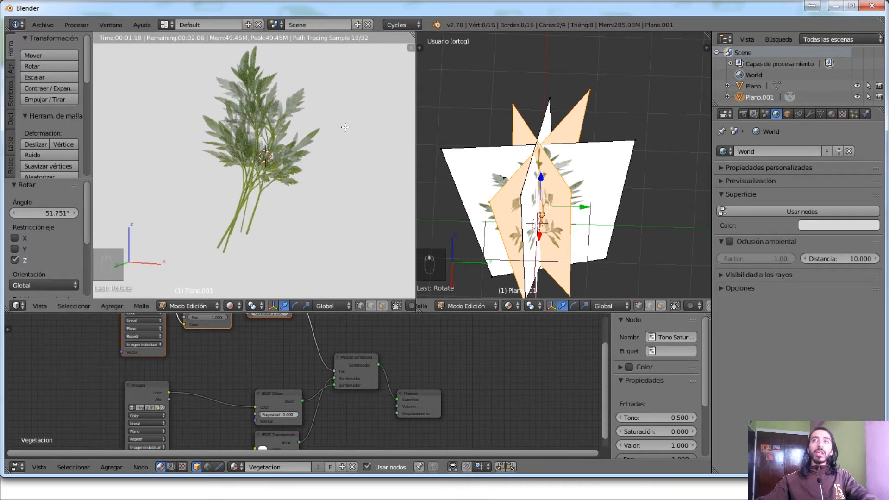
{"action": "scroll", "coordinate": [252, 89], "scroll_direction": "up", "scroll_amount": 4}
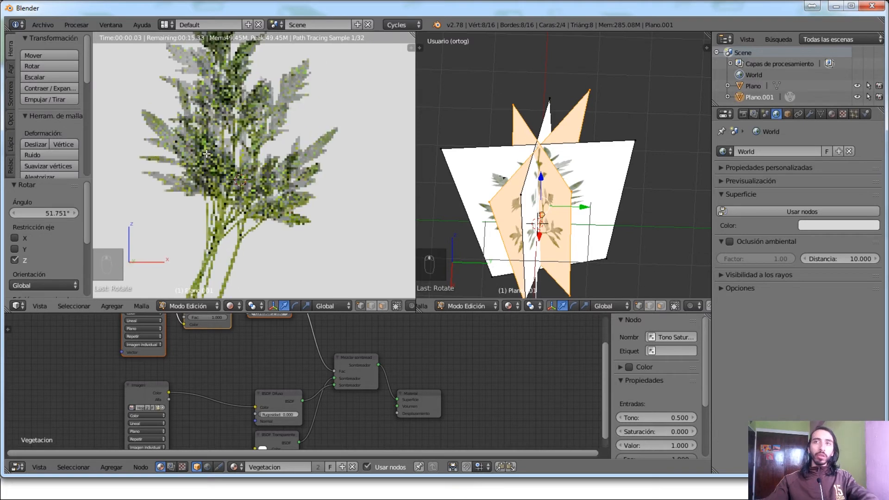
{"action": "middle_click_drag", "start_coordinate": [334, 134], "coordinate": [457, 157]}
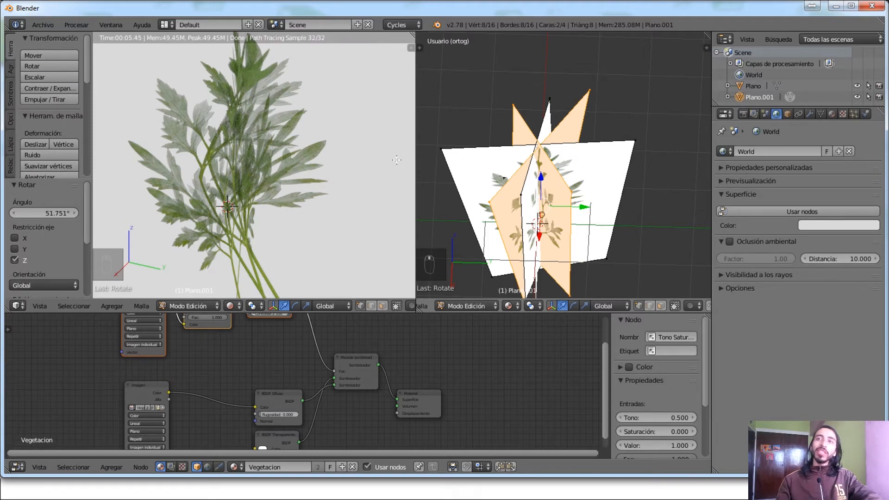
{"action": "middle_click_drag", "start_coordinate": [256, 353], "coordinate": [296, 386]}
{"action": "scroll", "coordinate": [299, 354], "scroll_direction": "up", "scroll_amount": 3}
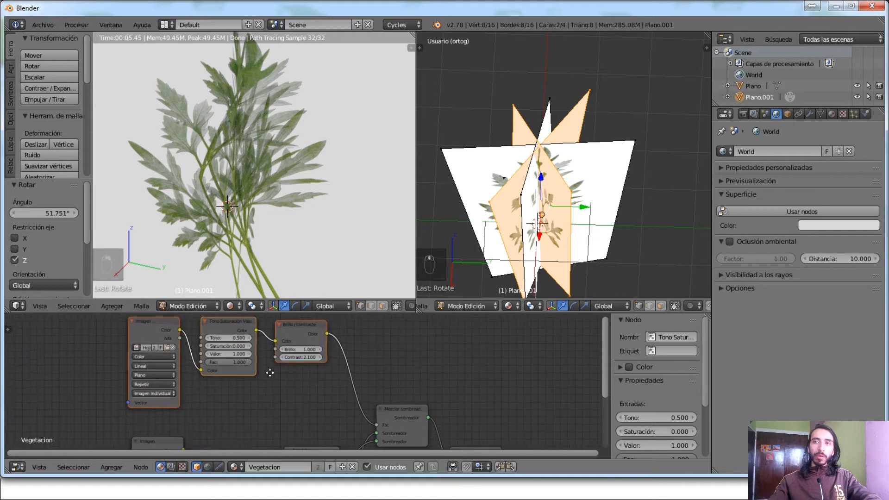
{"action": "left_click", "coordinate": [321, 350]}
{"action": "left_click", "coordinate": [321, 350]}
{"action": "left_click", "coordinate": [320, 350]}
{"action": "left_click", "coordinate": [320, 350]}
{"action": "left_click", "coordinate": [319, 360]}
{"action": "left_click", "coordinate": [320, 360]}
{"action": "left_click", "coordinate": [319, 360]}
{"action": "left_click", "coordinate": [319, 360]}
{"action": "left_click", "coordinate": [319, 360]}
{"action": "left_click", "coordinate": [319, 360]}
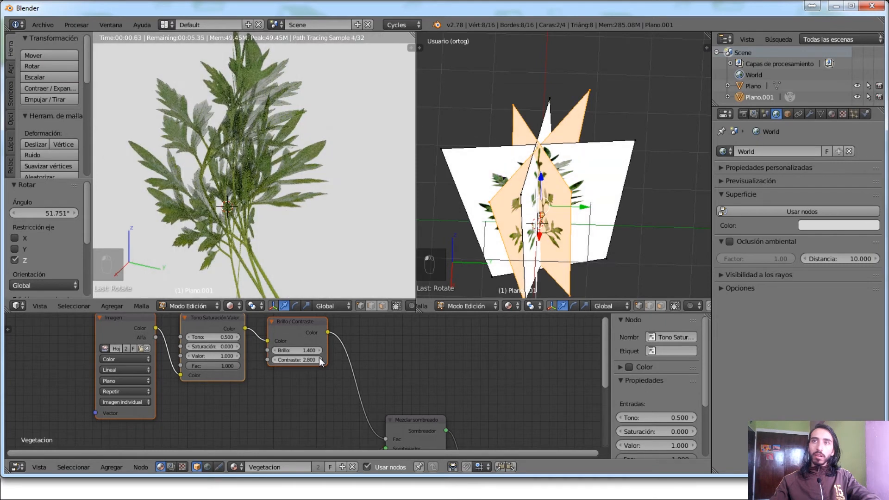
Step: Leave Edit Mode and select both leaf plane objects
{"action": "middle_click_drag", "start_coordinate": [273, 237], "coordinate": [315, 265]}
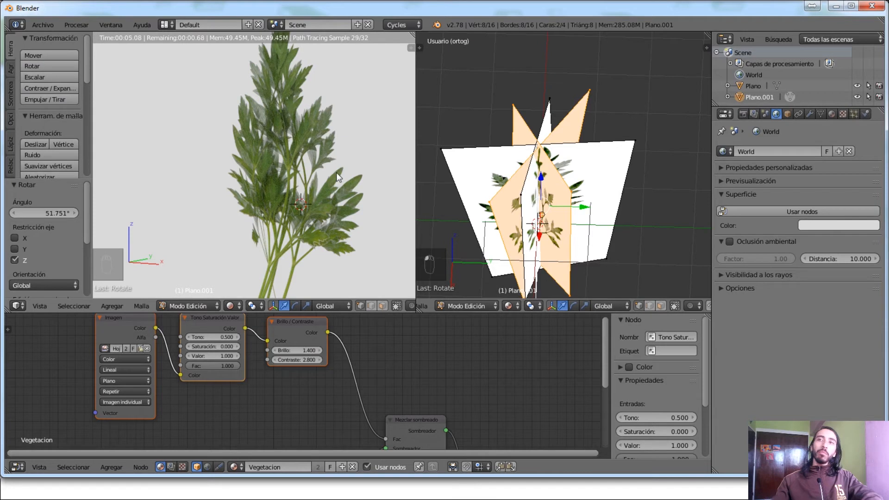
{"action": "key", "text": "Tab"}
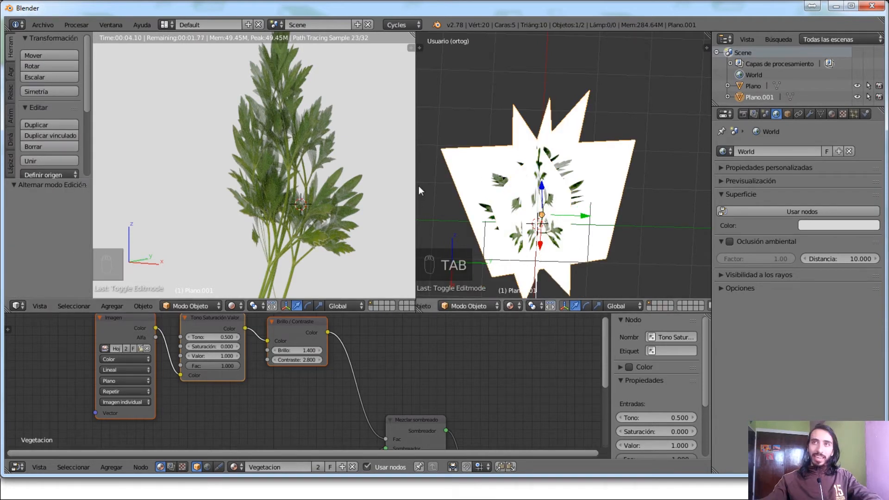
{"action": "key", "text": "a"}
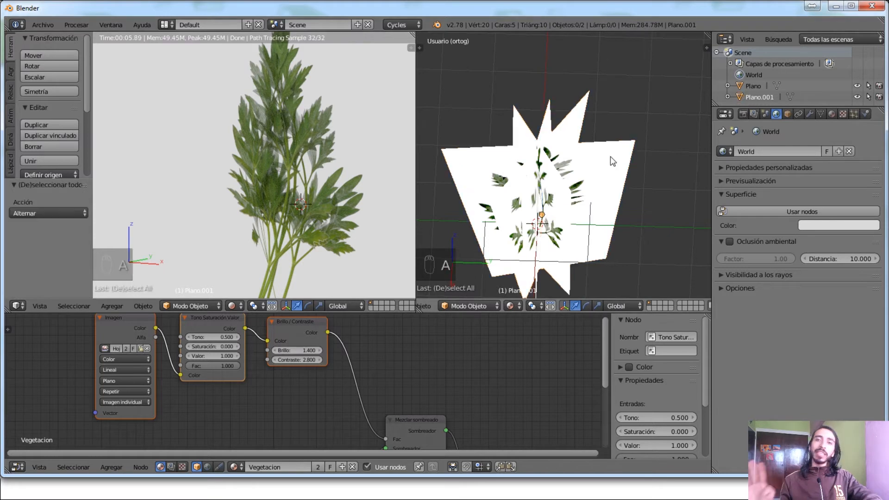
{"action": "key", "text": "a"}
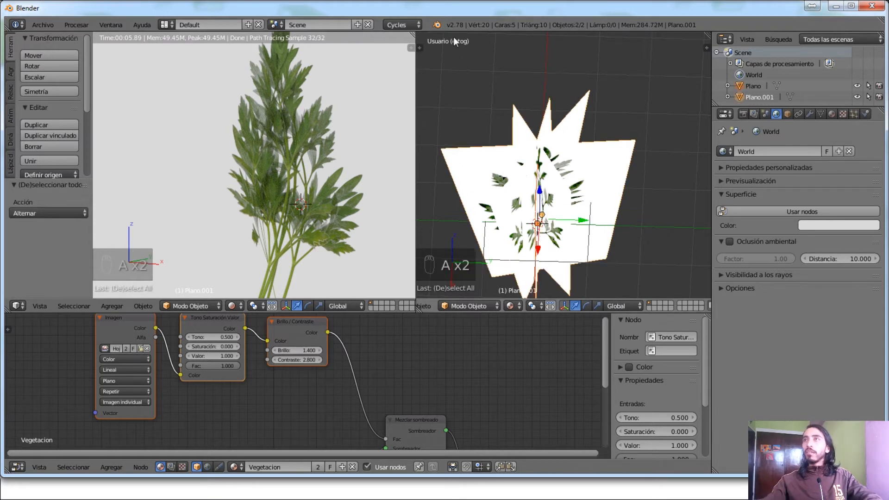
Step: Examine the rendered plant up close and from afar, along with the diffuse, transparent and mix shader nodes of the Vegetacion material
{"action": "middle_click_drag", "start_coordinate": [190, 186], "coordinate": [413, 173]}
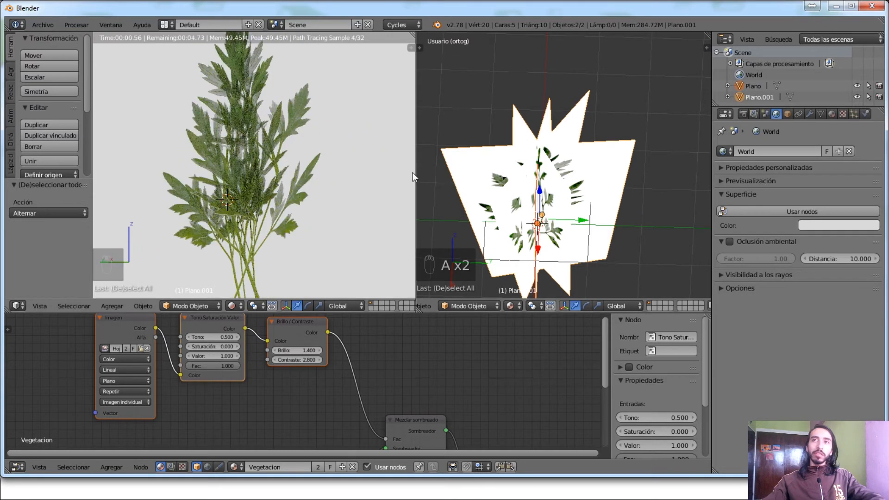
{"action": "scroll", "coordinate": [404, 172], "scroll_direction": "down", "scroll_amount": 3}
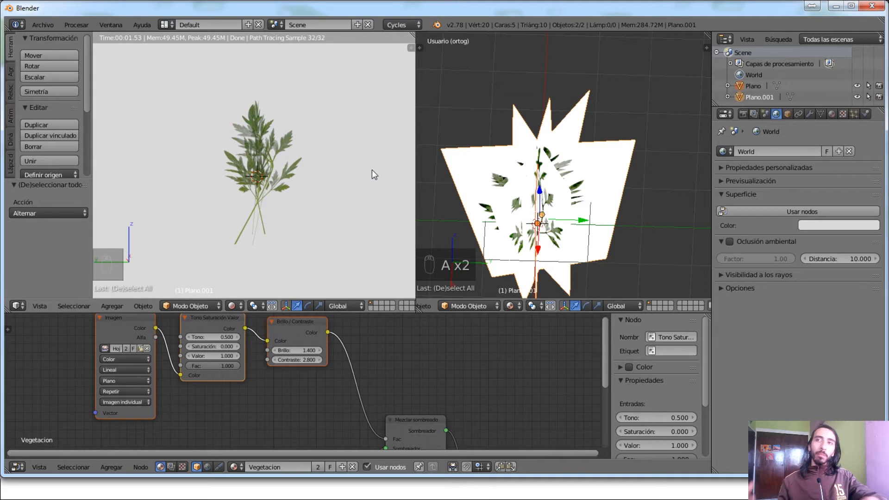
{"action": "scroll", "coordinate": [252, 129], "scroll_direction": "up", "scroll_amount": 10}
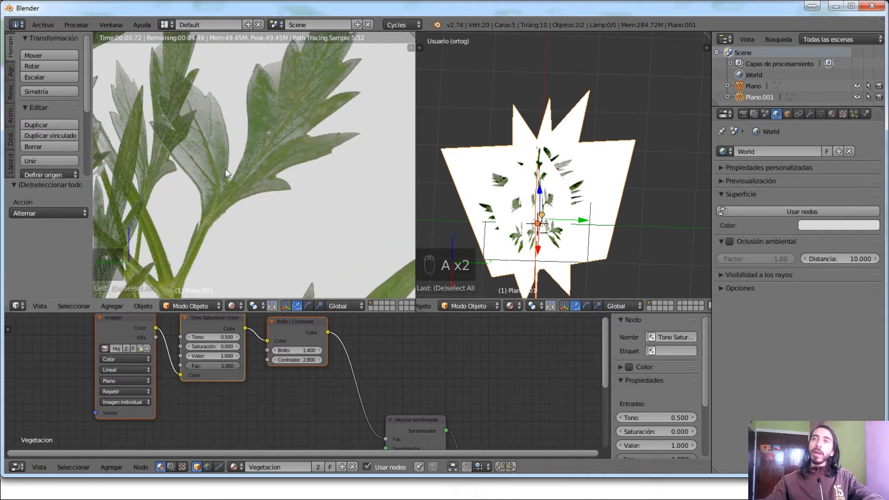
{"action": "scroll", "coordinate": [273, 163], "scroll_direction": "down", "scroll_amount": 3}
{"action": "scroll", "coordinate": [260, 213], "scroll_direction": "down", "scroll_amount": 4}
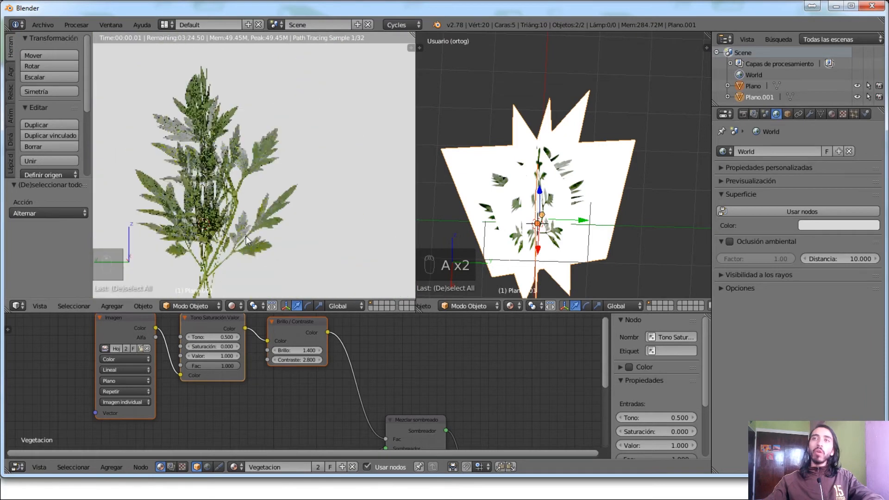
{"action": "middle_click_drag", "start_coordinate": [259, 427], "coordinate": [365, 344]}
{"action": "middle_click_drag", "start_coordinate": [315, 432], "coordinate": [304, 433]}
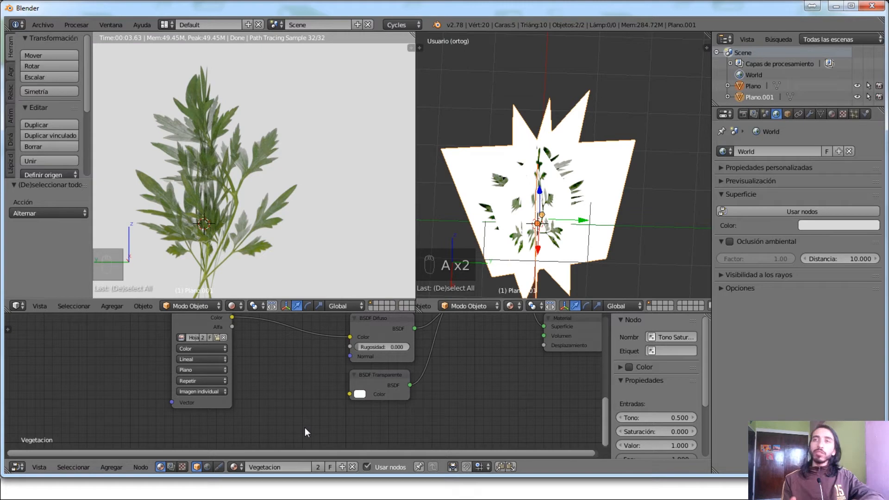
{"action": "middle_click_drag", "start_coordinate": [409, 354], "coordinate": [373, 419]}
{"action": "left_click", "coordinate": [444, 346]}
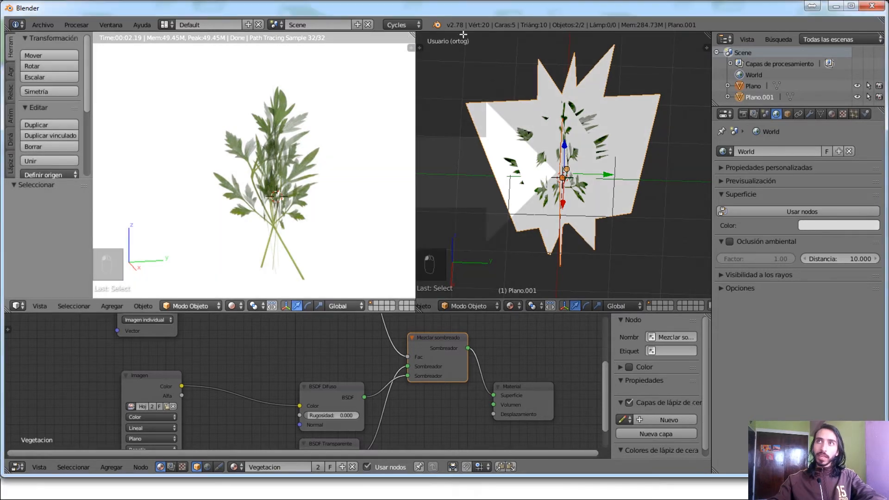
Step: Merge the two 3D views into one and enlarge it over the node editor with the tool shelf hidden
{"action": "left_click_drag", "start_coordinate": [410, 35], "coordinate": [459, 82]}
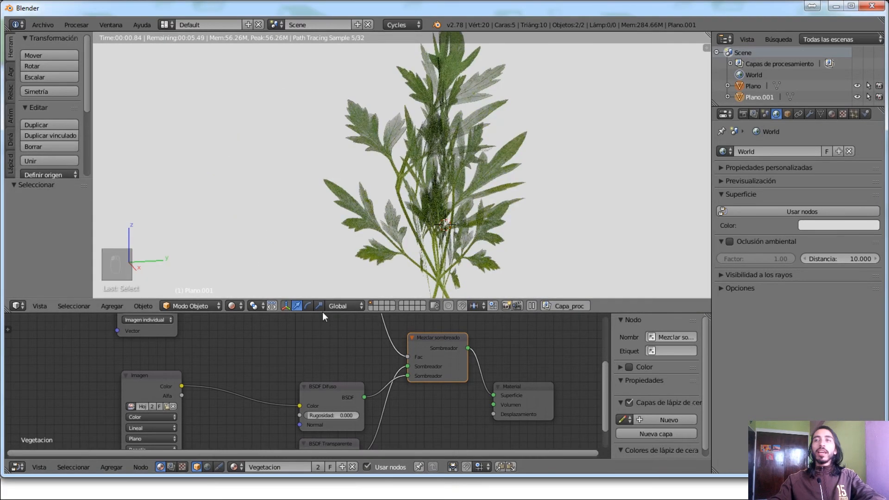
{"action": "left_click_drag", "start_coordinate": [323, 313], "coordinate": [323, 391]}
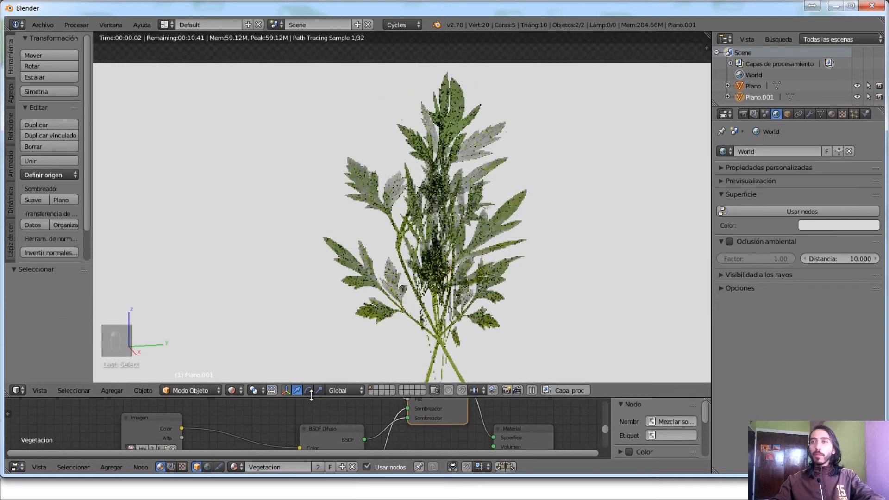
{"action": "key", "text": "t"}
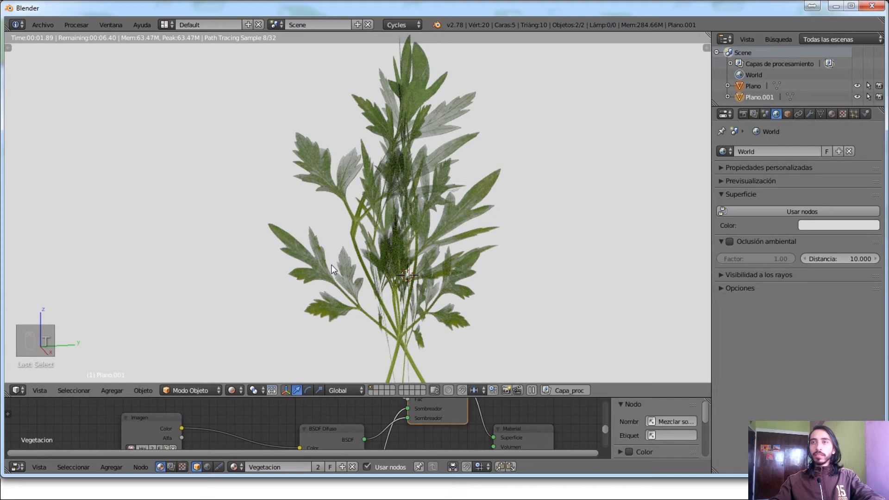
Step: Switch the 3D view to solid shading and delete all the leaf planes from the scene
{"action": "left_click", "coordinate": [234, 391]}
{"action": "left_click", "coordinate": [269, 332]}
{"action": "scroll", "coordinate": [274, 319], "scroll_direction": "down", "scroll_amount": 7}
{"action": "middle_click_drag", "start_coordinate": [278, 318], "coordinate": [347, 301]}
{"action": "key", "text": "a"}
{"action": "key", "text": "a"}
{"action": "key", "text": "a"}
{"action": "key", "text": "x"}
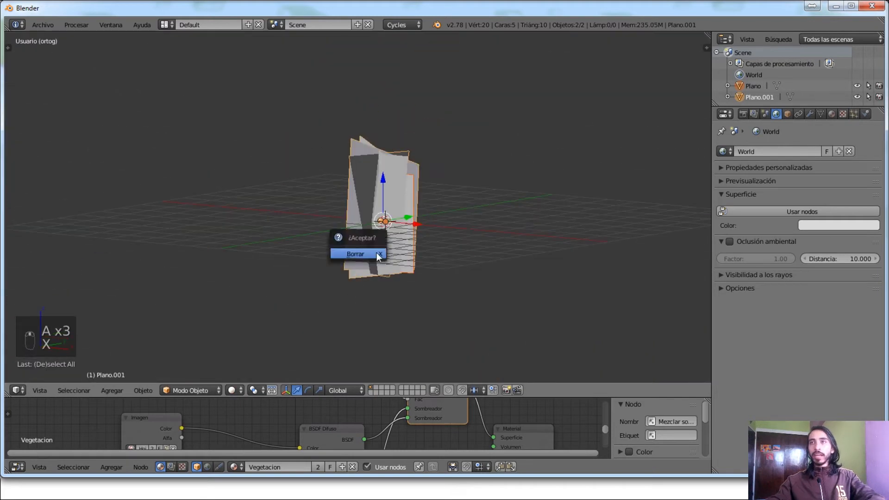
{"action": "left_click", "coordinate": [377, 252]}
Step: Add a Mona (monkey head) mesh at the scene's centre and scale it up
{"action": "key", "text": "shift+a"}
{"action": "mouse_move", "coordinate": [393, 227]}
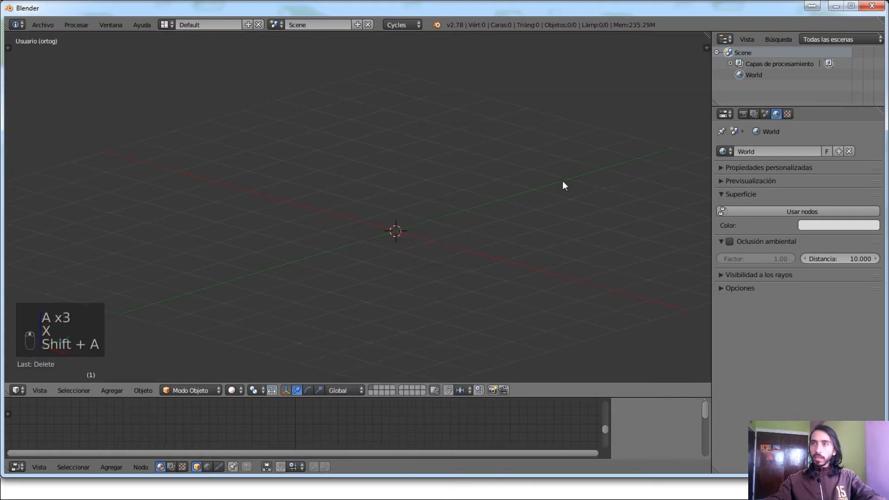
{"action": "key", "text": "shift+a"}
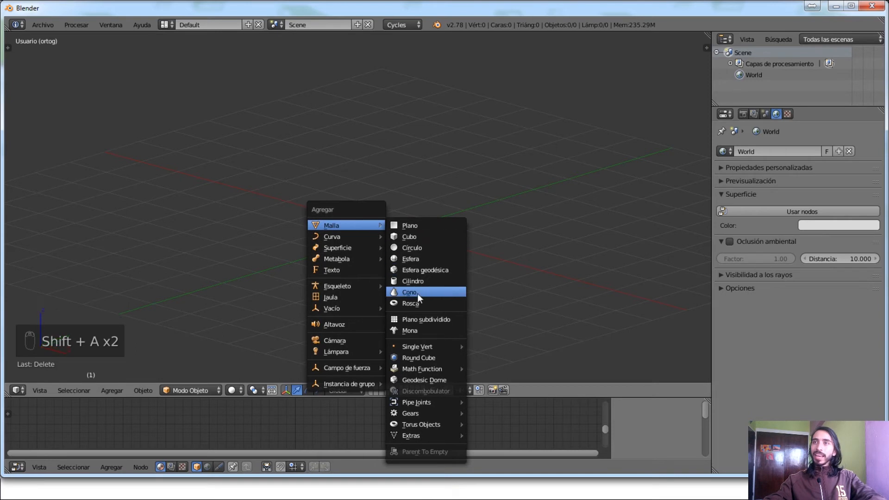
{"action": "left_click", "coordinate": [415, 327]}
{"action": "key", "text": "s"}
{"action": "left_click", "coordinate": [388, 327]}
{"action": "middle_click_drag", "start_coordinate": [388, 327], "coordinate": [392, 293]}
{"action": "key", "text": "Tab"}
{"action": "key", "text": "Tab"}
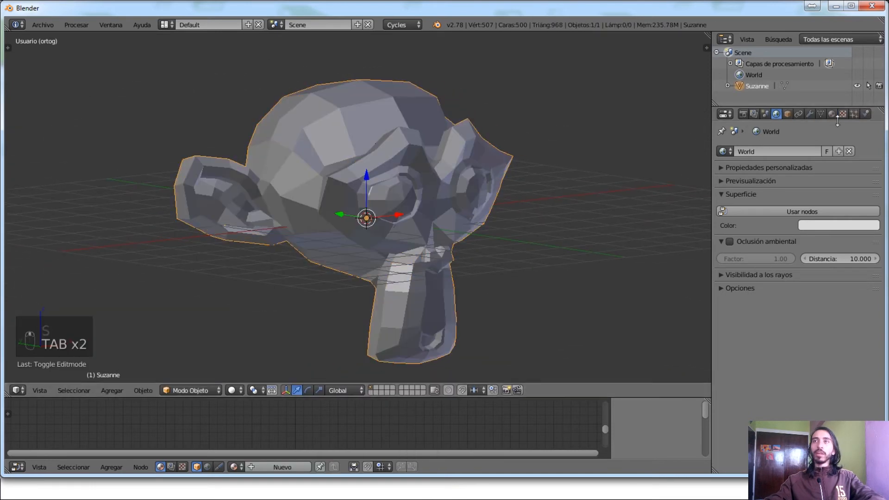
Step: Show the monkey head's modifier properties and look through the available modifiers without adding one
{"action": "left_click", "coordinate": [810, 114]}
{"action": "middle_click_drag", "start_coordinate": [491, 157], "coordinate": [475, 133]}
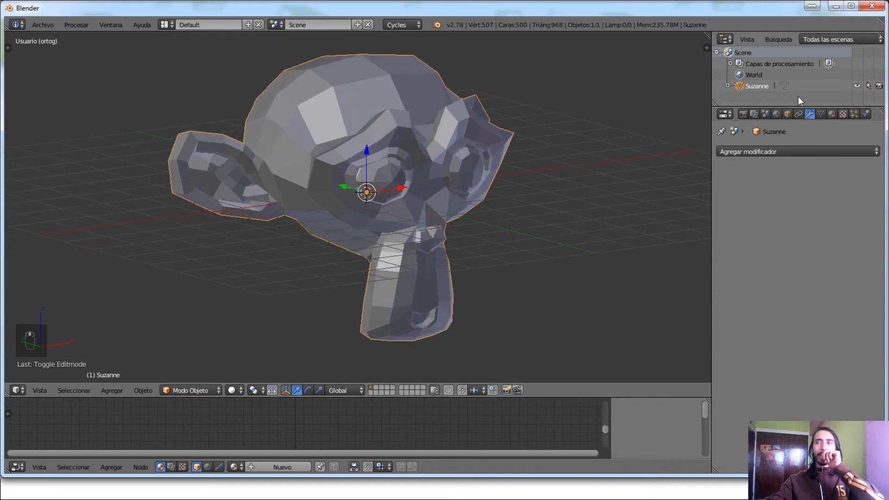
{"action": "left_click", "coordinate": [794, 151]}
{"action": "key", "text": "Escape"}
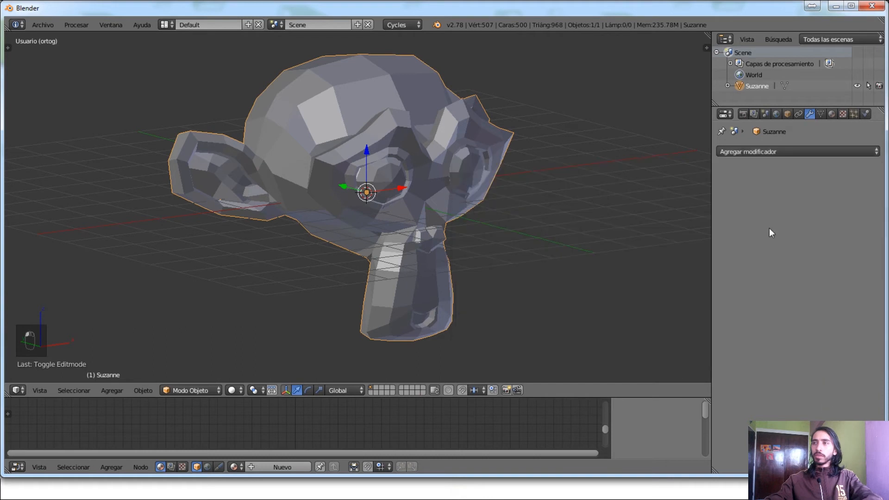
Step: Show the scene's render properties and collapse the Procesar, Dimensiones and Salida sections
{"action": "left_click", "coordinate": [743, 114]}
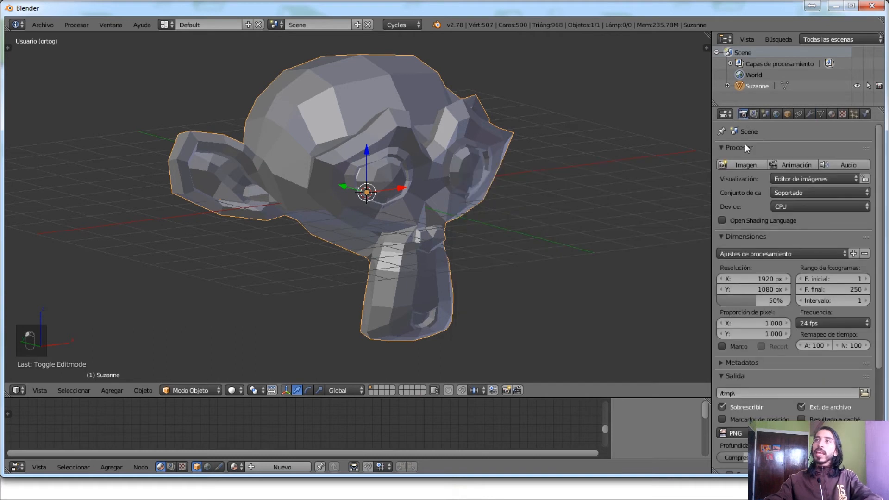
{"action": "left_click", "coordinate": [744, 145]}
{"action": "left_click", "coordinate": [763, 159]}
{"action": "left_click", "coordinate": [748, 188]}
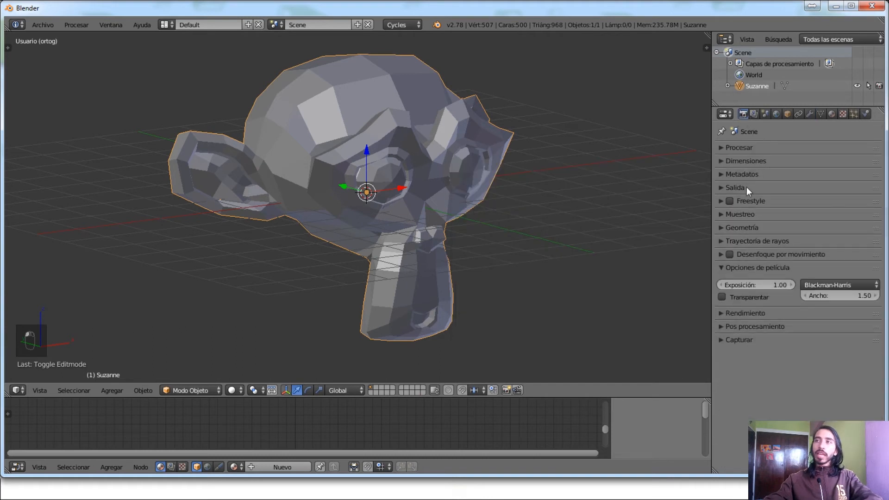
Step: Expand the Capturar (bake) section of the scene's render properties
{"action": "left_click", "coordinate": [758, 344]}
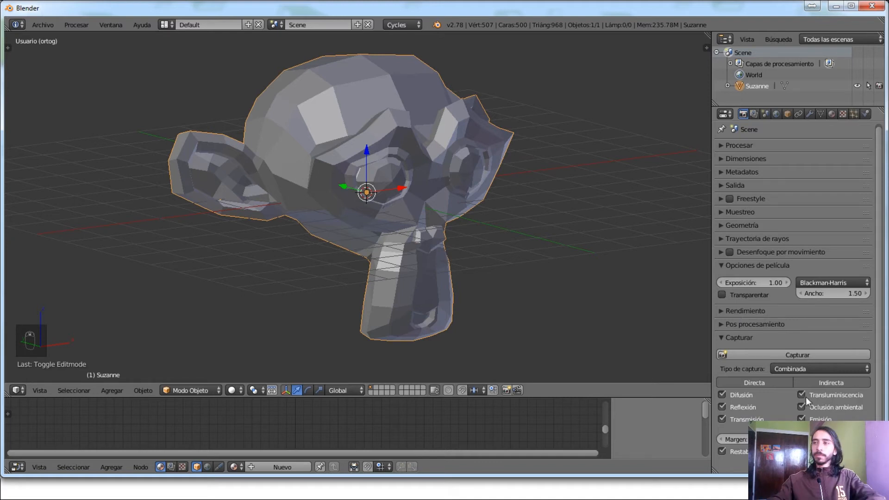
{"action": "left_click", "coordinate": [754, 337]}
{"action": "middle_click_drag", "start_coordinate": [467, 223], "coordinate": [477, 235], "text": "shift"}
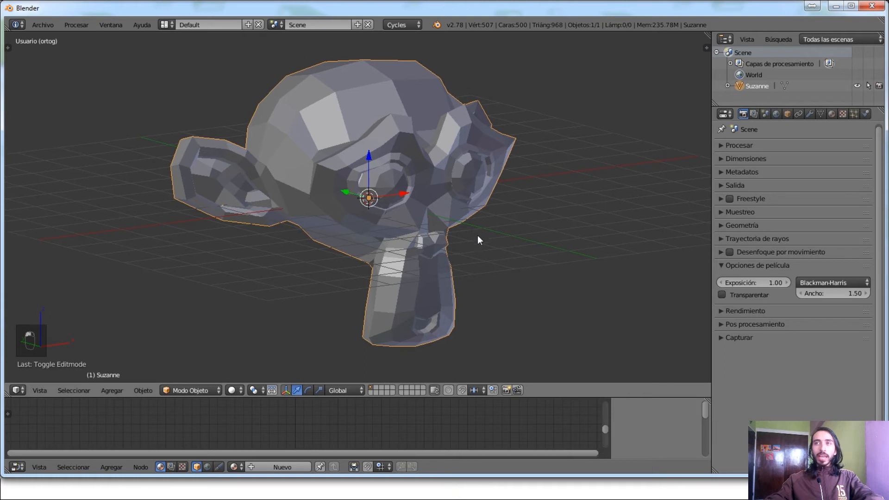
{"action": "left_click", "coordinate": [746, 339]}
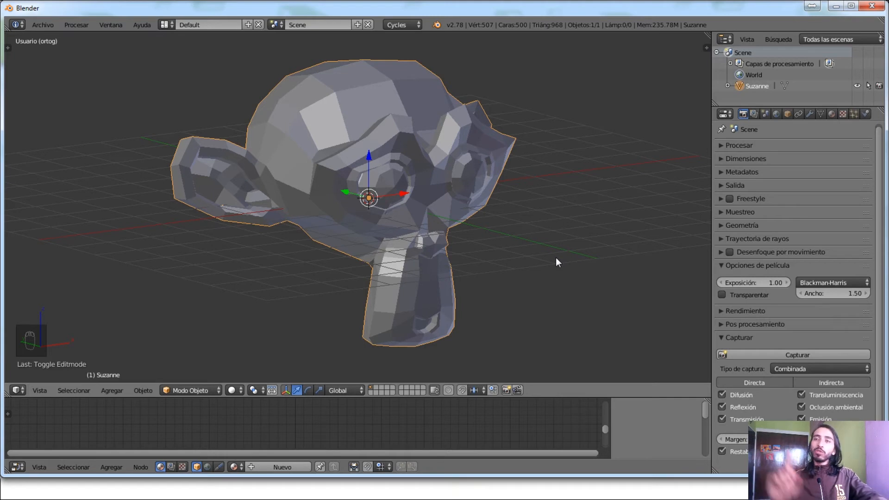
{"action": "middle_click_drag", "start_coordinate": [547, 256], "coordinate": [361, 218]}
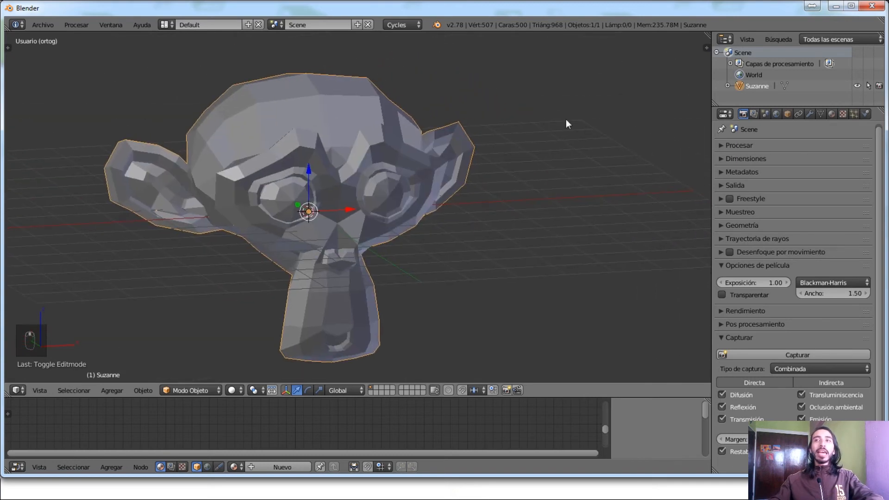
Step: Split the 3D view into two side-by-side areas and turn the new one into a UV and image editor
{"action": "left_click_drag", "start_coordinate": [706, 48], "coordinate": [458, 93]}
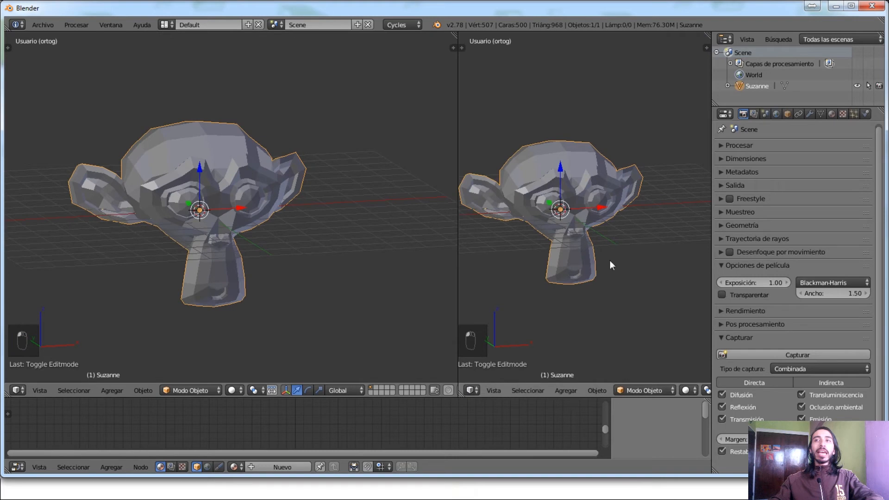
{"action": "left_click", "coordinate": [472, 391]}
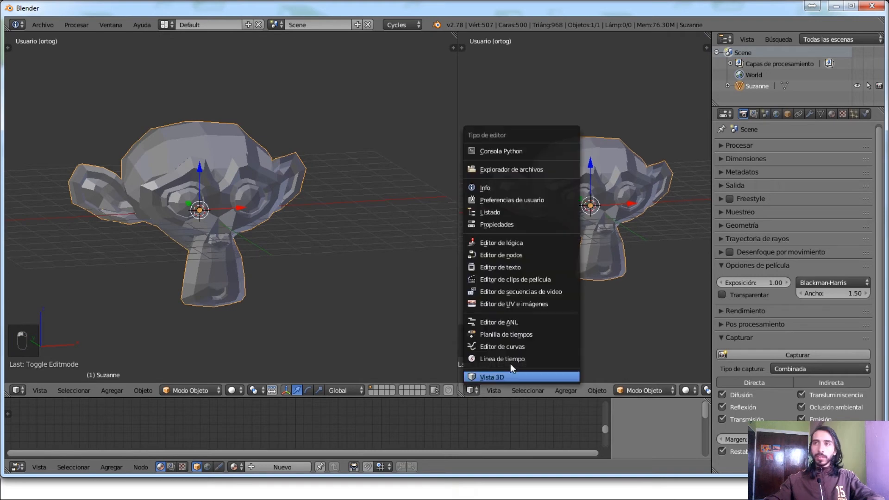
{"action": "left_click", "coordinate": [535, 303]}
Step: Enlarge the node editor area and create a new material for the monkey head
{"action": "left_click_drag", "start_coordinate": [329, 397], "coordinate": [284, 288]}
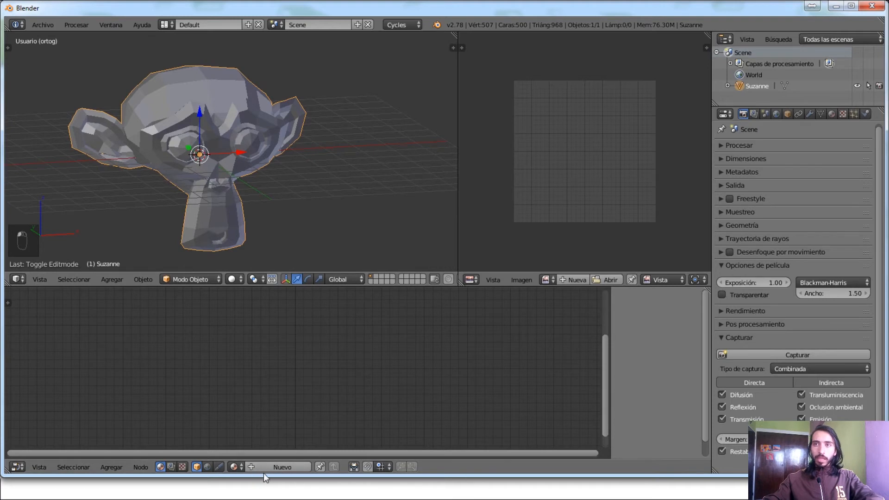
{"action": "left_click", "coordinate": [278, 467]}
{"action": "middle_click_drag", "start_coordinate": [247, 372], "coordinate": [162, 323]}
{"action": "scroll", "coordinate": [240, 333], "scroll_direction": "up", "scroll_amount": 3}
{"action": "mouse_move", "coordinate": [253, 335]}
{"action": "middle_mouse_down"}
{"action": "mouse_move", "coordinate": [229, 341]}
{"action": "mouse_move", "coordinate": [228, 349]}
{"action": "middle_mouse_up"}
{"action": "mouse_move", "coordinate": [300, 403]}
{"action": "middle_mouse_down"}
{"action": "mouse_move", "coordinate": [431, 408]}
{"action": "mouse_move", "coordinate": [356, 410]}
{"action": "middle_mouse_up"}
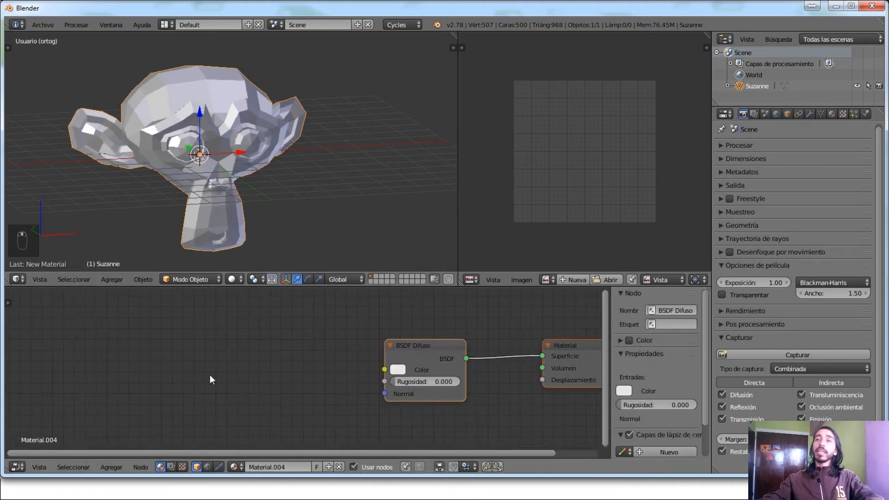
Step: Add an Imagen texture node before the BSDF Difuso node, leaving it unconnected
{"action": "key", "text": "shift+a"}
{"action": "key", "text": "shift+a"}
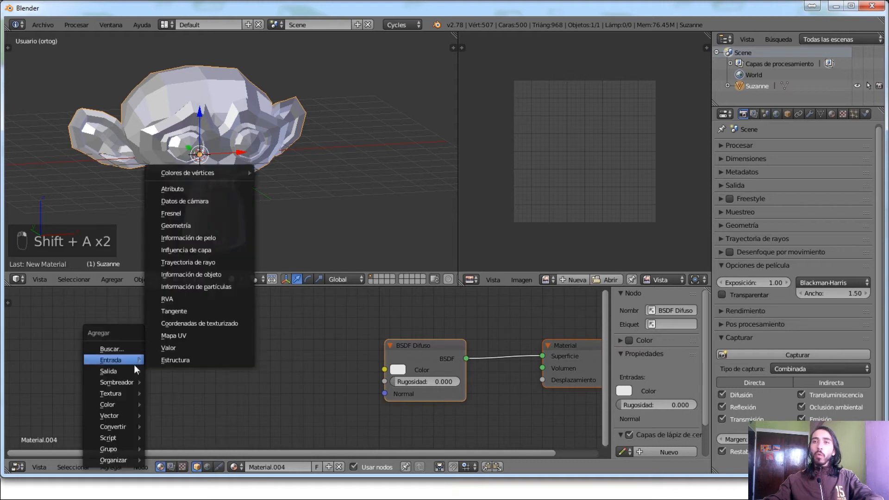
{"action": "mouse_move", "coordinate": [127, 391]}
{"action": "left_click", "coordinate": [188, 306]}
{"action": "left_click", "coordinate": [221, 336]}
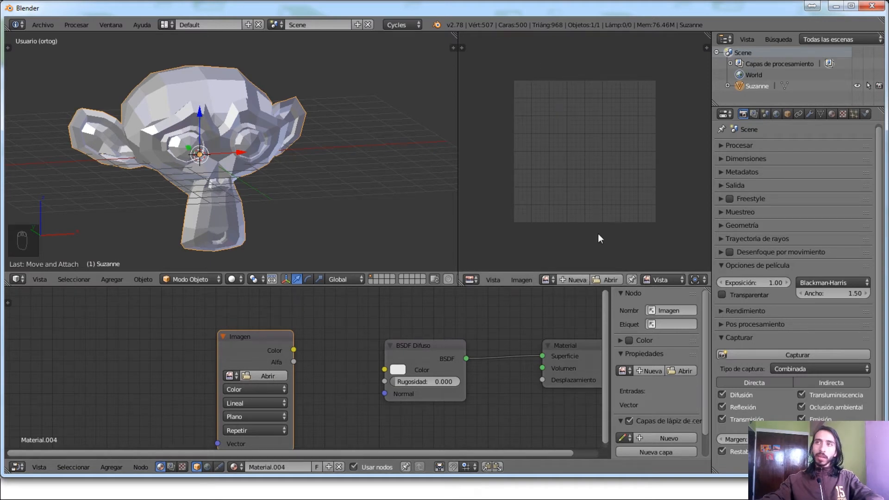
Step: Create a new white image named Mapa OA in the image editor, keeping the 1024 x 1024 px size
{"action": "left_click", "coordinate": [579, 278]}
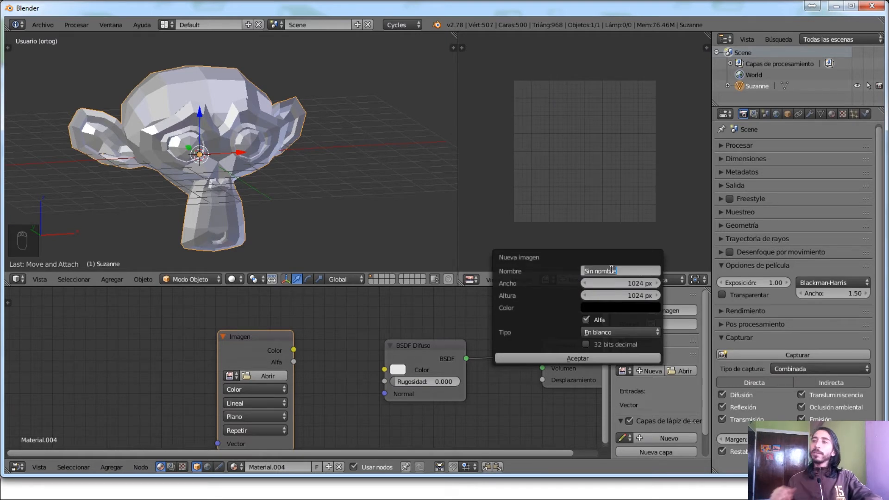
{"action": "type", "text": "Mapa OA"}
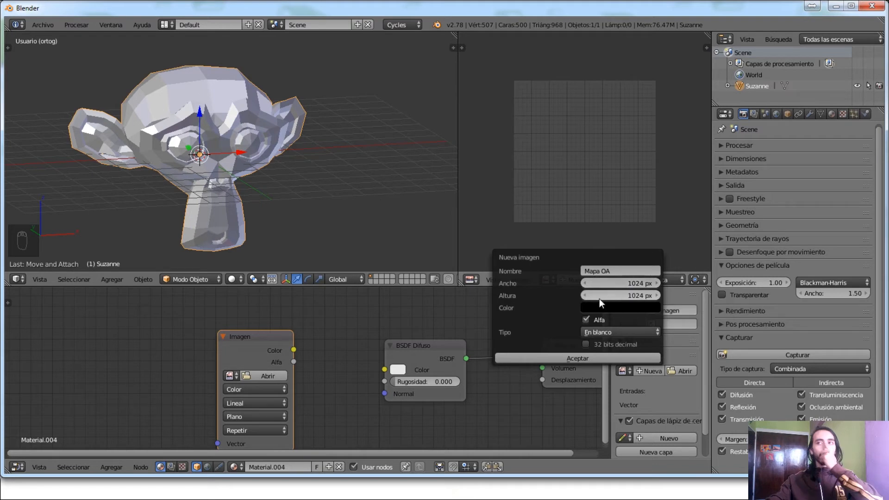
{"action": "left_click", "coordinate": [641, 307]}
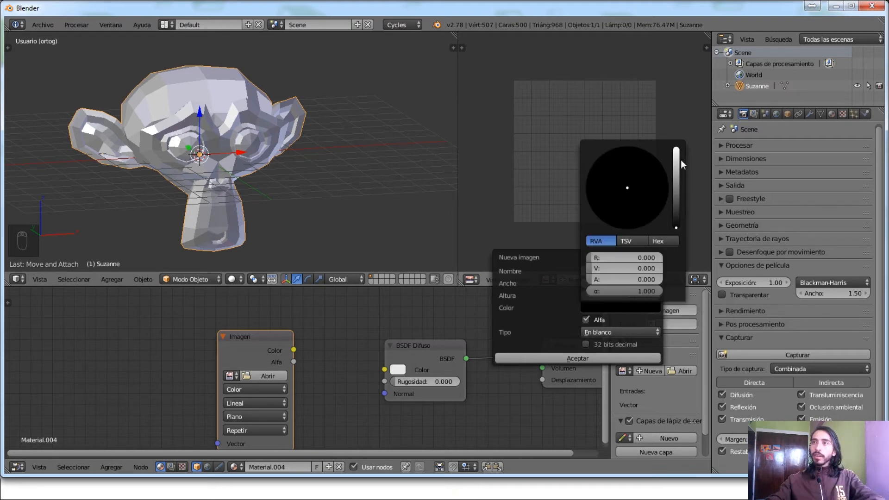
{"action": "left_click_drag", "start_coordinate": [681, 159], "coordinate": [677, 149]}
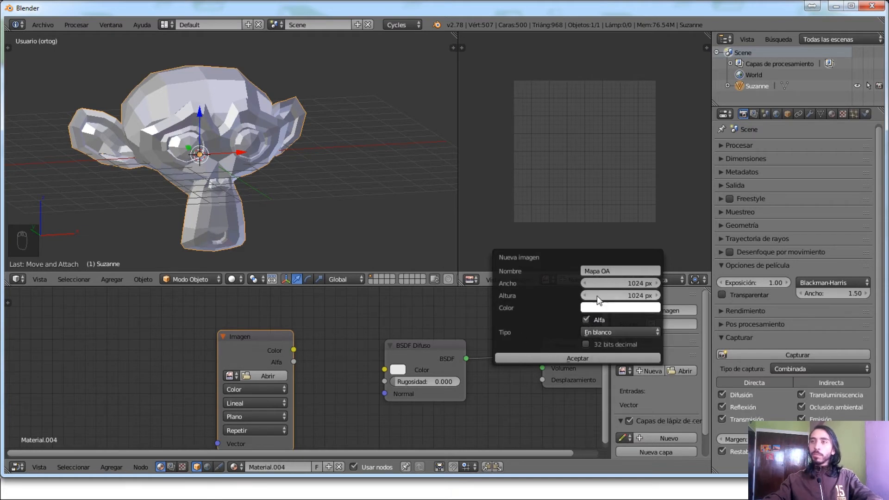
{"action": "left_click", "coordinate": [596, 357]}
{"action": "scroll", "coordinate": [589, 280], "scroll_direction": "down", "scroll_amount": 2}
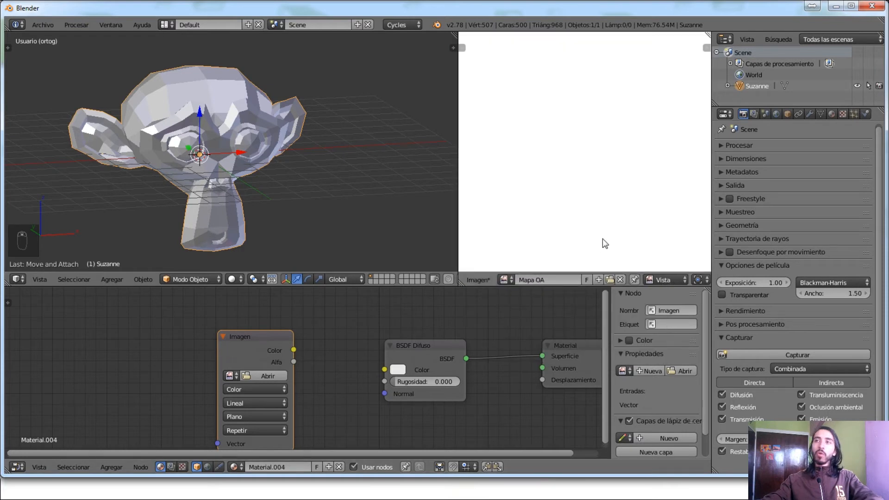
{"action": "scroll", "coordinate": [602, 239], "scroll_direction": "down", "scroll_amount": 5}
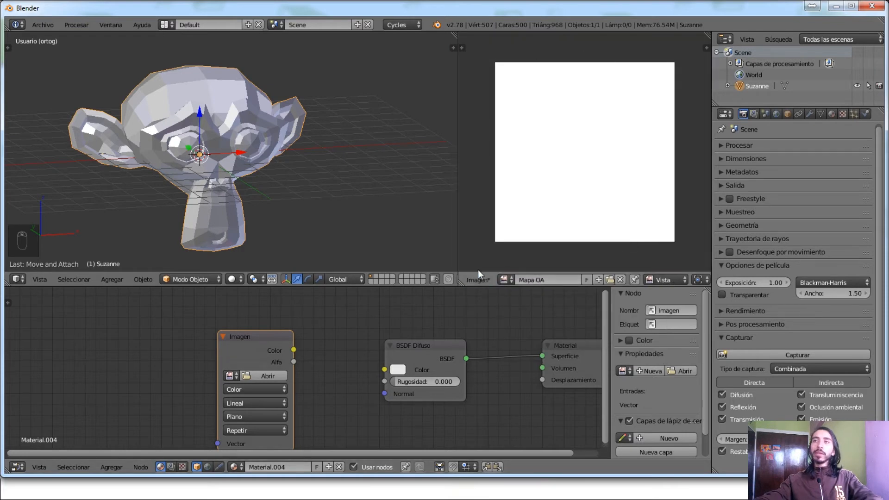
Step: Move the Imagen node farther away from the BSDF Difuso node and assign the Mapa OA image to it
{"action": "middle_click_drag", "start_coordinate": [320, 392], "coordinate": [385, 357]}
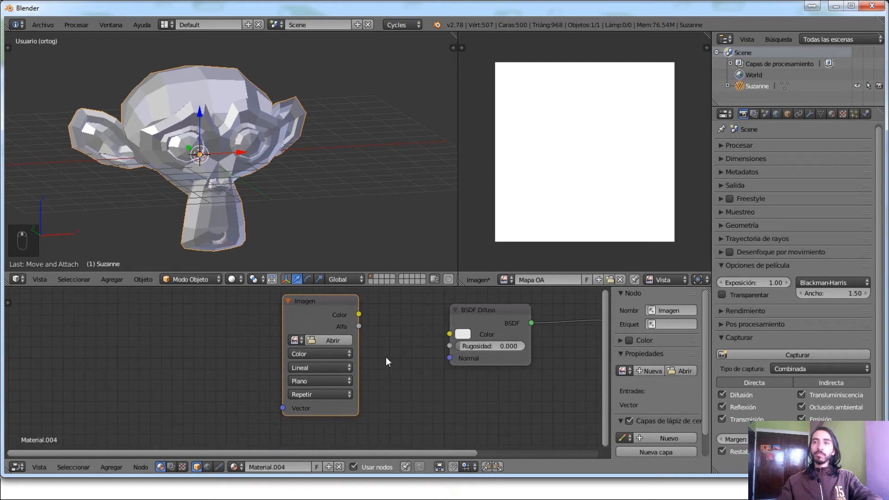
{"action": "scroll", "coordinate": [387, 357], "scroll_direction": "up", "scroll_amount": 2}
{"action": "left_click", "coordinate": [329, 323]}
{"action": "key", "text": "g"}
{"action": "left_click", "coordinate": [293, 315]}
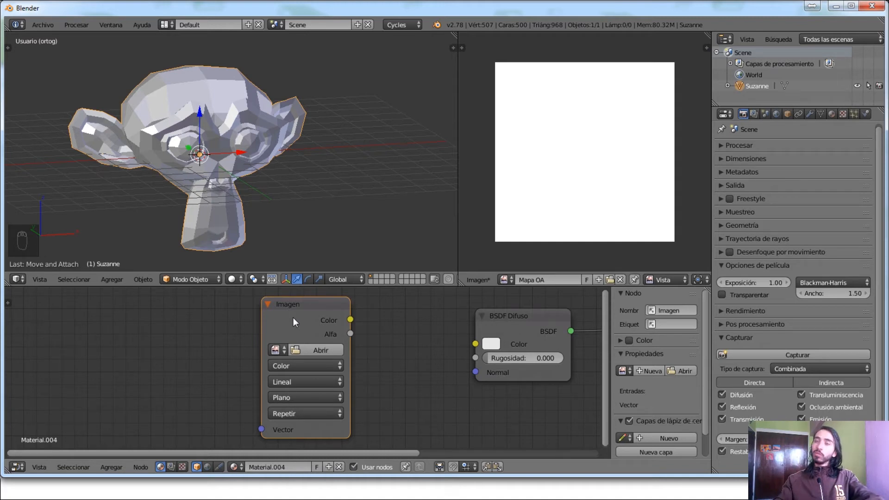
{"action": "left_click", "coordinate": [275, 350]}
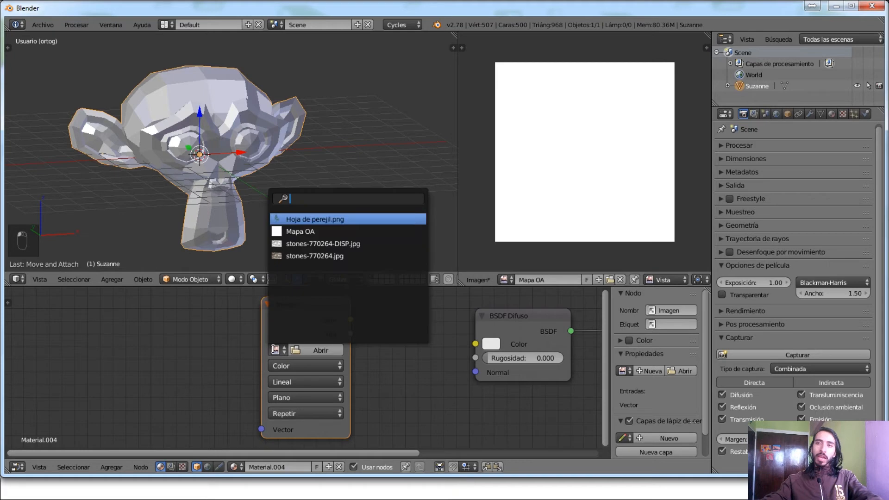
{"action": "left_click", "coordinate": [305, 231]}
{"action": "middle_click_drag", "start_coordinate": [400, 362], "coordinate": [349, 352]}
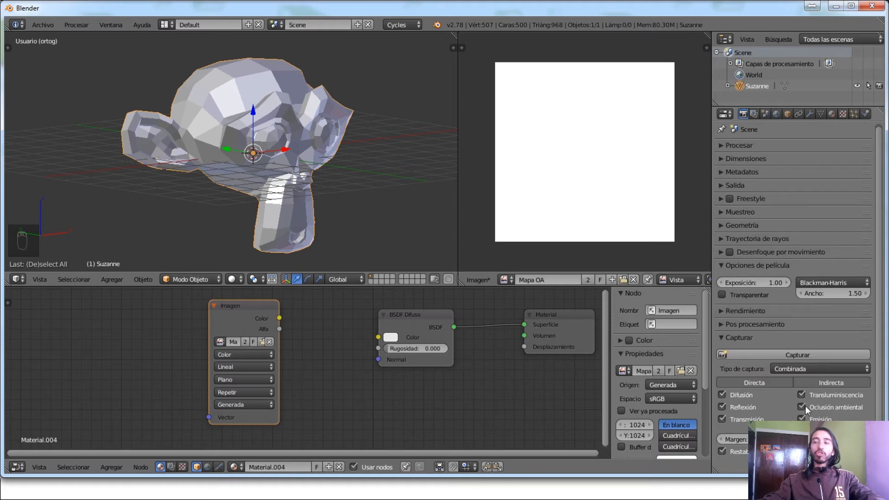
{"action": "middle_click_drag", "start_coordinate": [209, 163], "coordinate": [275, 175]}
{"action": "scroll", "coordinate": [296, 151], "scroll_direction": "up", "scroll_amount": 4}
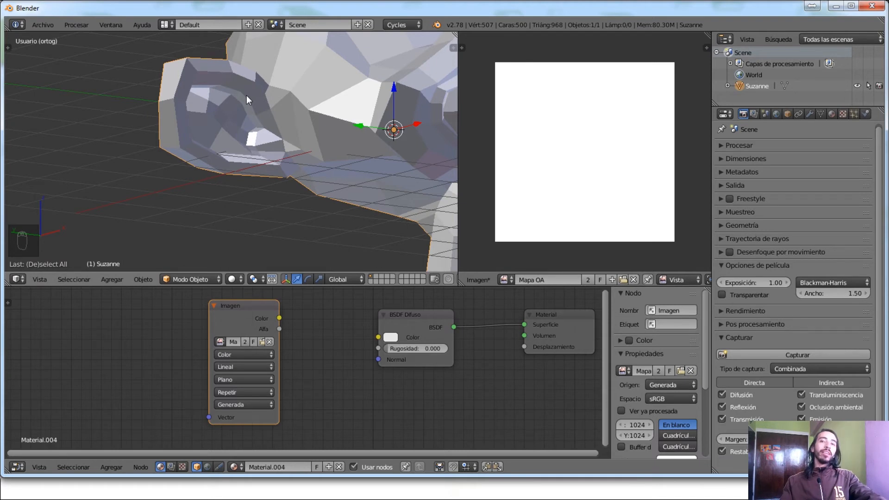
{"action": "scroll", "coordinate": [283, 135], "scroll_direction": "down", "scroll_amount": 4}
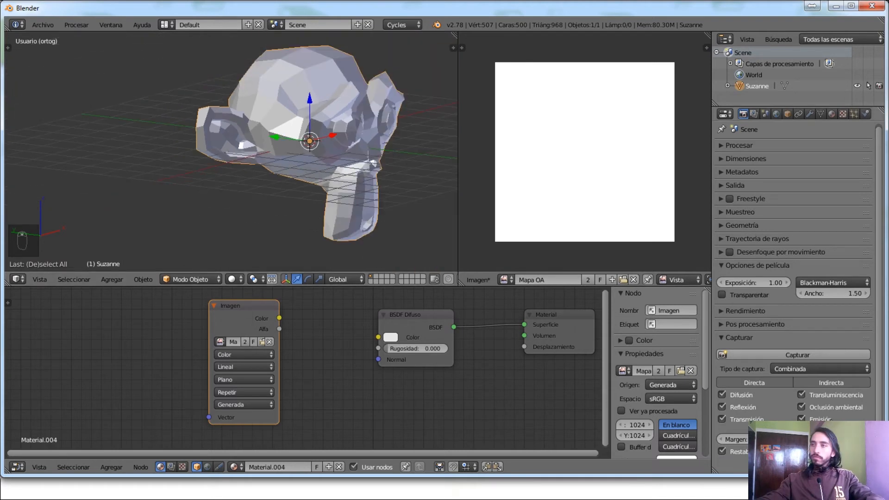
Step: Turn off the Transluminiscencia, Difusión, Reflexión and Transmisión bake contributions, keep Oclusión ambiental, and try to bake the Combinada type
{"action": "left_click", "coordinate": [804, 394]}
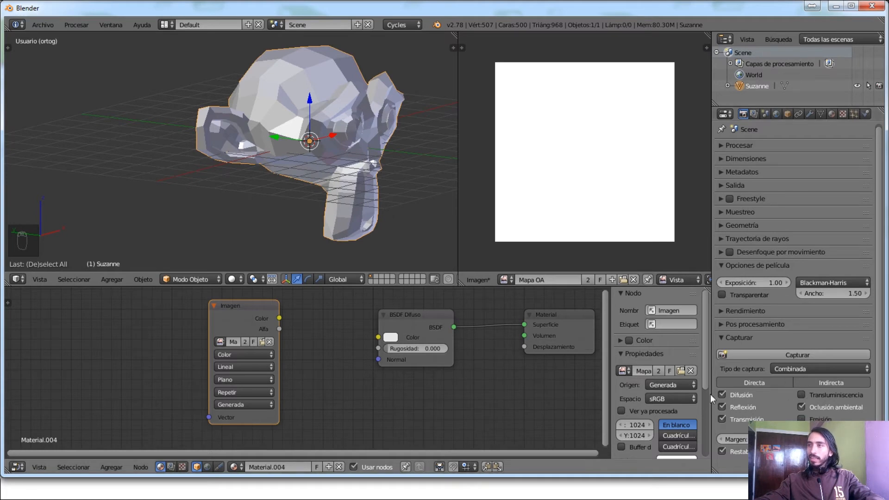
{"action": "left_click", "coordinate": [722, 395]}
{"action": "left_click", "coordinate": [721, 407]}
{"action": "left_click", "coordinate": [722, 419]}
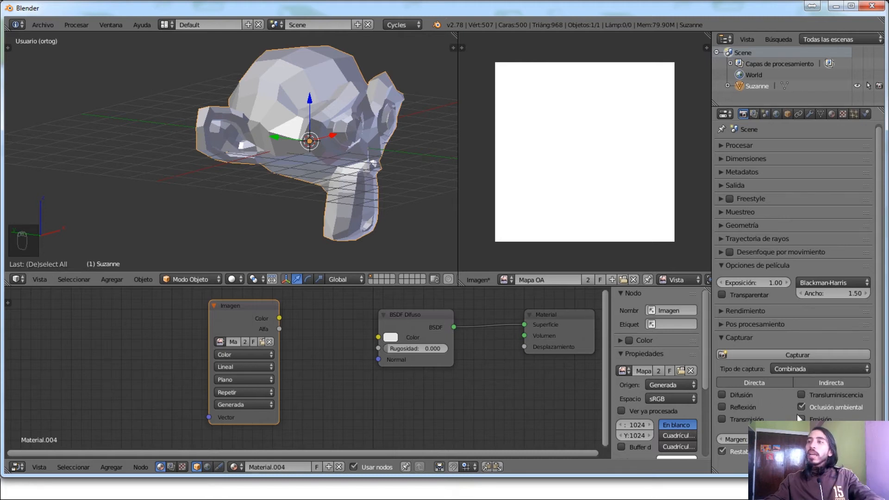
{"action": "scroll", "coordinate": [796, 412], "scroll_direction": "up", "scroll_amount": 1}
{"action": "left_click", "coordinate": [792, 357]}
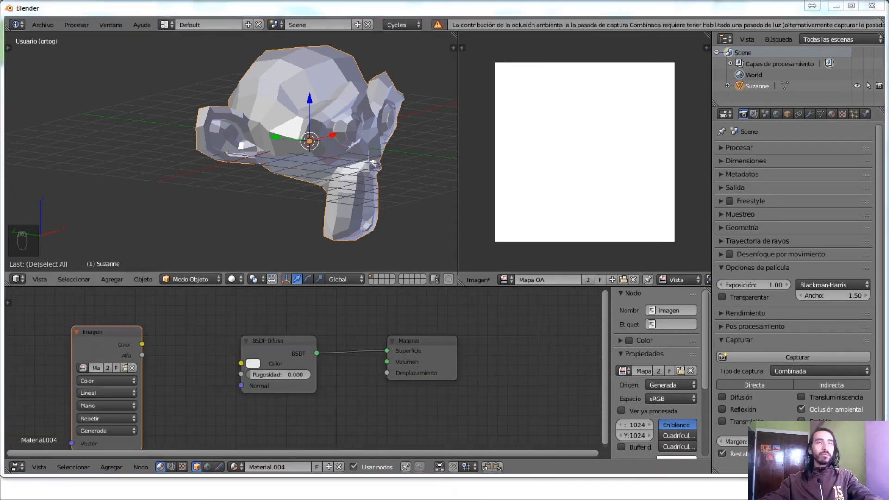
Step: Put the monkey head in edit mode and unwrap its whole mesh with Desplegar
{"action": "middle_click_drag", "start_coordinate": [322, 177], "coordinate": [206, 231]}
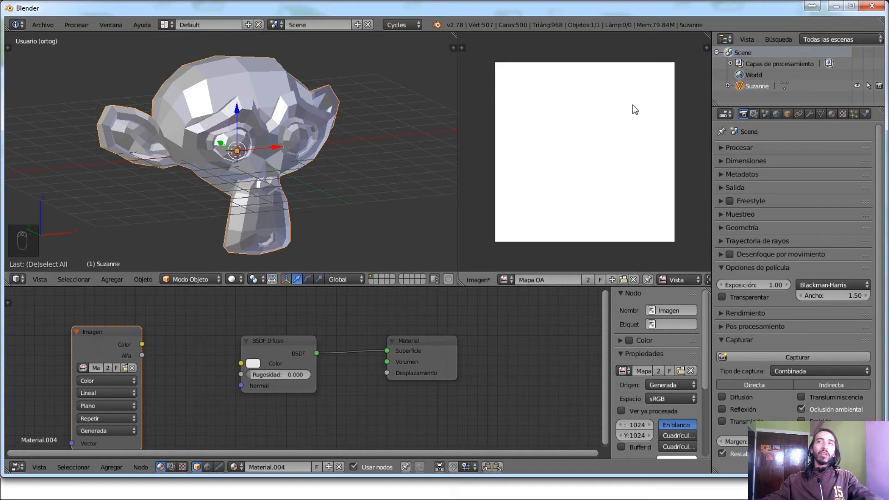
{"action": "key", "text": "Tab"}
{"action": "key", "text": "u"}
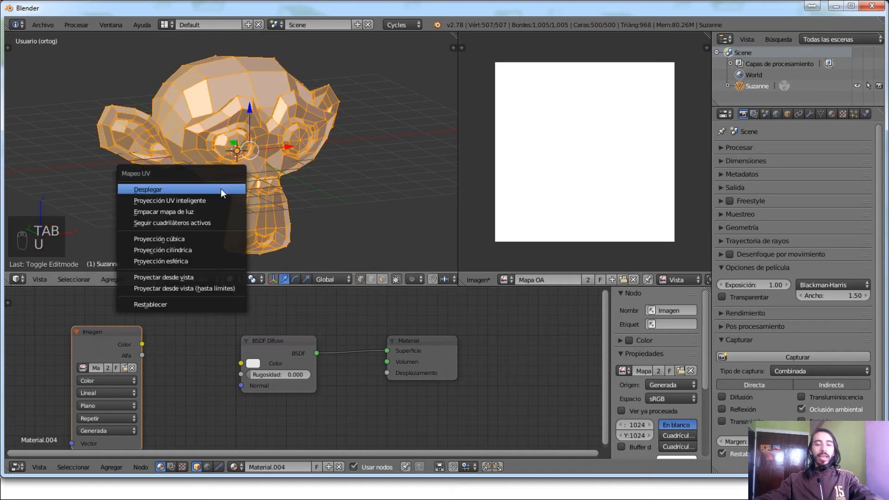
{"action": "left_click", "coordinate": [221, 188]}
{"action": "middle_click_drag", "start_coordinate": [221, 188], "coordinate": [228, 171]}
{"action": "key", "text": "u"}
{"action": "left_click", "coordinate": [213, 165]}
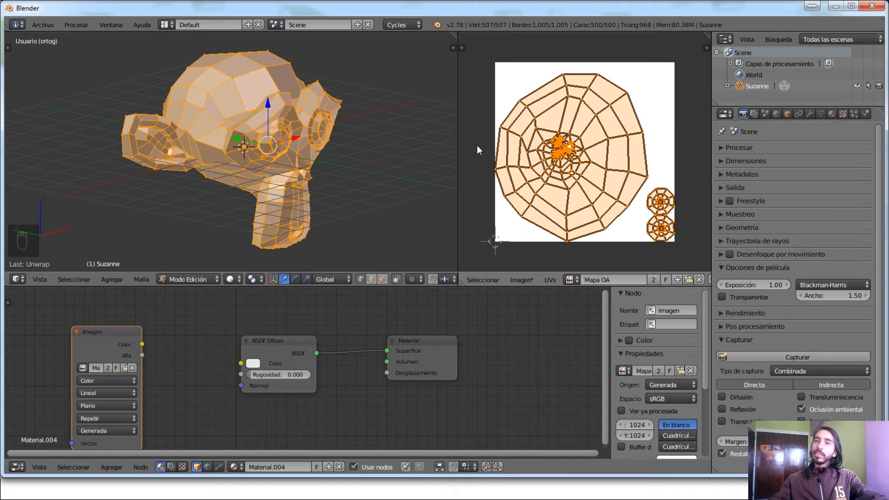
Step: Examine the monkey head's unwrapped UV layout, especially the dense faces near its centre
{"action": "scroll", "coordinate": [562, 156], "scroll_direction": "up", "scroll_amount": 5}
{"action": "middle_click_drag", "start_coordinate": [561, 157], "coordinate": [620, 177]}
{"action": "scroll", "coordinate": [620, 174], "scroll_direction": "up", "scroll_amount": 3}
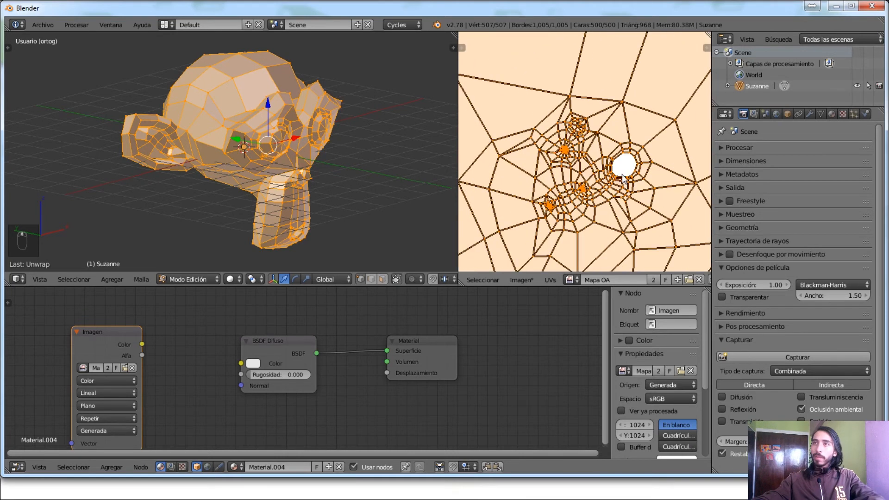
{"action": "scroll", "coordinate": [633, 175], "scroll_direction": "down", "scroll_amount": 3}
{"action": "scroll", "coordinate": [640, 185], "scroll_direction": "down", "scroll_amount": 8}
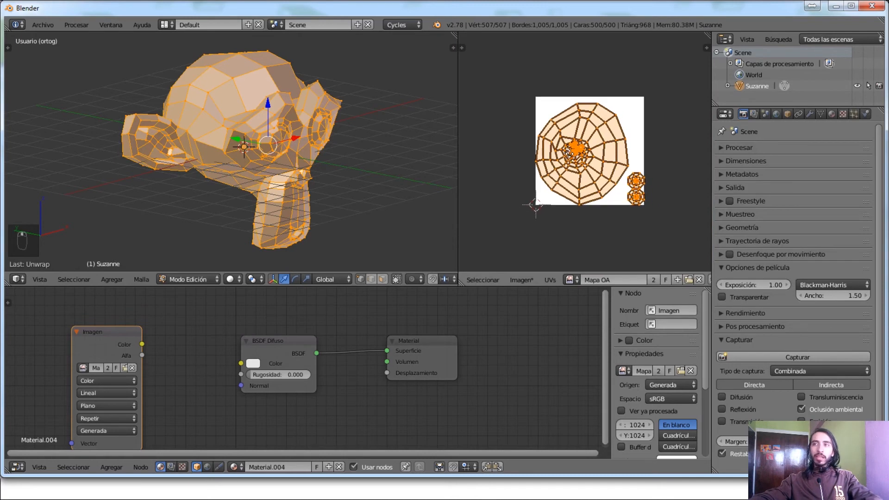
{"action": "scroll", "coordinate": [655, 202], "scroll_direction": "up", "scroll_amount": 1}
{"action": "scroll", "coordinate": [655, 202], "scroll_direction": "up", "scroll_amount": 1}
{"action": "scroll", "coordinate": [656, 202], "scroll_direction": "down", "scroll_amount": 2}
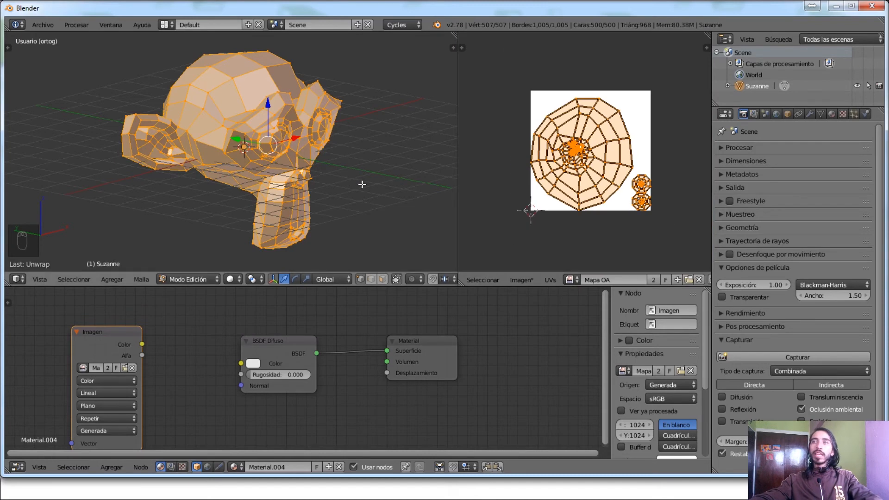
Step: Start Empacar mapa de luz on the monkey head's selected faces
{"action": "key", "text": "shift+a"}
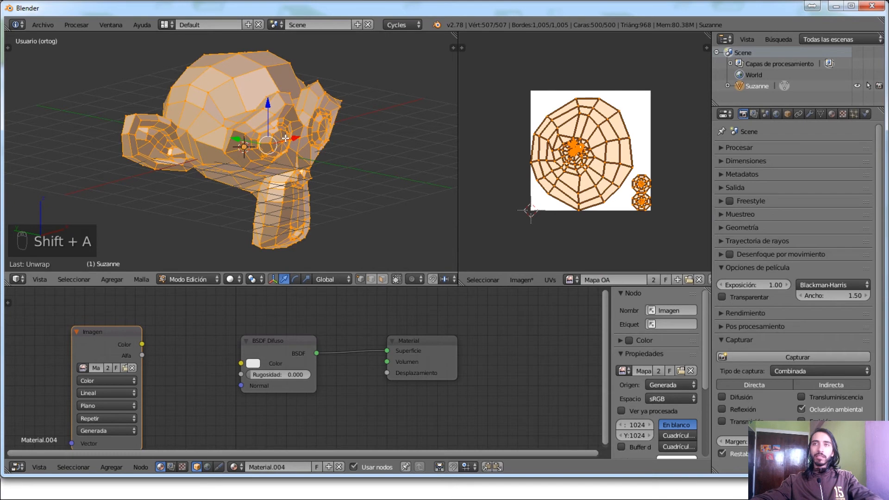
{"action": "key", "text": "u"}
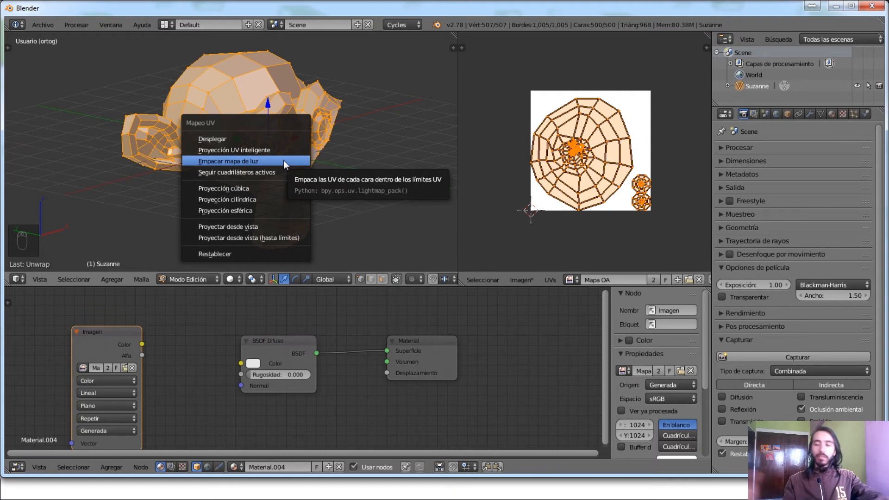
{"action": "left_click", "coordinate": [283, 161]}
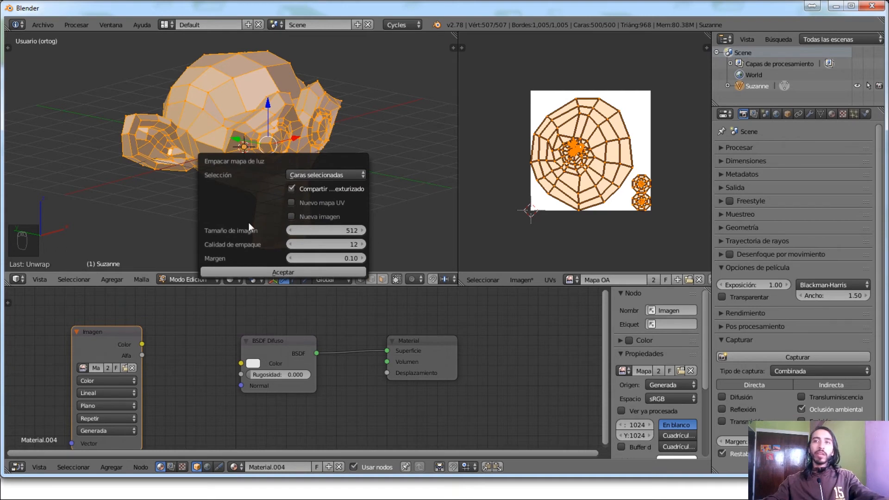
Step: Try another lightmap image size, and restore Tamaño de imagen to 512
{"action": "left_click", "coordinate": [333, 234]}
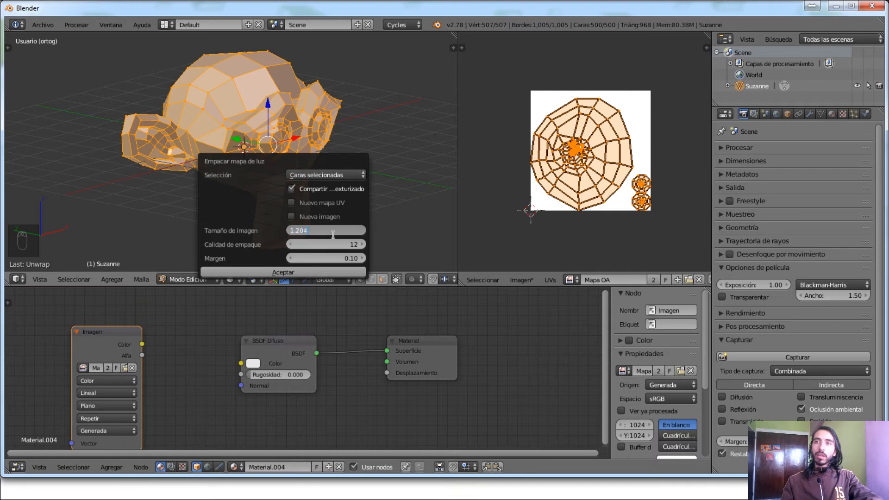
{"action": "key", "text": "BackSpace"}
{"action": "key", "text": "BackSpace"}
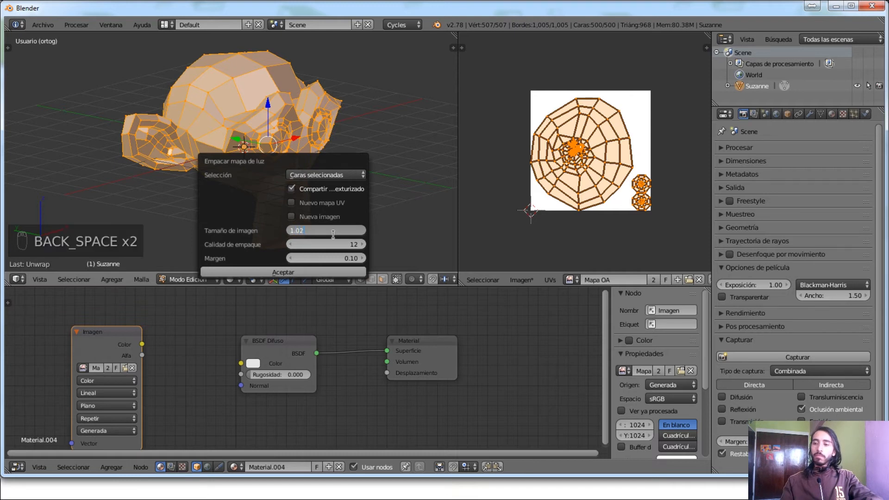
{"action": "key", "text": "Tab"}
{"action": "left_click", "coordinate": [344, 229]}
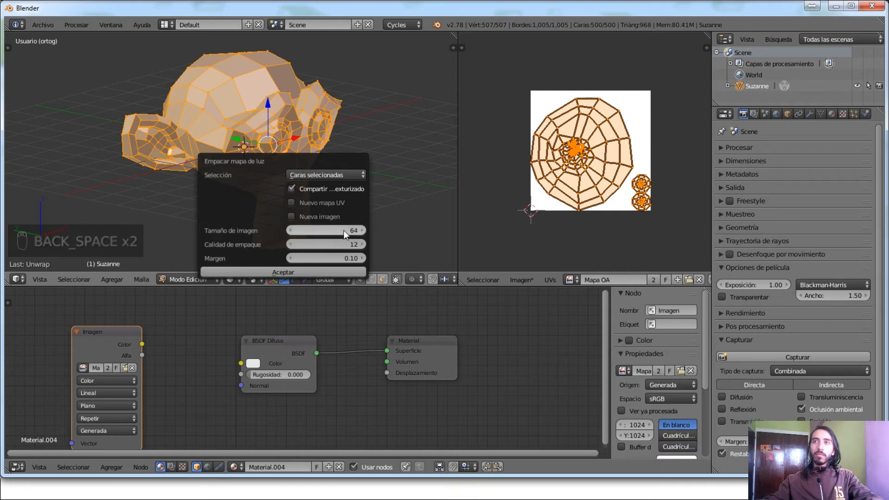
{"action": "left_click", "coordinate": [336, 232]}
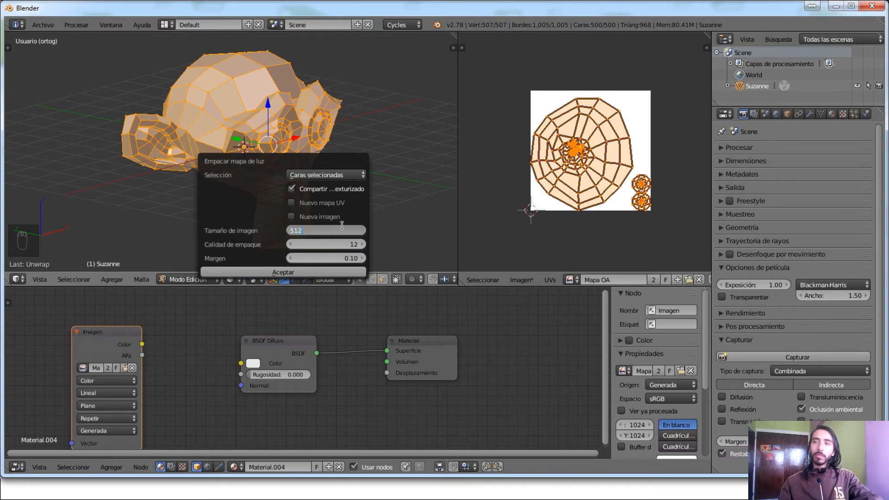
{"action": "key", "text": "Return"}
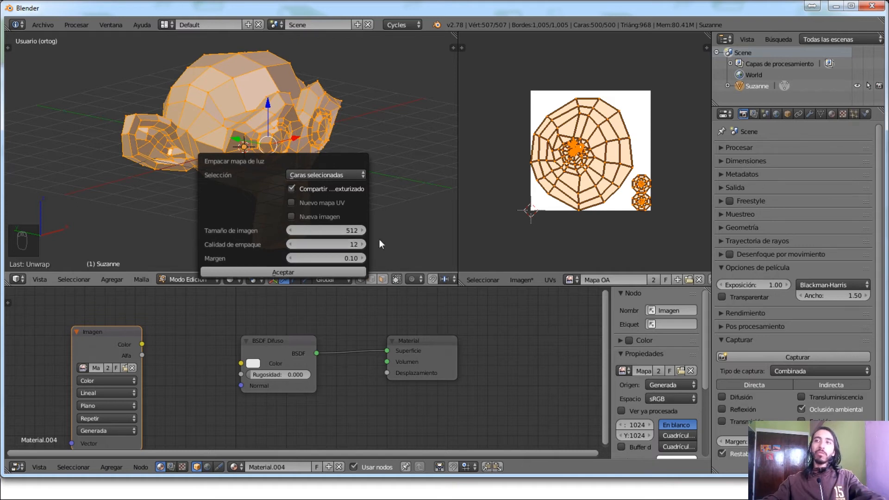
Step: Set Calidad de empaque to 20 and pack the monkey head's faces into the UV bounds
{"action": "left_click", "coordinate": [363, 244]}
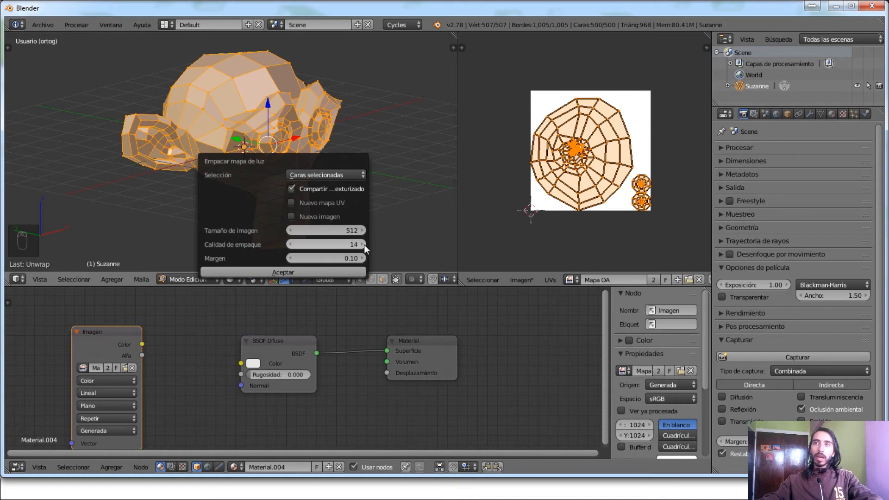
{"action": "left_click", "coordinate": [364, 245]}
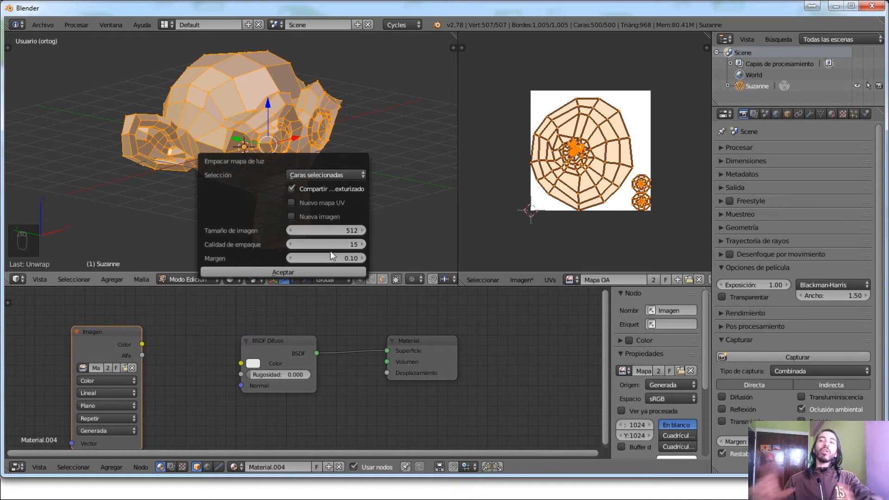
{"action": "left_click", "coordinate": [362, 245]}
{"action": "left_click", "coordinate": [361, 245]}
{"action": "left_click", "coordinate": [362, 245]}
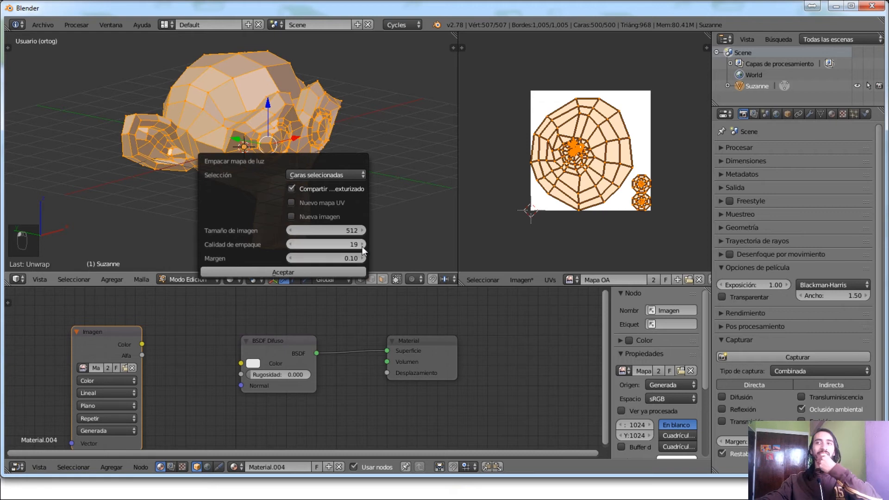
{"action": "left_click", "coordinate": [363, 246]}
{"action": "left_click", "coordinate": [363, 246]}
{"action": "left_click", "coordinate": [323, 271]}
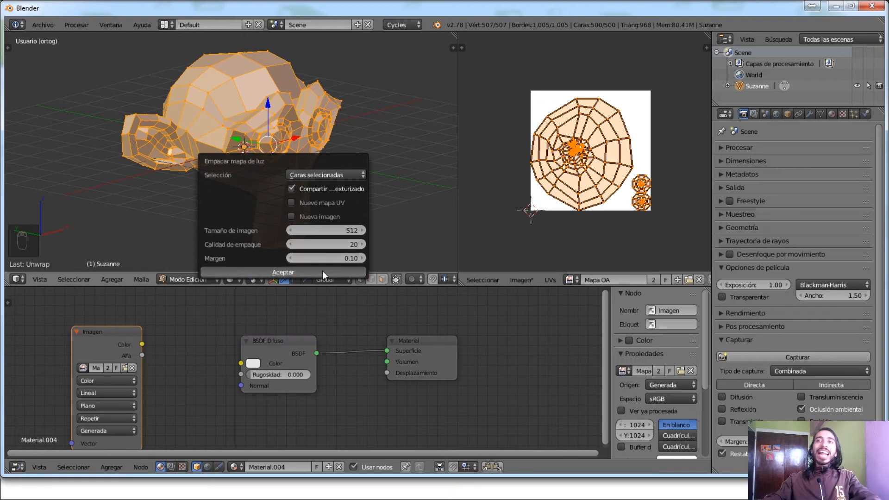
{"action": "scroll", "coordinate": [577, 134], "scroll_direction": "up", "scroll_amount": 5}
{"action": "scroll", "coordinate": [513, 211], "scroll_direction": "down", "scroll_amount": 3}
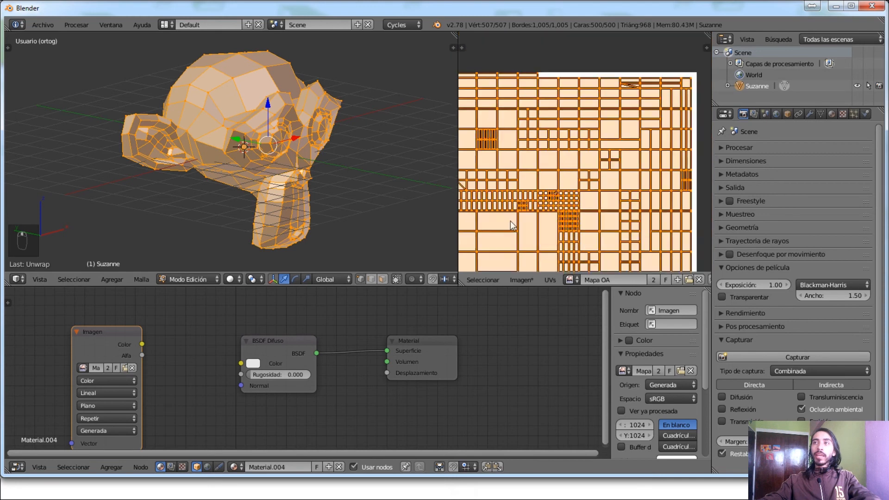
{"action": "key", "text": "Home"}
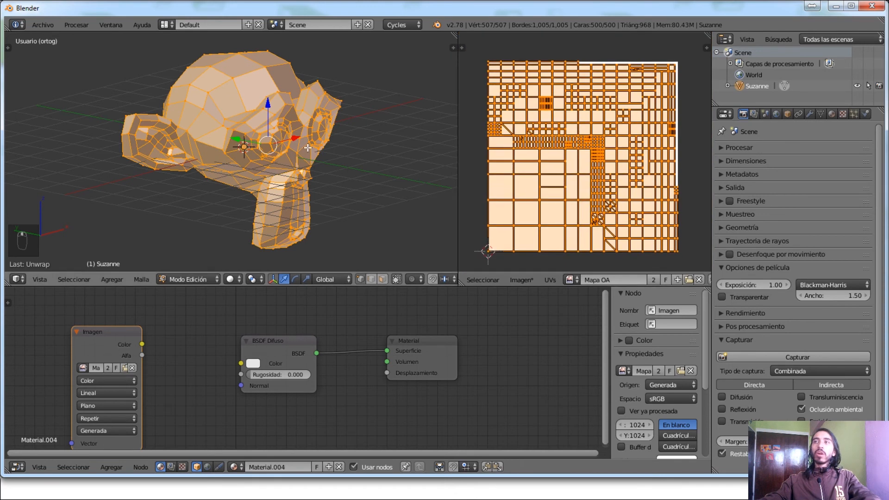
{"action": "scroll", "coordinate": [533, 132], "scroll_direction": "up", "scroll_amount": 2}
{"action": "scroll", "coordinate": [533, 132], "scroll_direction": "down", "scroll_amount": 2}
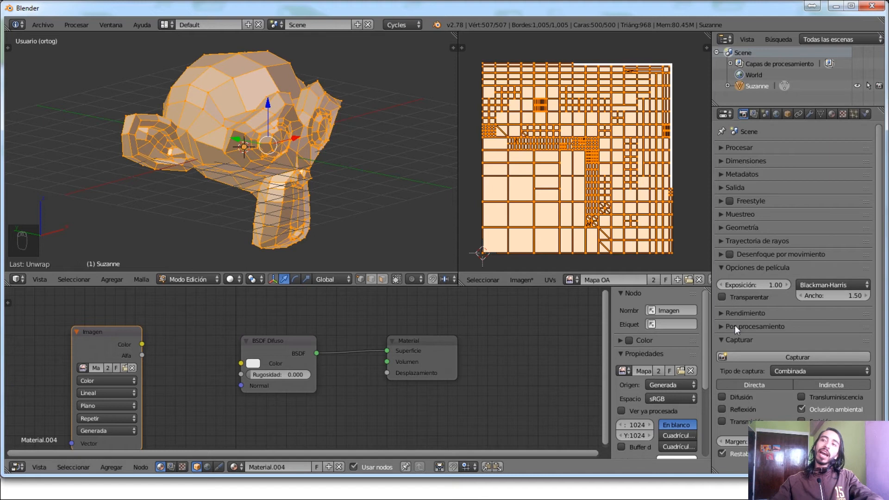
Step: Return the monkey head to object mode and start baking onto the Mapa OA image
{"action": "key", "text": "Tab"}
{"action": "key", "text": "Tab"}
{"action": "middle_click_drag", "start_coordinate": [417, 316], "coordinate": [477, 456]}
{"action": "left_click", "coordinate": [790, 358]}
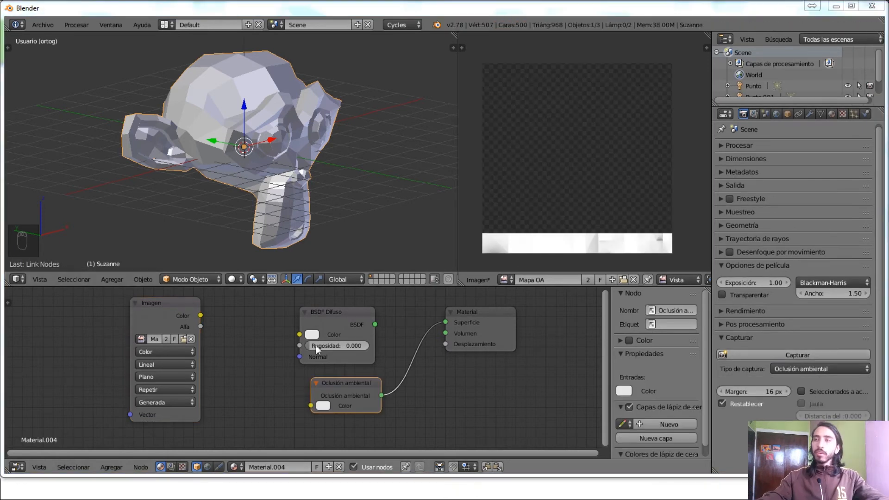
Step: Check the Combinada bake type, return to Oclusión ambiental and bake the monkey head onto the Mapa OA image
{"action": "left_click", "coordinate": [823, 370]}
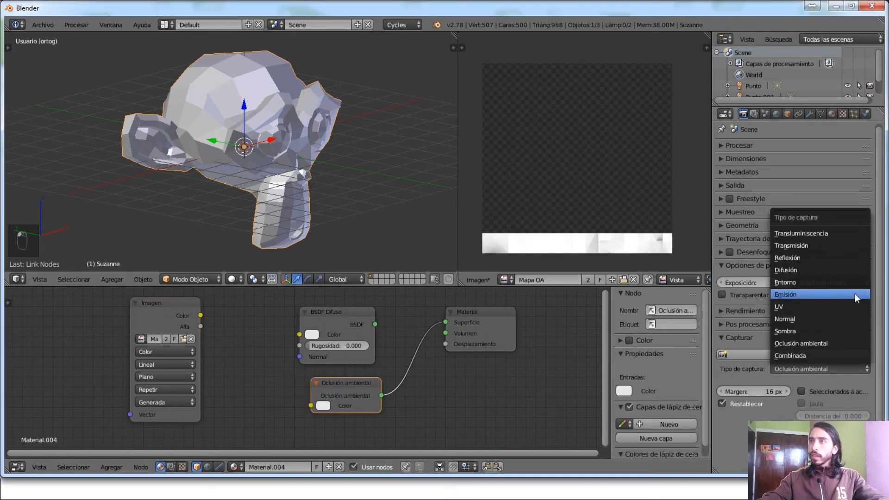
{"action": "left_click", "coordinate": [819, 343]}
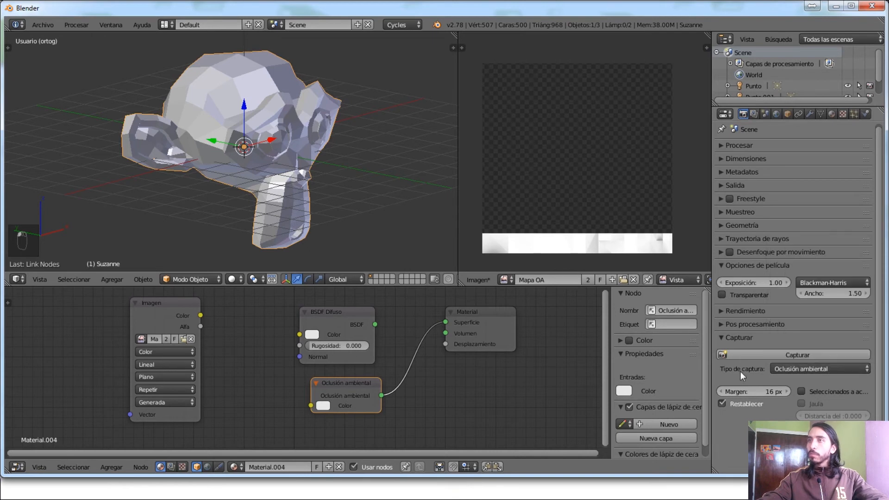
{"action": "left_click", "coordinate": [804, 370]}
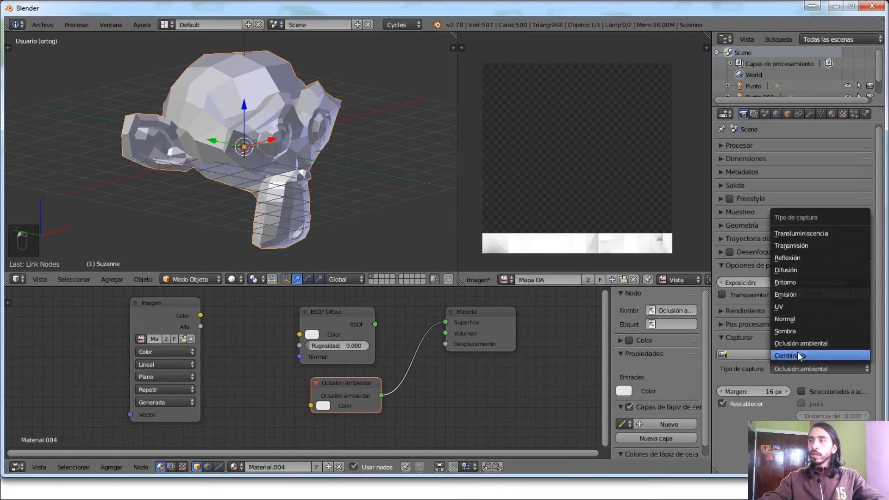
{"action": "left_click", "coordinate": [798, 352]}
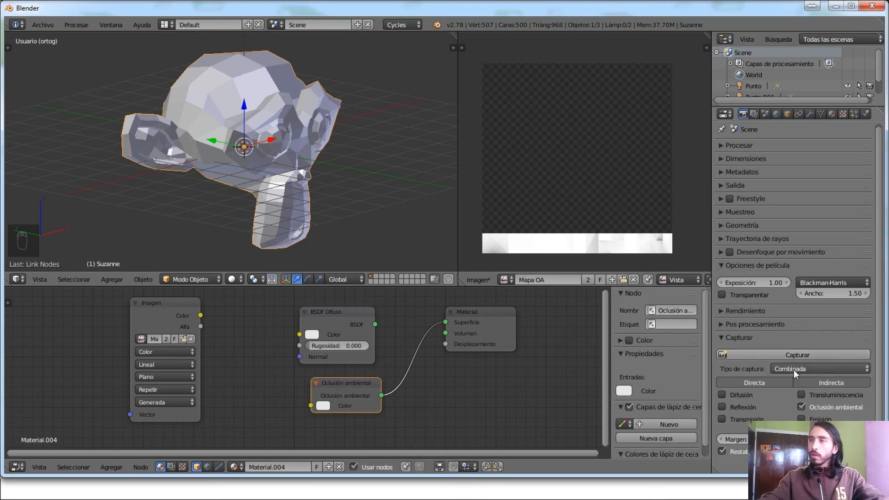
{"action": "left_click", "coordinate": [793, 369]}
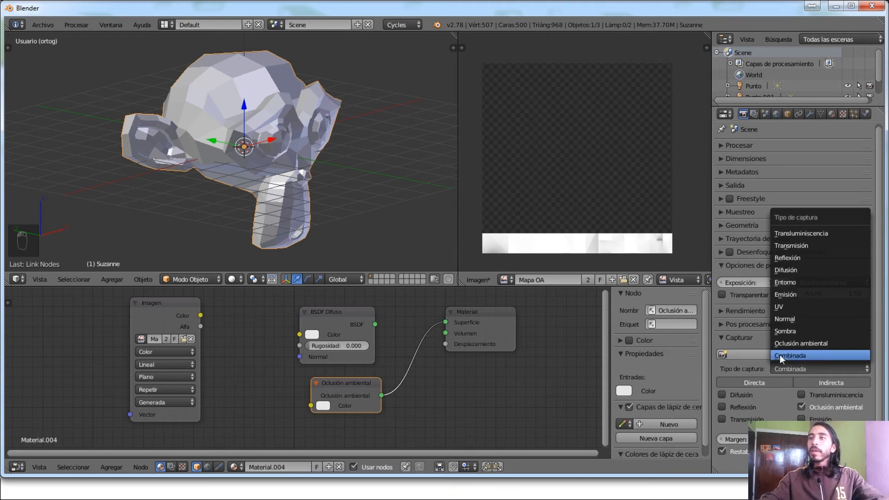
{"action": "left_click", "coordinate": [837, 343]}
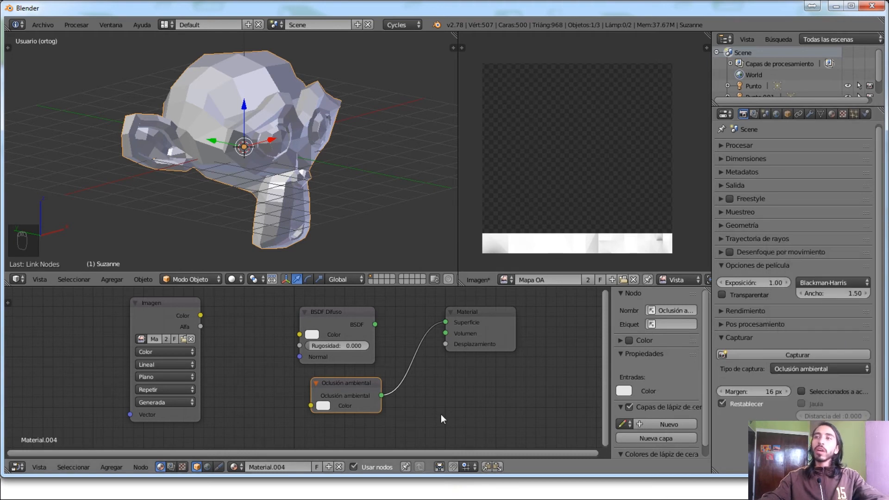
{"action": "left_click", "coordinate": [798, 354]}
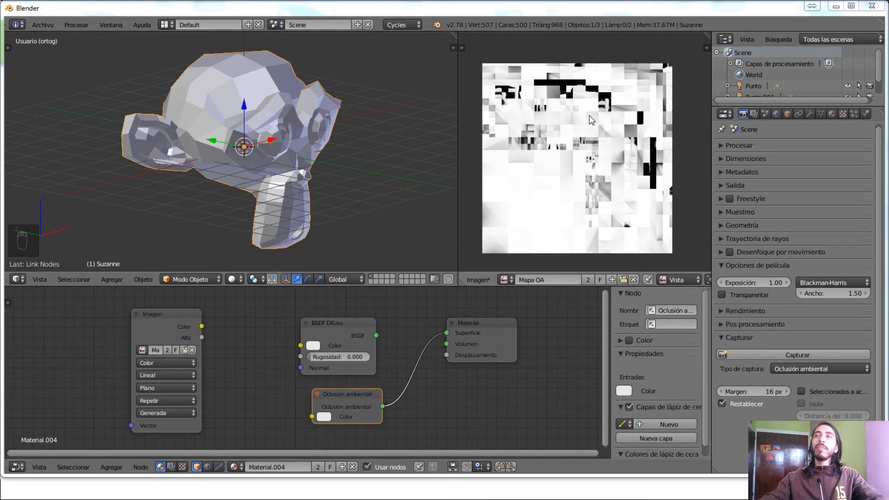
Step: Examine the baked Mapa OA image up close and compare it with the monkey head's UV layout
{"action": "scroll", "coordinate": [577, 139], "scroll_direction": "up", "scroll_amount": 5}
{"action": "scroll", "coordinate": [588, 141], "scroll_direction": "up", "scroll_amount": 5}
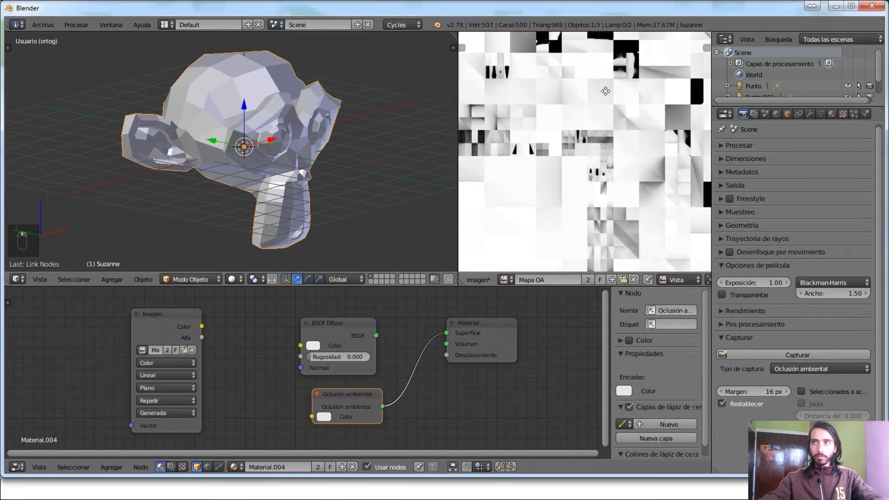
{"action": "scroll", "coordinate": [602, 139], "scroll_direction": "down", "scroll_amount": 5}
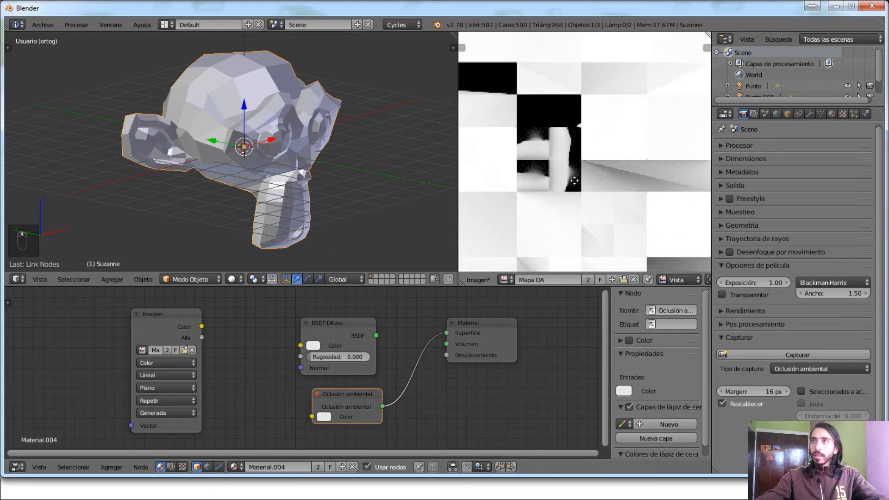
{"action": "scroll", "coordinate": [611, 134], "scroll_direction": "down", "scroll_amount": 3}
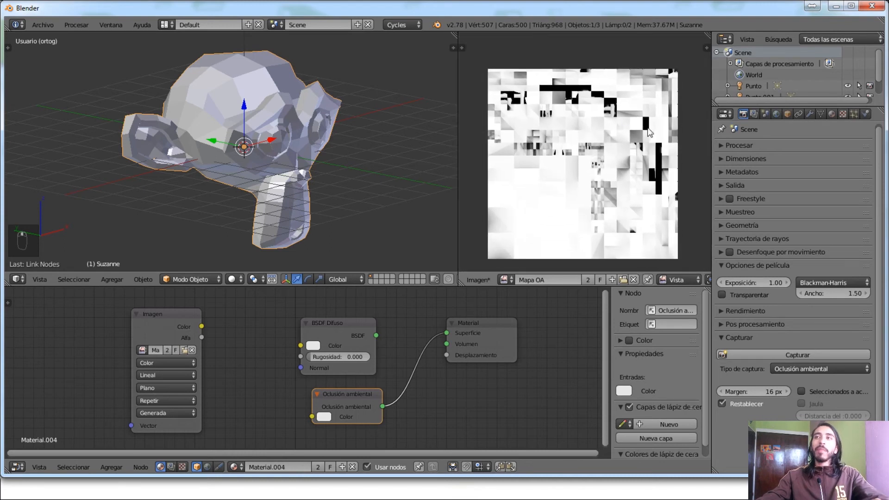
{"action": "key", "text": "Tab"}
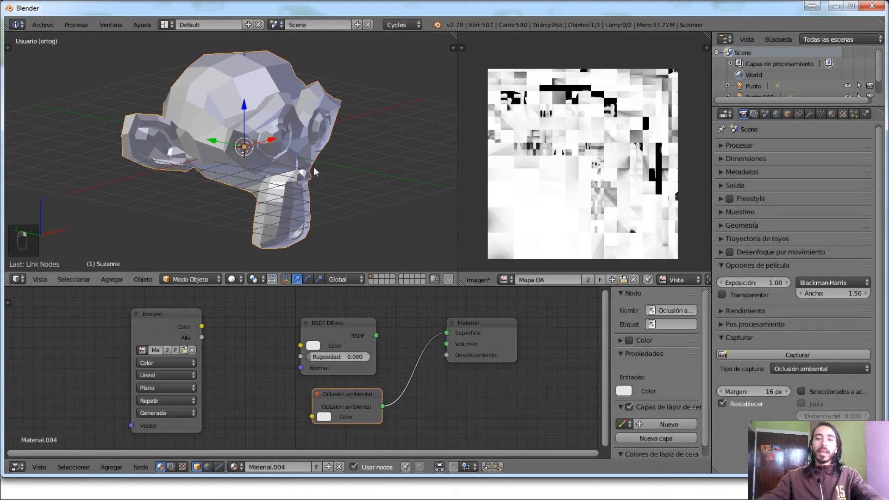
{"action": "key", "text": "u"}
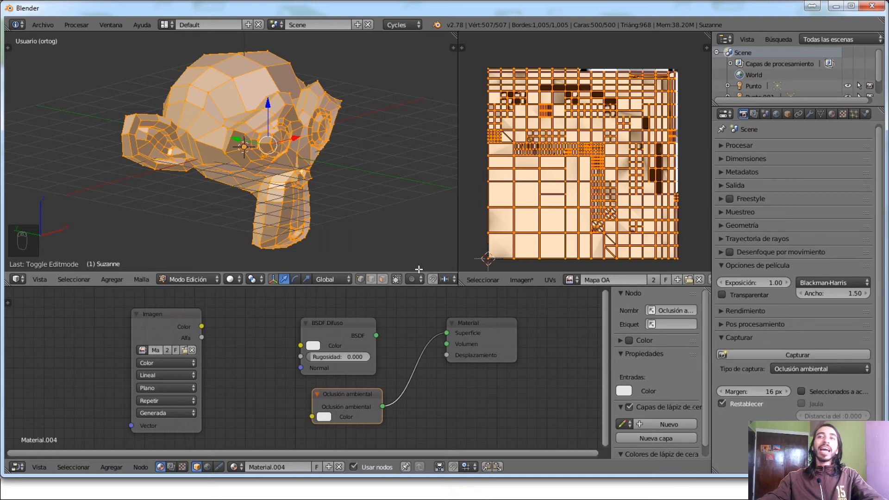
{"action": "key", "text": "Tab"}
{"action": "key", "text": "Tab"}
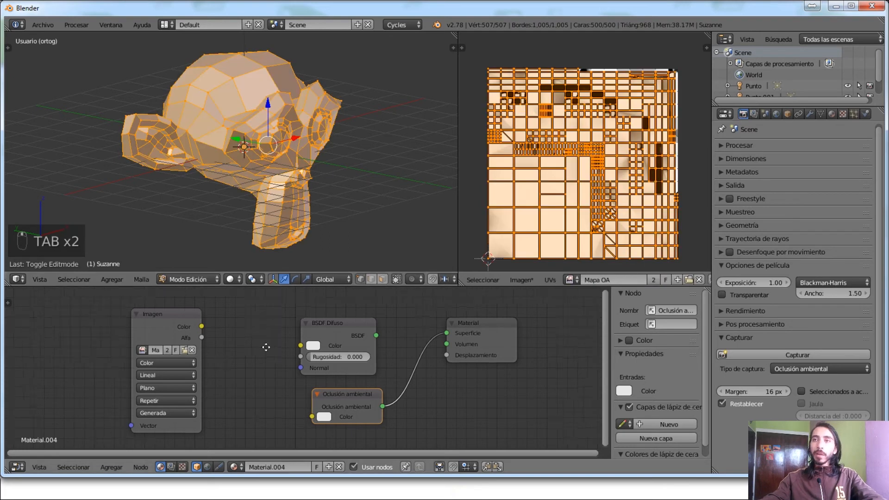
Step: Replace the Oclusión ambiental shader with BSDF Difuso on the material's Superficie, and connect the Imagen node's Color to its Color input
{"action": "middle_click_drag", "start_coordinate": [265, 347], "coordinate": [298, 342]}
{"action": "left_click", "coordinate": [372, 392]}
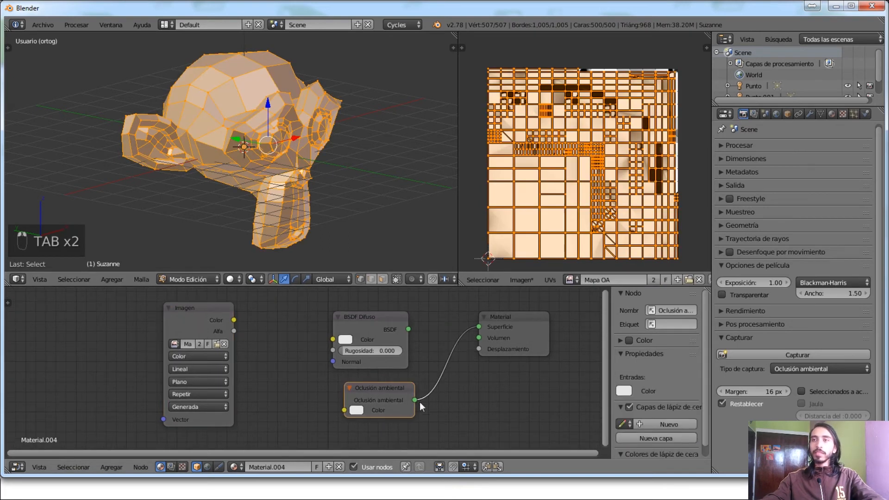
{"action": "left_click_drag", "start_coordinate": [408, 329], "coordinate": [491, 325]}
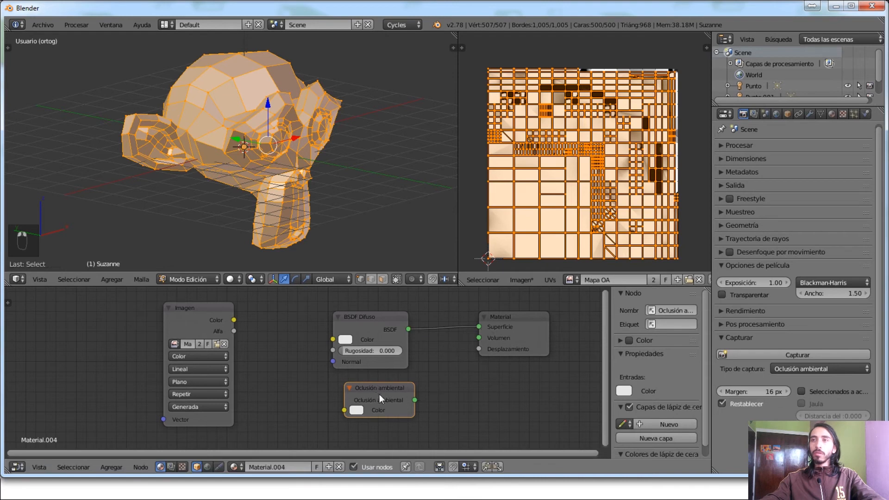
{"action": "key", "text": "Delete"}
{"action": "left_click_drag", "start_coordinate": [238, 320], "coordinate": [339, 338]}
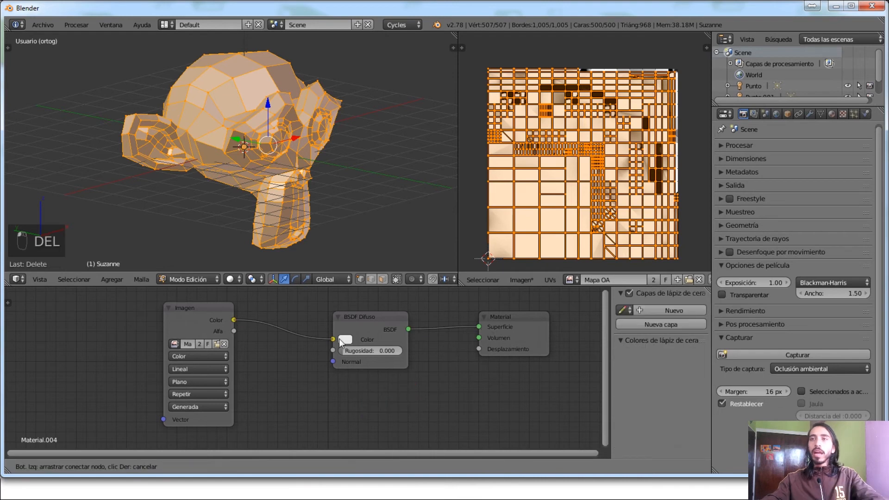
Step: Put the monkey head in object mode and display its baked map with Material viewport shading
{"action": "left_click", "coordinate": [232, 279]}
{"action": "left_click", "coordinate": [252, 243]}
{"action": "key", "text": "z"}
{"action": "key", "text": "z"}
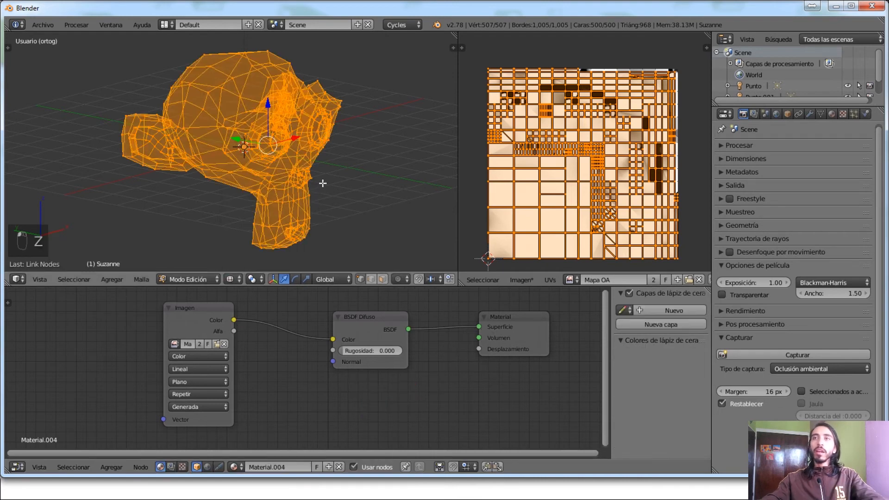
{"action": "key", "text": "Tab"}
{"action": "key", "text": "Tab"}
{"action": "left_click", "coordinate": [234, 279]}
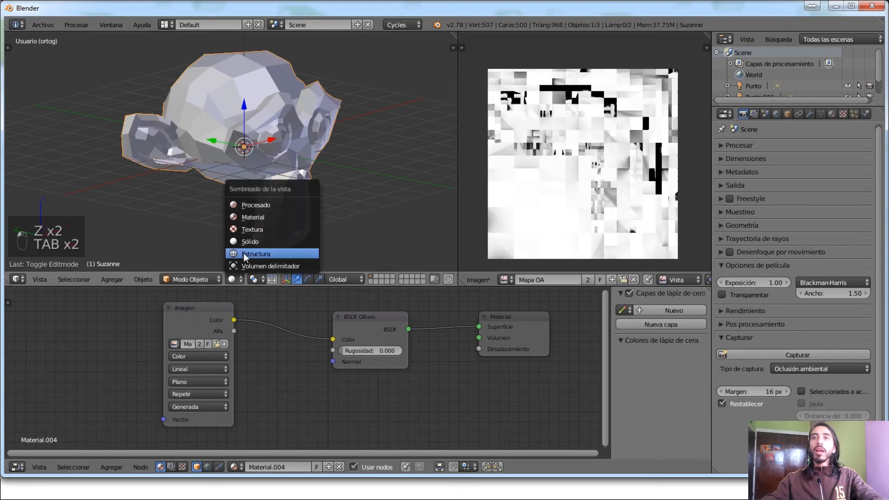
{"action": "left_click", "coordinate": [247, 214]}
{"action": "middle_click_drag", "start_coordinate": [246, 215], "coordinate": [360, 143]}
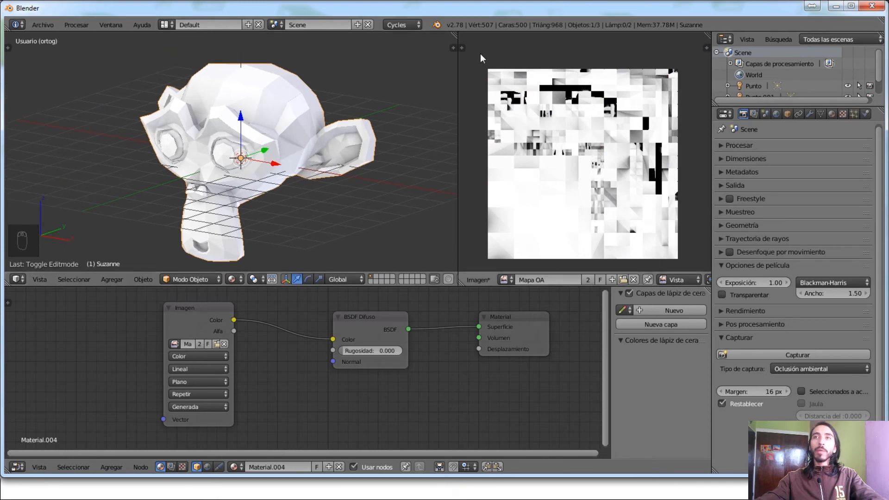
Step: Examine the baked occlusion shading around the monkey head's eyes and ear alongside the Mapa OA image
{"action": "scroll", "coordinate": [282, 173], "scroll_direction": "up", "scroll_amount": 5}
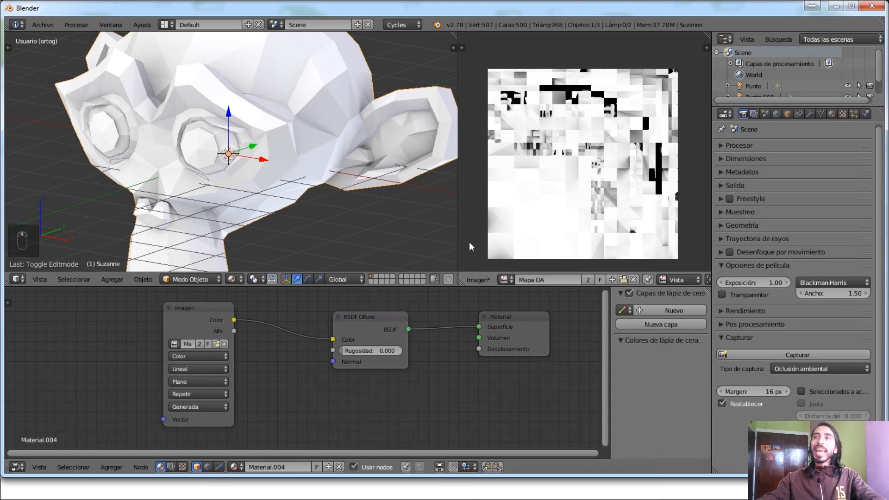
{"action": "middle_click_drag", "start_coordinate": [292, 167], "coordinate": [285, 172]}
{"action": "middle_click_drag", "start_coordinate": [304, 180], "coordinate": [173, 94], "text": "shift"}
{"action": "scroll", "coordinate": [551, 167], "scroll_direction": "up", "scroll_amount": 1}
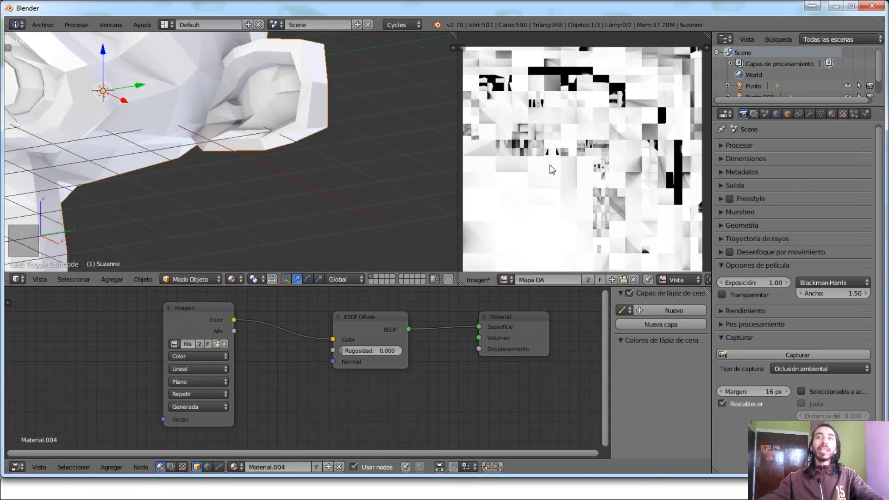
{"action": "scroll", "coordinate": [233, 180], "scroll_direction": "up", "scroll_amount": 5}
{"action": "scroll", "coordinate": [532, 171], "scroll_direction": "down", "scroll_amount": 3}
{"action": "scroll", "coordinate": [278, 180], "scroll_direction": "down", "scroll_amount": 4}
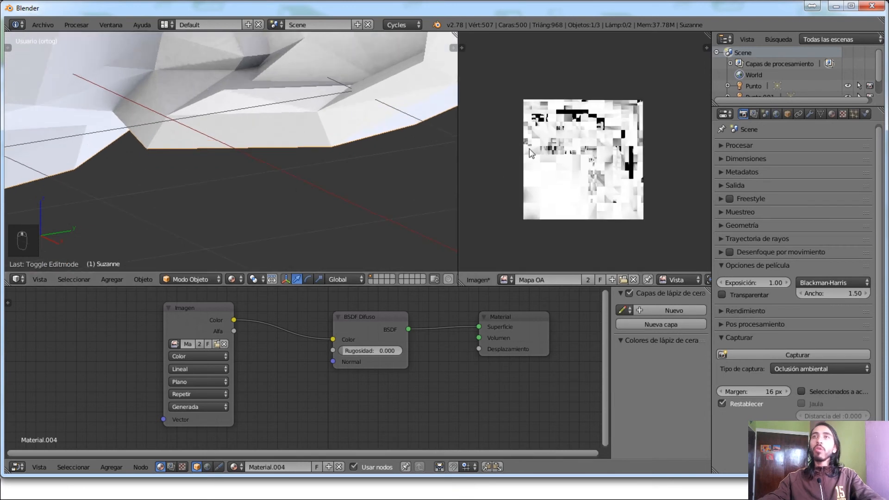
{"action": "scroll", "coordinate": [573, 134], "scroll_direction": "up", "scroll_amount": 4}
{"action": "middle_click_drag", "start_coordinate": [573, 133], "coordinate": [607, 154]}
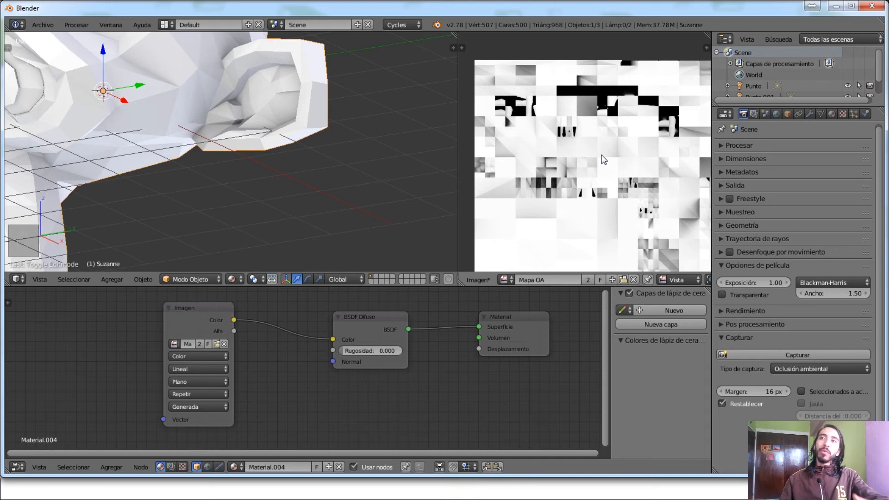
Step: Inspect the baked occlusion shading inside the monkey head's mouth cavity and around the chin up close
{"action": "scroll", "coordinate": [603, 160], "scroll_direction": "down", "scroll_amount": 3}
{"action": "middle_click_drag", "start_coordinate": [175, 190], "coordinate": [436, 123], "text": "shift"}
{"action": "middle_click_drag", "start_coordinate": [320, 188], "coordinate": [364, 180]}
{"action": "middle_click_drag", "start_coordinate": [233, 213], "coordinate": [208, 158], "text": "shift"}
{"action": "scroll", "coordinate": [349, 138], "scroll_direction": "up", "scroll_amount": 4}
{"action": "middle_click_drag", "start_coordinate": [219, 143], "coordinate": [247, 141], "text": "shift"}
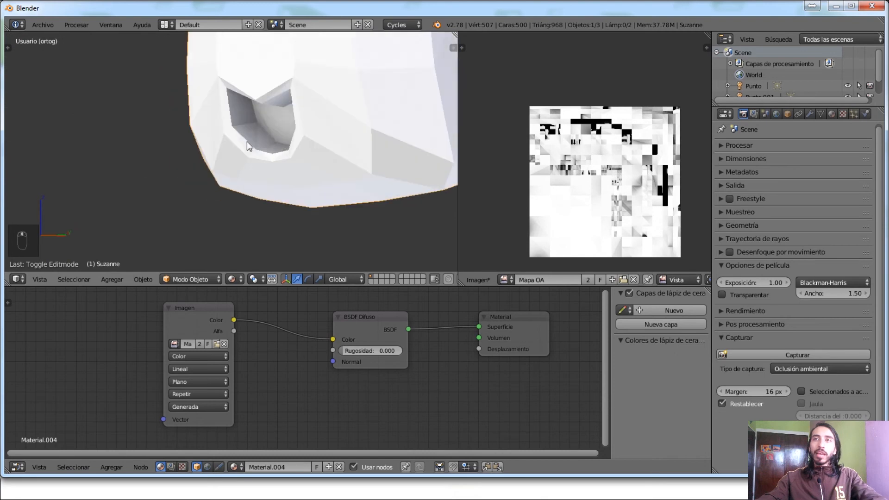
{"action": "scroll", "coordinate": [249, 140], "scroll_direction": "up", "scroll_amount": 4}
{"action": "scroll", "coordinate": [308, 127], "scroll_direction": "down", "scroll_amount": 8}
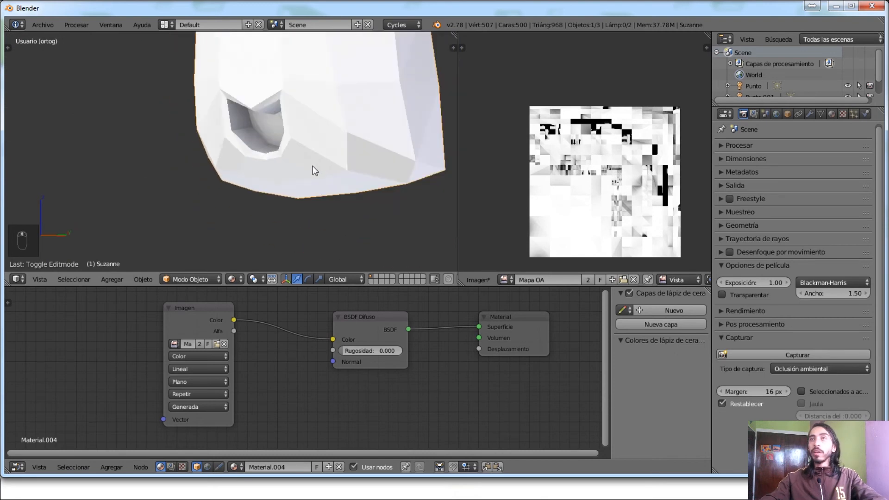
Step: Inspect the baked shading in the ear folds and around the opposite side of the monkey head
{"action": "middle_click_drag", "start_coordinate": [354, 125], "coordinate": [273, 232], "text": "shift"}
{"action": "middle_click_drag", "start_coordinate": [358, 168], "coordinate": [265, 204], "text": "shift"}
{"action": "scroll", "coordinate": [265, 202], "scroll_direction": "up", "scroll_amount": 6}
{"action": "middle_click_drag", "start_coordinate": [333, 204], "coordinate": [314, 196], "text": "shift"}
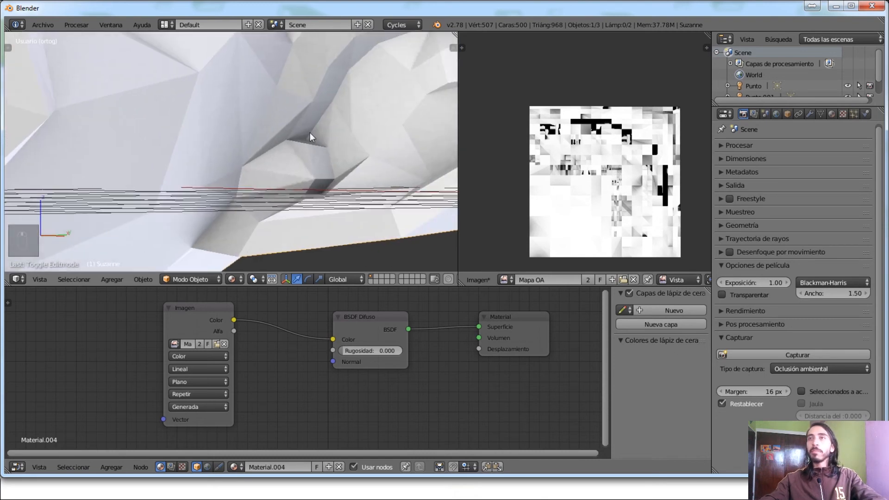
{"action": "middle_click_drag", "start_coordinate": [310, 133], "coordinate": [294, 150]}
{"action": "scroll", "coordinate": [294, 151], "scroll_direction": "down", "scroll_amount": 3}
{"action": "middle_click_drag", "start_coordinate": [79, 190], "coordinate": [254, 205]}
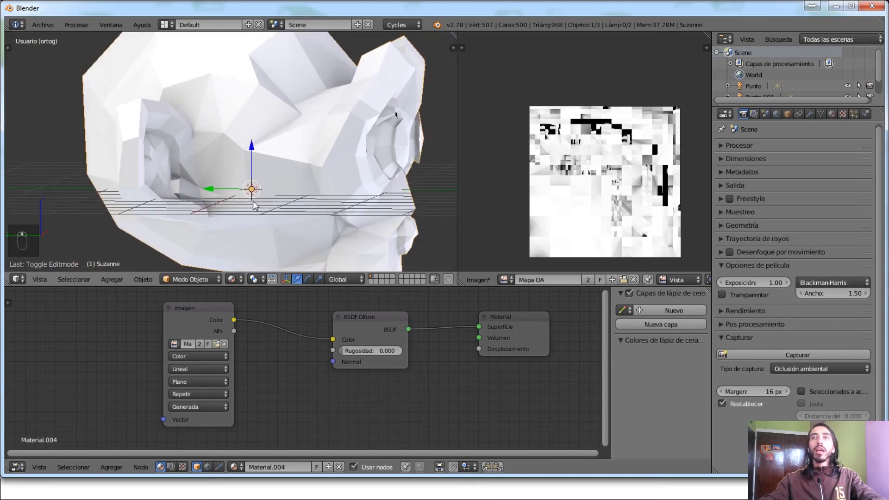